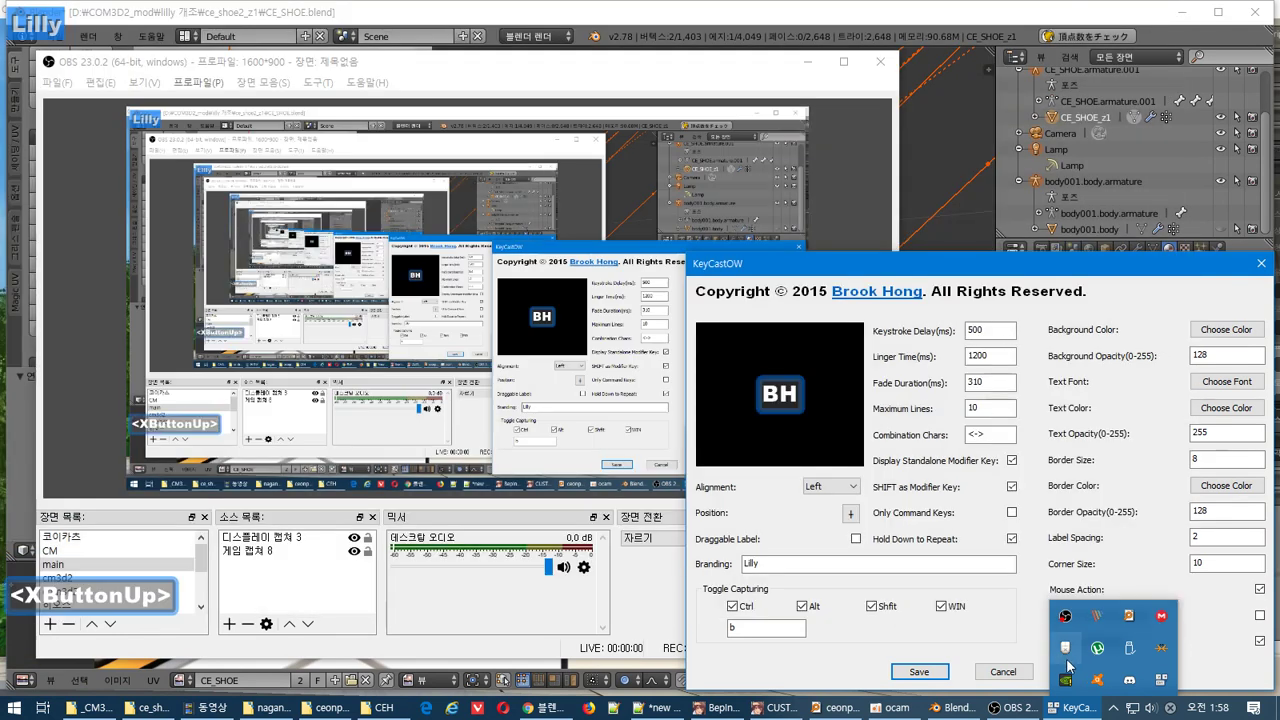
Step: Set the KeyCastOW keystroke display's alignment to Right, save the settings, and minimize the OBS window
click(830, 486)
click(848, 510)
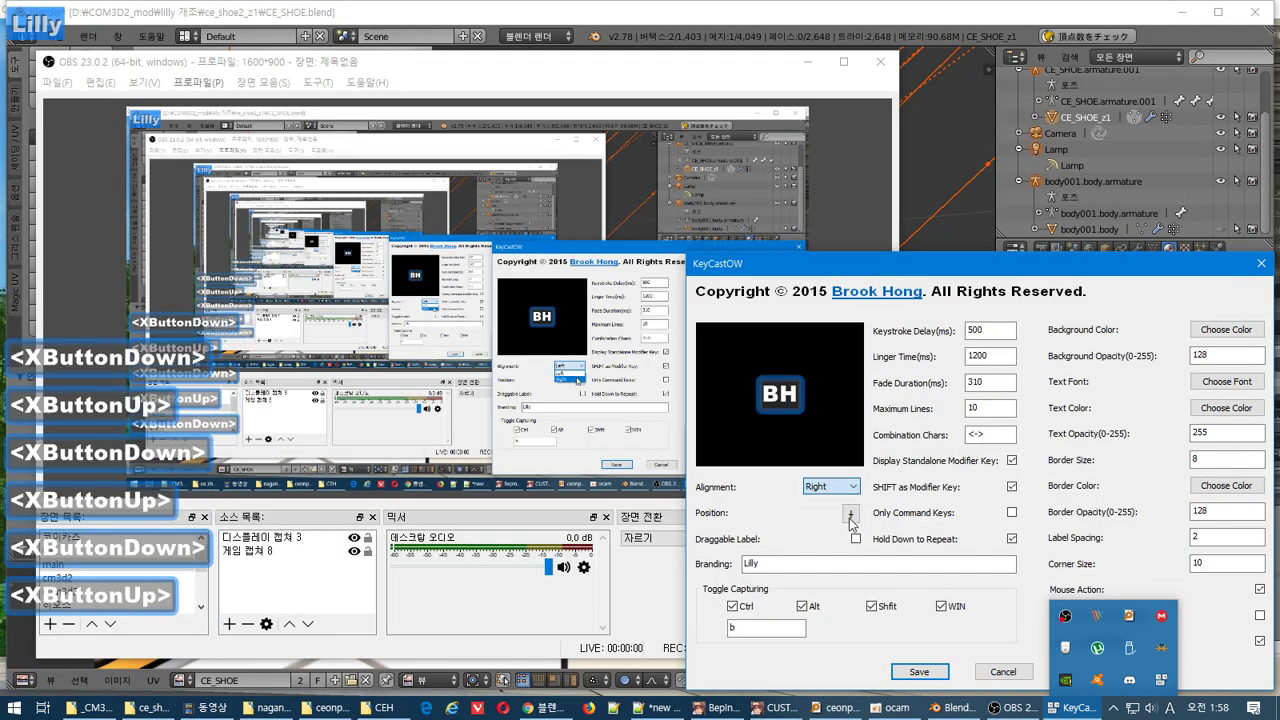
click(918, 671)
click(807, 62)
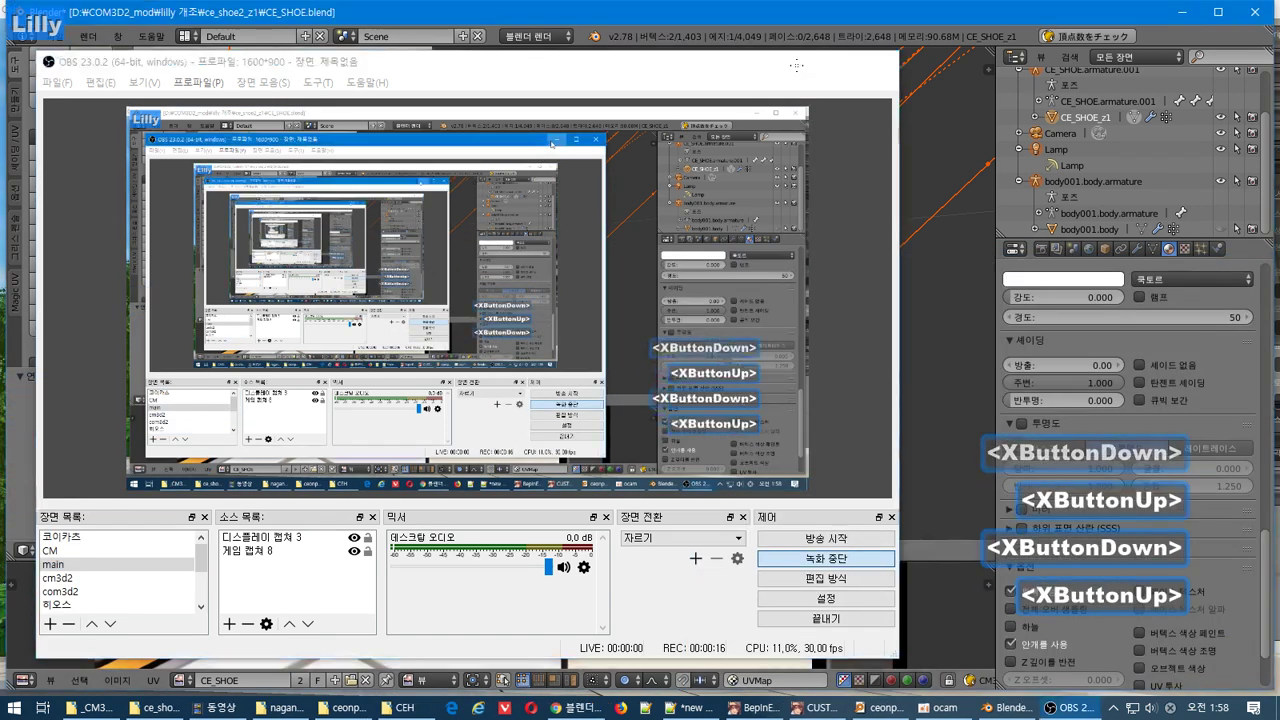
Step: Try a knife cut on the CE_SHOE_z1 mesh from the 3D cursor to the nearby inward bend of the dark outline
scroll(683, 349, up, 5)
middle_drag(683, 349, 556, 258)
scroll(688, 330, up, 1)
scroll(709, 337, down, 6)
scroll(663, 303, down, 1)
scroll(663, 303, up, 1)
scroll(663, 303, down, 1)
scroll(700, 308, down, 3)
scroll(677, 294, up, 4)
scroll(677, 294, down, 1)
scroll(674, 297, up, 2)
scroll(686, 277, up, 3)
scroll(532, 184, up, 3)
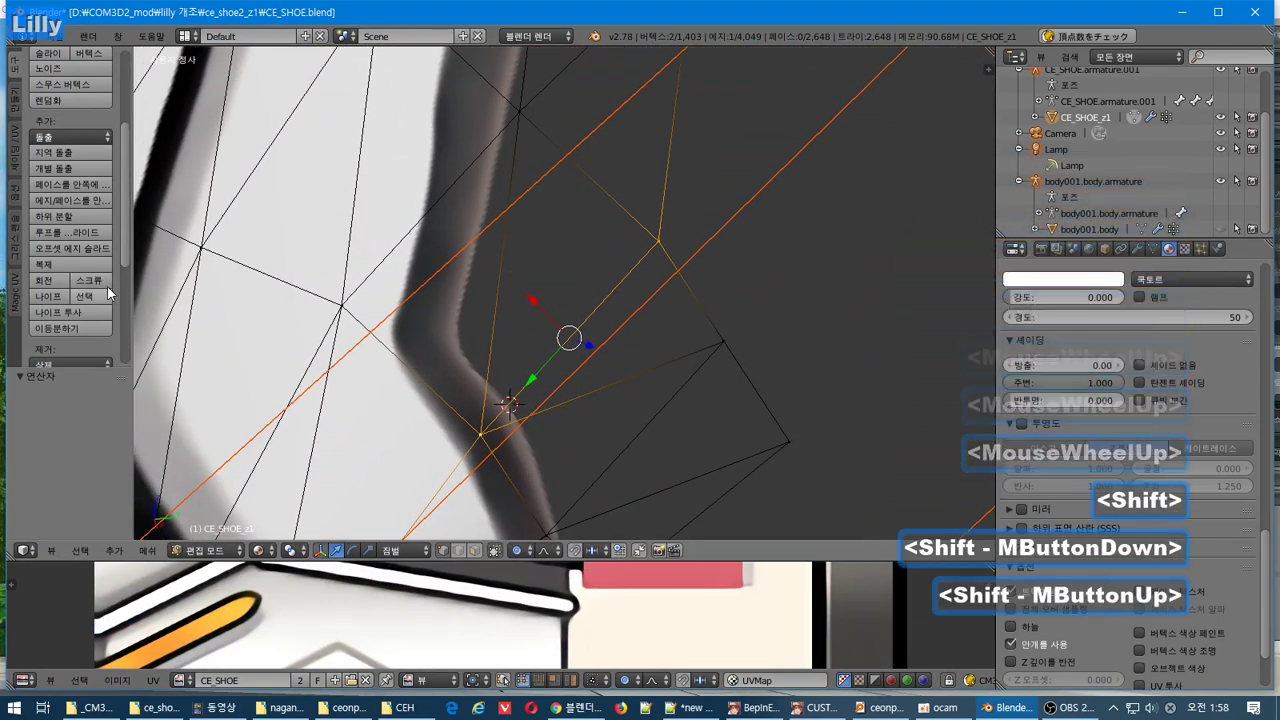
click(40, 298)
scroll(487, 452, up, 2)
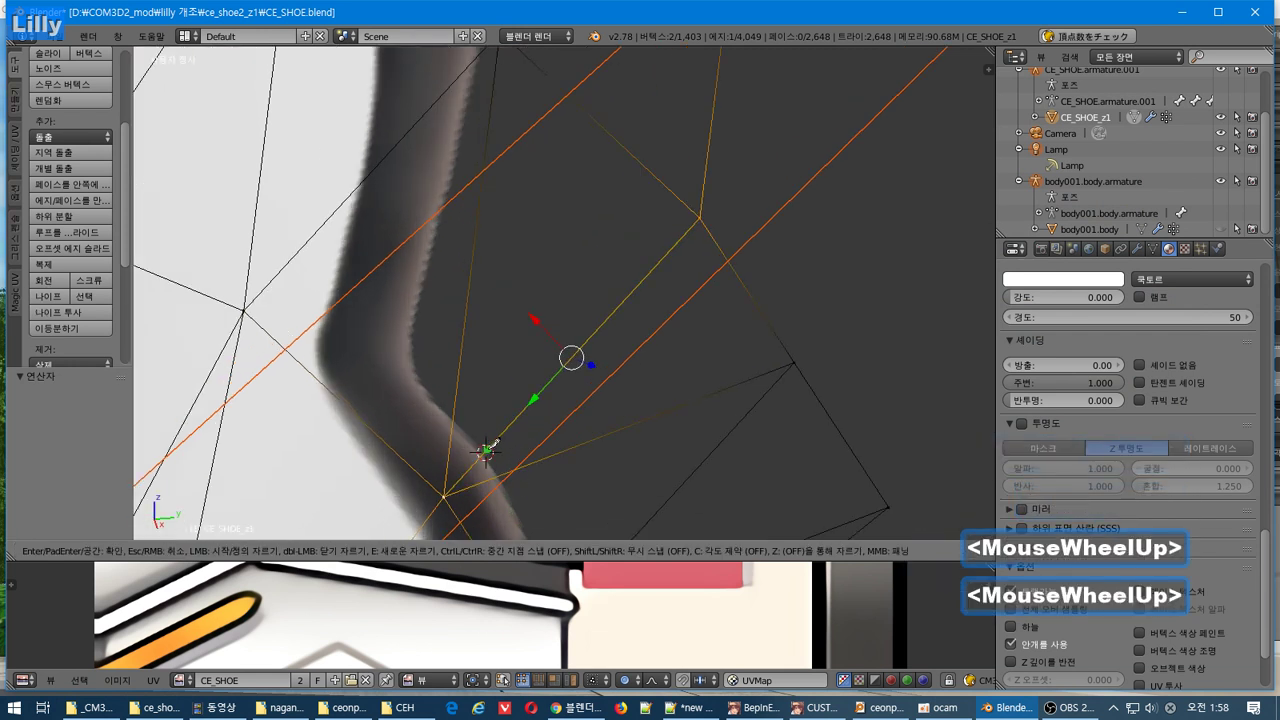
click(485, 452)
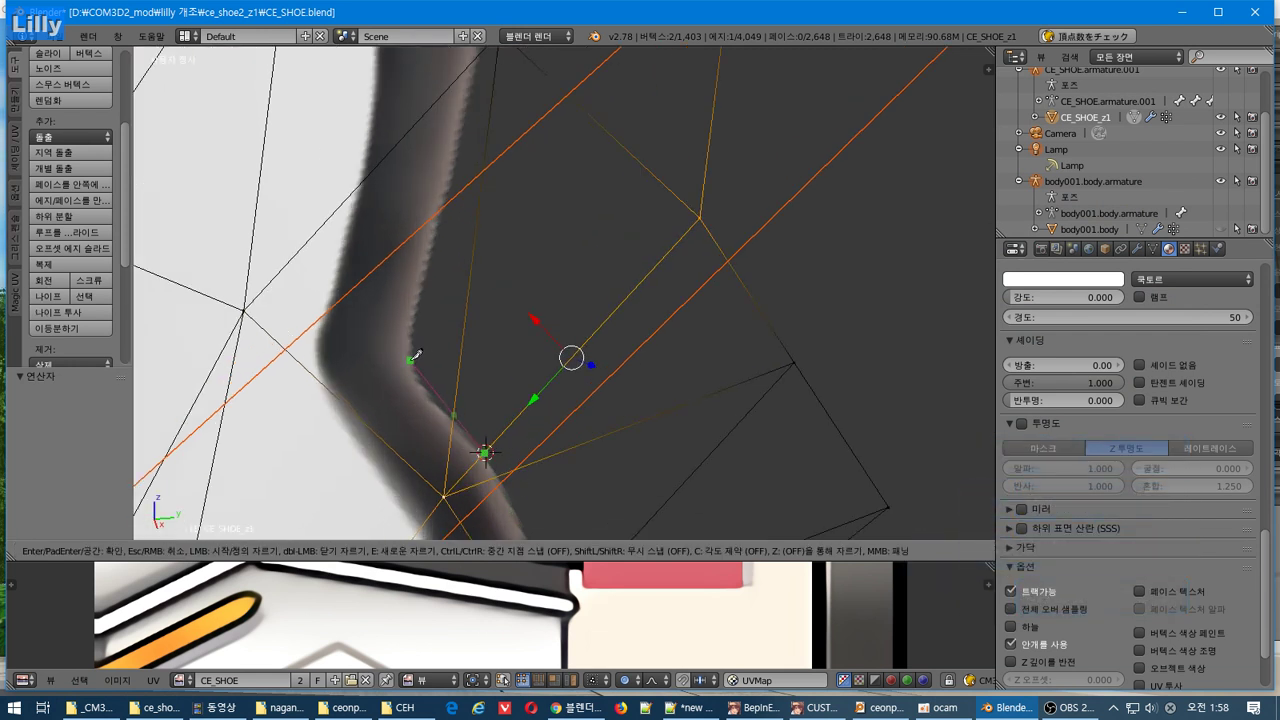
click(410, 362)
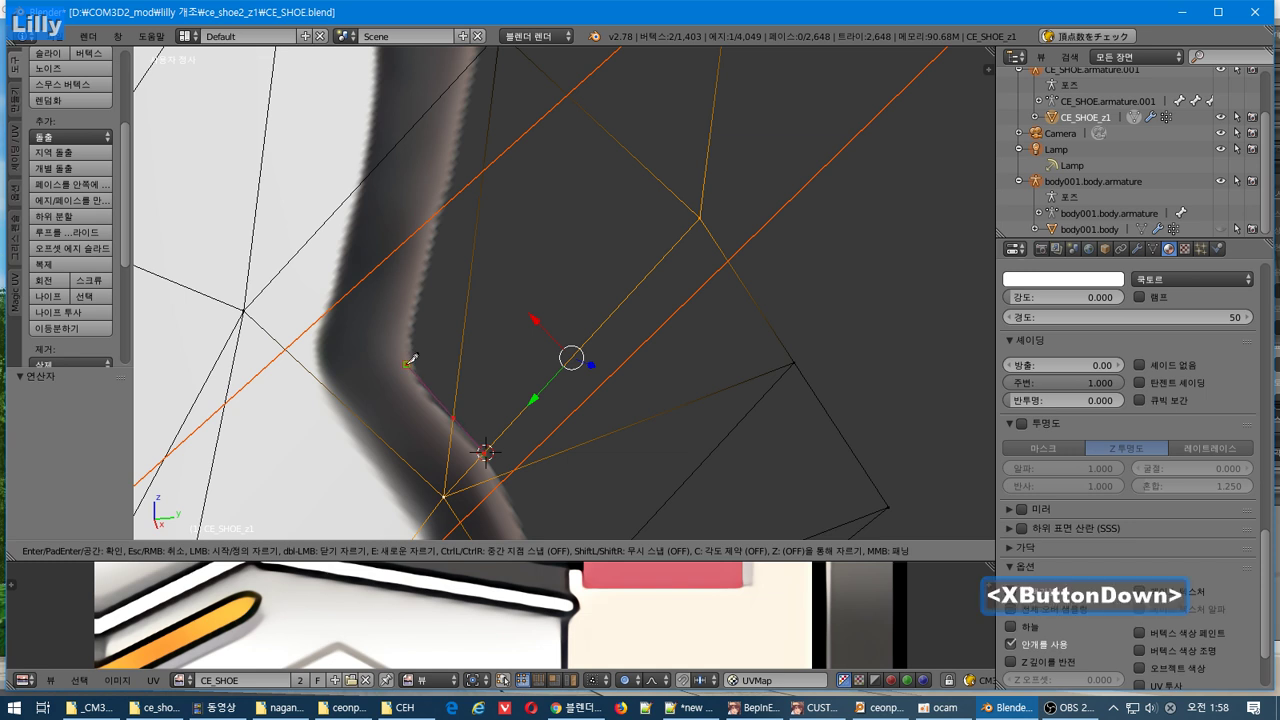
Step: Extend the knife cut up the dark outline's outer edge, around the next outward bend
scroll(449, 166, down, 5)
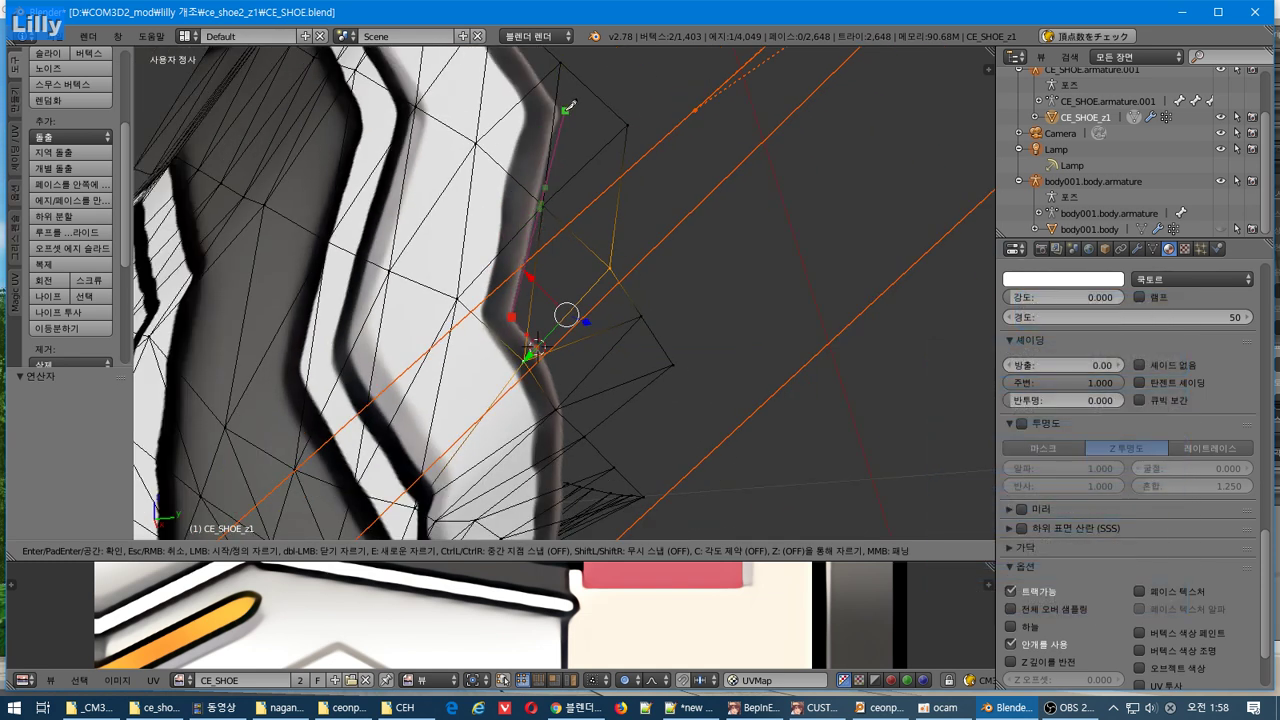
scroll(567, 106, up, 7)
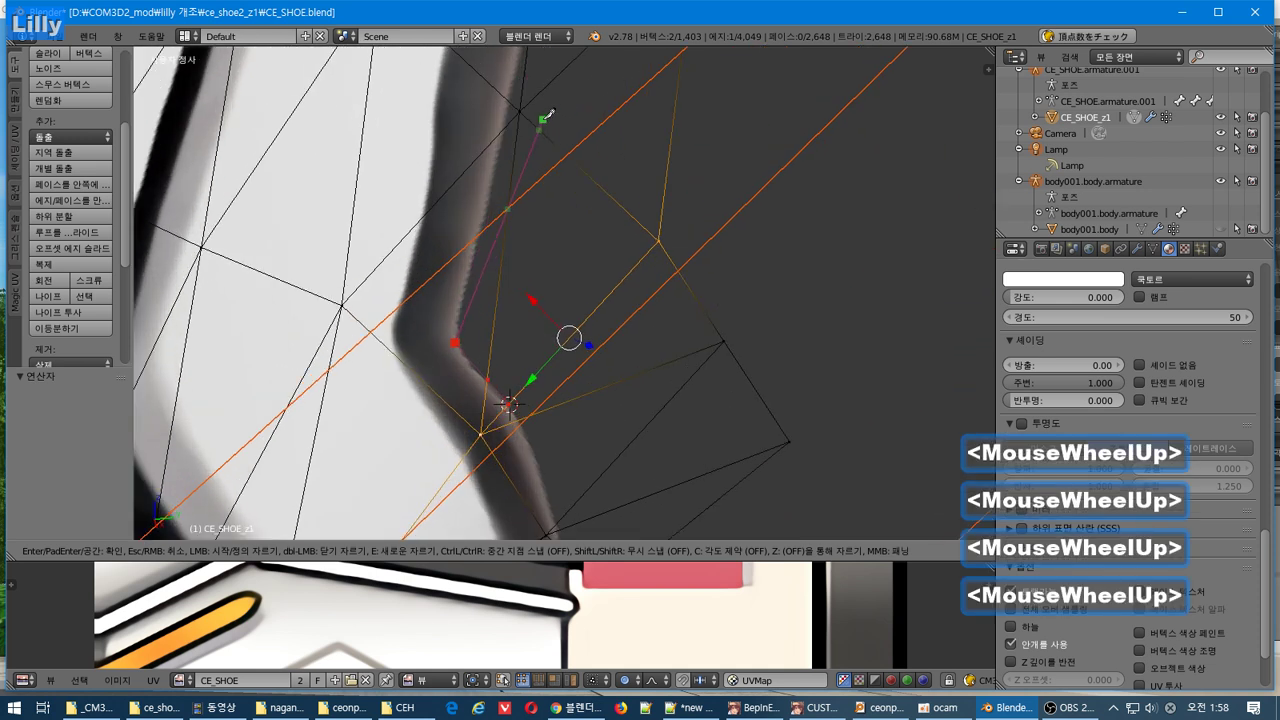
shift+middle_drag(525, 175, 614, 226)
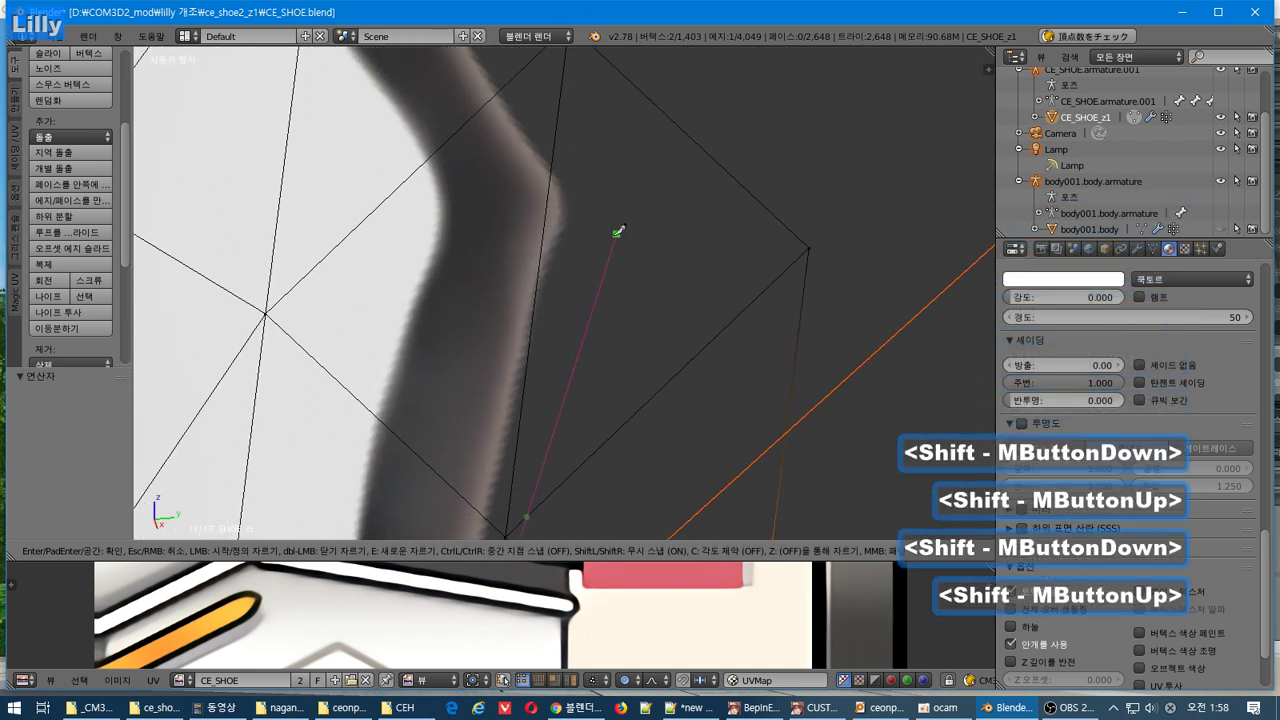
click(566, 205)
shift+middle_drag(558, 115, 694, 409)
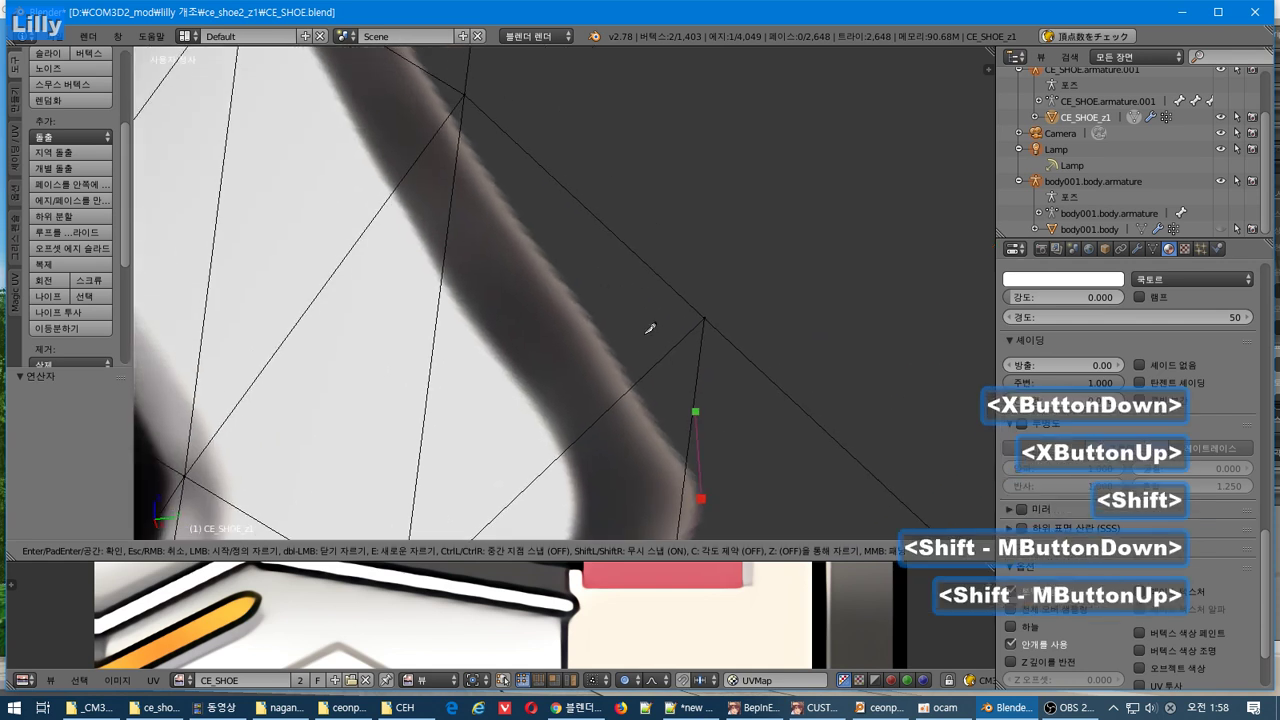
shift+middle_drag(549, 201, 729, 453)
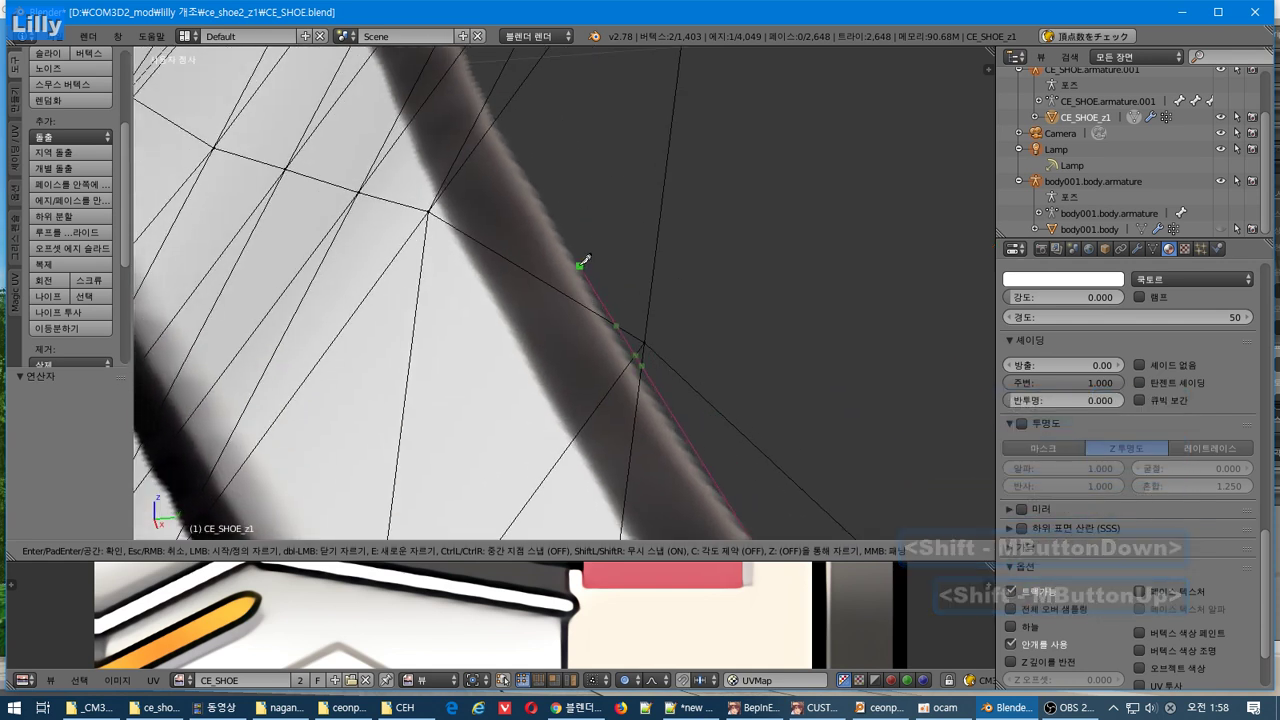
Step: Continue the knife cut along the outline's sloping edge towards the peak of the shoe flap
scroll(620, 305, down, 7)
scroll(609, 320, up, 4)
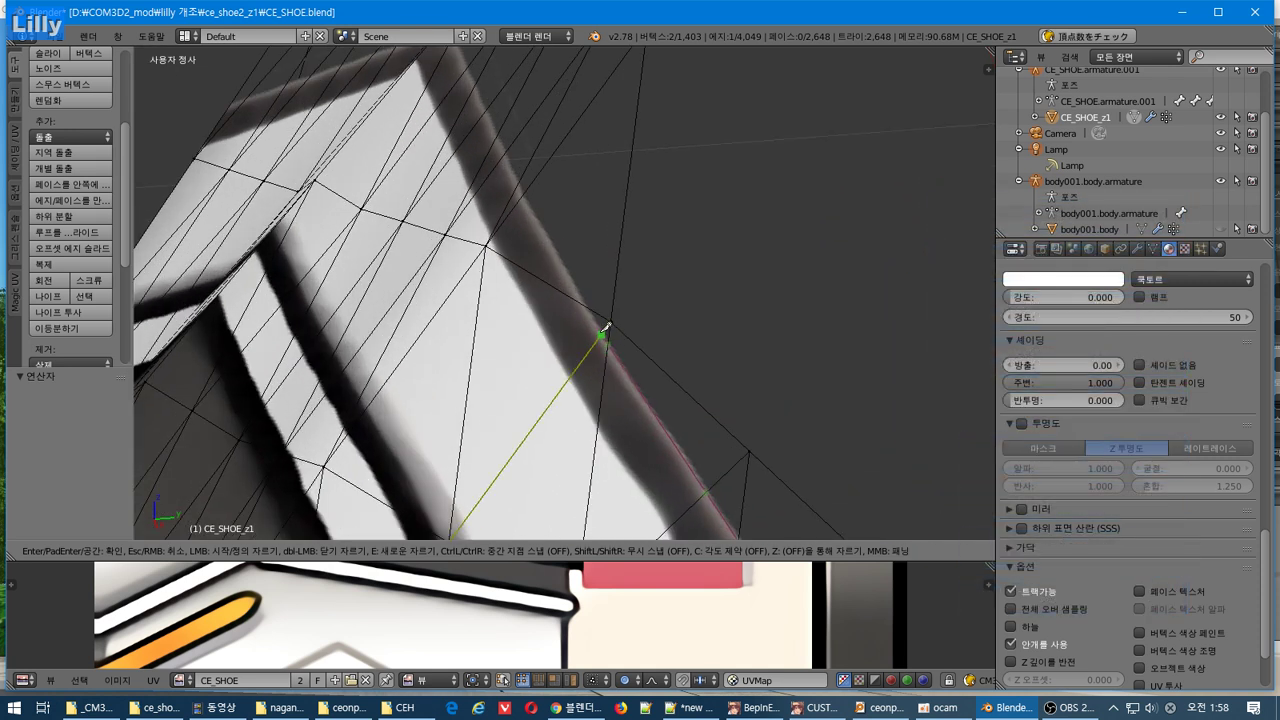
click(605, 330)
shift+middle_drag(529, 209, 629, 380)
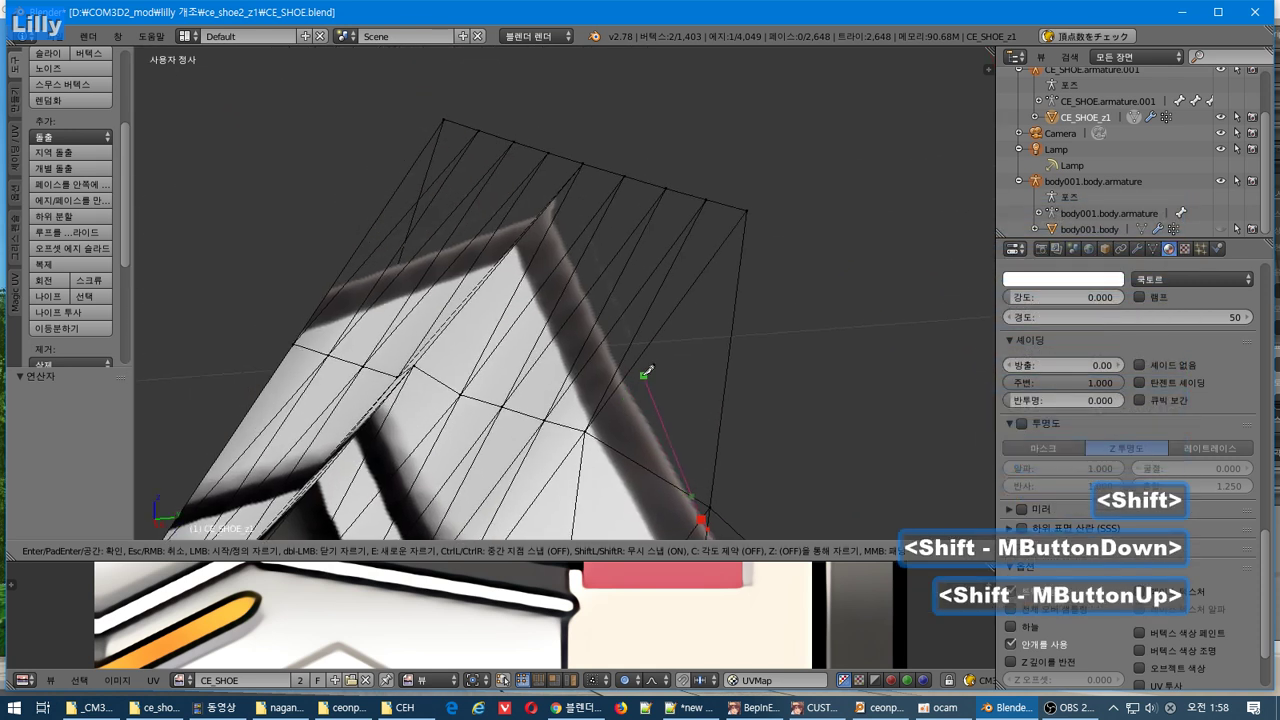
click(627, 371)
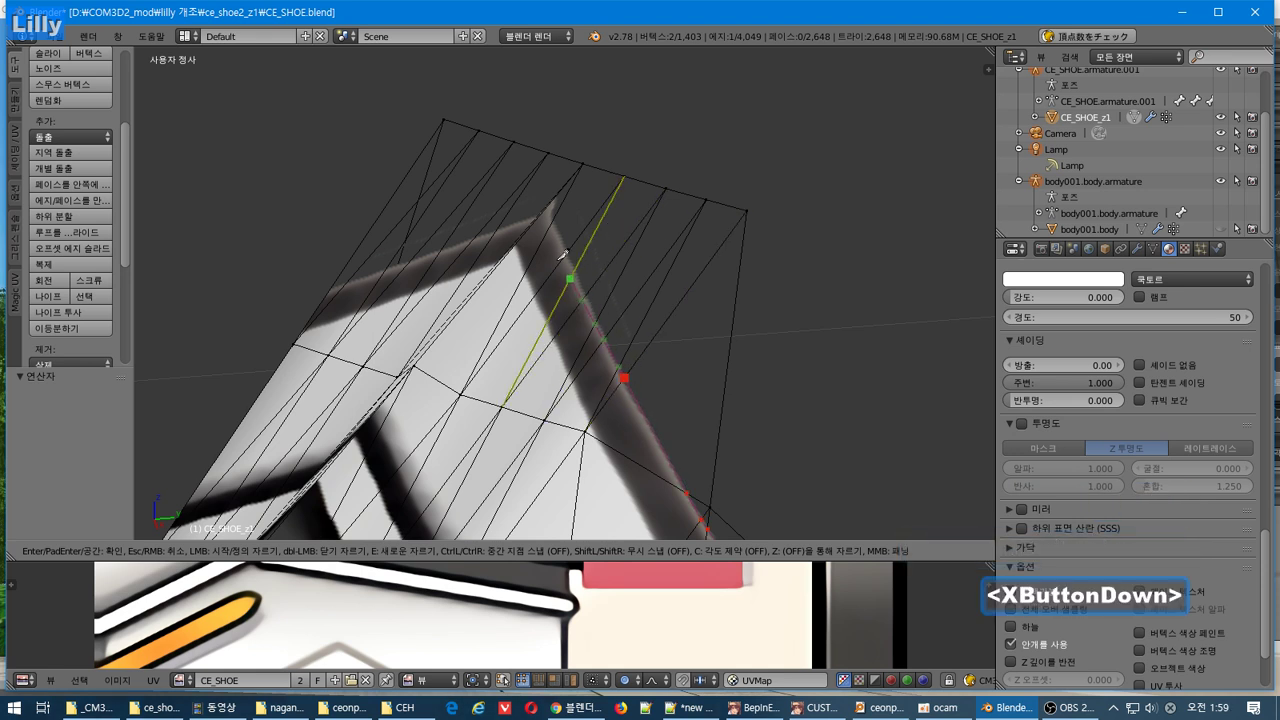
Step: Carry the knife cut over the flap's pointed tip and along the other edge to its far corner
scroll(570, 252, up, 2)
shift+middle_drag(580, 251, 520, 319)
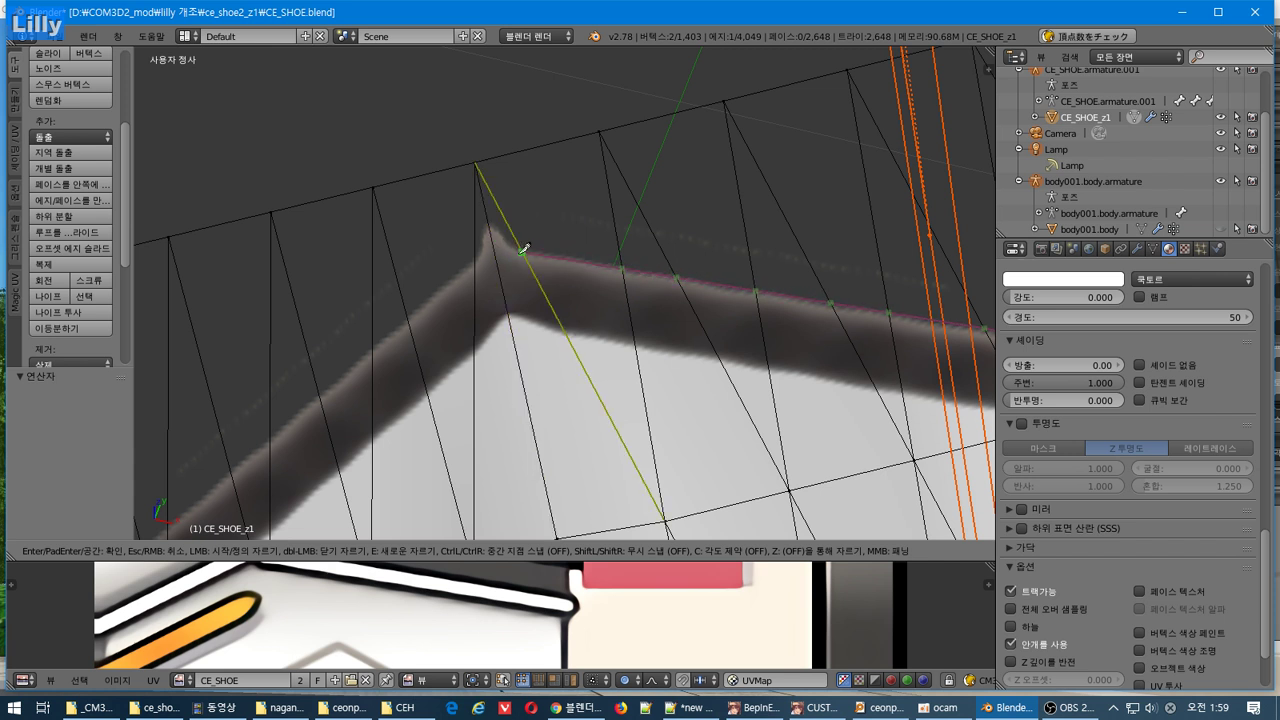
click(520, 250)
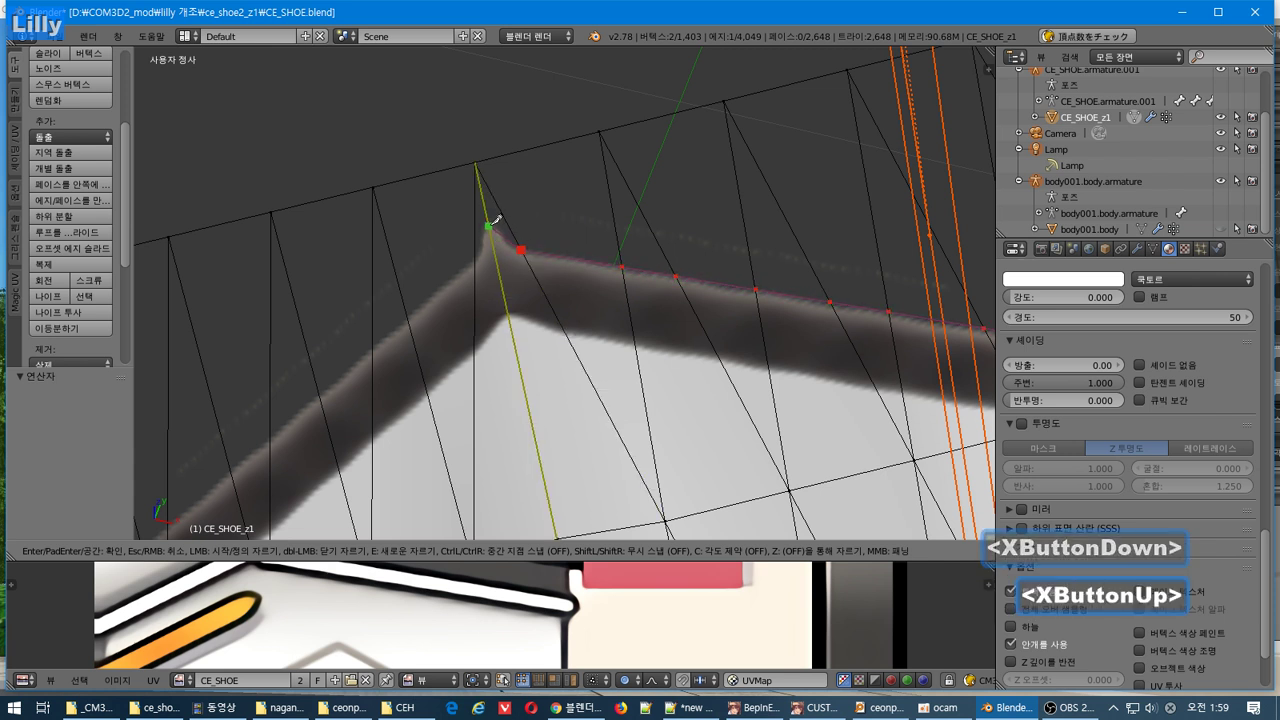
click(487, 223)
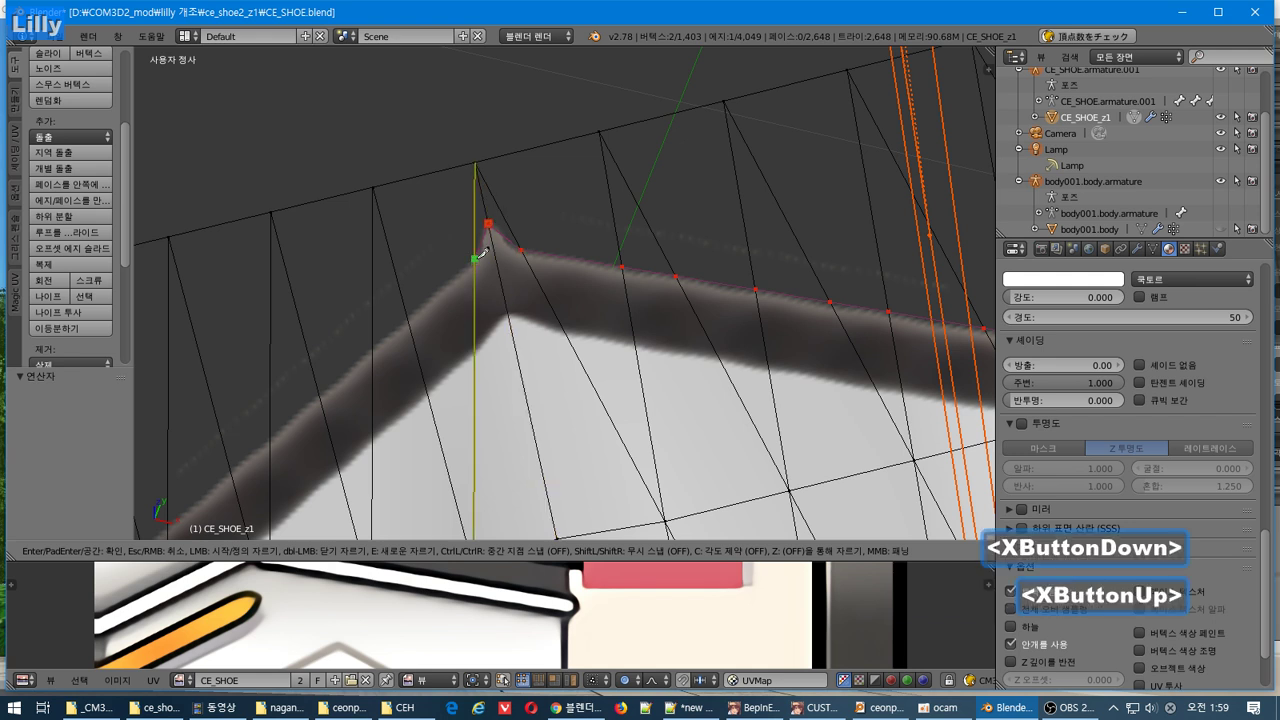
scroll(285, 398, down, 5)
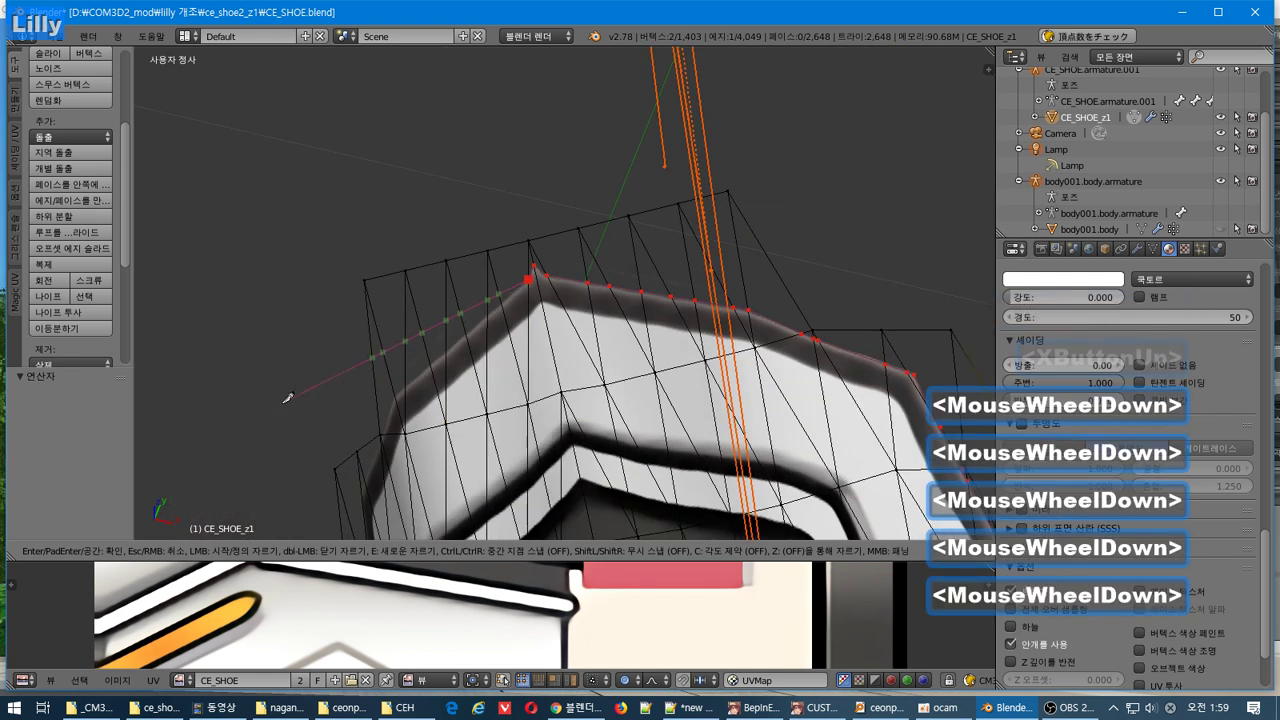
scroll(285, 398, up, 2)
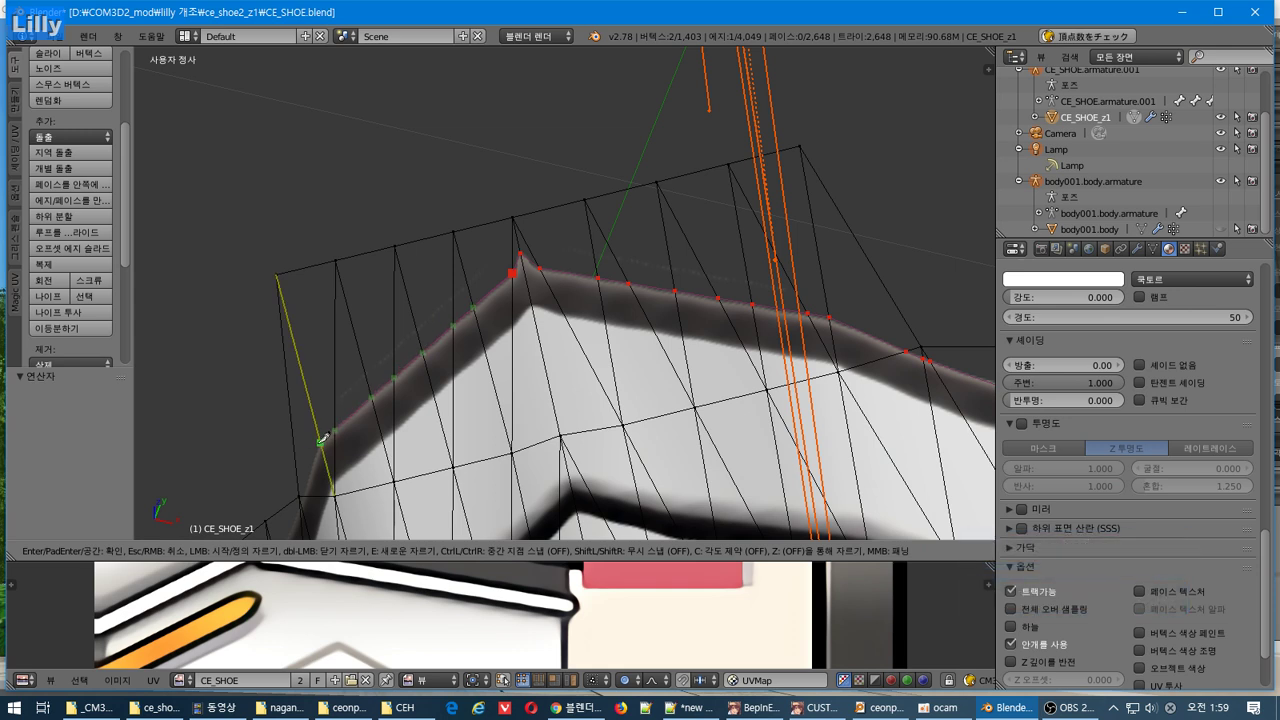
click(320, 443)
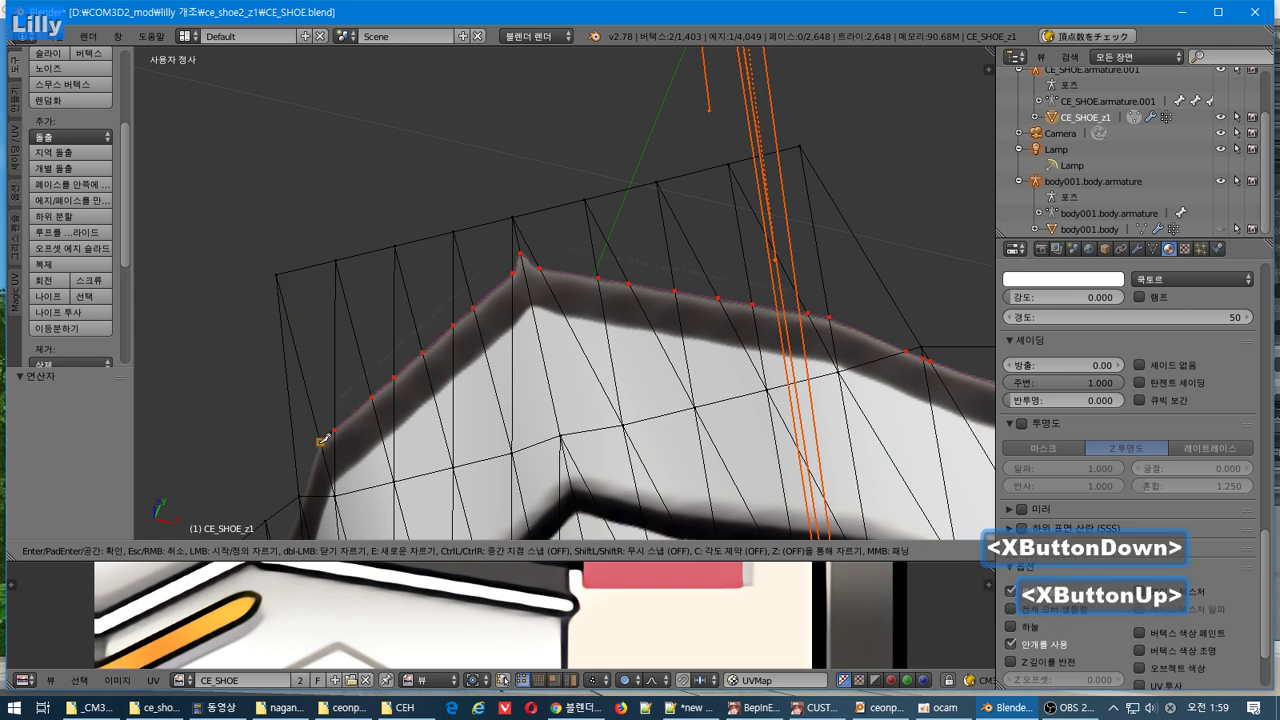
Step: Trace the knife cut from the far corner down the flap's opposite side to the outward bend
shift+middle_drag(364, 461, 629, 185)
middle_drag(600, 235, 517, 408)
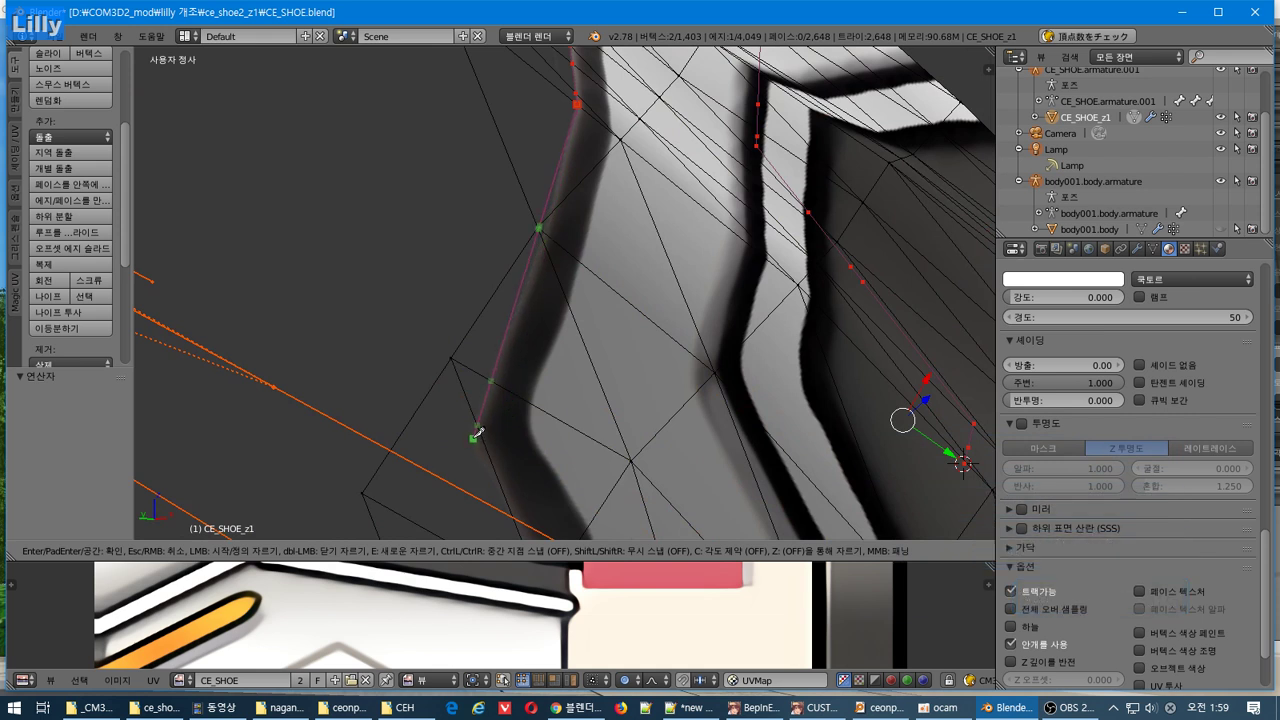
scroll(475, 432, up, 5)
key(shift)
shift+middle_drag(490, 388, 646, 89)
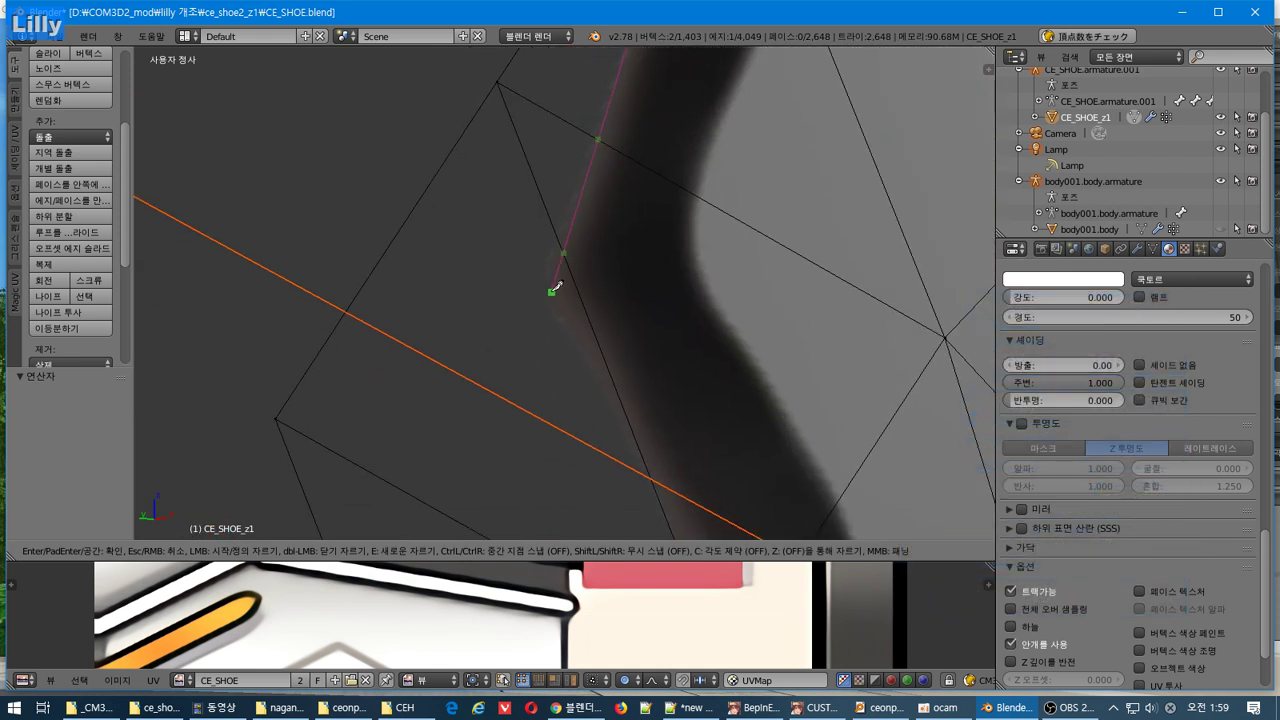
Step: Continue the knife cut down to the next inward bend on the flap's opposite side, and cancel the whole cut
scroll(634, 386, down, 6)
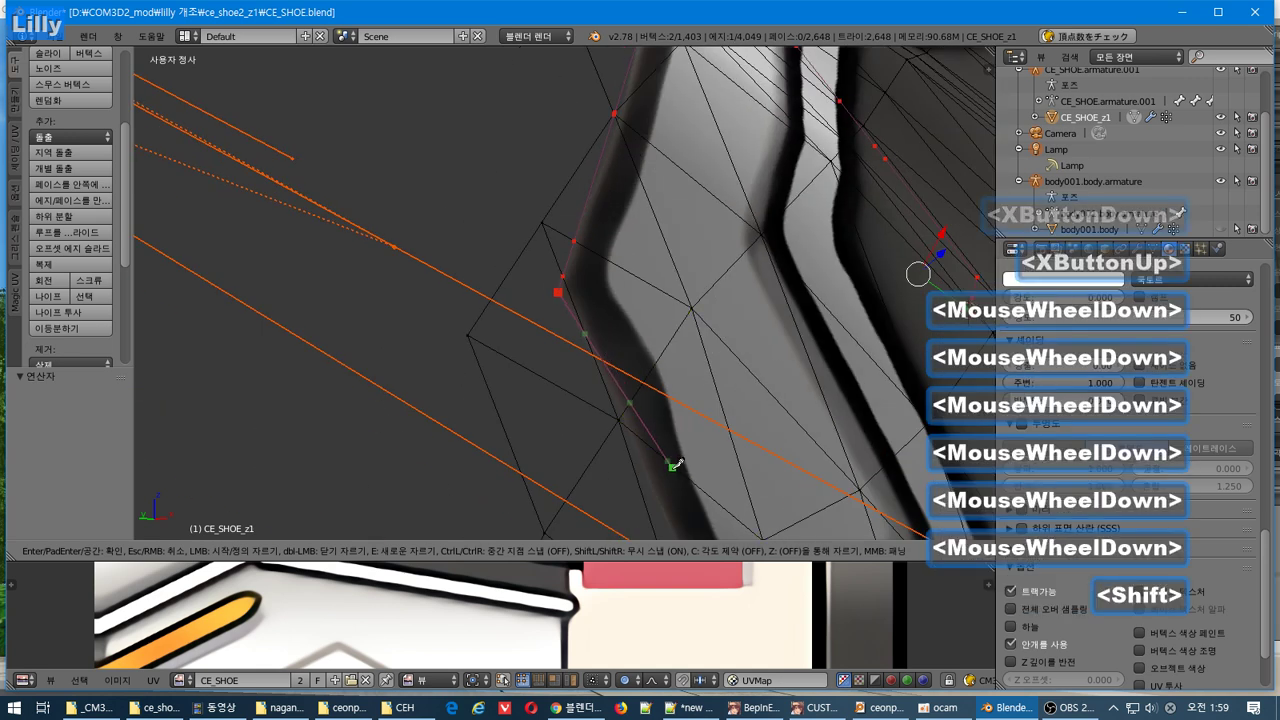
shift+middle_drag(671, 463, 677, 182)
scroll(655, 354, up, 2)
click(616, 329)
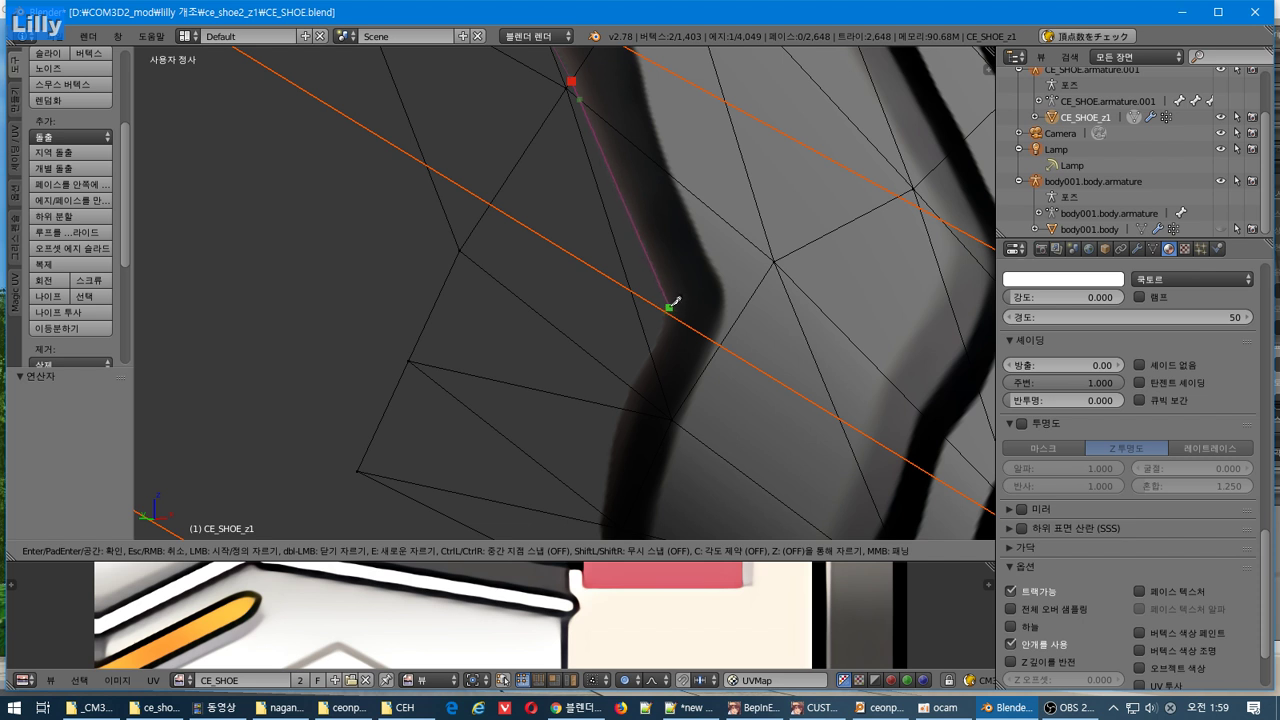
click(670, 306)
shift+middle_drag(683, 426, 676, 350)
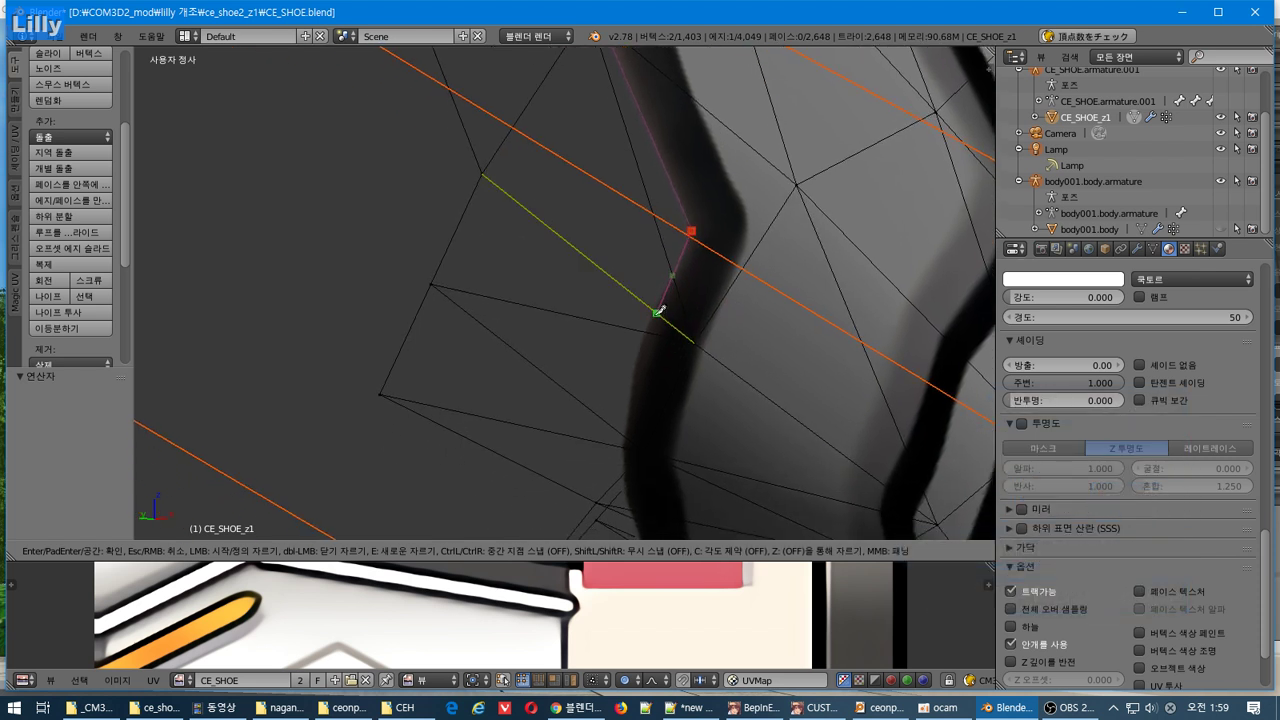
key(ctrl+z)
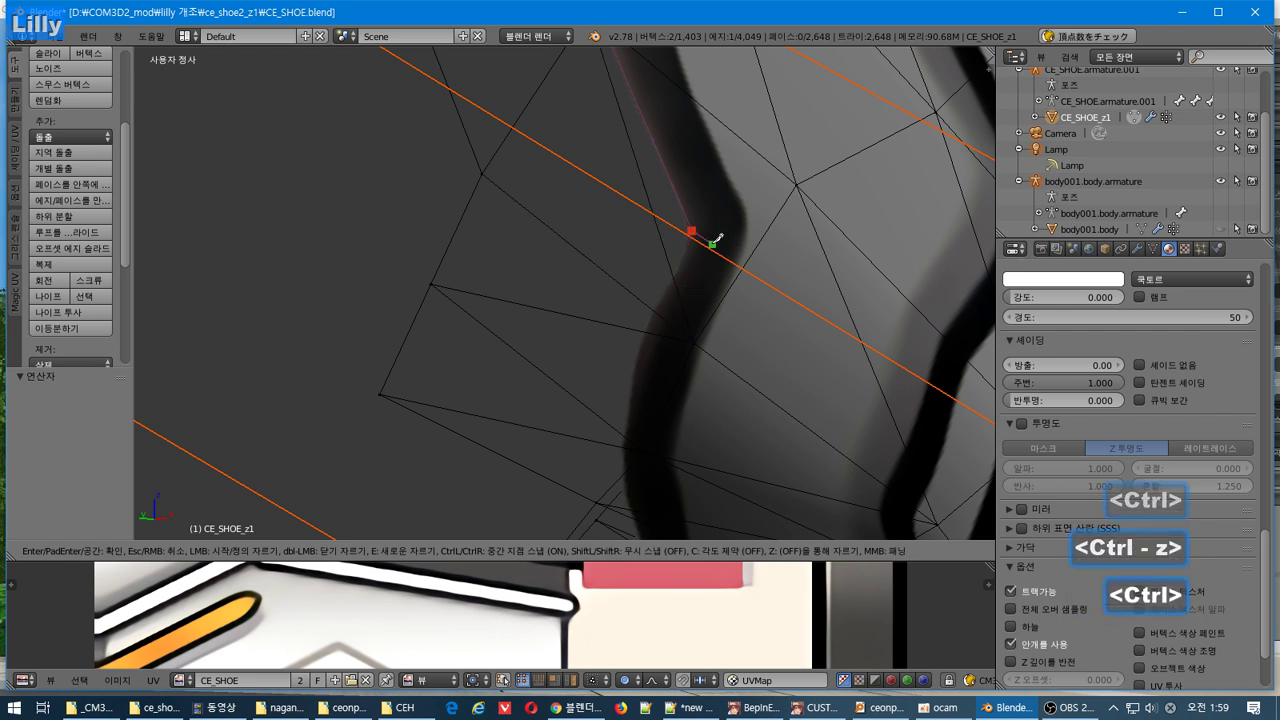
click(694, 229)
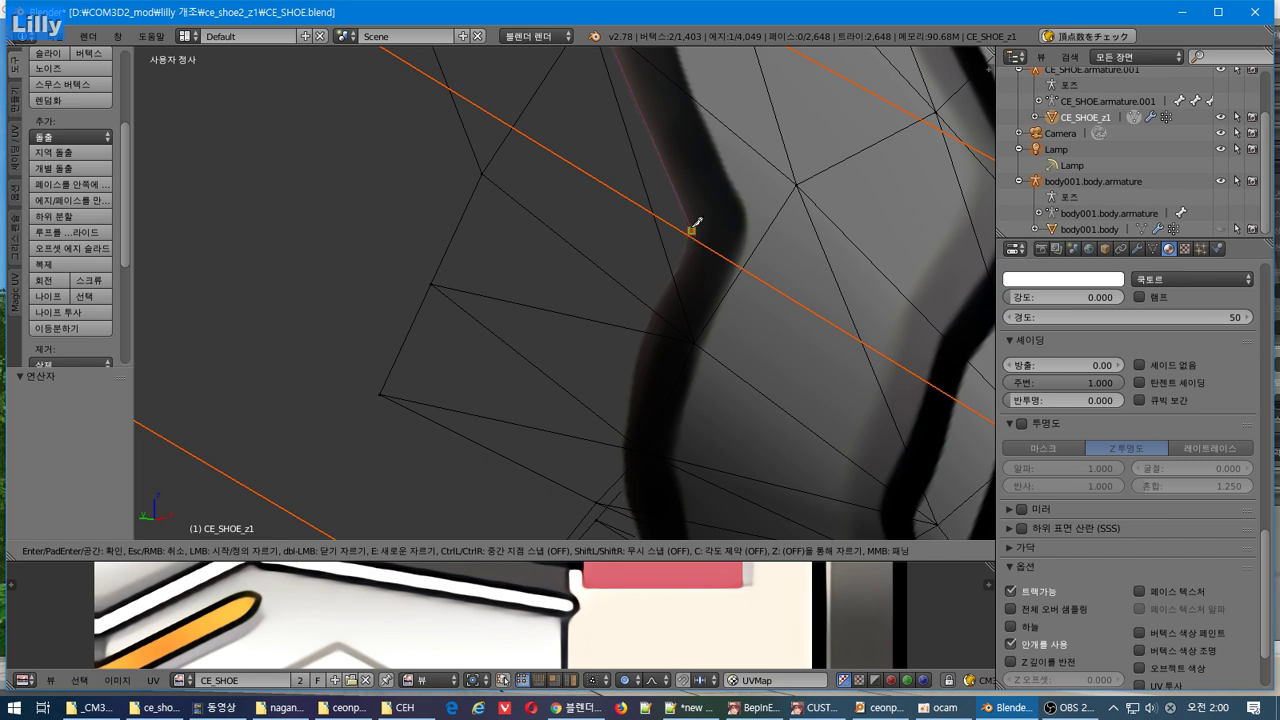
key(Escape)
Step: Undo the last two changes made to the shoe mesh before the cancelled cut
shift+middle_drag(697, 180, 714, 496)
scroll(706, 297, down, 4)
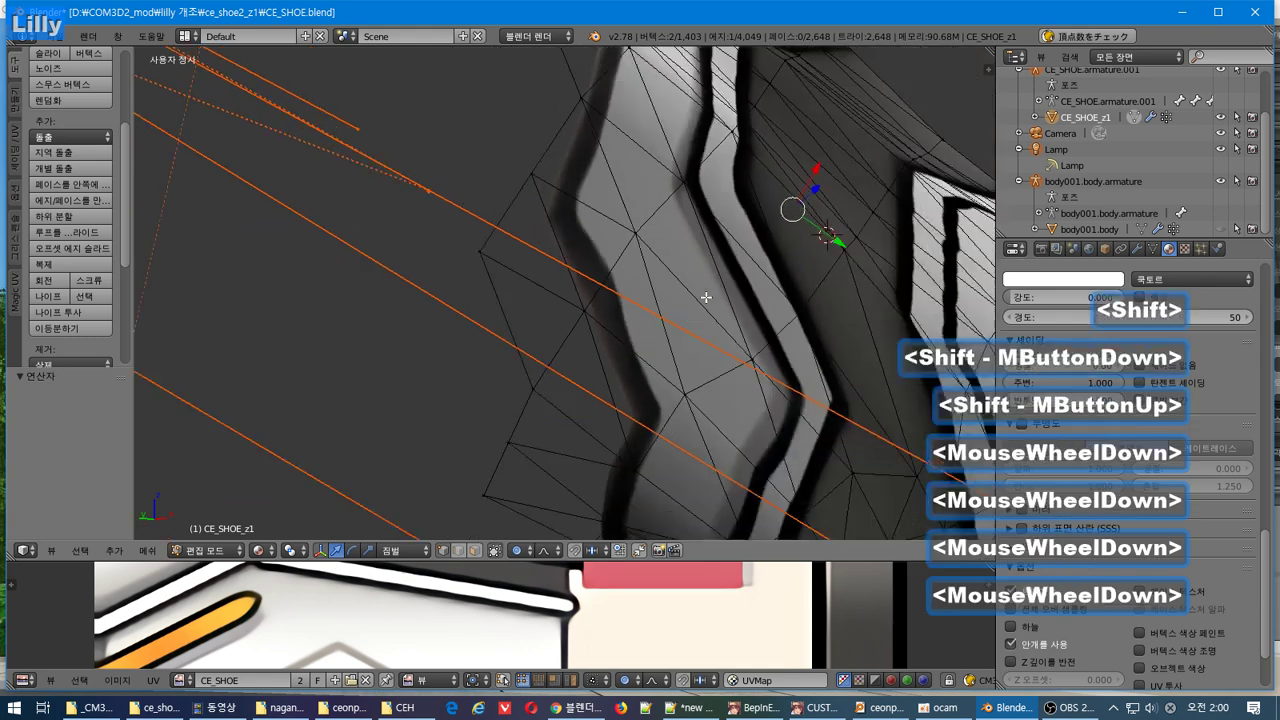
scroll(706, 297, down, 2)
shift+middle_drag(694, 189, 614, 271)
key(ctrl+z)
key(ctrl+z)
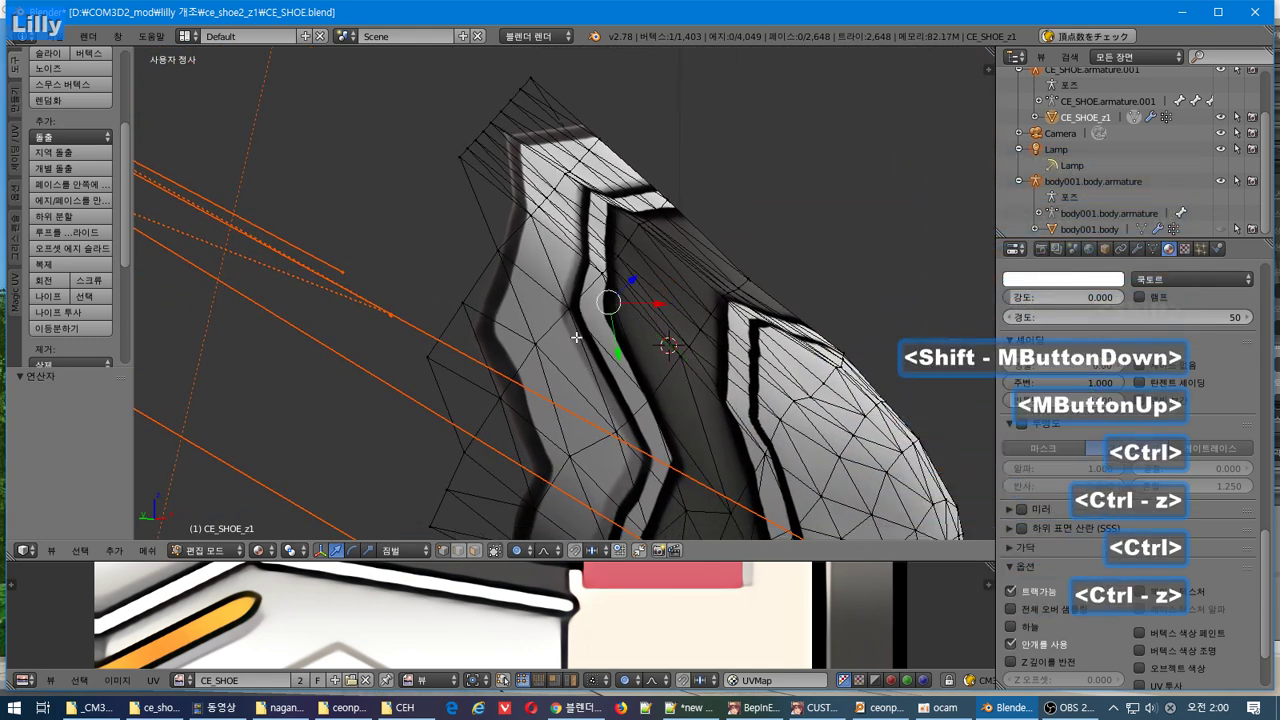
Step: Try a knife cut from the 3D cursor along the flap's dark outline to its inward bend, and cancel it
middle_drag(663, 346, 480, 330)
middle_drag(480, 330, 578, 314)
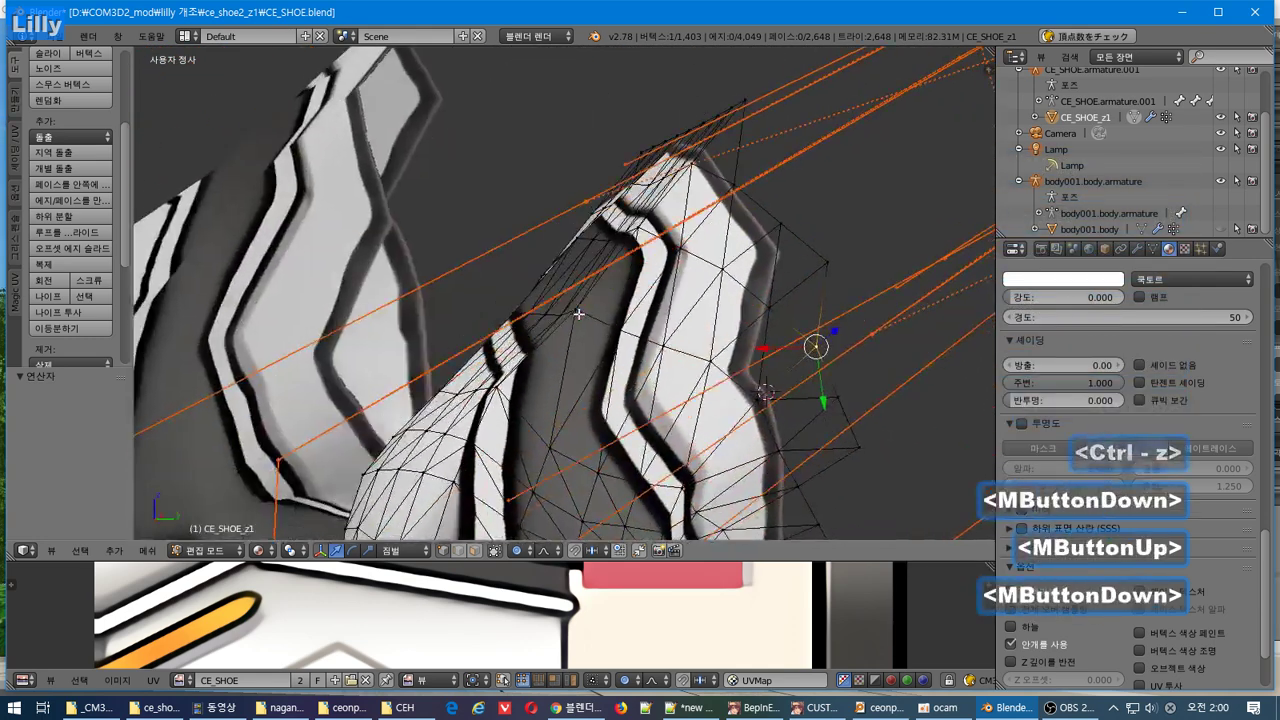
shift+middle_drag(749, 395, 608, 268)
scroll(608, 268, down, 1)
scroll(606, 262, up, 1)
scroll(605, 260, down, 1)
scroll(604, 256, up, 8)
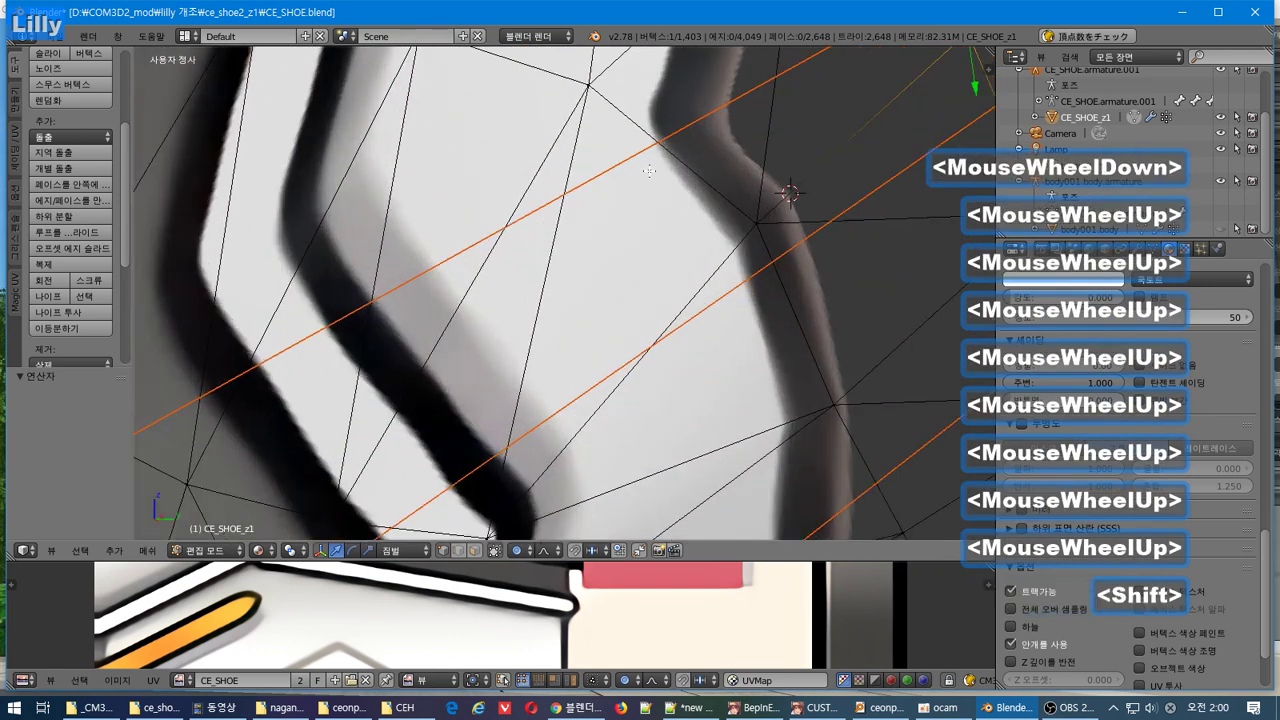
shift+middle_drag(649, 171, 488, 417)
scroll(488, 417, up, 2)
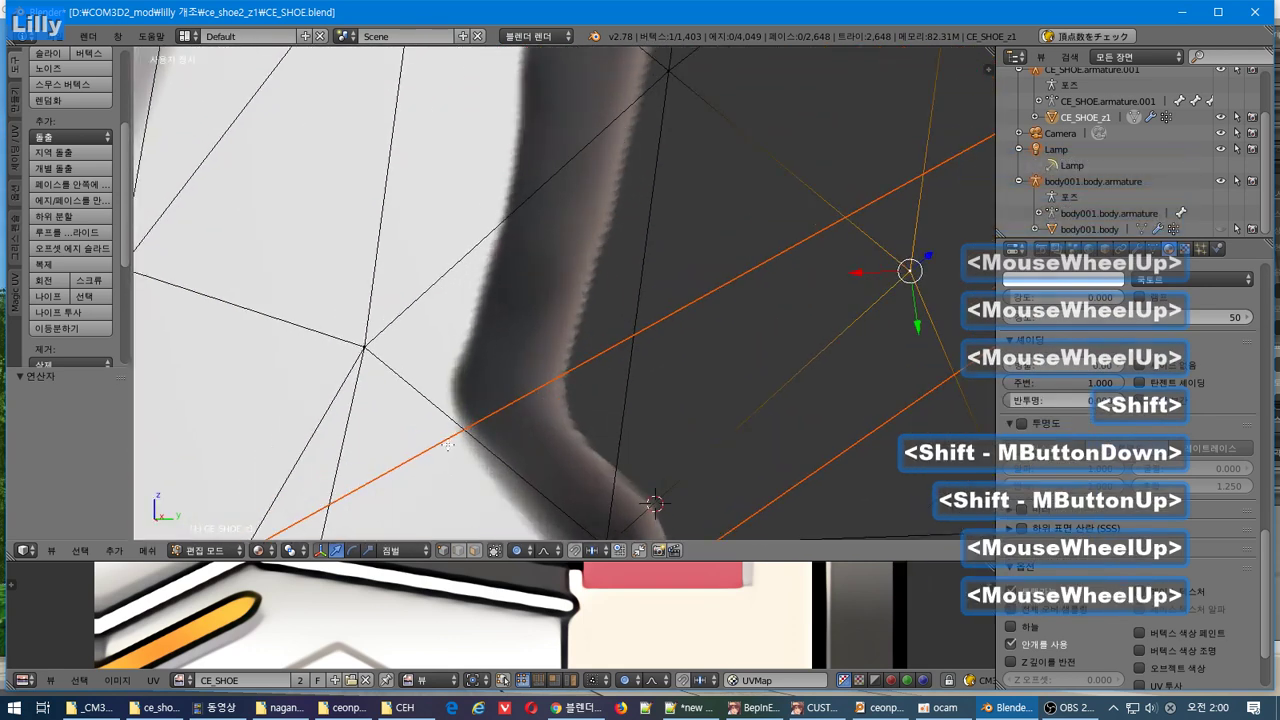
click(66, 299)
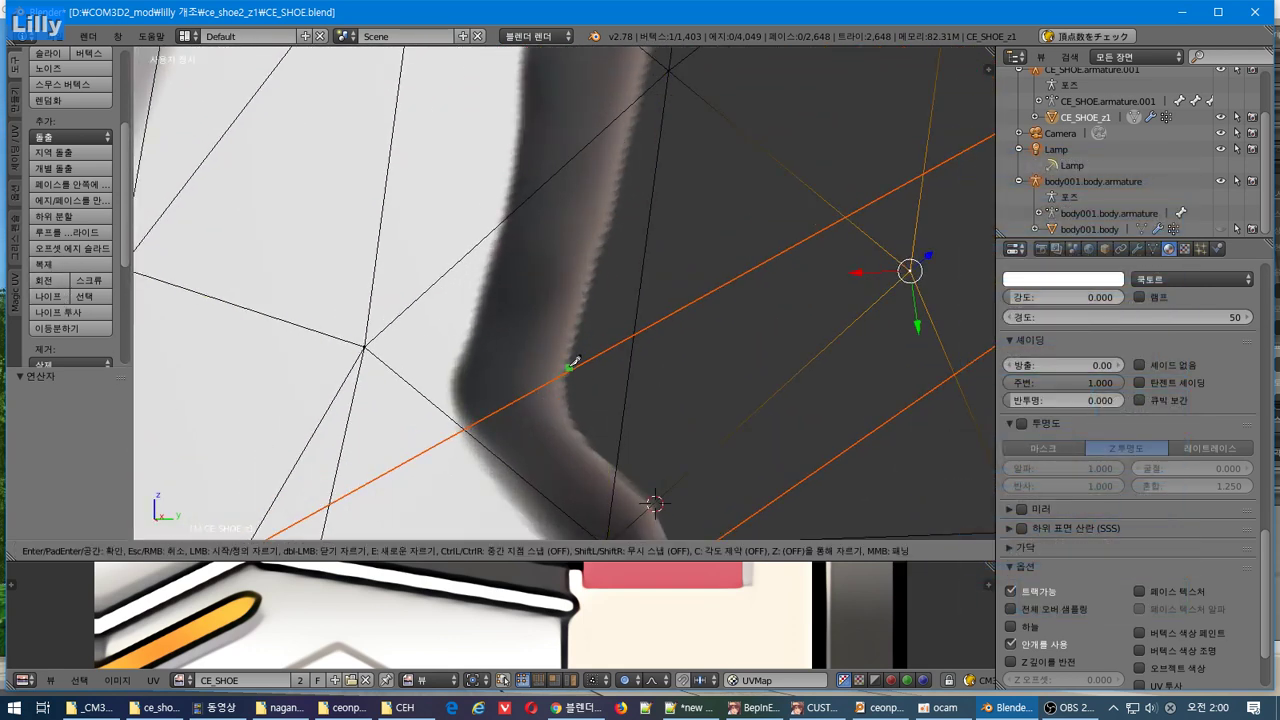
scroll(621, 398, down, 3)
scroll(617, 414, up, 2)
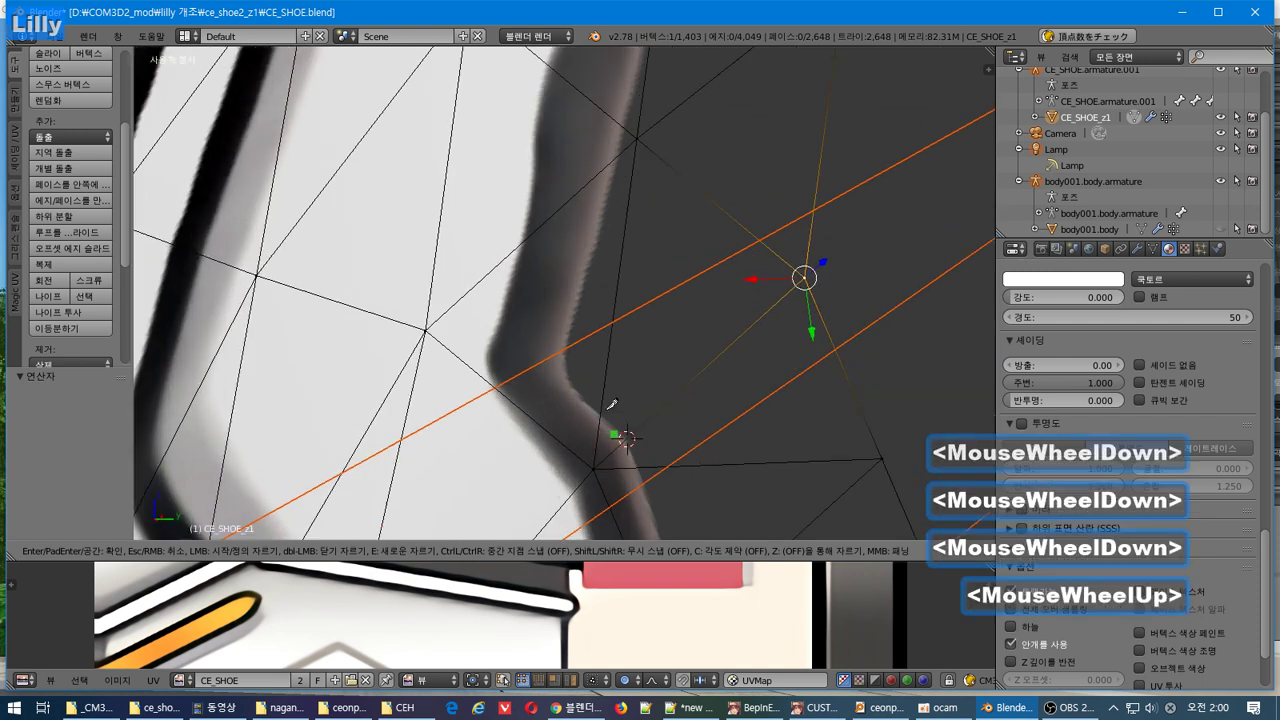
scroll(612, 430, down, 2)
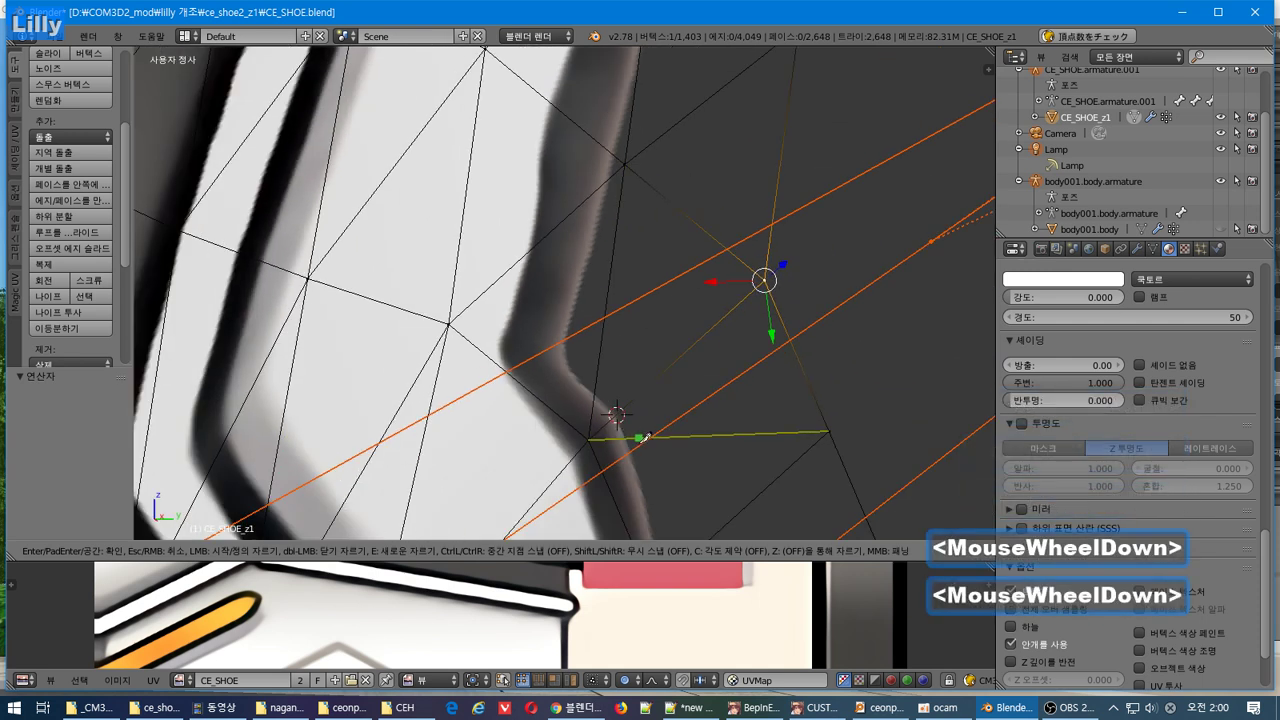
click(616, 414)
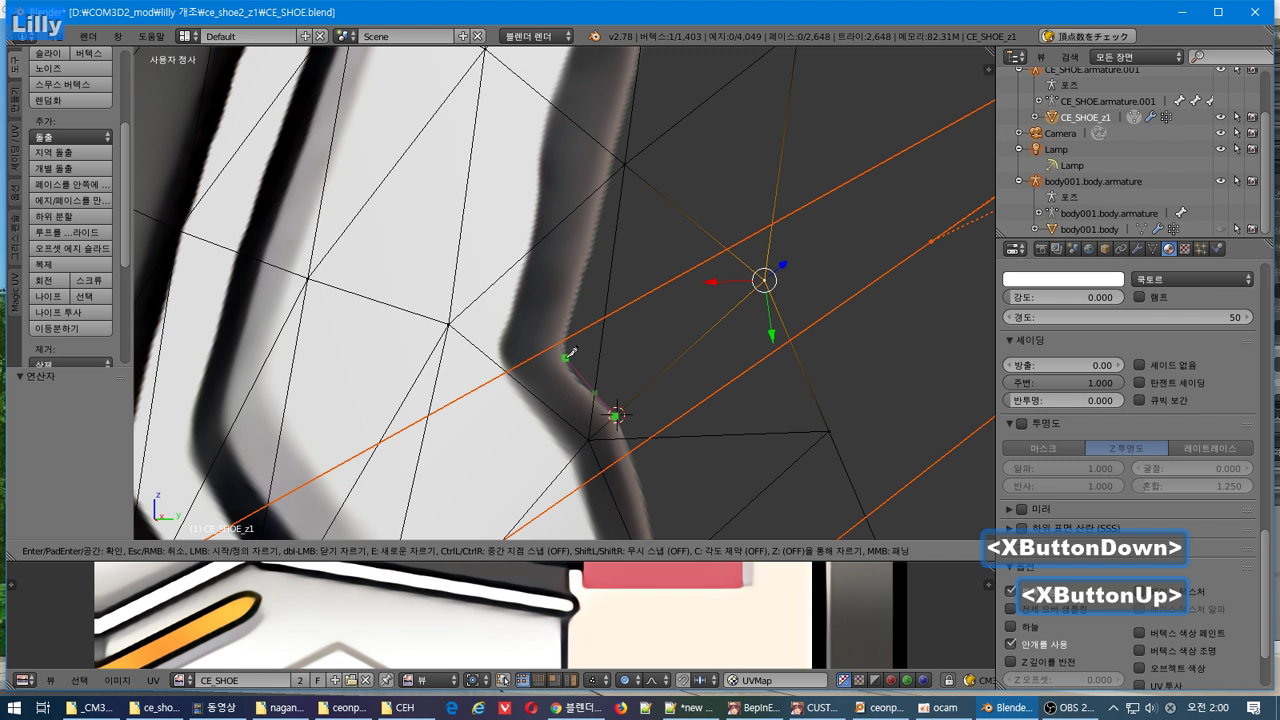
click(562, 360)
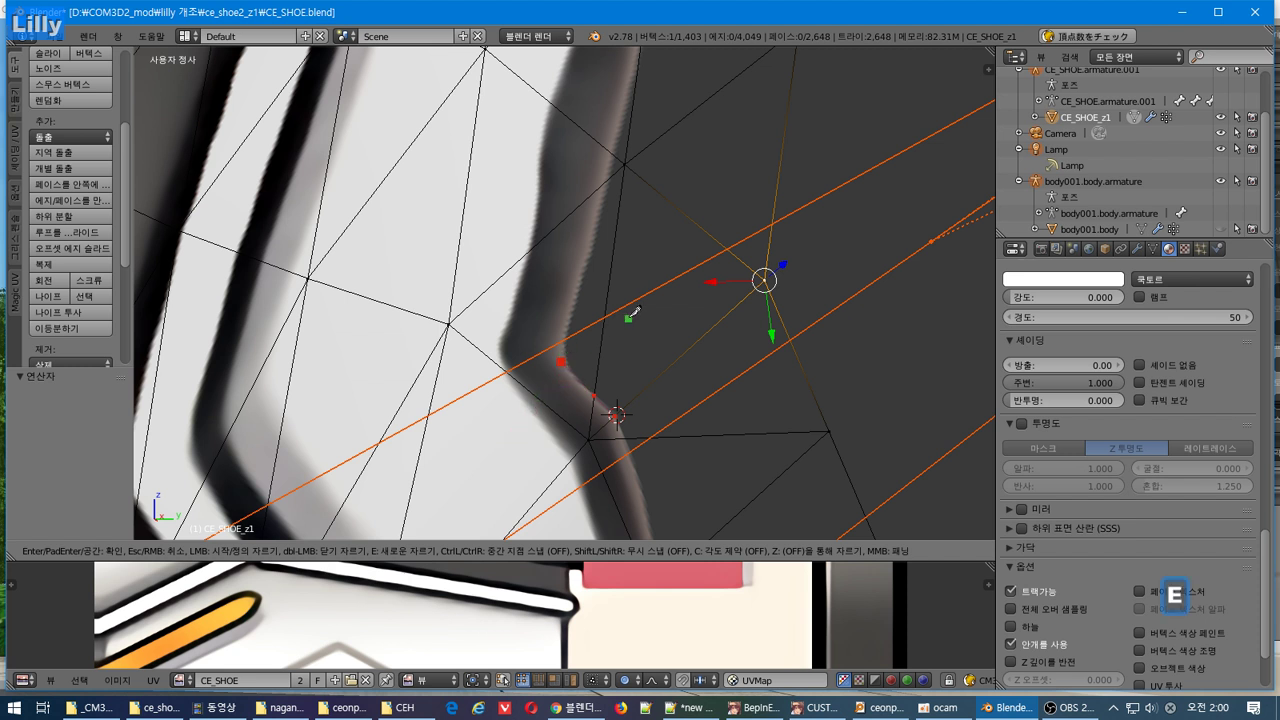
key(ctrl)
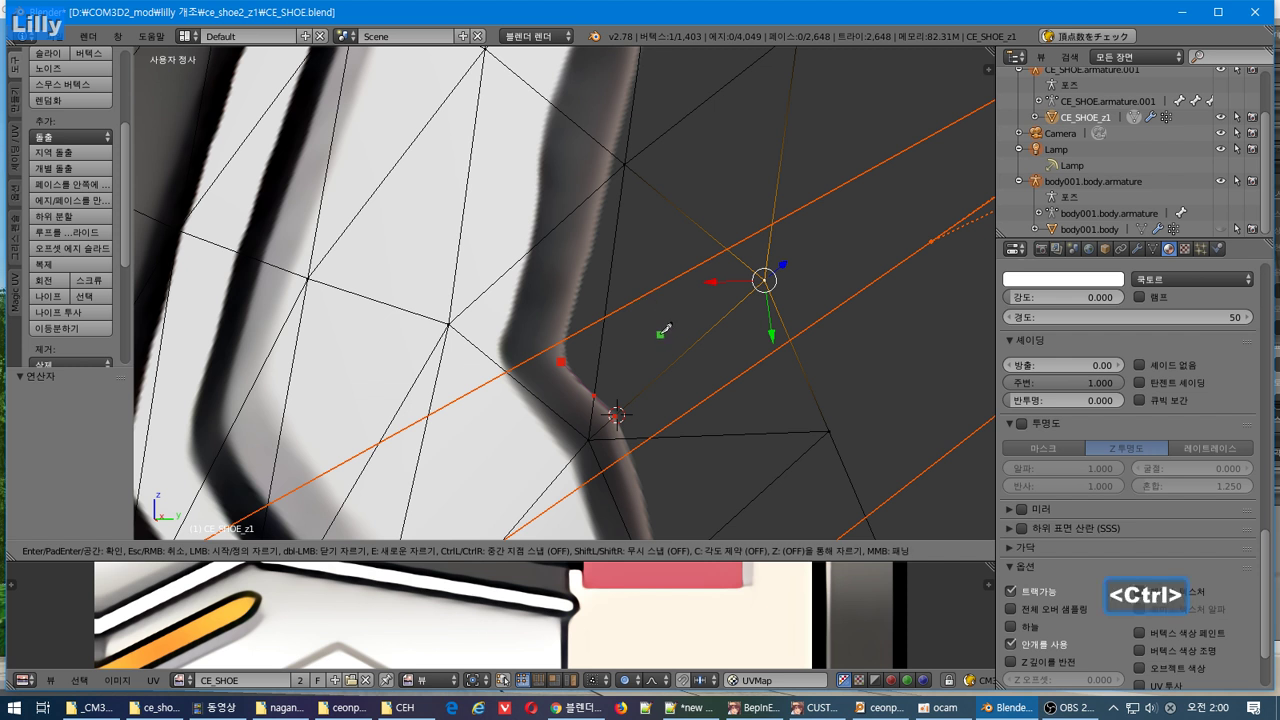
key(ctrl)
key(shift)
key(shift)
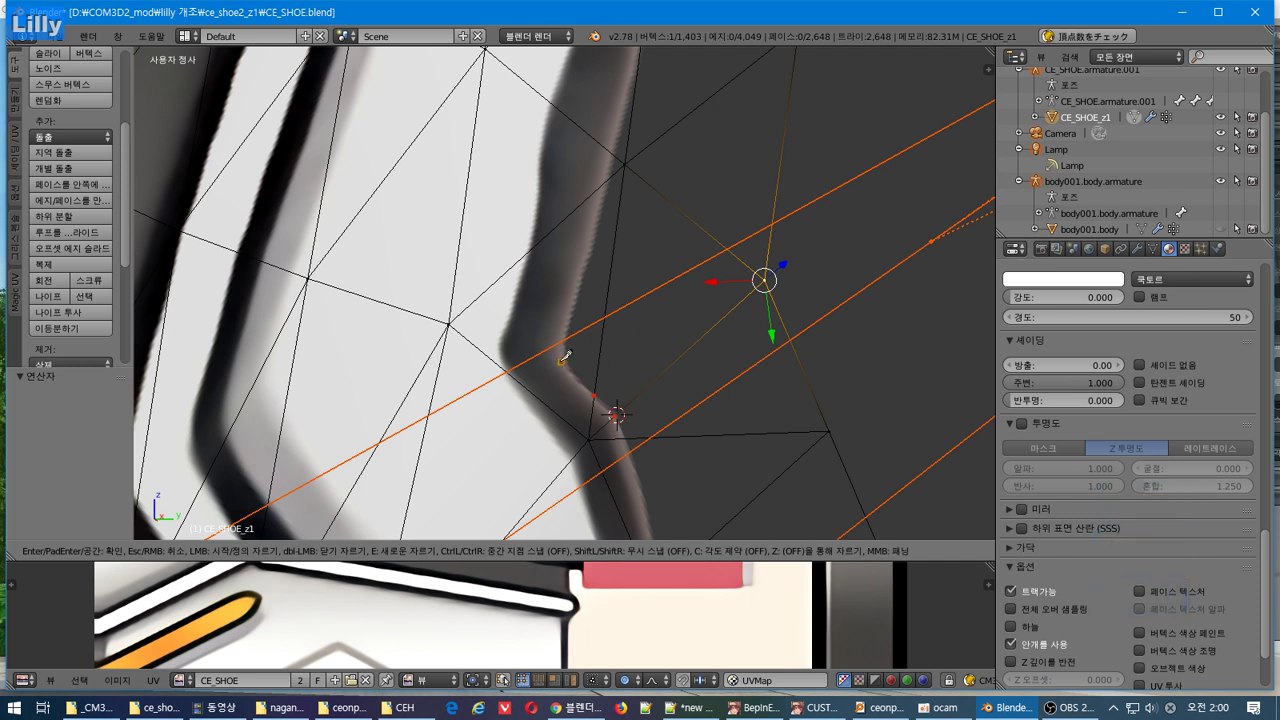
middle_drag(565, 355, 505, 318)
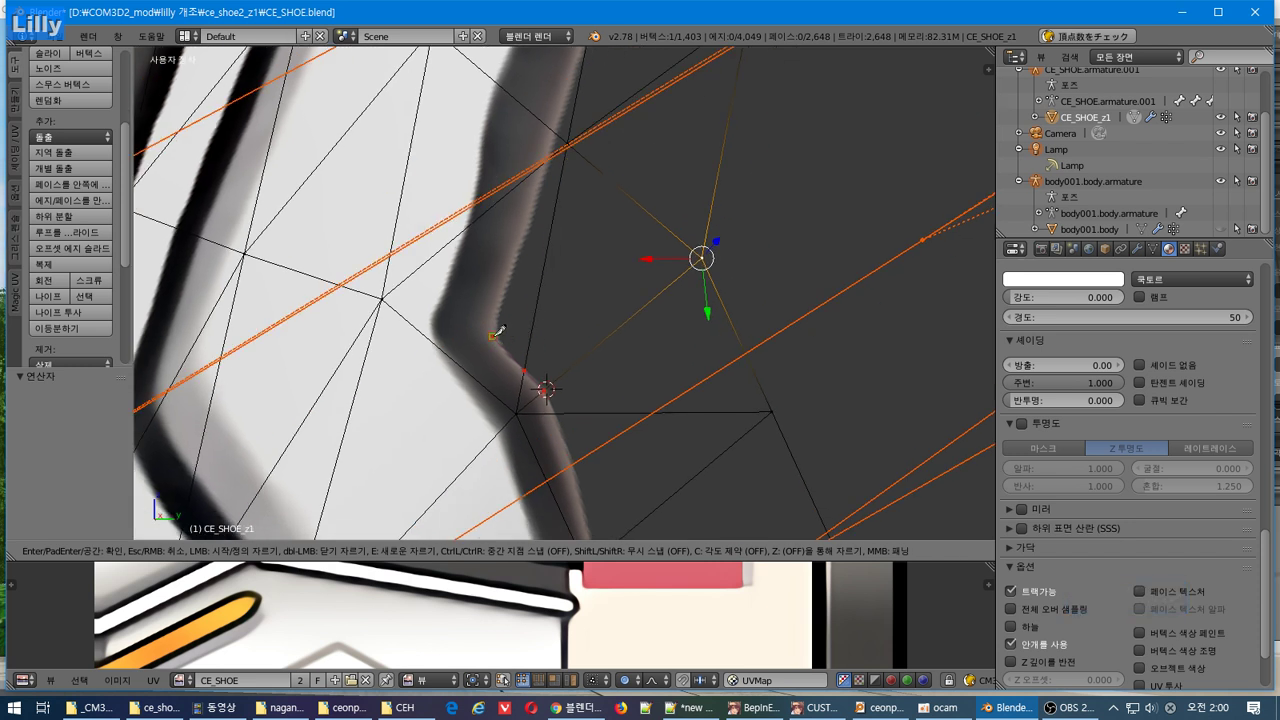
key(Escape)
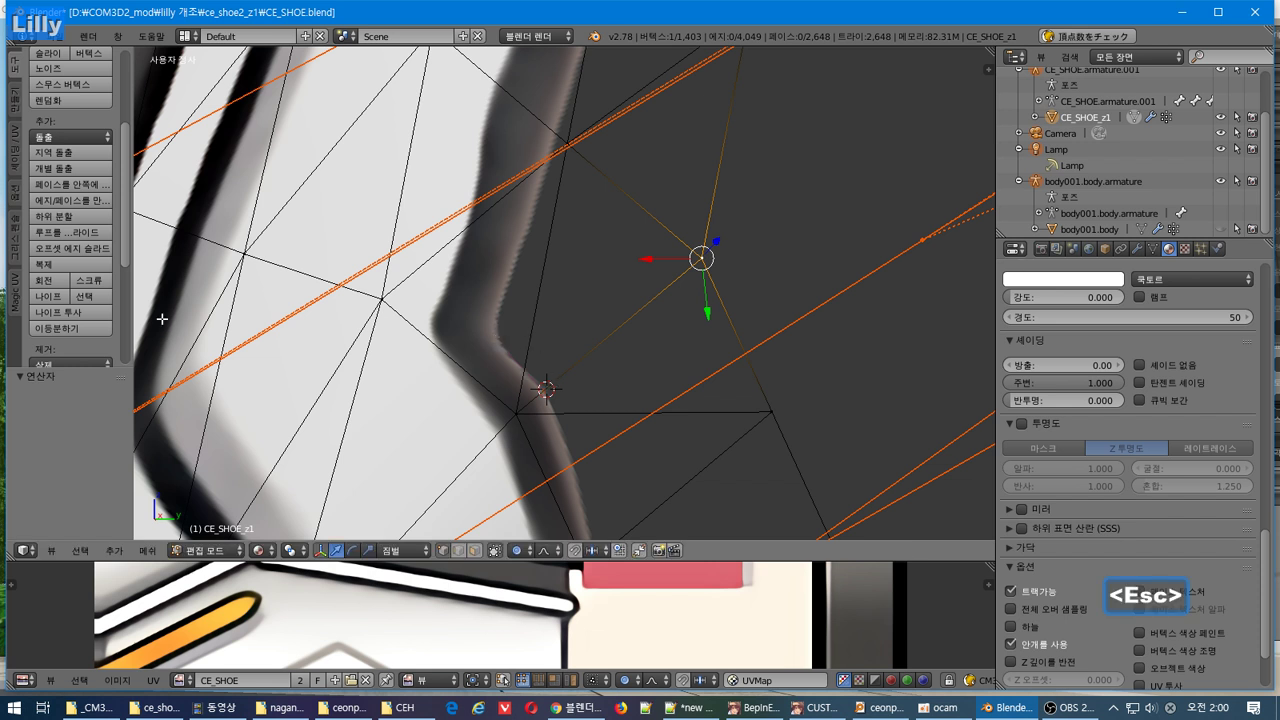
Step: Try the knife cut again from the 3D cursor around the inward bend and up the outline, then cancel it
key(k)
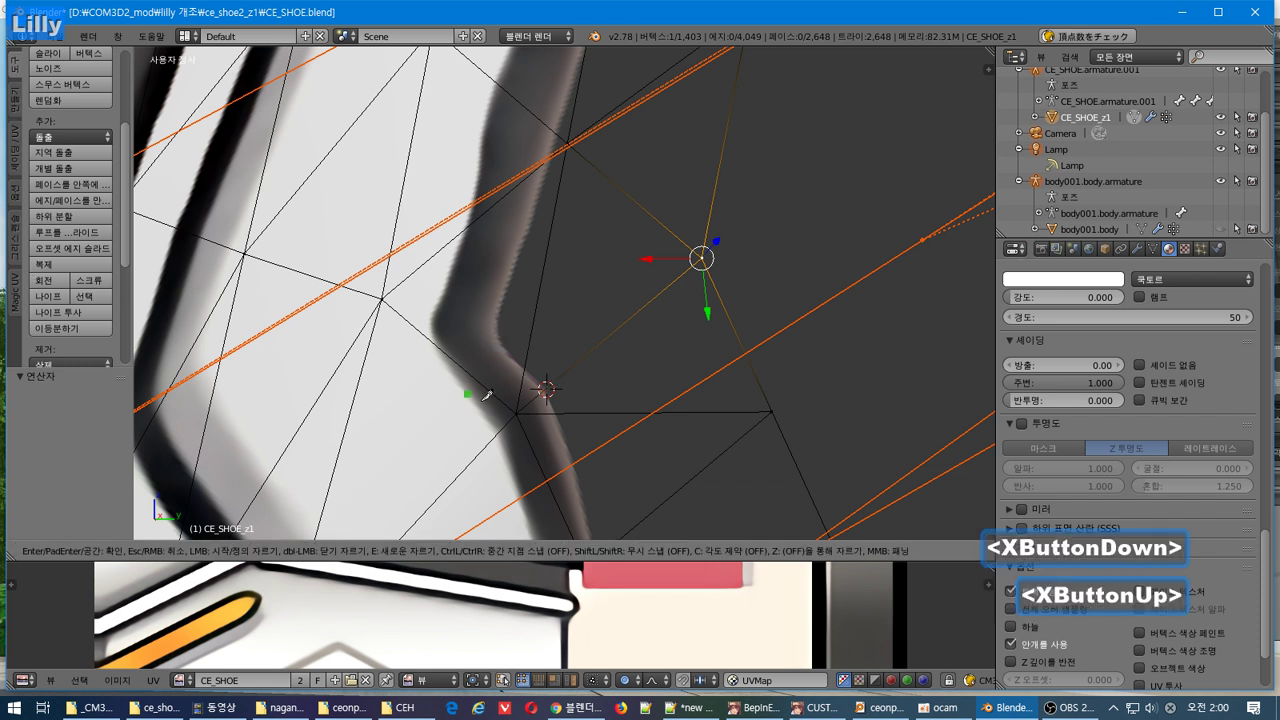
click(546, 388)
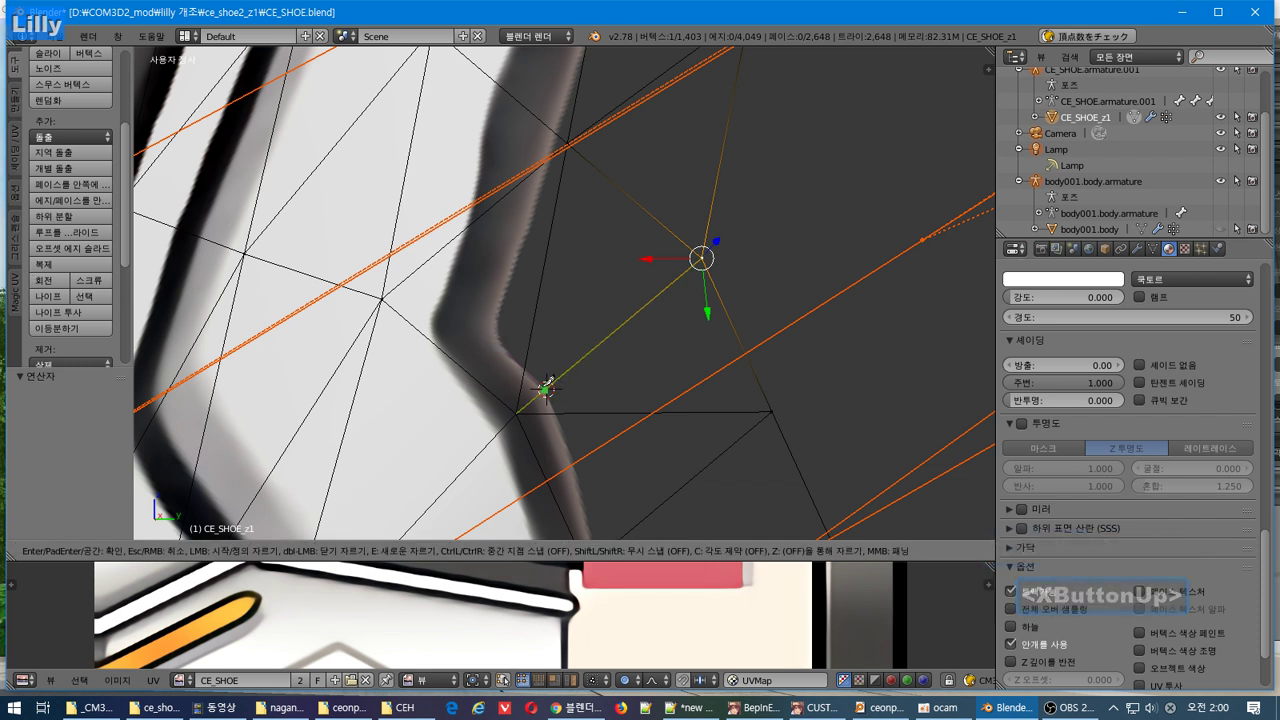
click(495, 335)
click(558, 133)
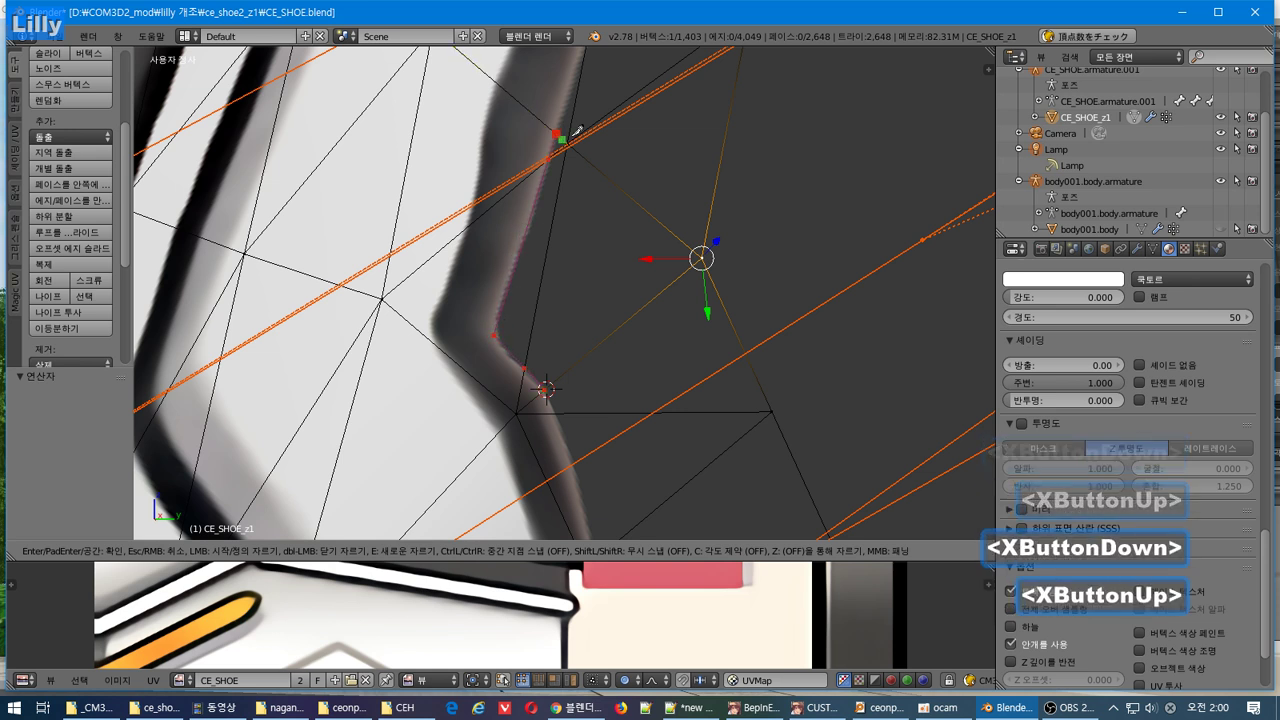
scroll(575, 125, down, 3)
shift+middle_drag(594, 100, 590, 207)
scroll(588, 207, up, 2)
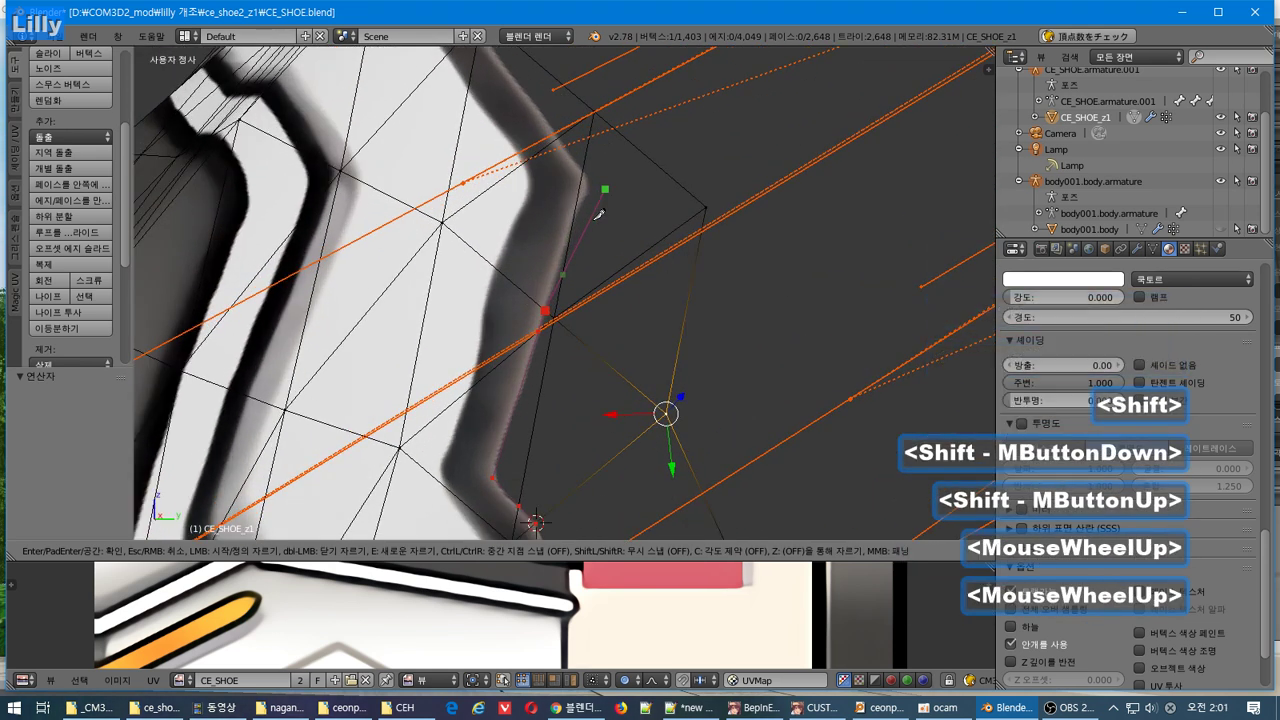
key(ctrl+z)
key(Escape)
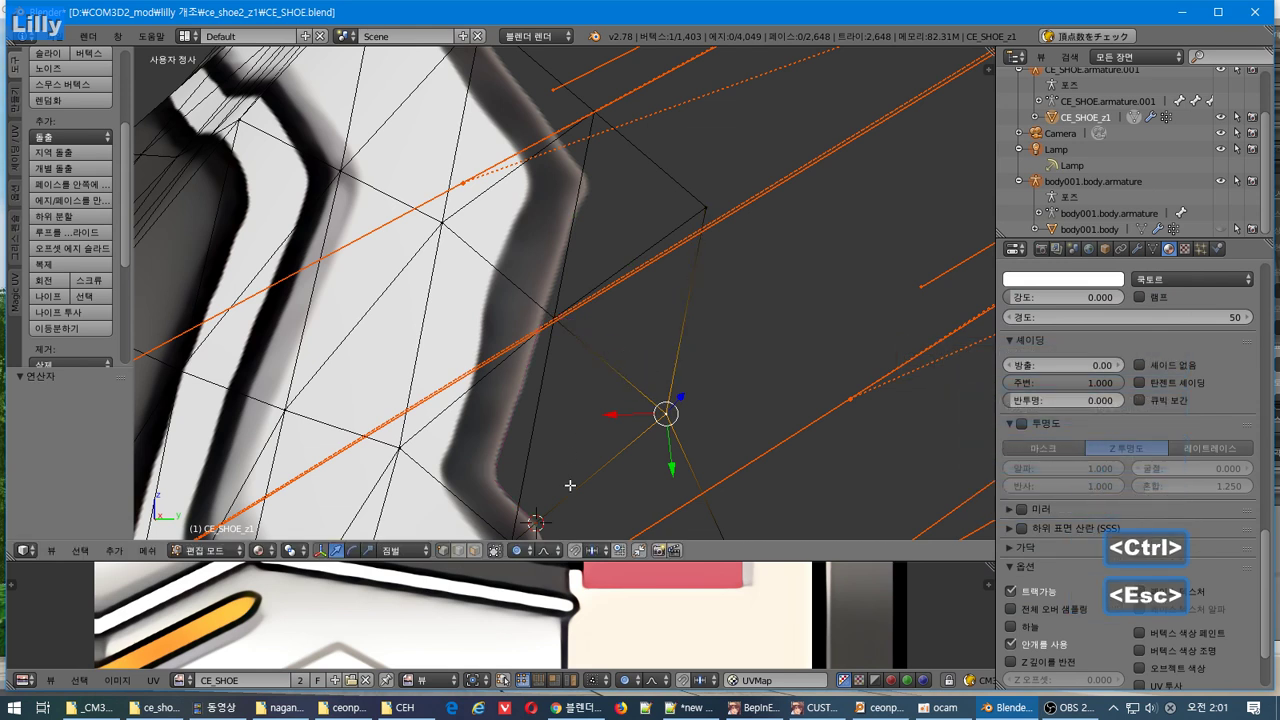
Step: Start a knife cut at the 3D cursor and trace the flap's outer outline around the inward bend to the outward bend above
key(k)
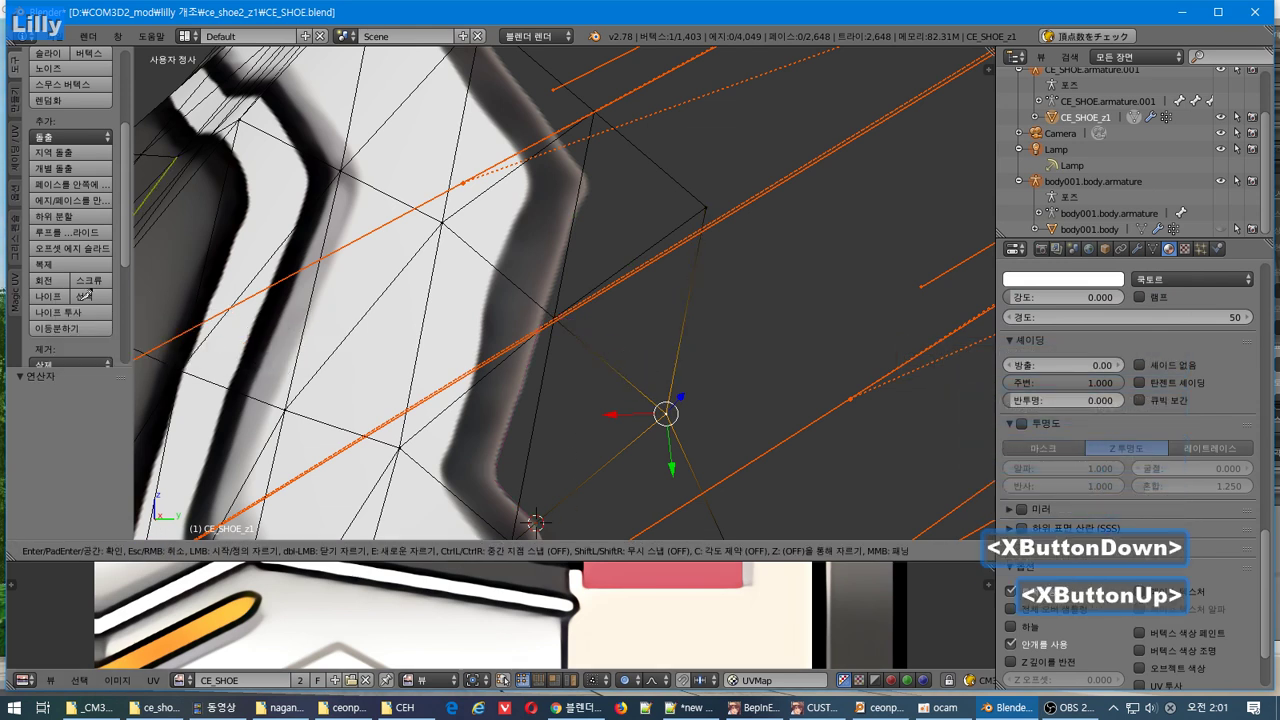
scroll(494, 449, down, 2)
scroll(490, 452, up, 1)
click(540, 485)
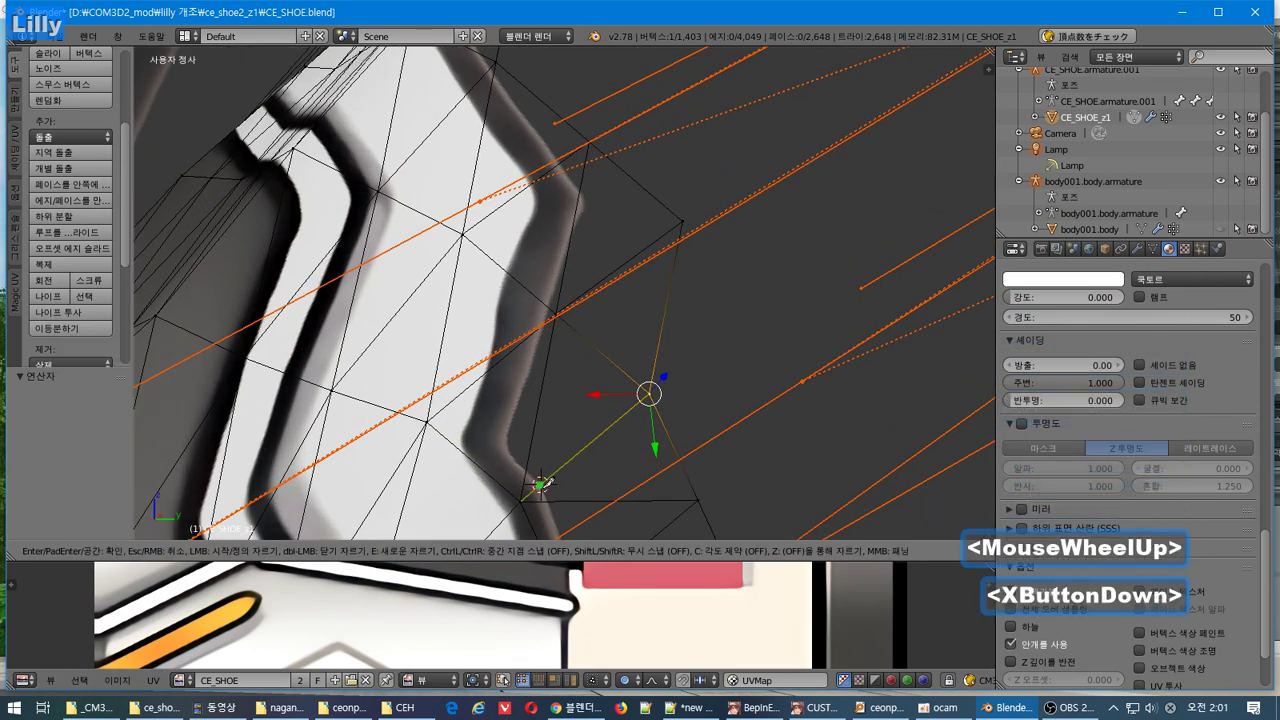
click(503, 444)
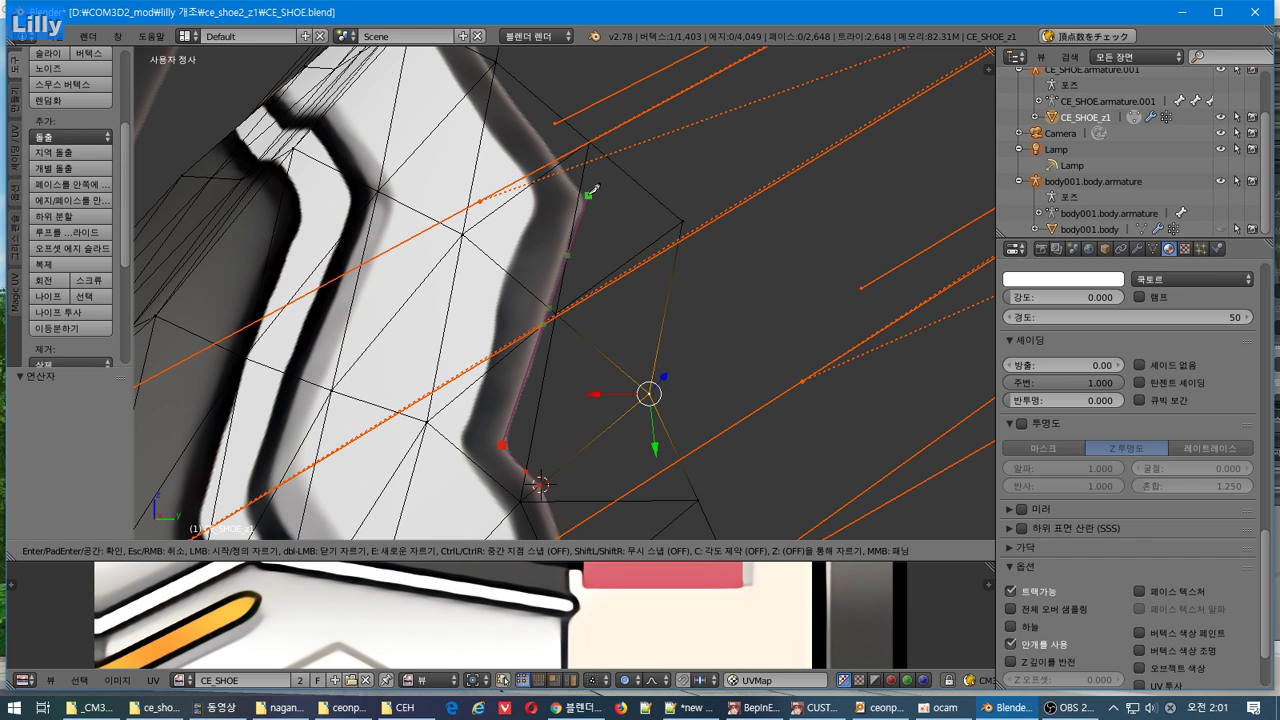
Step: Carry the knife cut from the outward bend up to the corner of the flap's upper edge, and apply it
scroll(593, 192, down, 2)
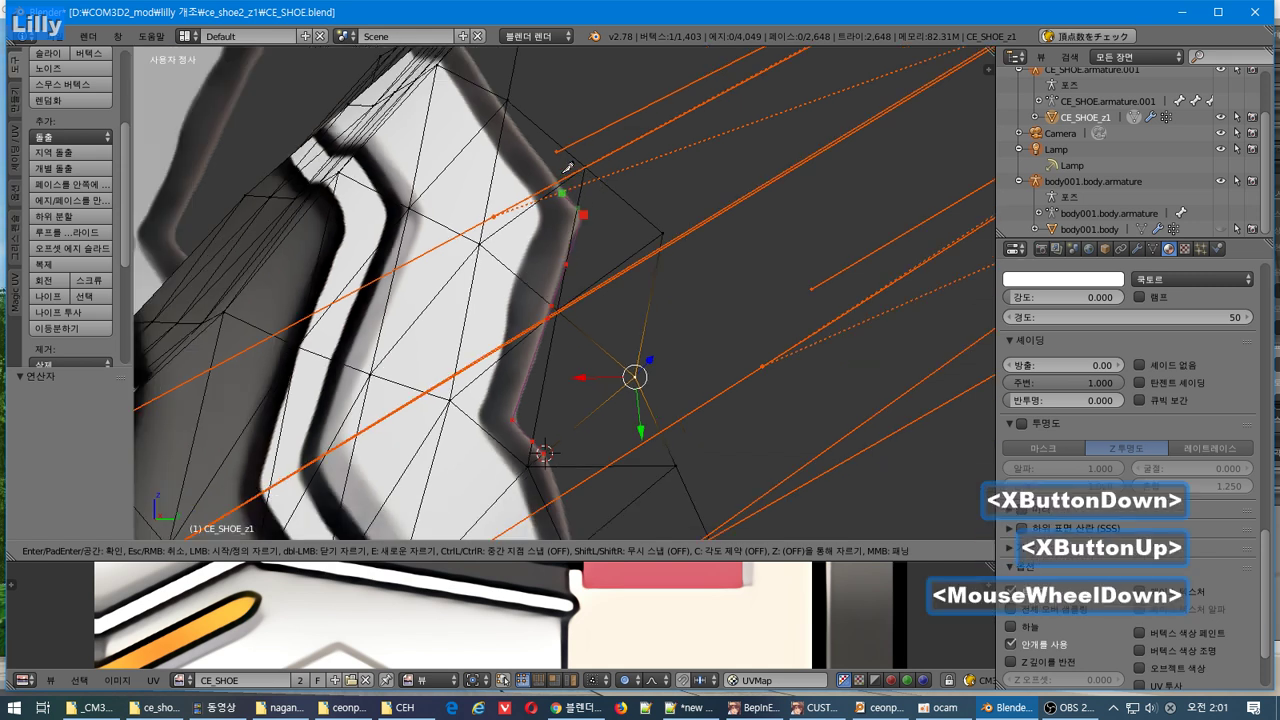
shift+middle_drag(595, 195, 601, 376)
scroll(601, 376, up, 2)
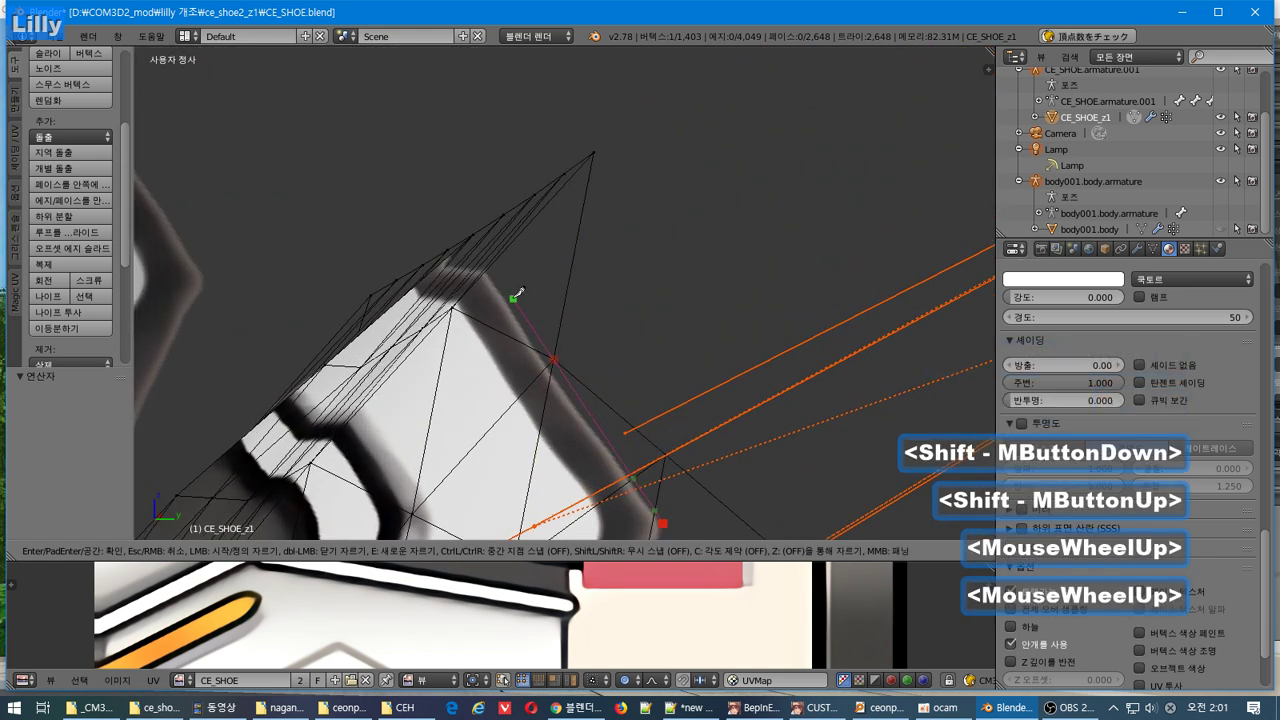
middle_drag(514, 296, 632, 348)
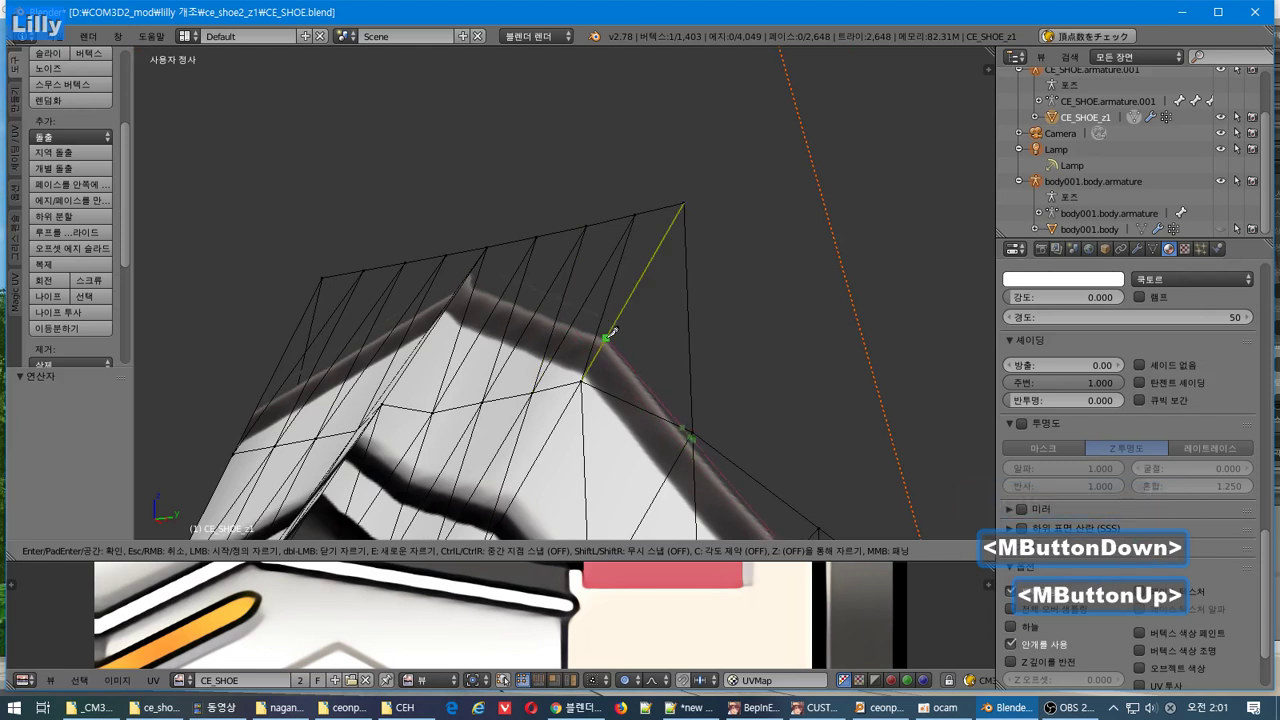
click(607, 339)
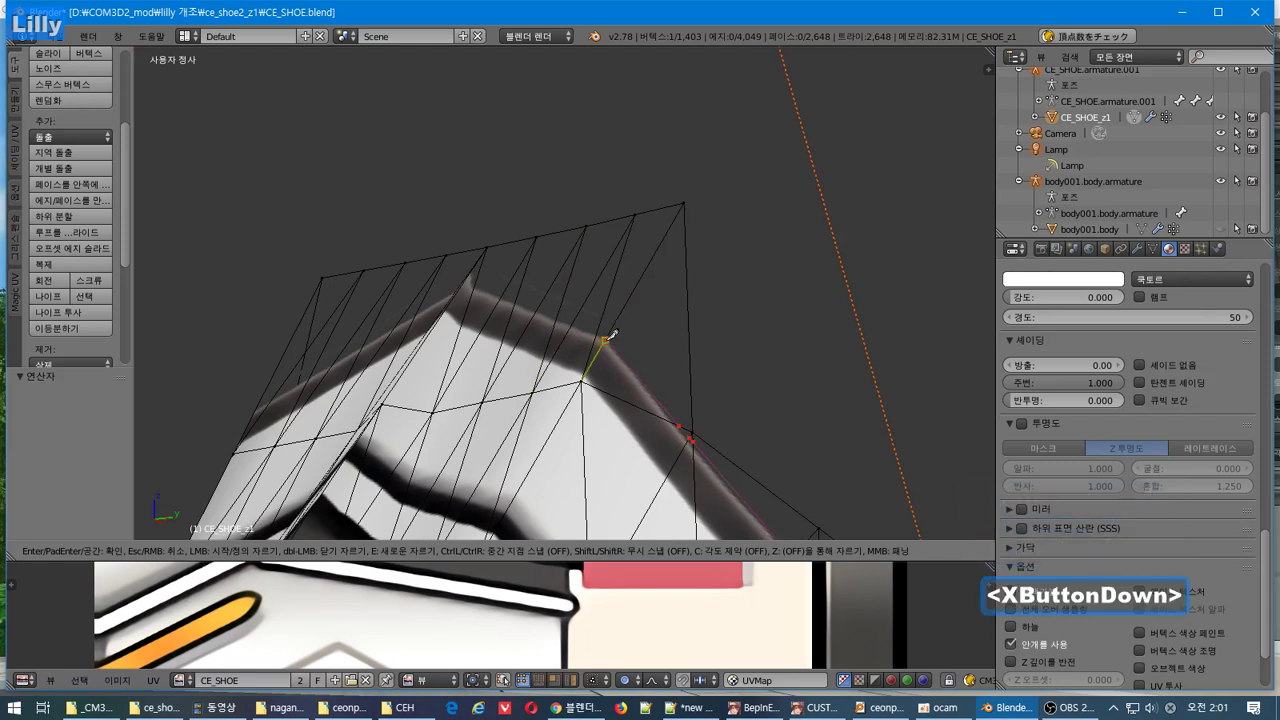
key(Return)
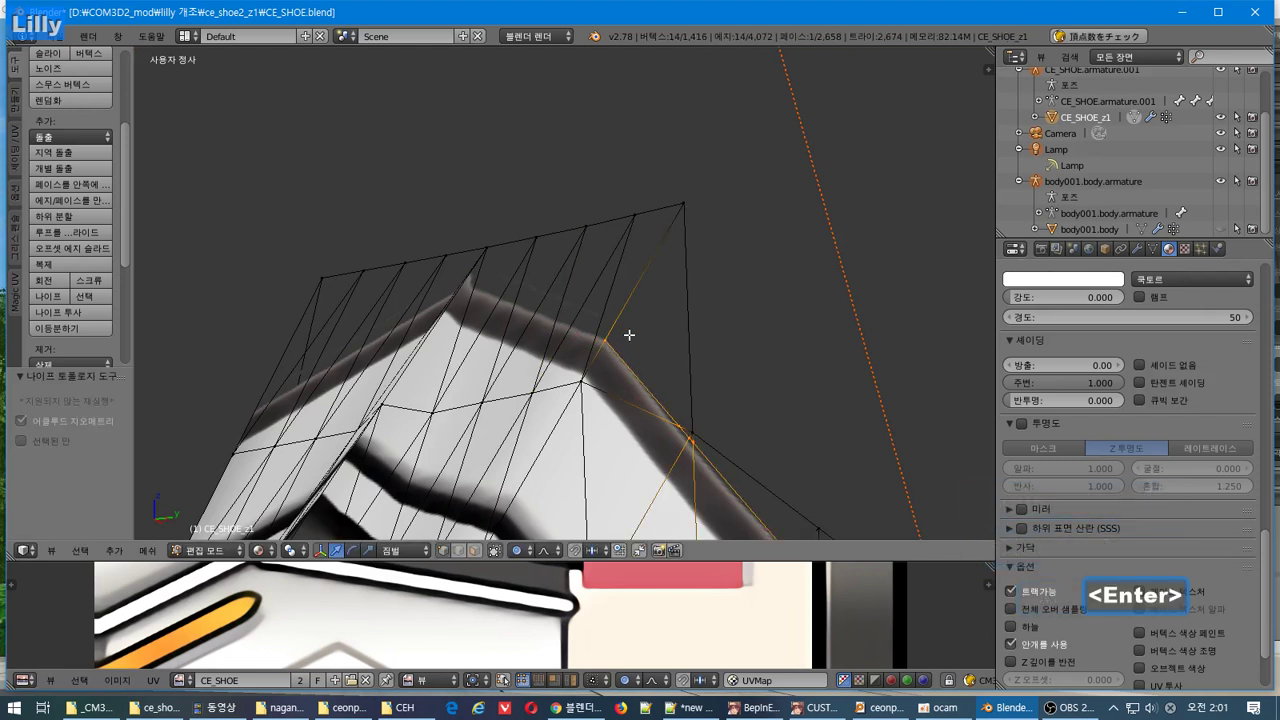
Step: Start a new knife cut at the applied cut's end corner and trace the flap's upper edge to its pointed tip
middle_drag(629, 334, 590, 195)
scroll(780, 399, up, 1)
middle_drag(590, 195, 620, 229)
scroll(620, 229, up, 2)
key(k)
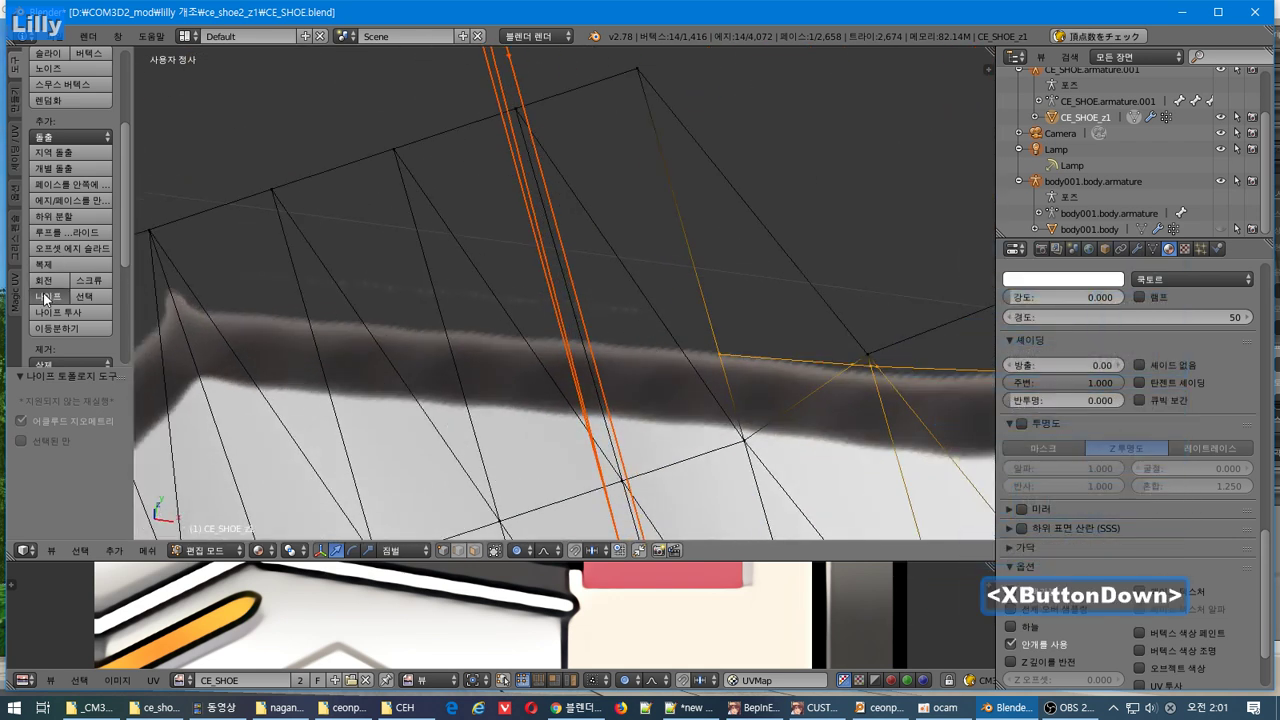
click(720, 354)
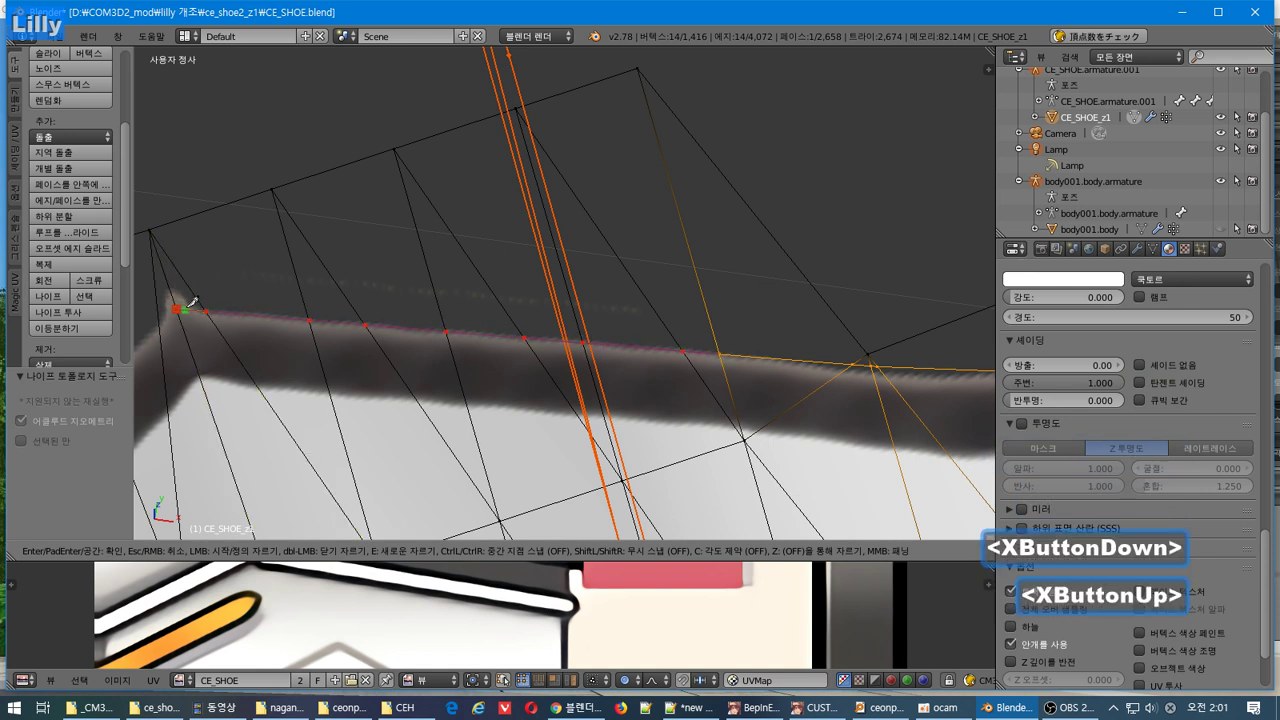
Step: Carry the knife cut over the pointed tip and along the other upper edge to the far corner, and apply it
shift+middle_drag(180, 298, 778, 82)
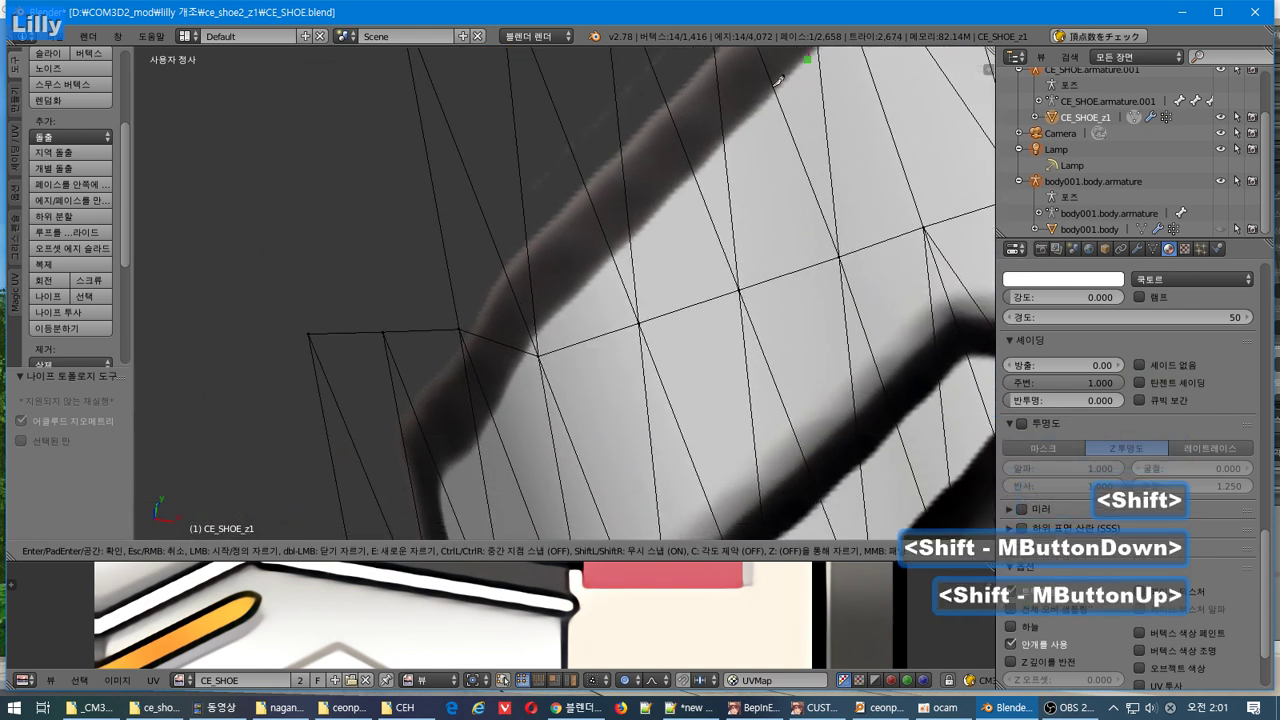
click(506, 263)
middle_drag(528, 313, 463, 269)
scroll(571, 220, down, 2)
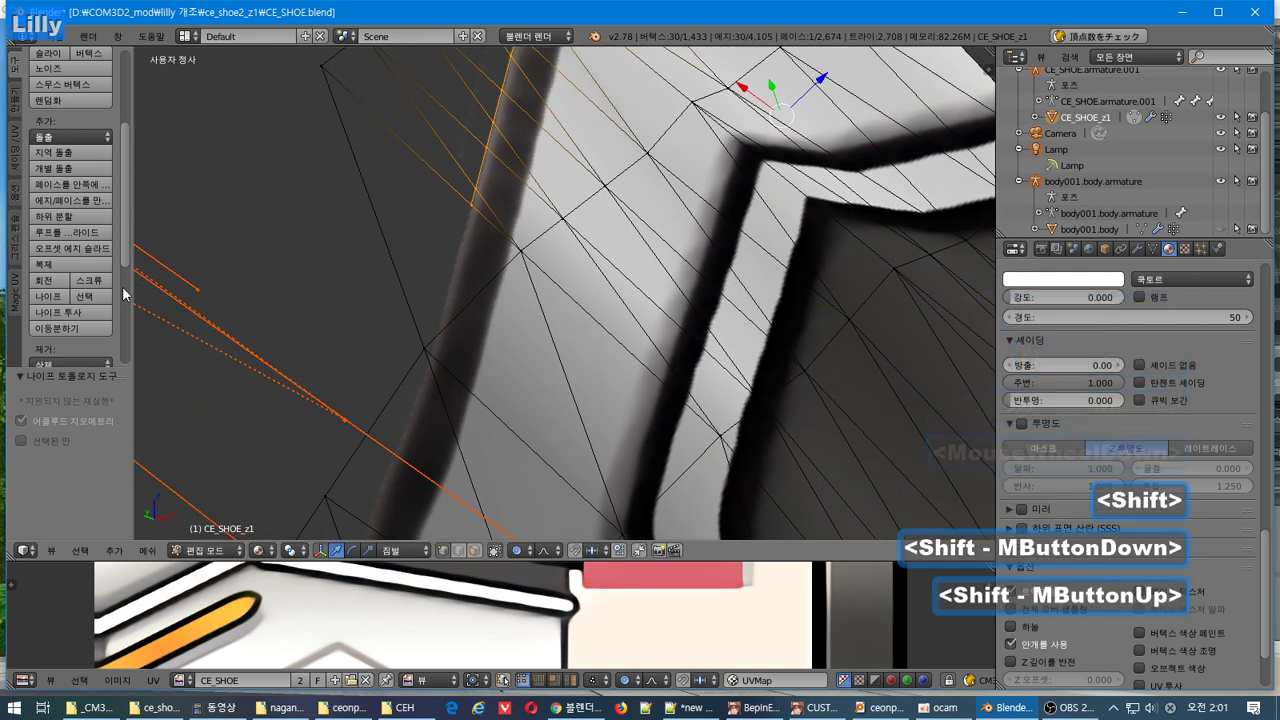
Step: Start another knife cut at the far corner and trace down the flap's opposite side to just outside the outward bend
key(k)
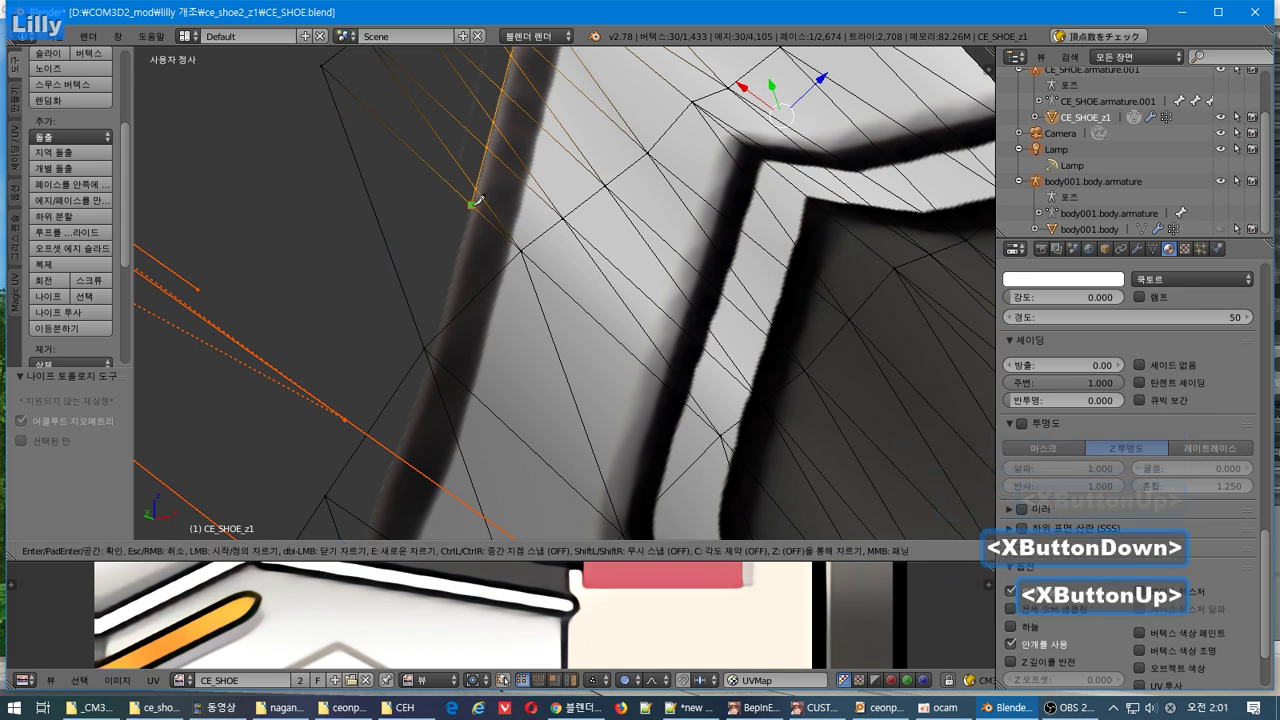
click(474, 203)
shift+middle_drag(428, 443, 537, 208)
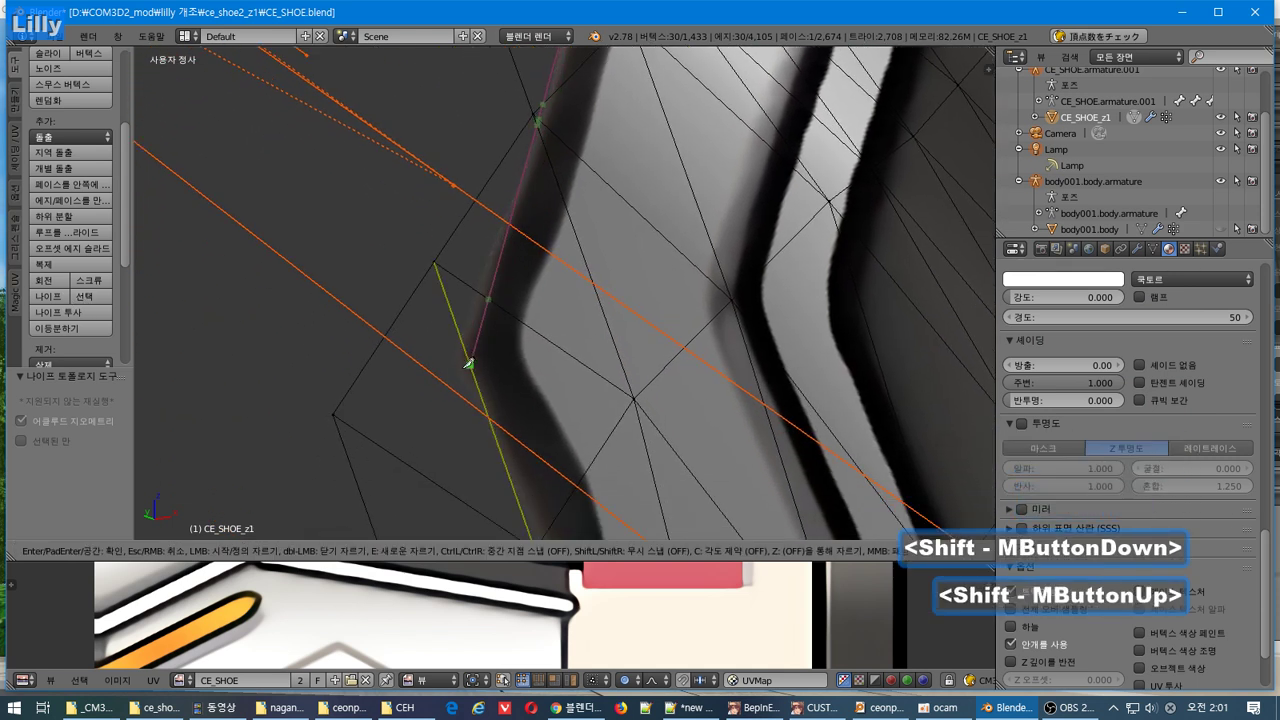
click(455, 364)
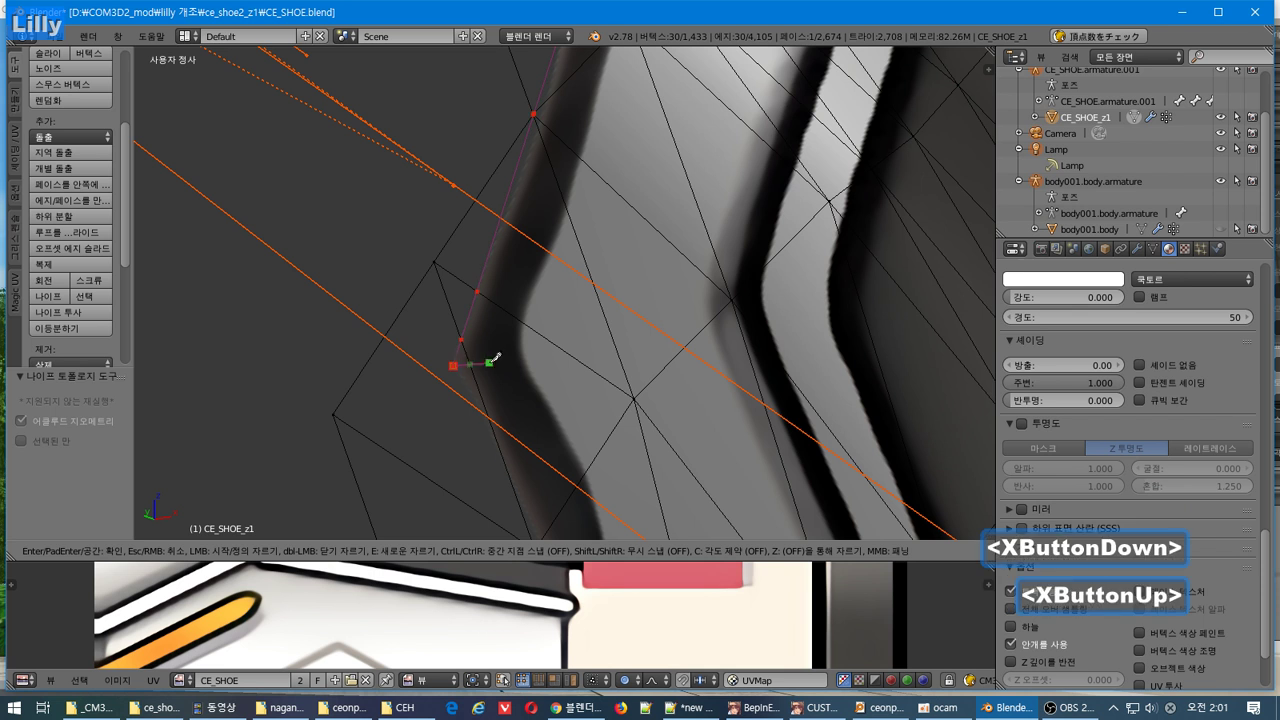
Step: Carry the knife cut down the flap's side and around the inward bend below, and apply it
shift+middle_drag(496, 453, 484, 192)
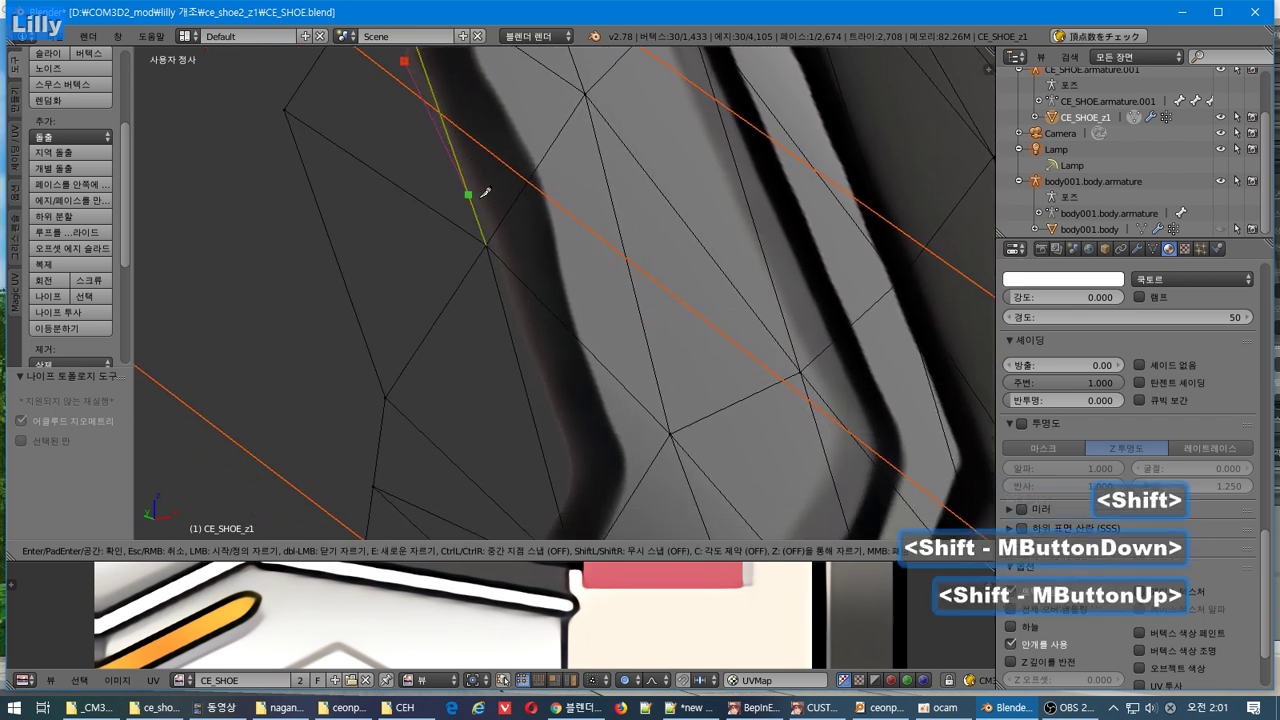
click(496, 235)
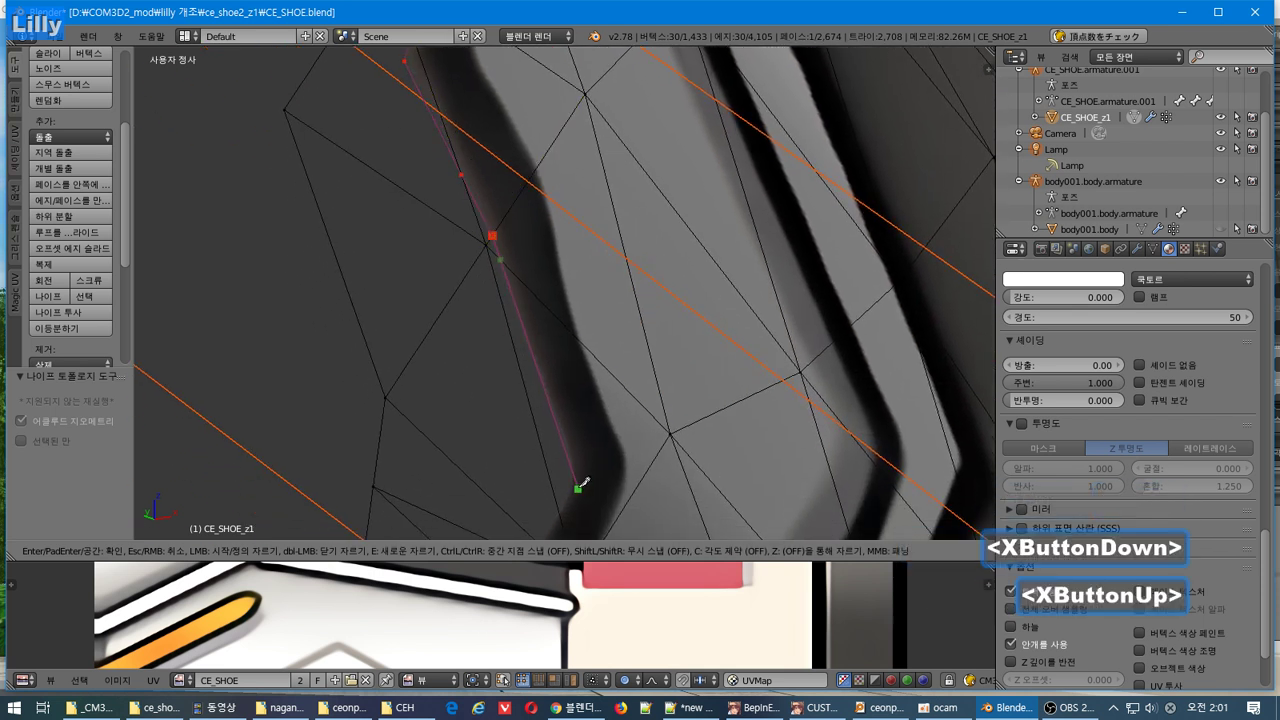
click(576, 471)
shift+middle_drag(574, 466, 571, 257)
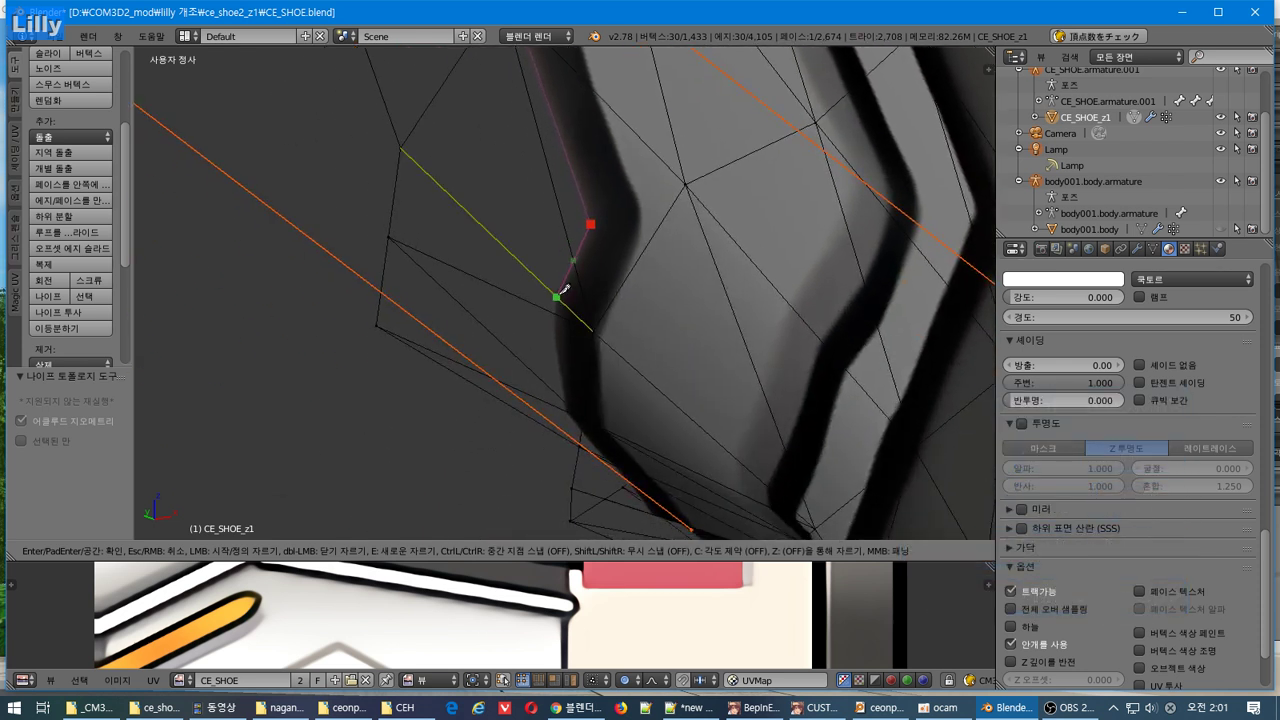
click(557, 297)
key(Return)
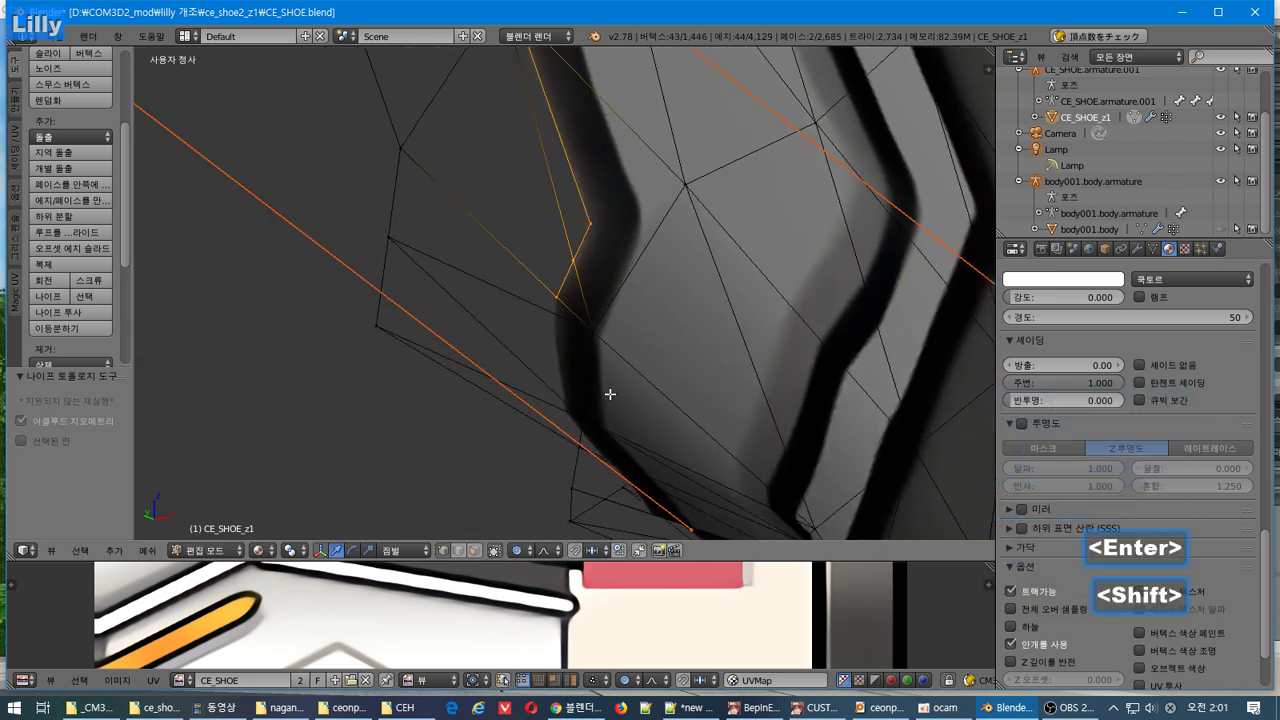
Step: Start a new knife cut at the applied cut's end and trace the dark outline around the flap's lower corner onto its underside
shift+middle_drag(609, 394, 644, 393)
scroll(654, 357, up, 1)
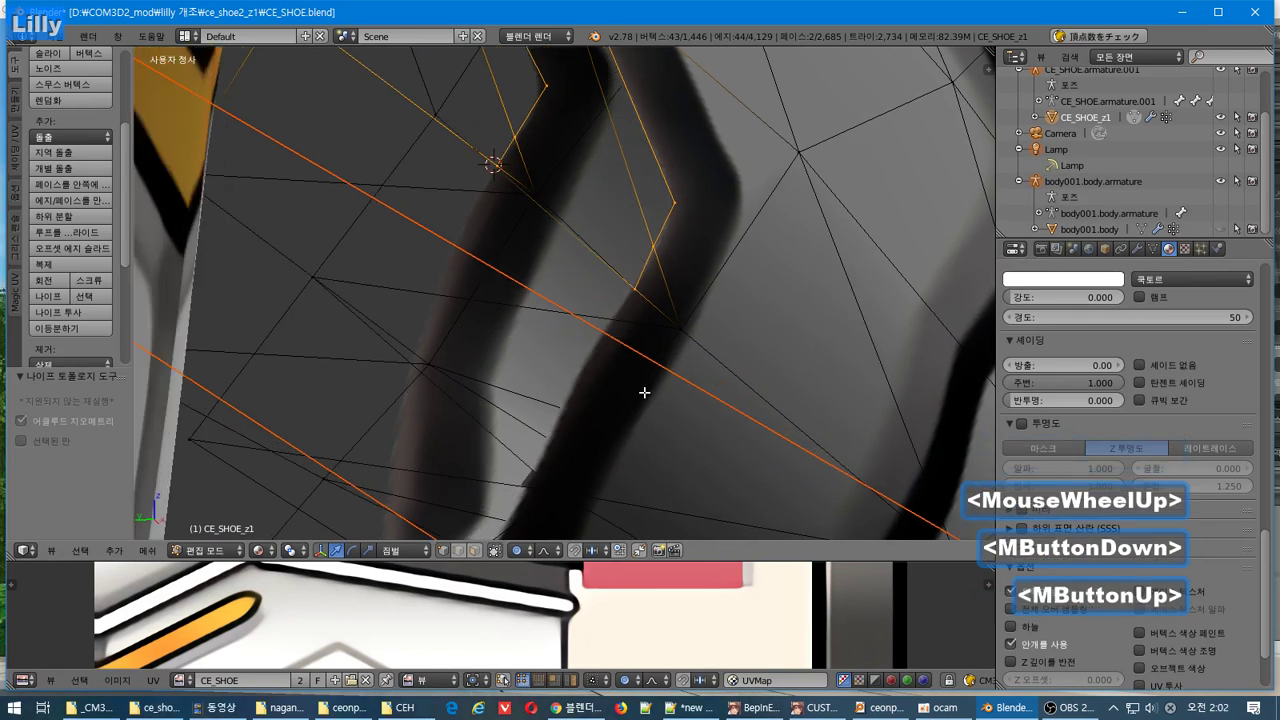
click(64, 302)
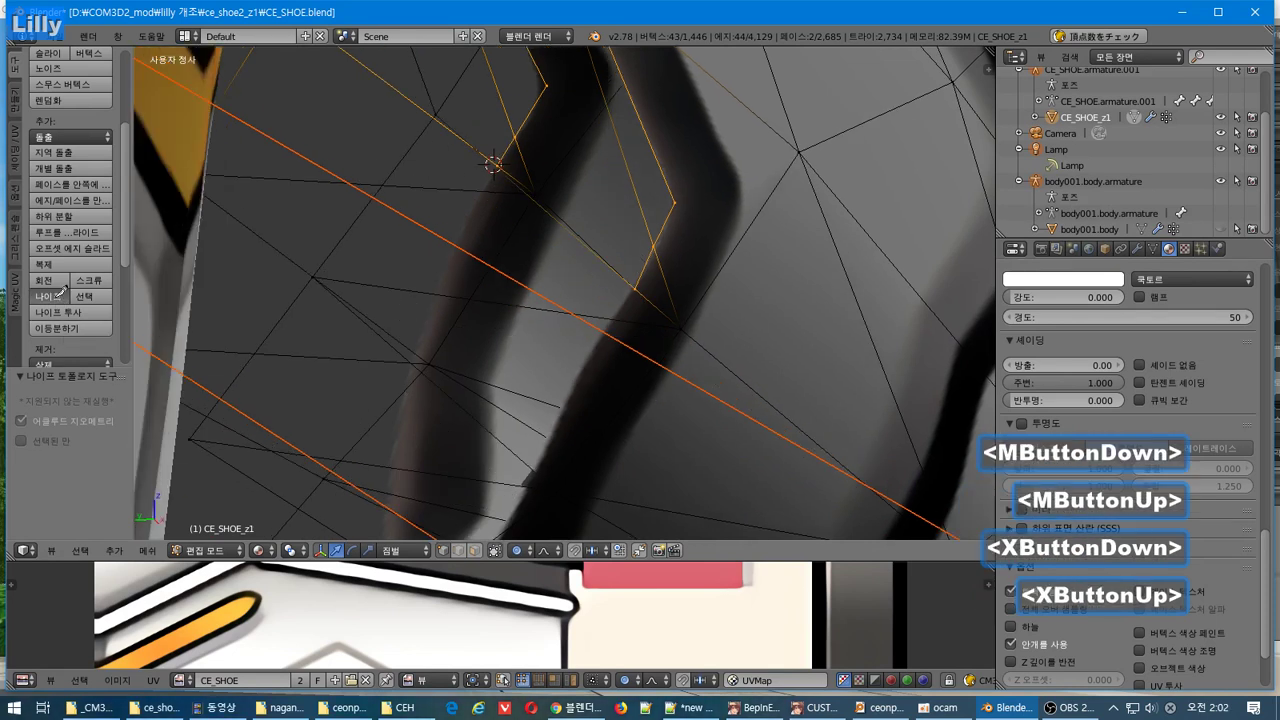
click(640, 293)
shift+middle_drag(566, 461, 612, 321)
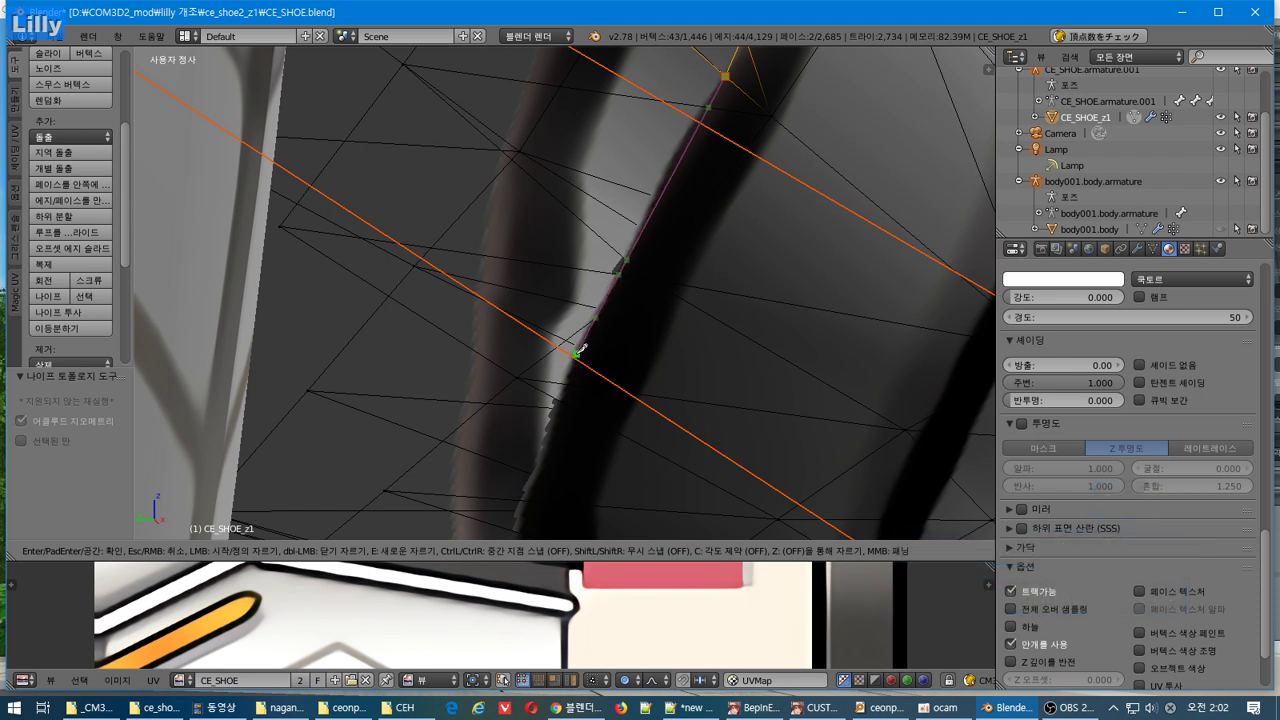
click(660, 177)
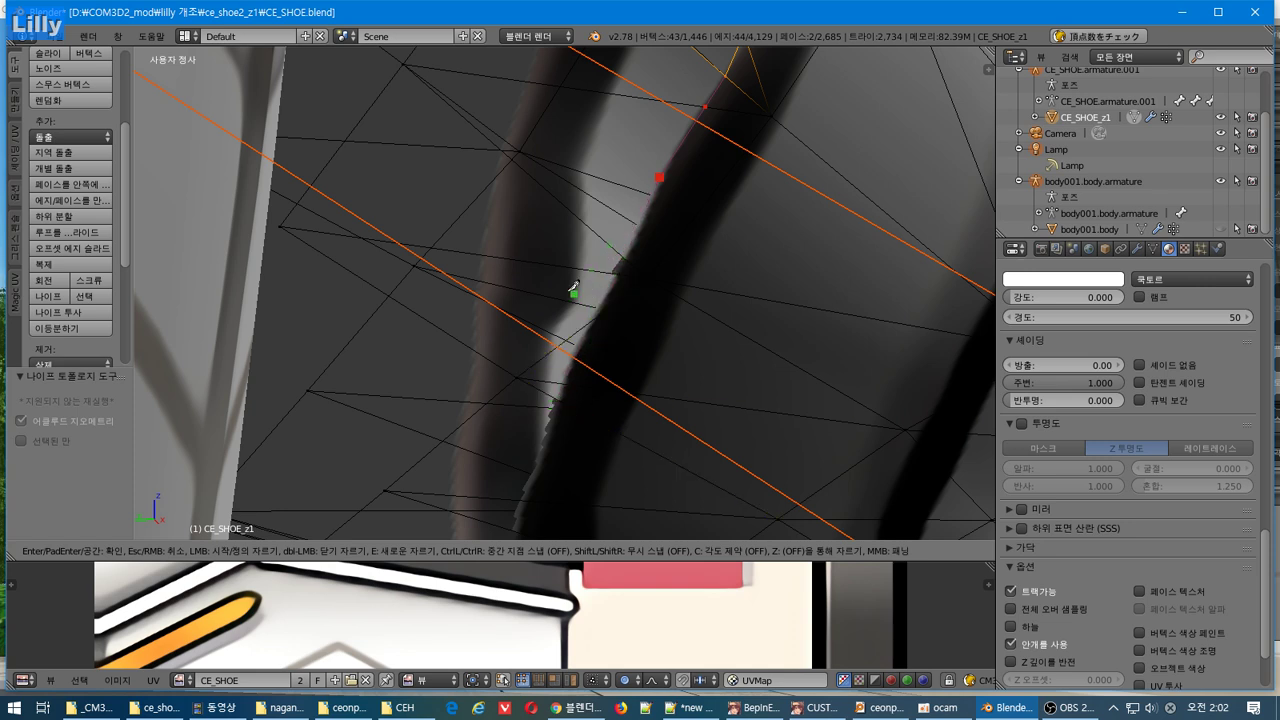
middle_drag(573, 288, 733, 183)
click(549, 322)
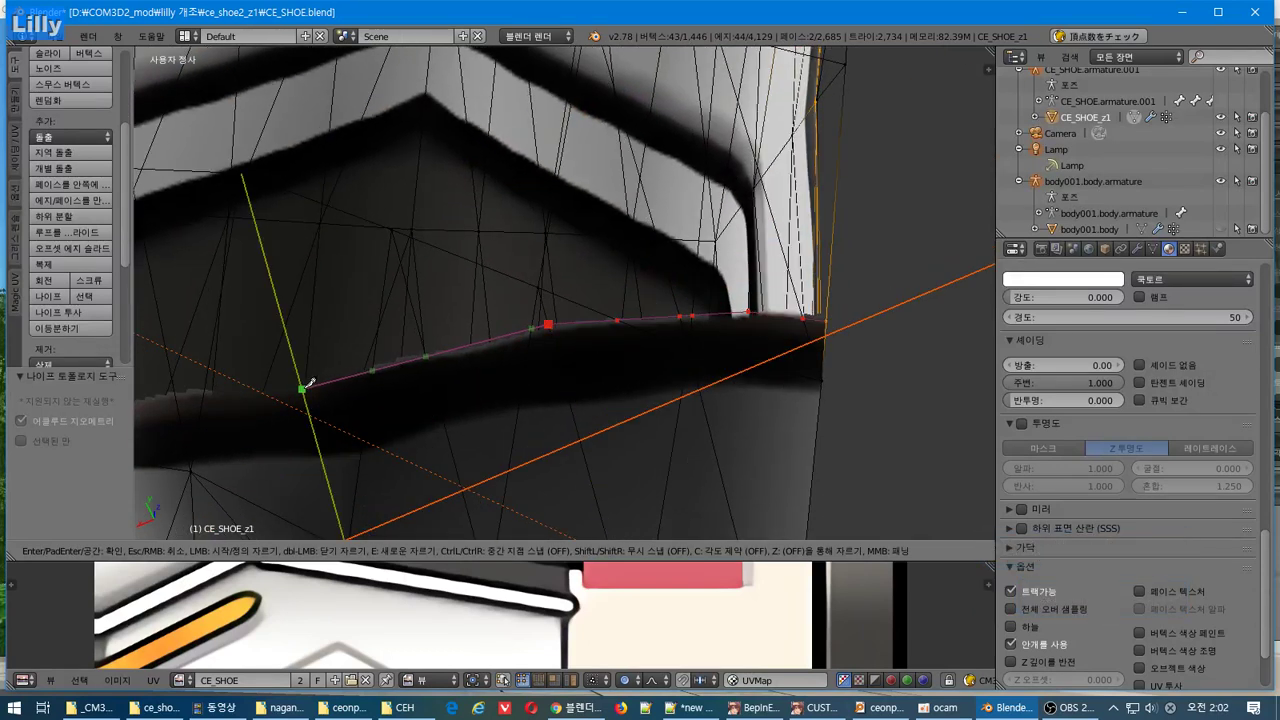
Step: Carry the knife cut along the dark outline across the middle of the flap's underside, and apply it
click(306, 386)
shift+middle_drag(286, 423, 614, 380)
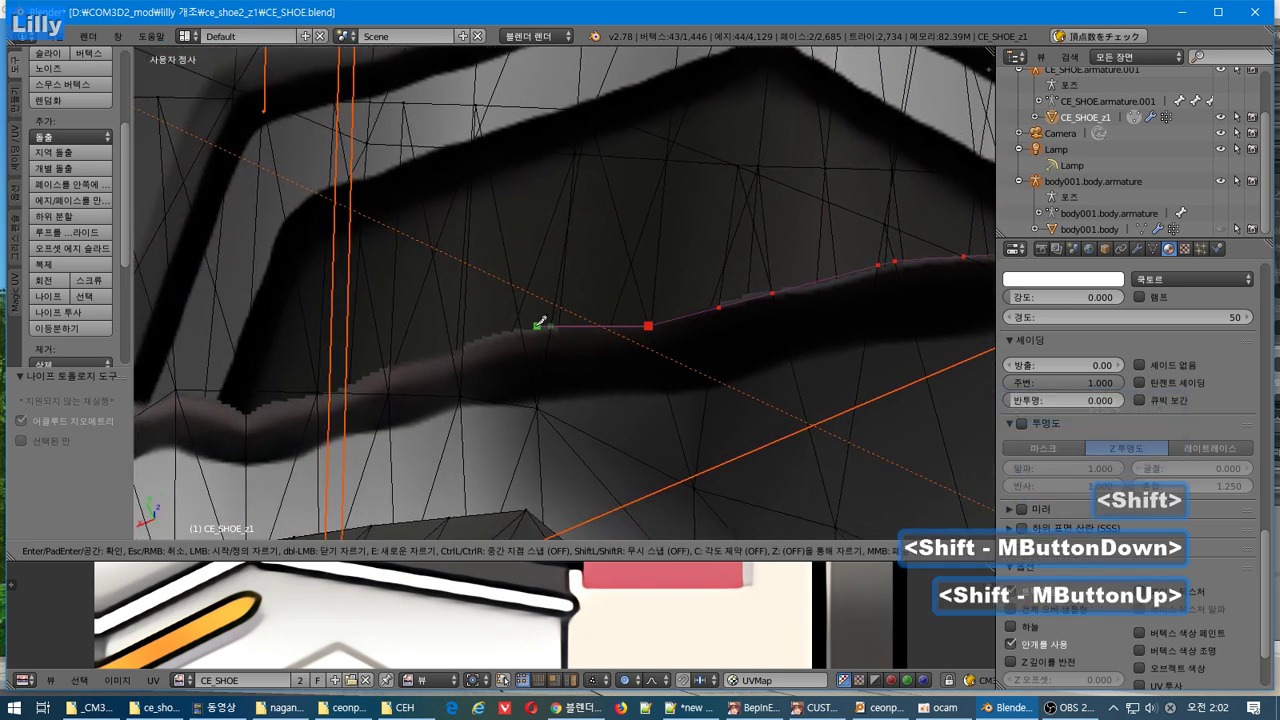
click(537, 325)
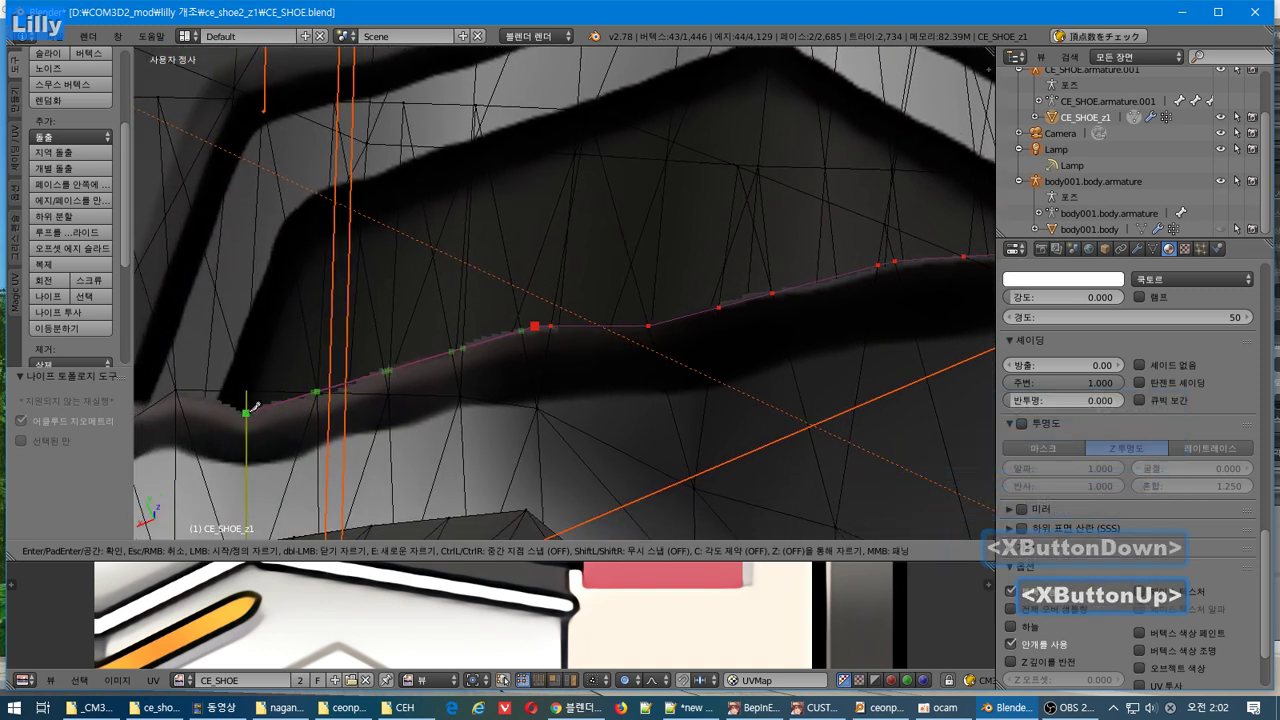
shift+middle_drag(254, 468, 519, 351)
click(508, 349)
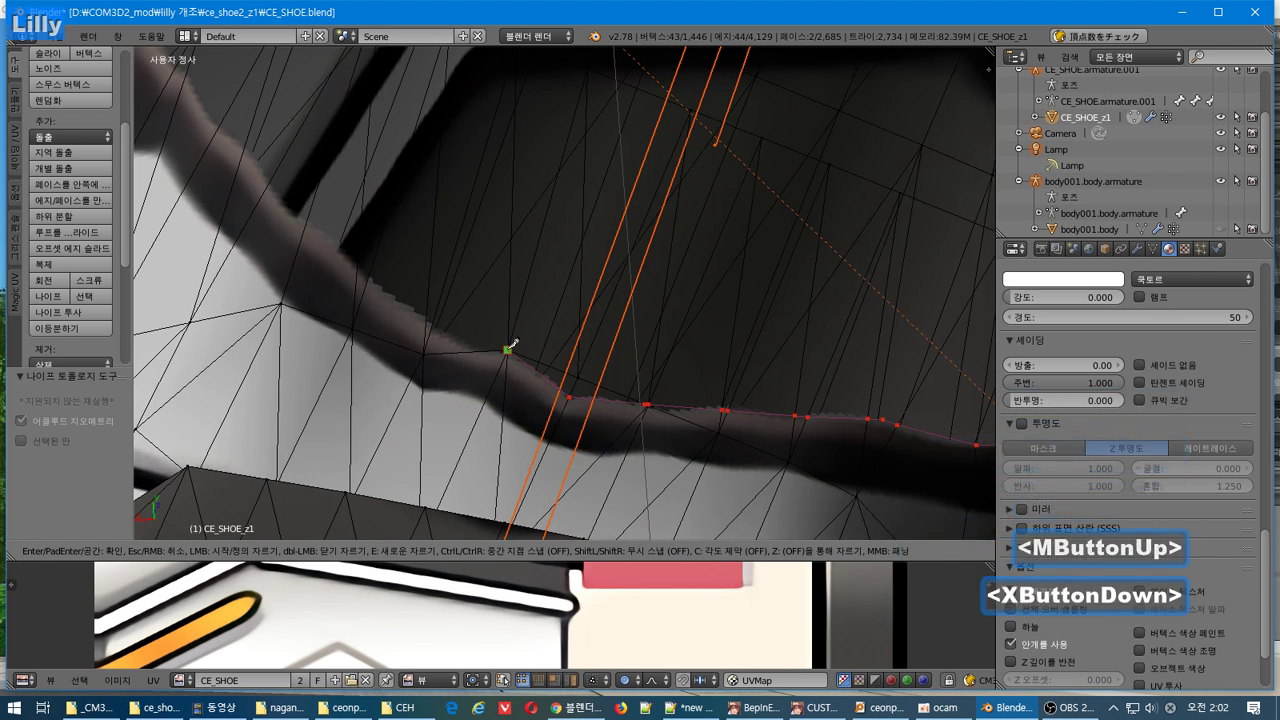
key(Return)
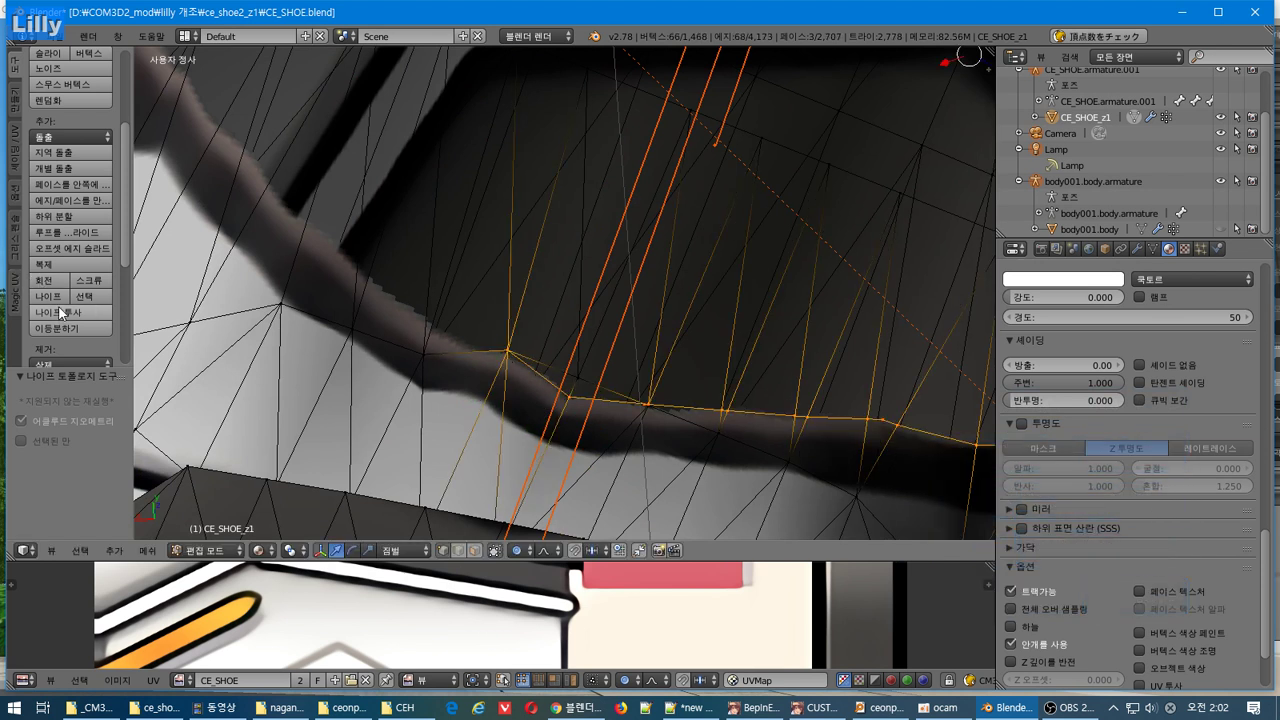
Step: Start another knife cut at the applied underside cut's end and trace the dark outline to between the two black stripes
click(92, 295)
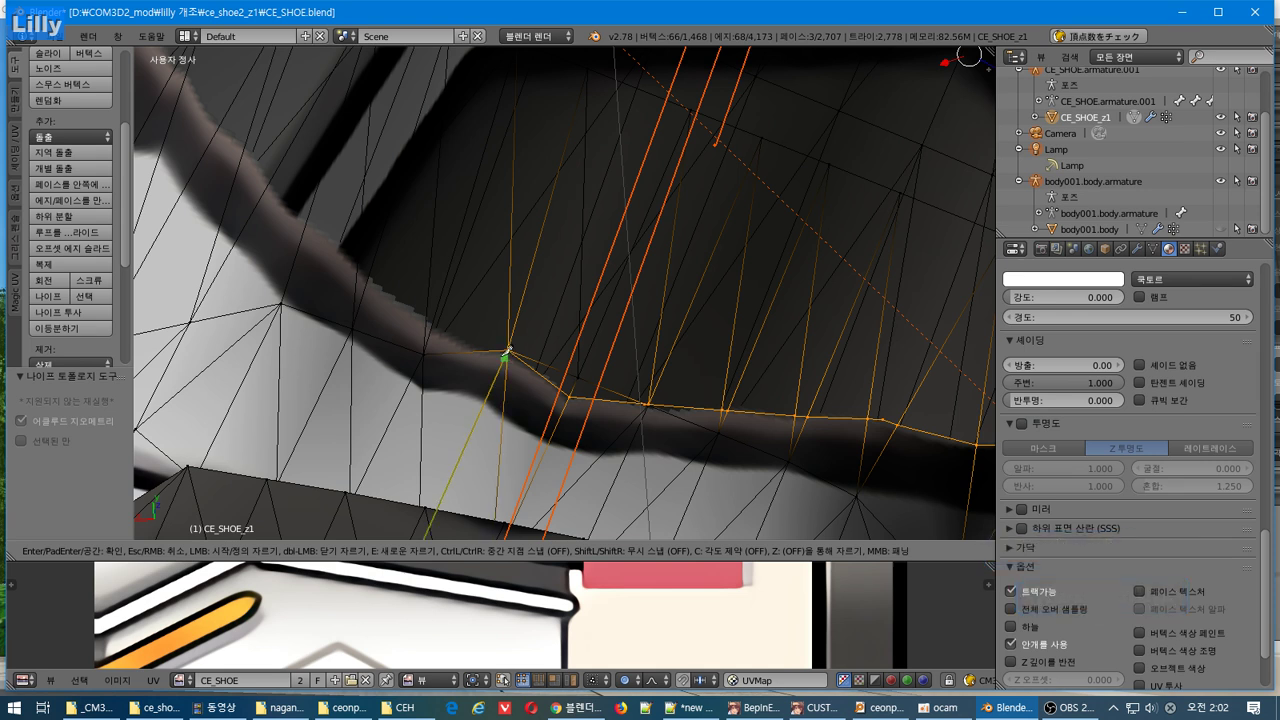
click(508, 350)
click(431, 325)
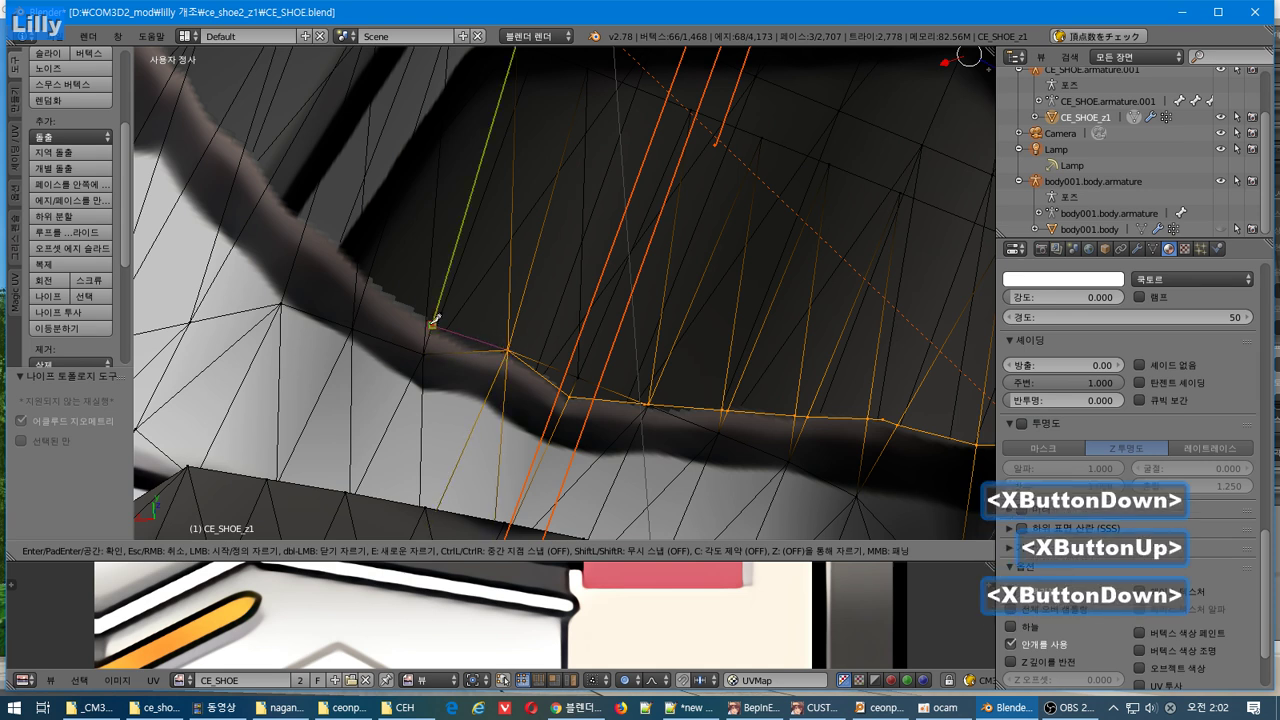
shift+middle_drag(347, 280, 491, 435)
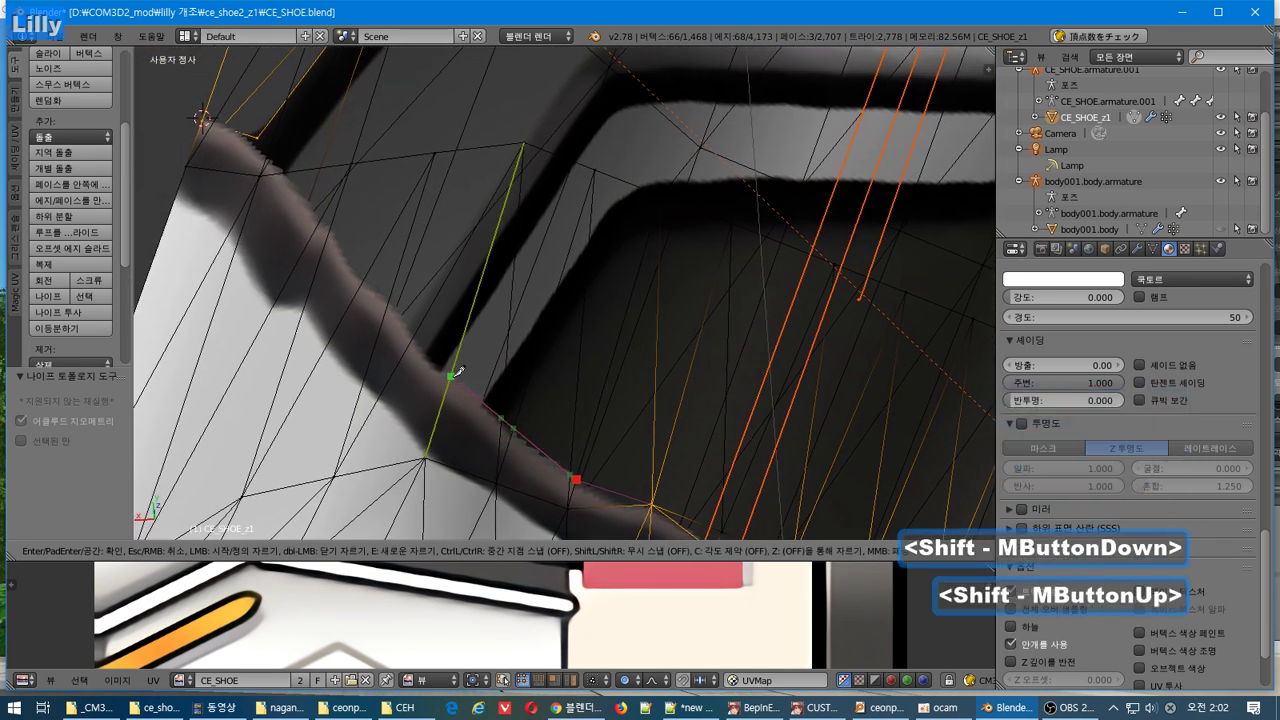
click(513, 430)
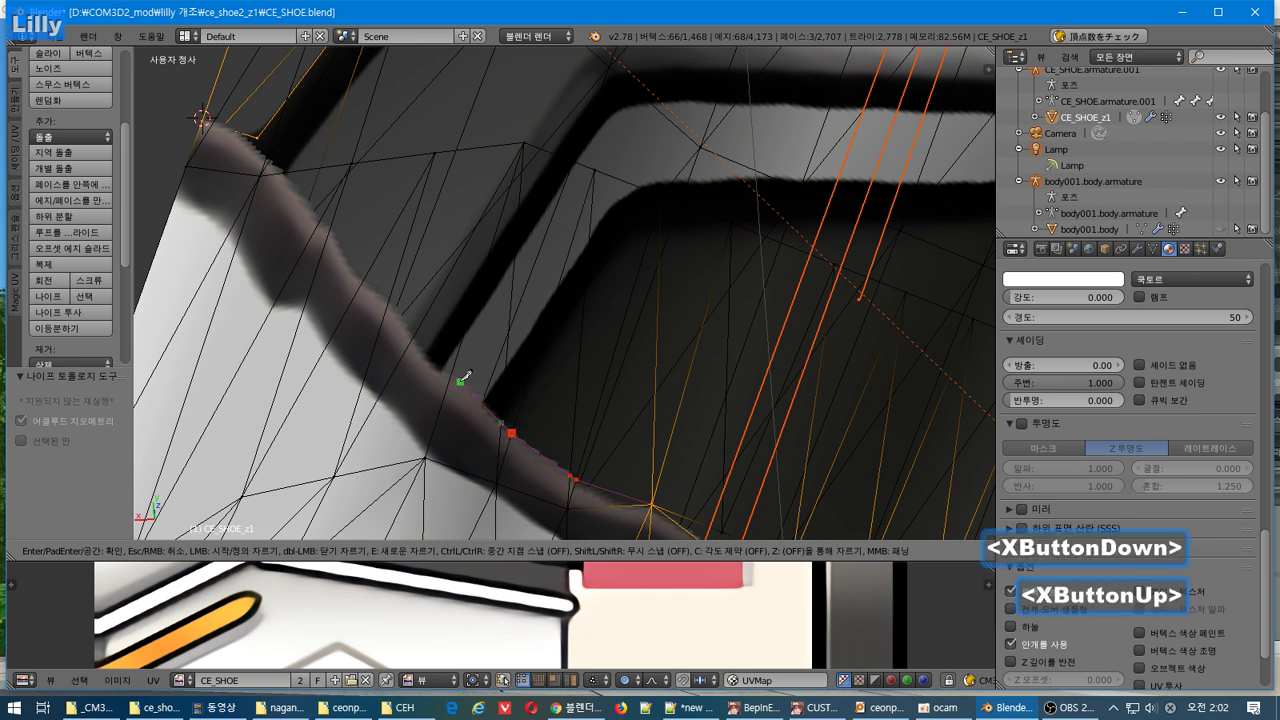
click(473, 384)
Step: Carry the knife cut past the second black stripe toward the underside's far end, and apply it
click(430, 369)
click(399, 307)
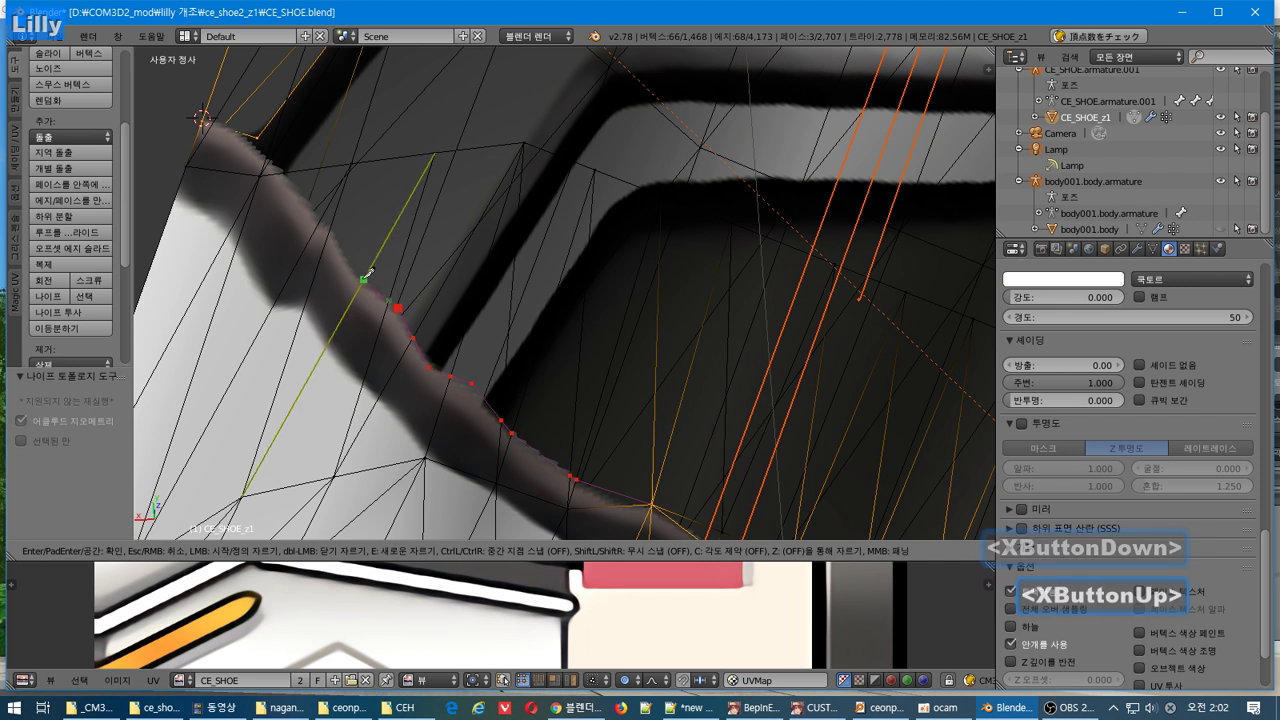
click(364, 279)
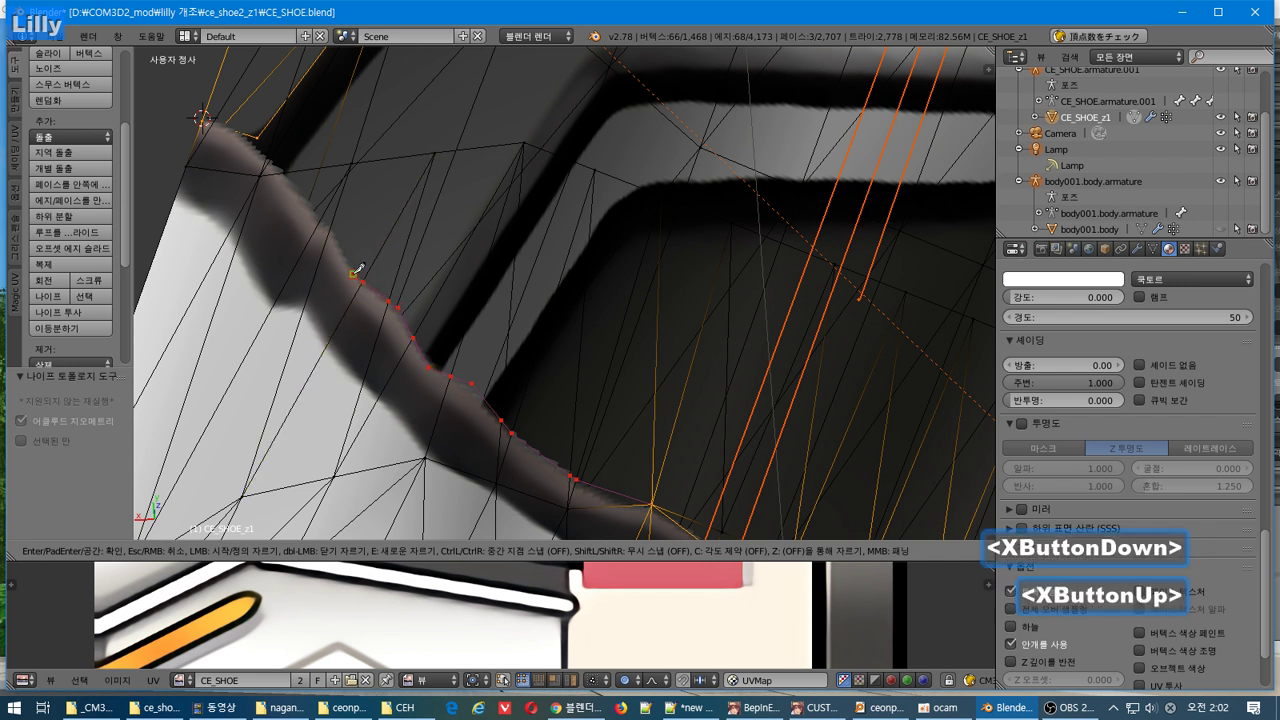
click(333, 225)
key(Return)
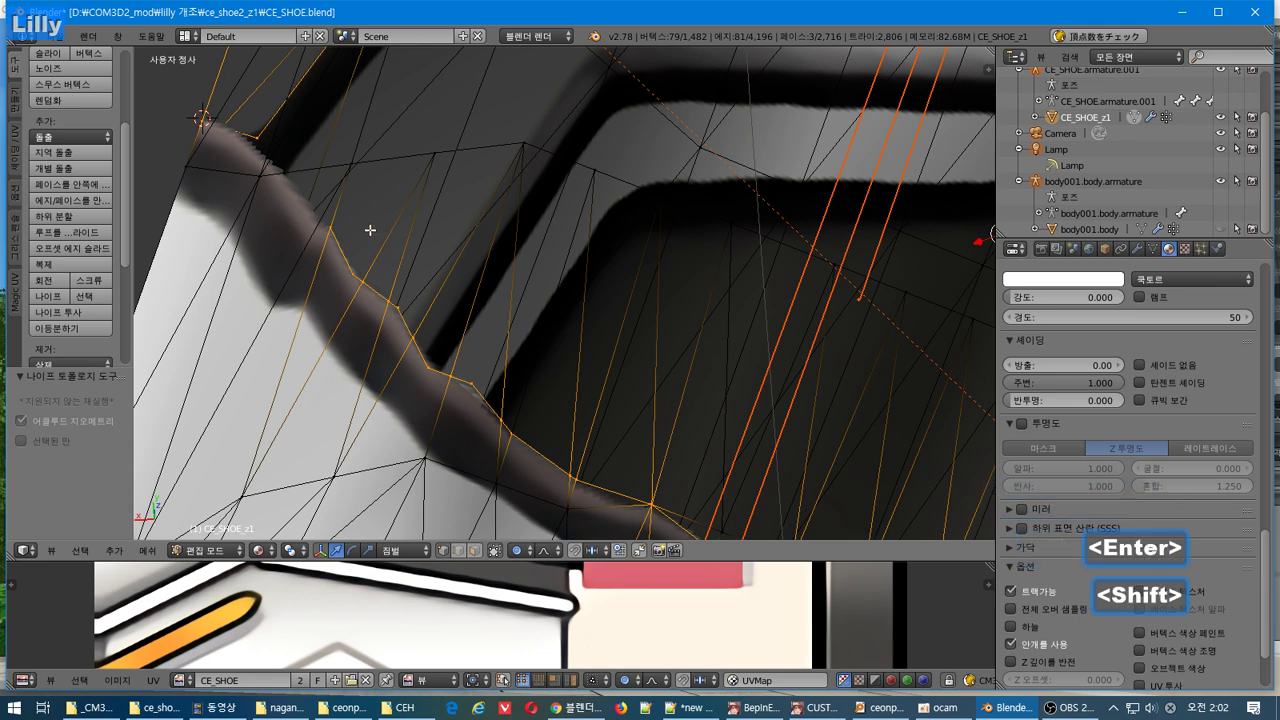
Step: Start a new knife cut at the underside cut's end corner and trace up the flap's side past the black stripe's tip
shift+middle_drag(371, 226, 712, 72)
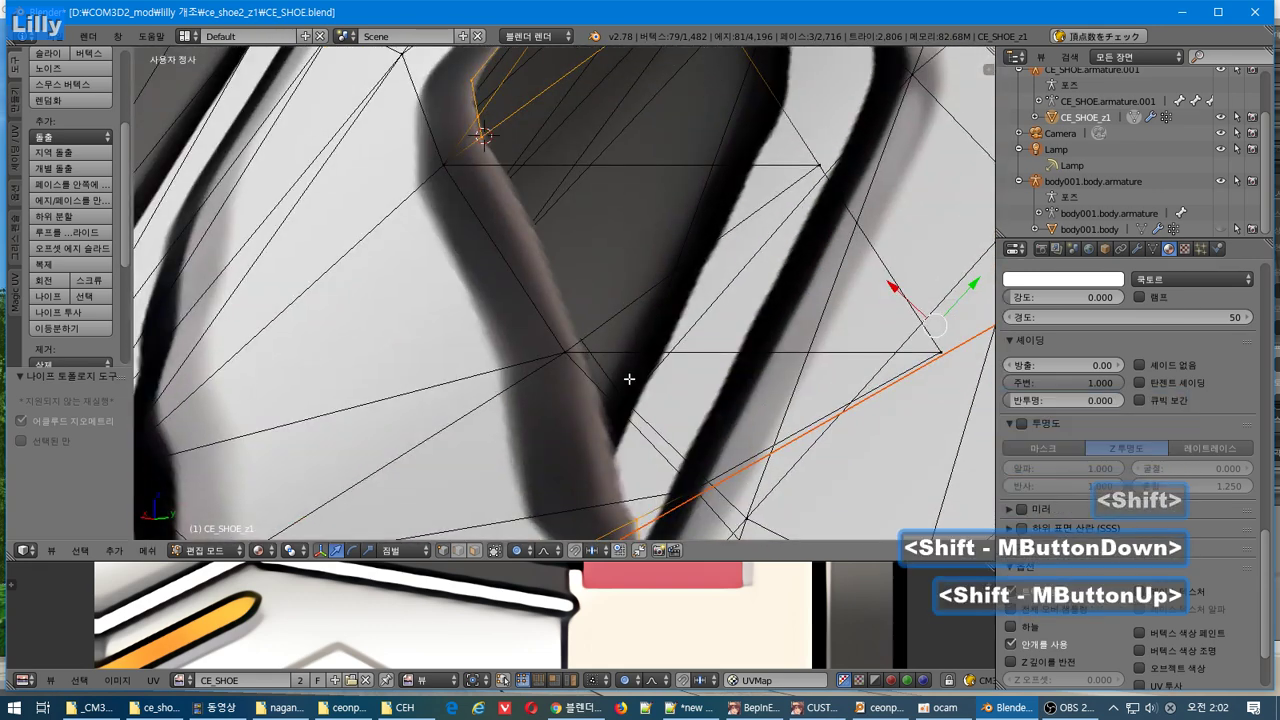
shift+middle_drag(629, 377, 611, 330)
click(54, 294)
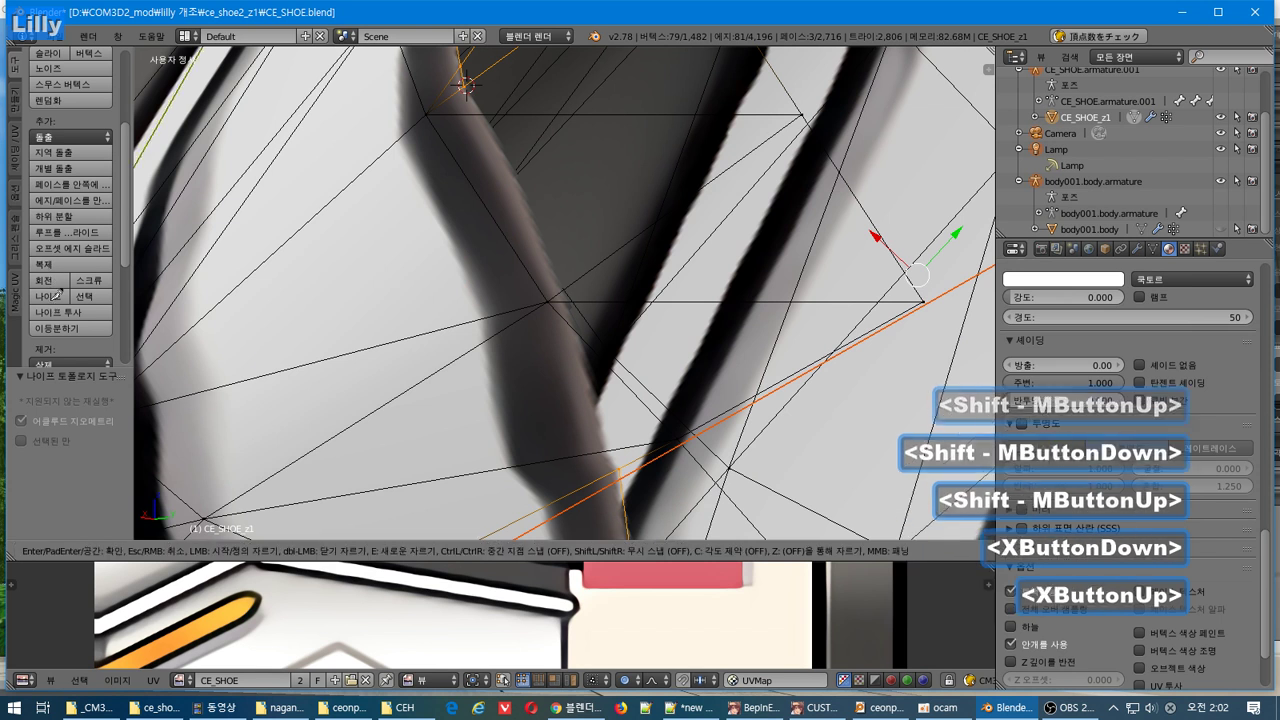
click(621, 467)
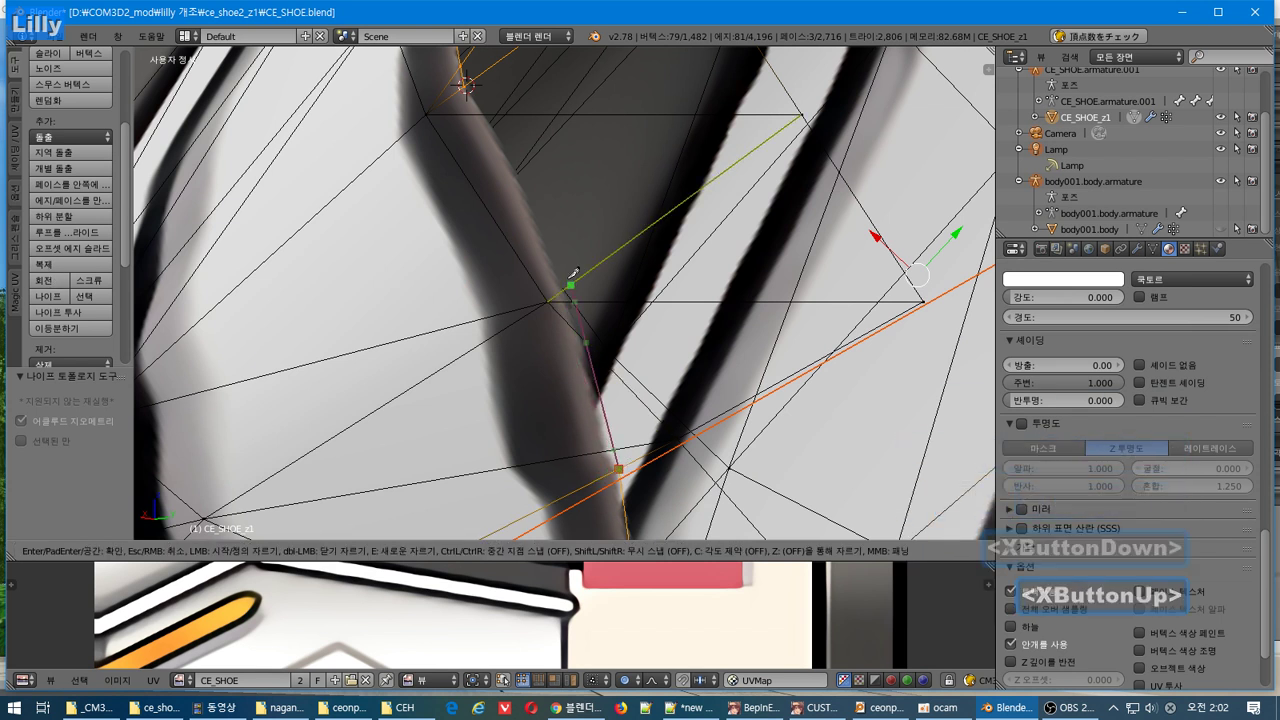
click(606, 448)
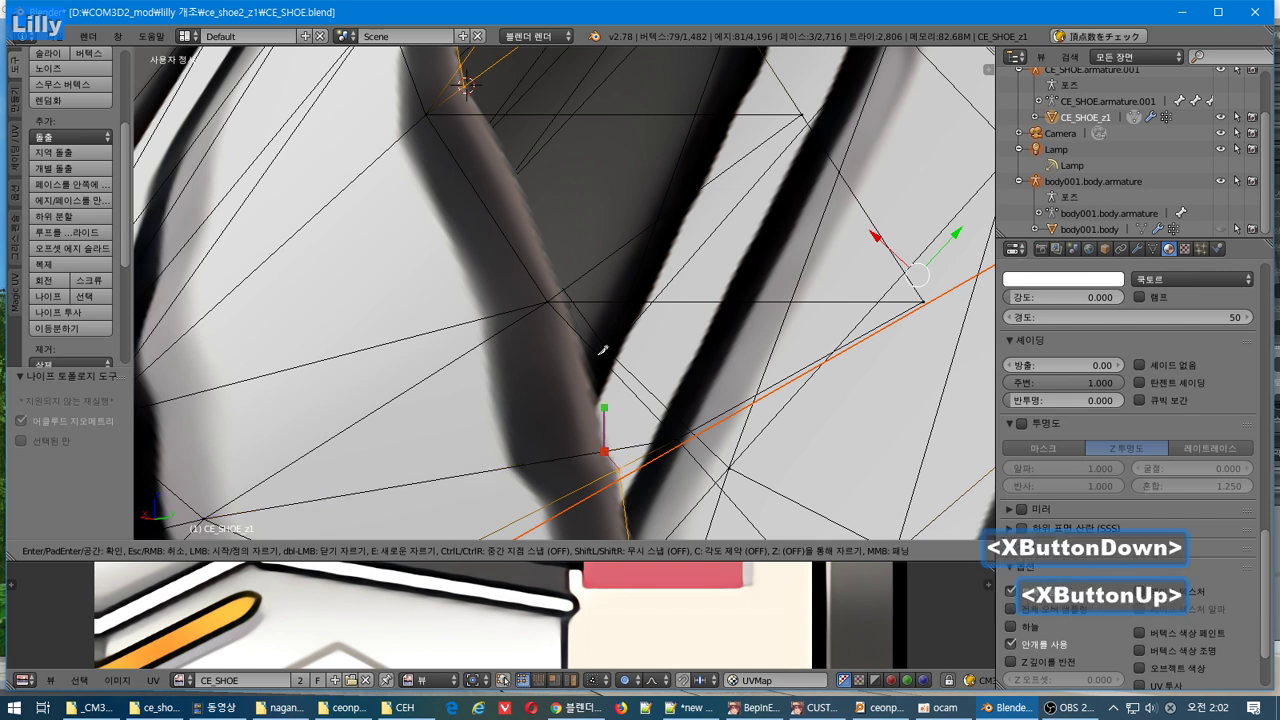
click(563, 291)
Step: Carry the knife cut up the outline to the first cut's endpoint at the 3D cursor, and apply it
shift+middle_drag(532, 219, 605, 399)
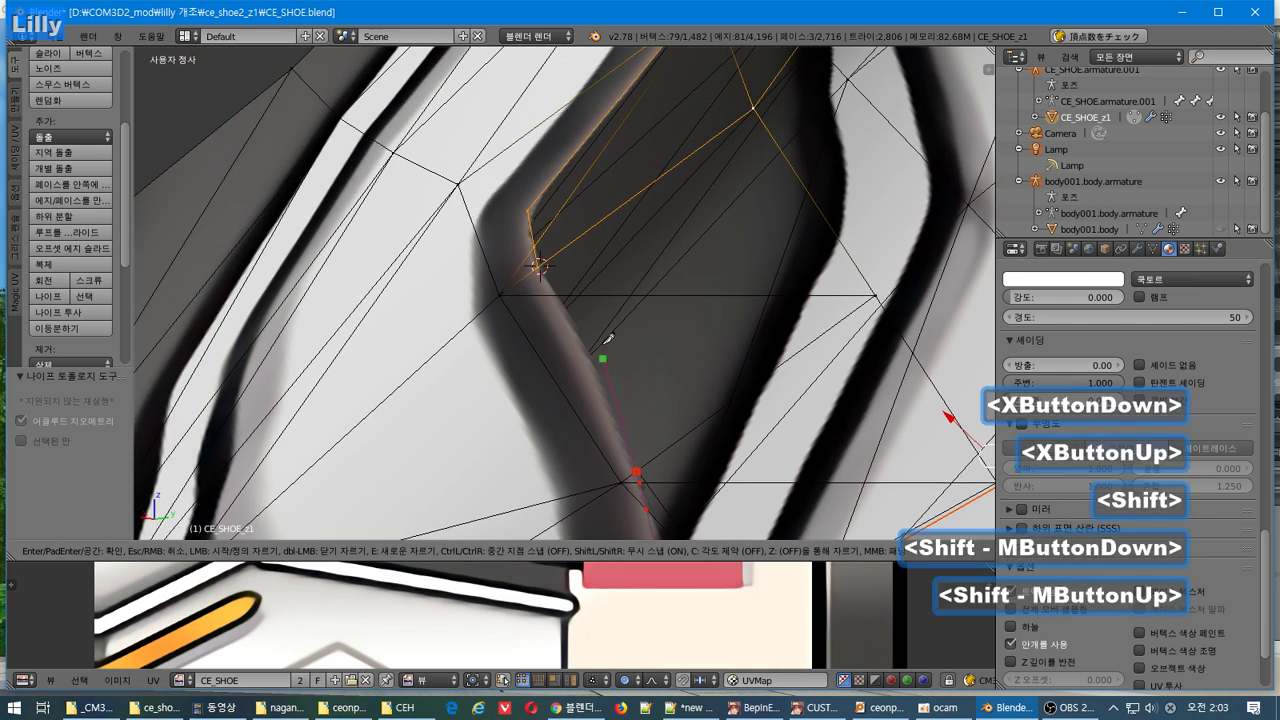
click(597, 363)
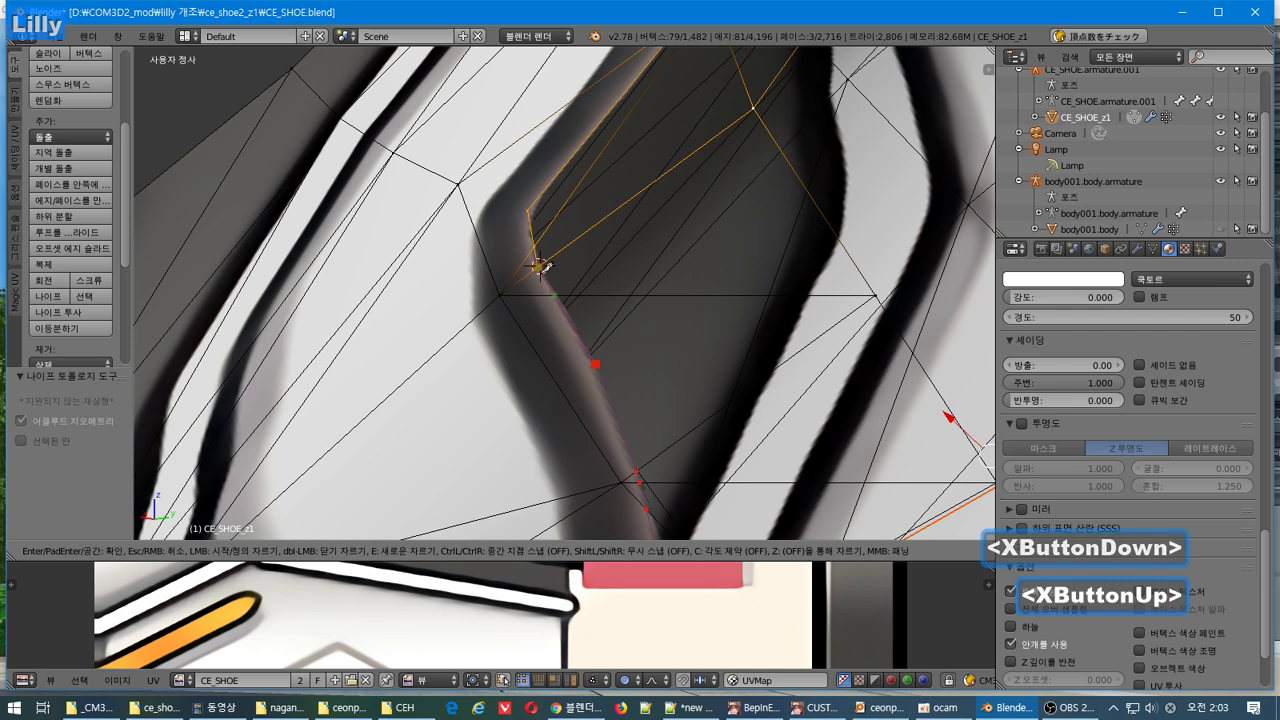
click(541, 265)
scroll(650, 291, down, 3)
scroll(645, 292, up, 2)
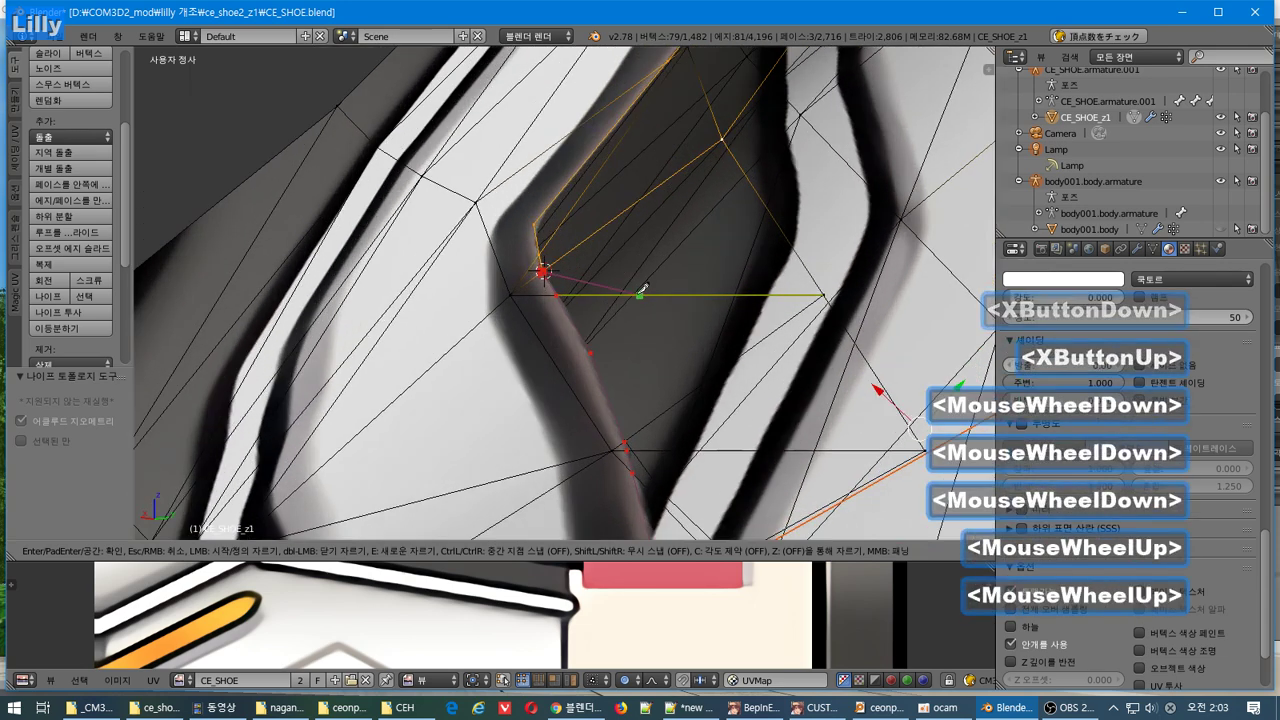
key(Return)
Step: Switch the mesh to face select mode and clear the selection
scroll(660, 310, down, 1)
middle_click(714, 363)
scroll(714, 363, down, 8)
mouse_move(718, 370)
middle_down()
mouse_move(726, 391)
mouse_move(737, 379)
mouse_move(709, 386)
mouse_move(692, 372)
mouse_move(738, 378)
middle_up()
scroll(704, 380, up, 2)
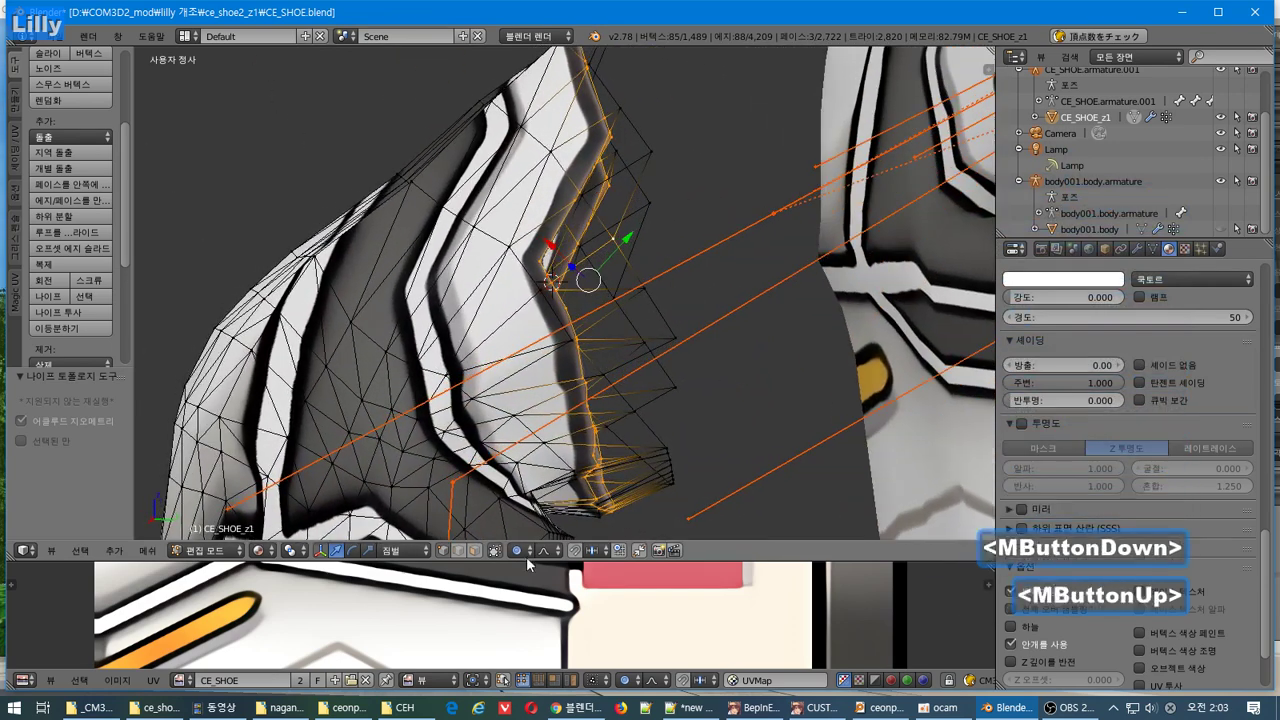
click(474, 551)
scroll(650, 355, up, 1)
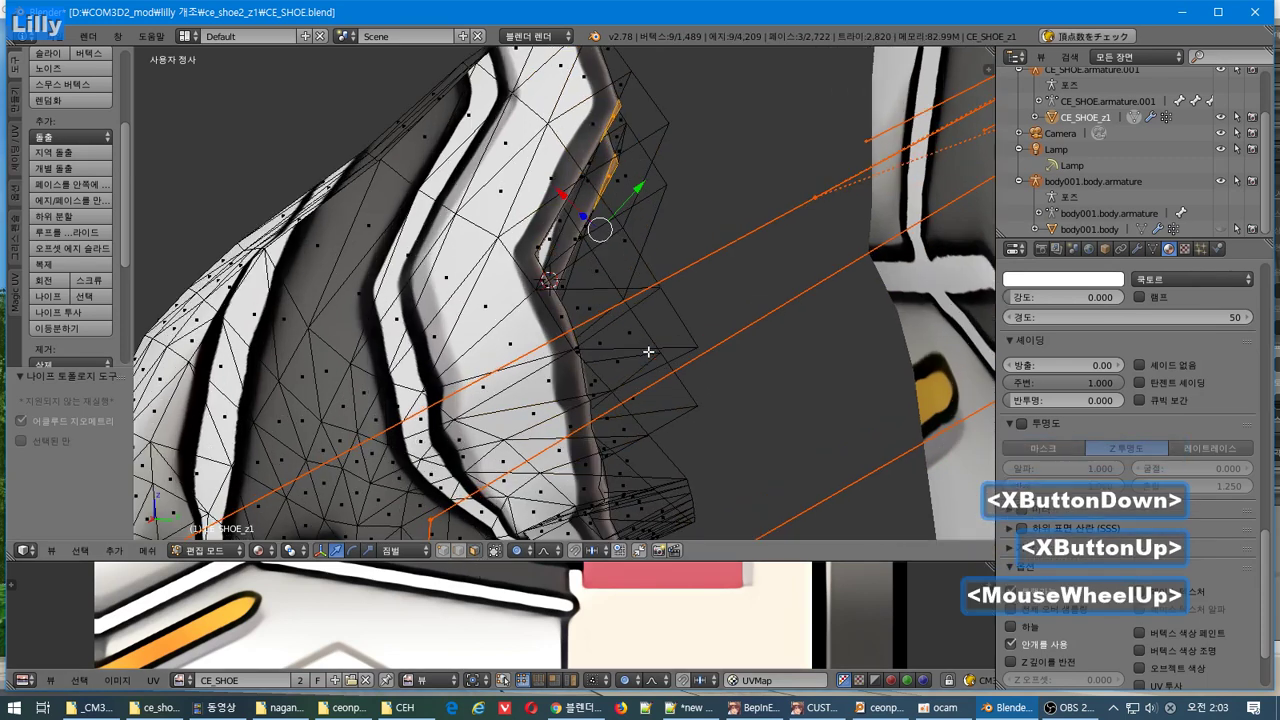
middle_drag(650, 355, 743, 323)
key(a)
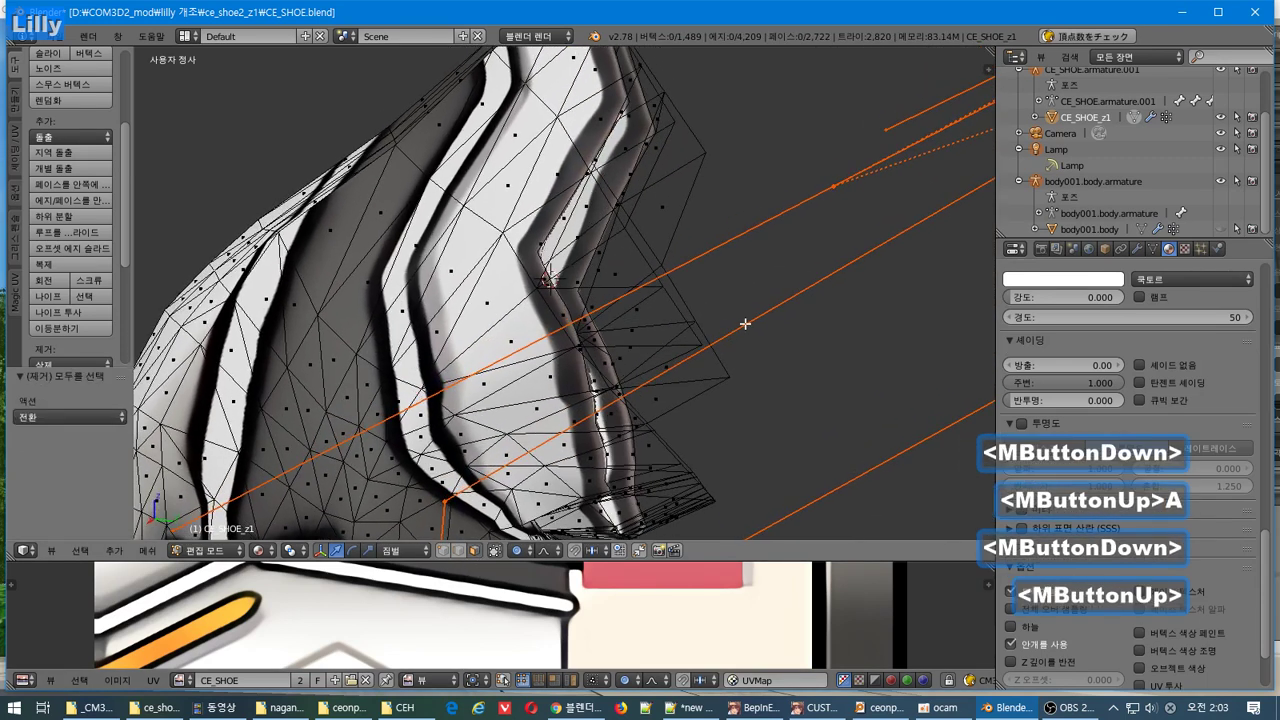
Step: Box-select the faces projecting outside the cut outline beside the 3D cursor and around the flap's lower end
key(b)
drag(736, 238, 627, 341)
middle_drag(723, 340, 746, 315)
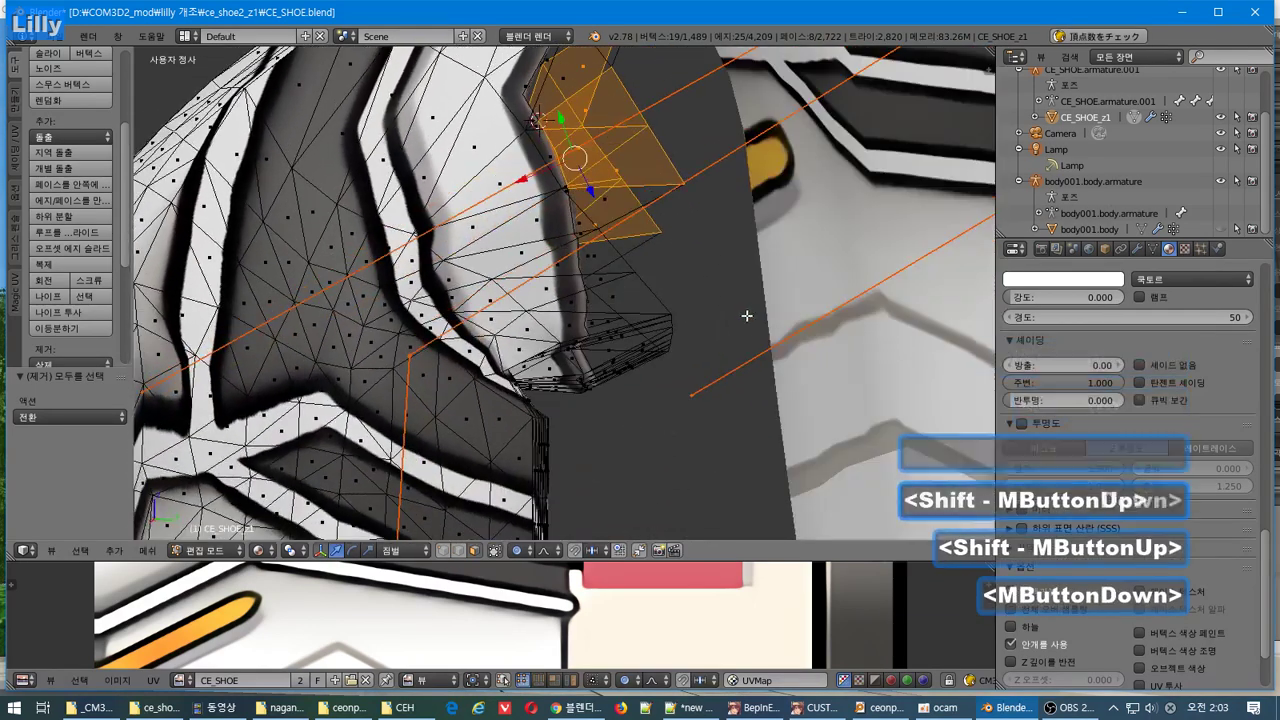
key(b)
drag(706, 288, 614, 388)
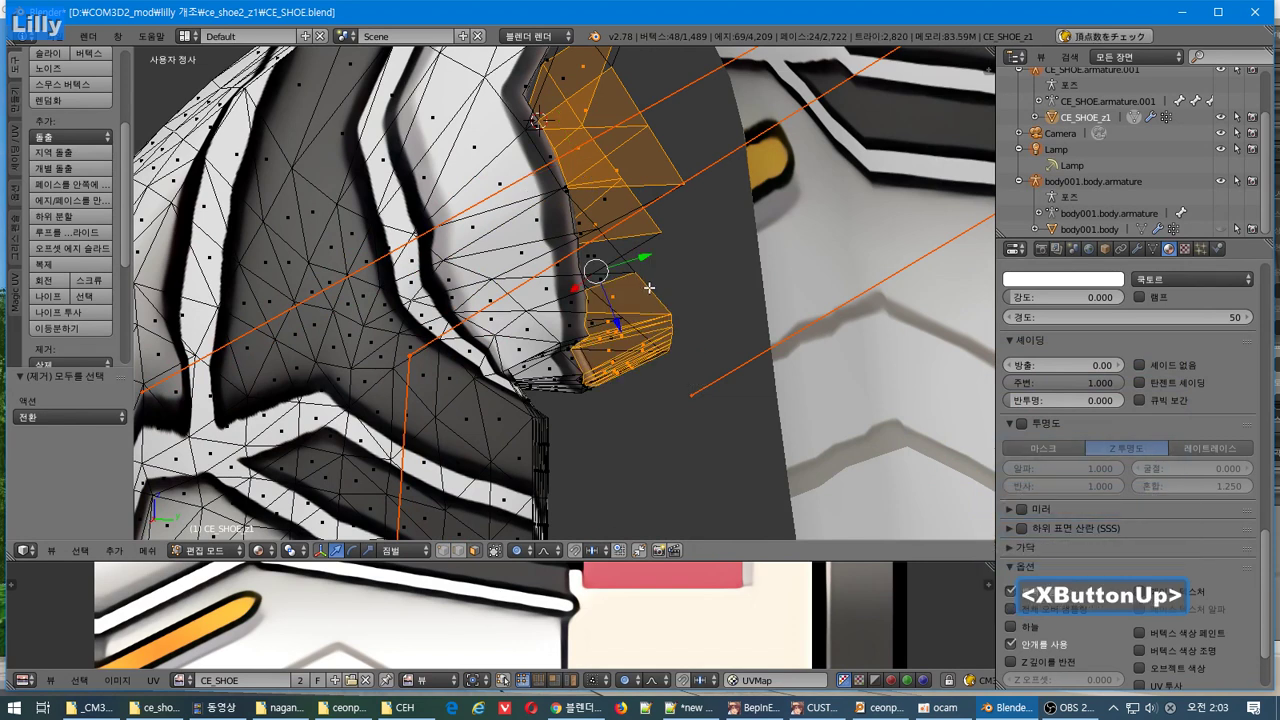
Step: Extend the face selection to the remaining surplus faces outside the cut outline, along the flap's side and up past the 3D cursor
middle_drag(614, 388, 638, 271)
drag(612, 297, 643, 241)
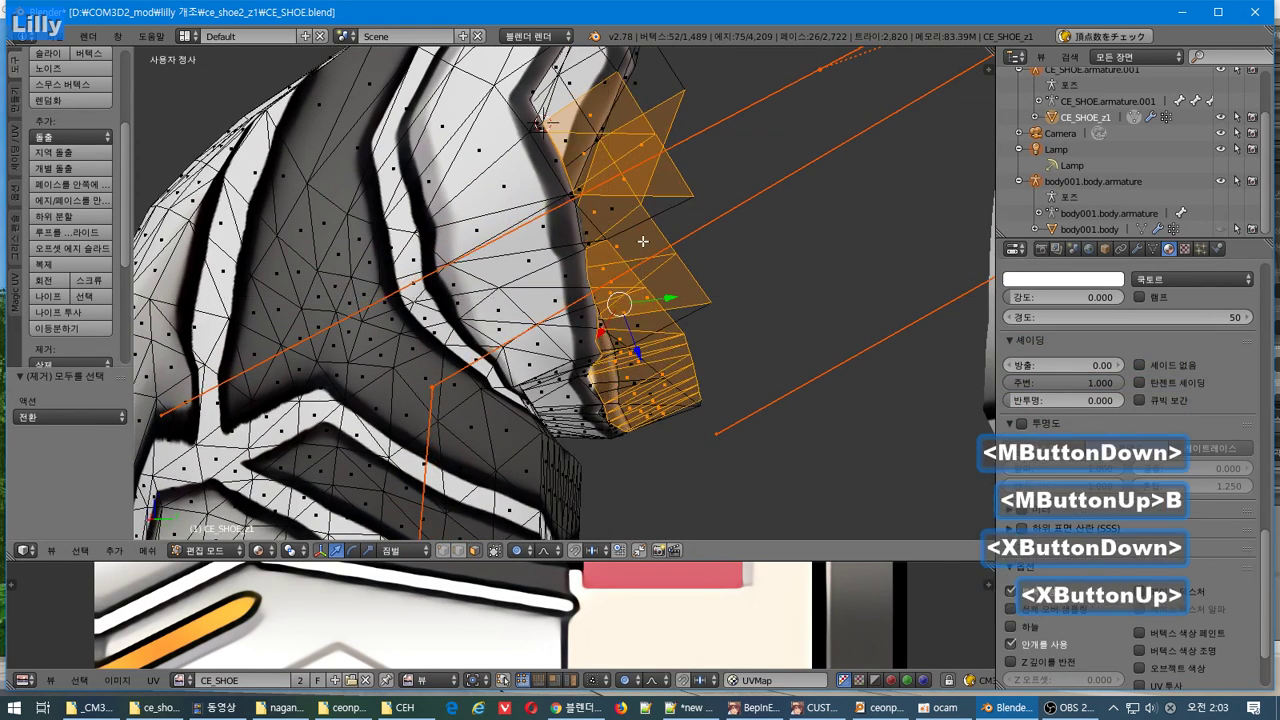
middle_drag(621, 230, 626, 234)
drag(600, 228, 648, 135)
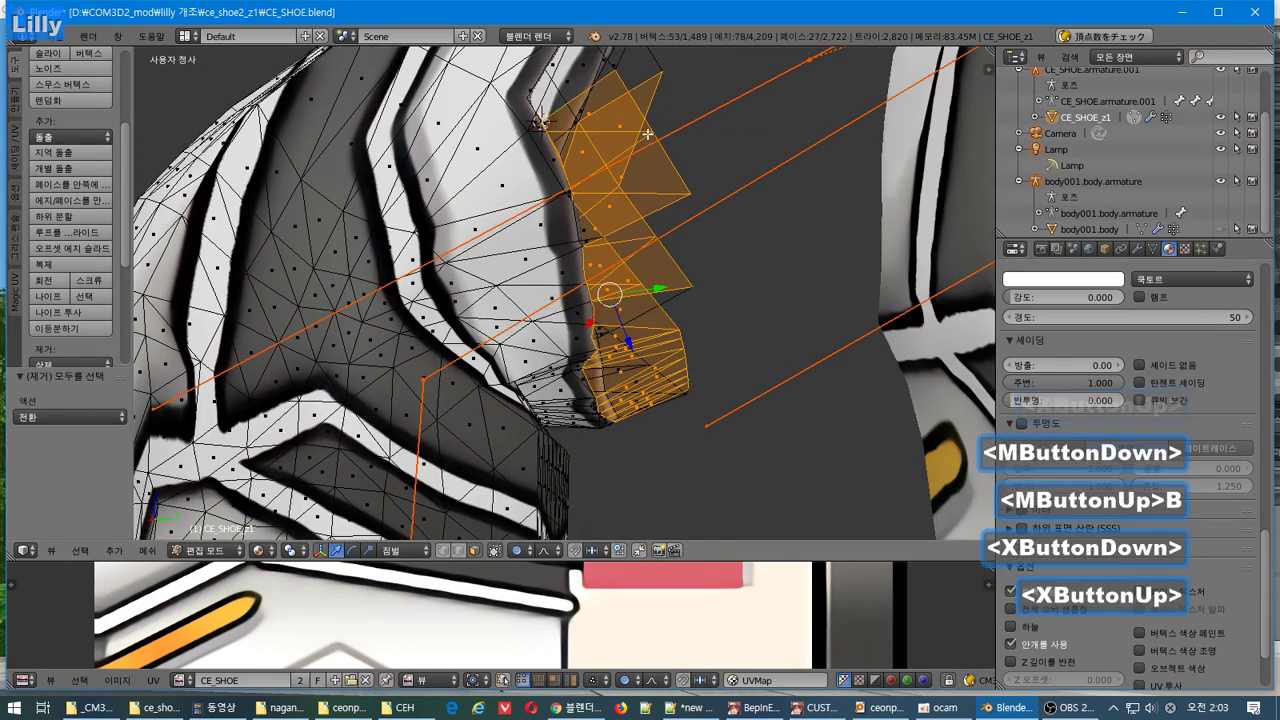
shift+middle_drag(648, 135, 630, 330)
key(b)
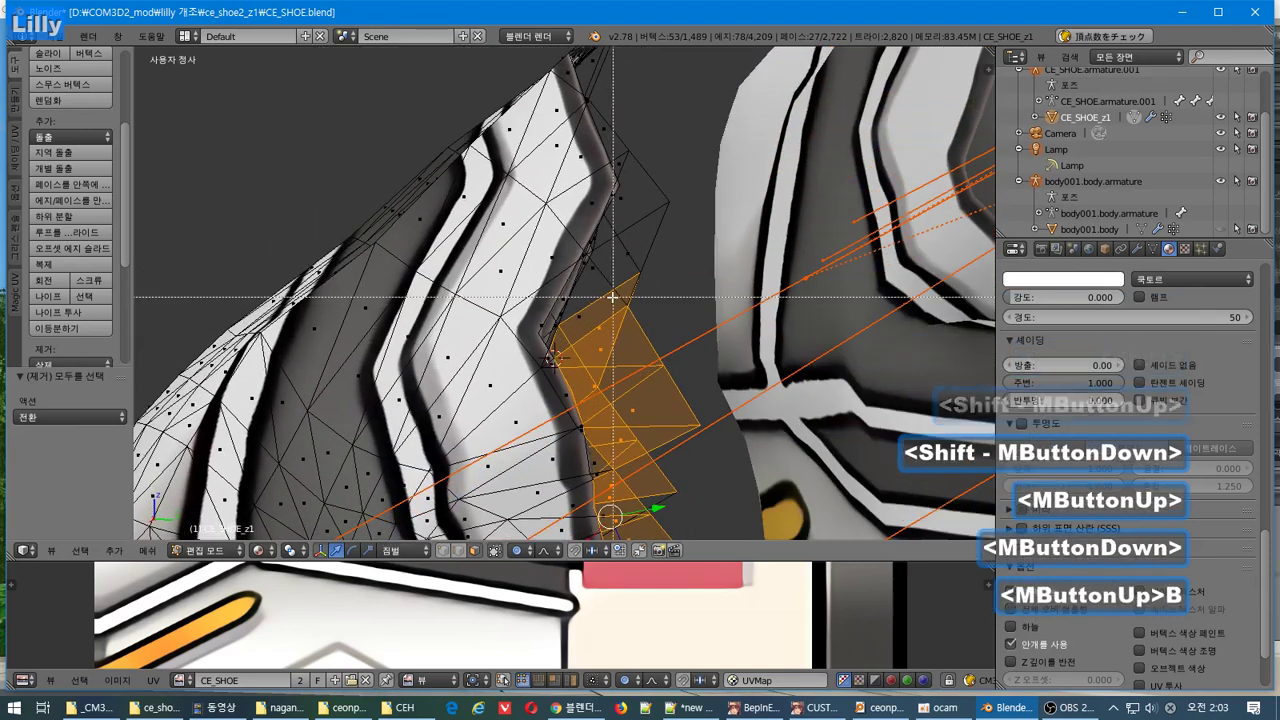
drag(651, 253, 652, 256)
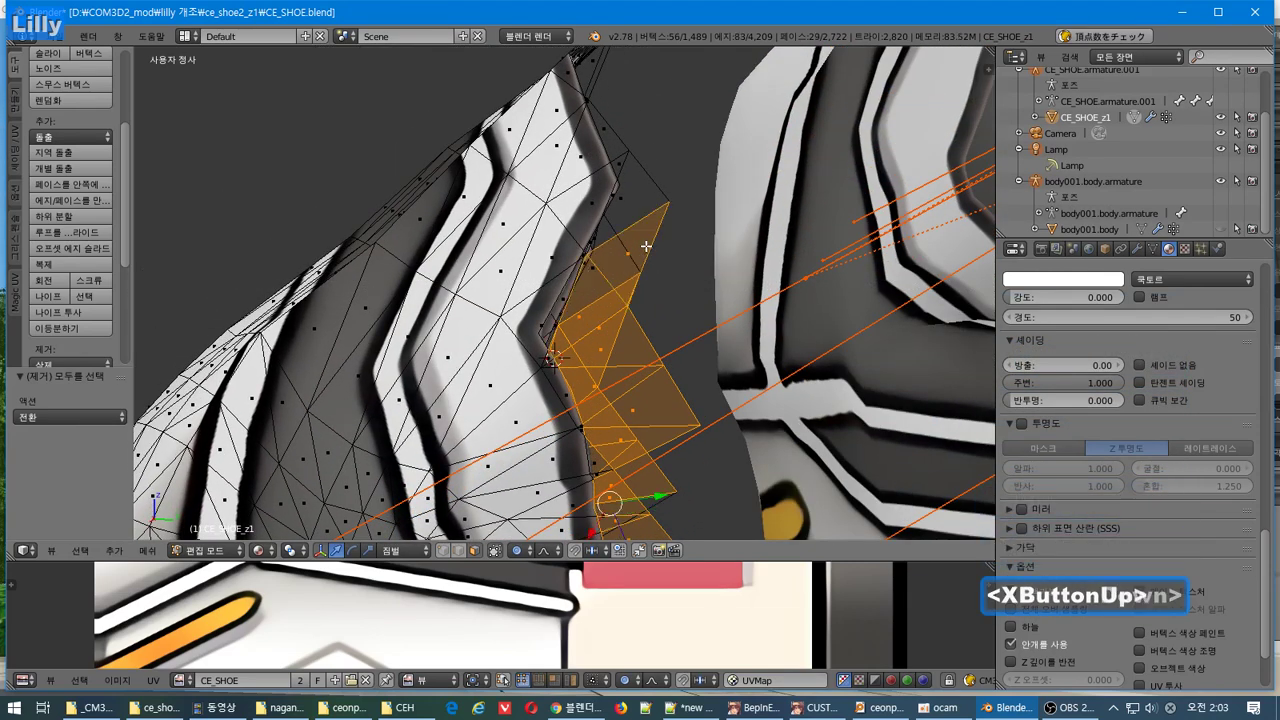
middle_drag(652, 256, 624, 214)
key(b)
drag(624, 214, 629, 196)
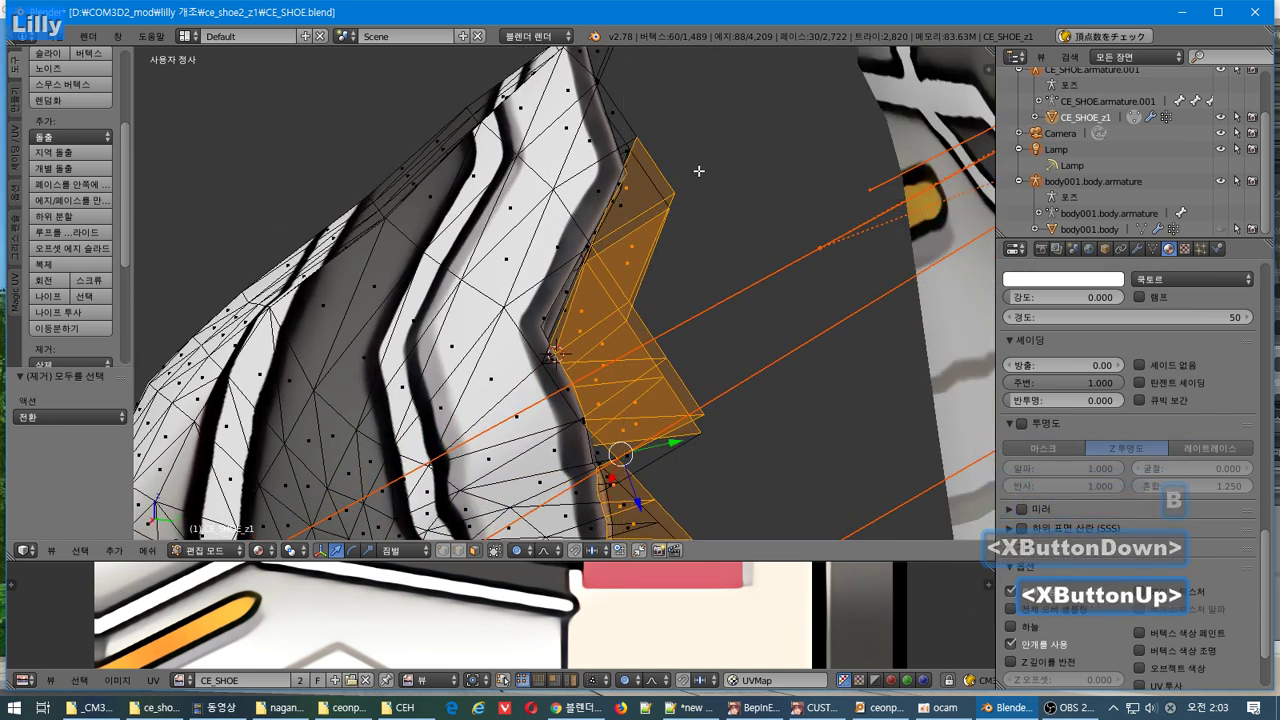
key(Delete)
click(712, 311)
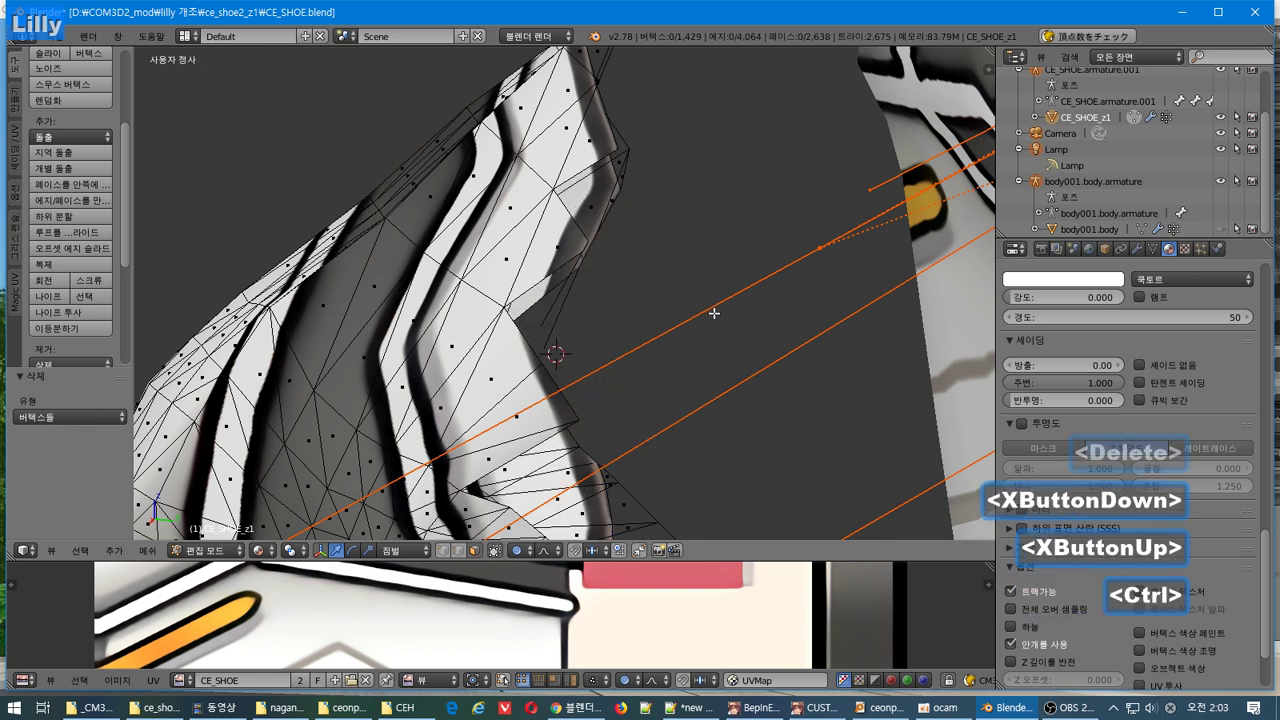
key(ctrl+z)
Step: Delete the selected surplus faces, along with the leftover faces projecting beyond the flap's other lower side, using the Faces option
key(Delete)
click(707, 350)
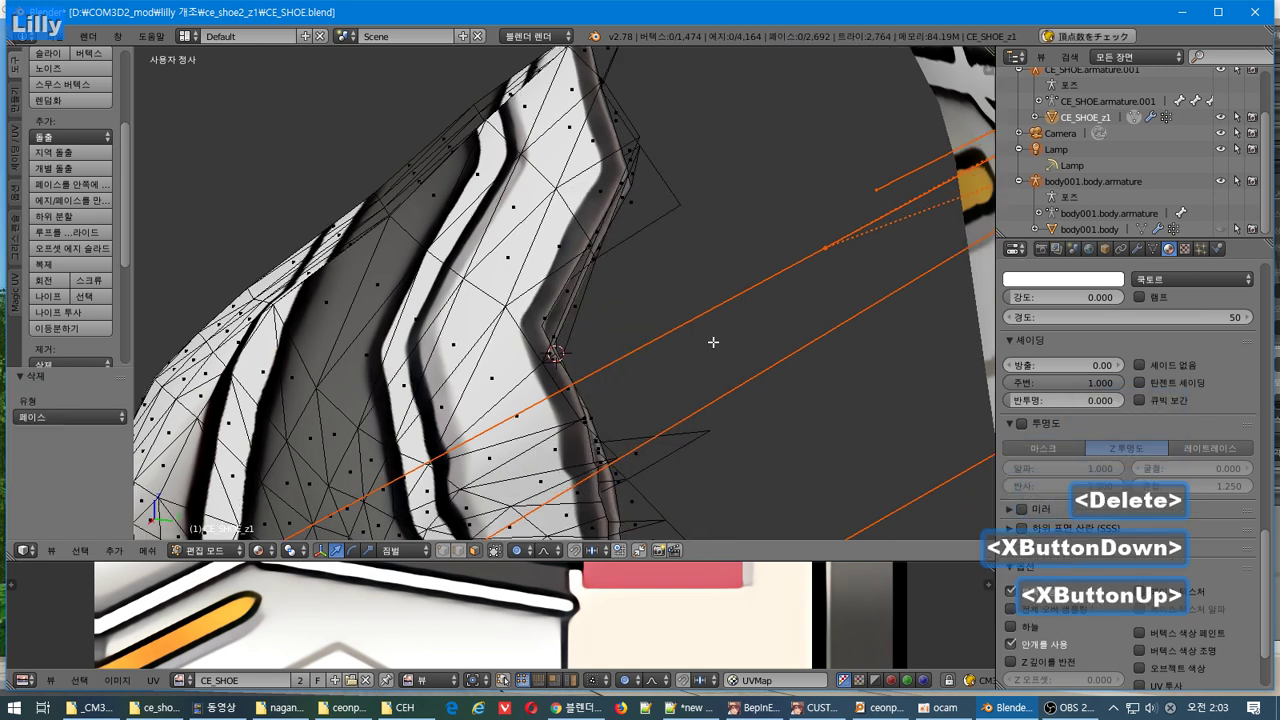
middle_drag(711, 343, 714, 383)
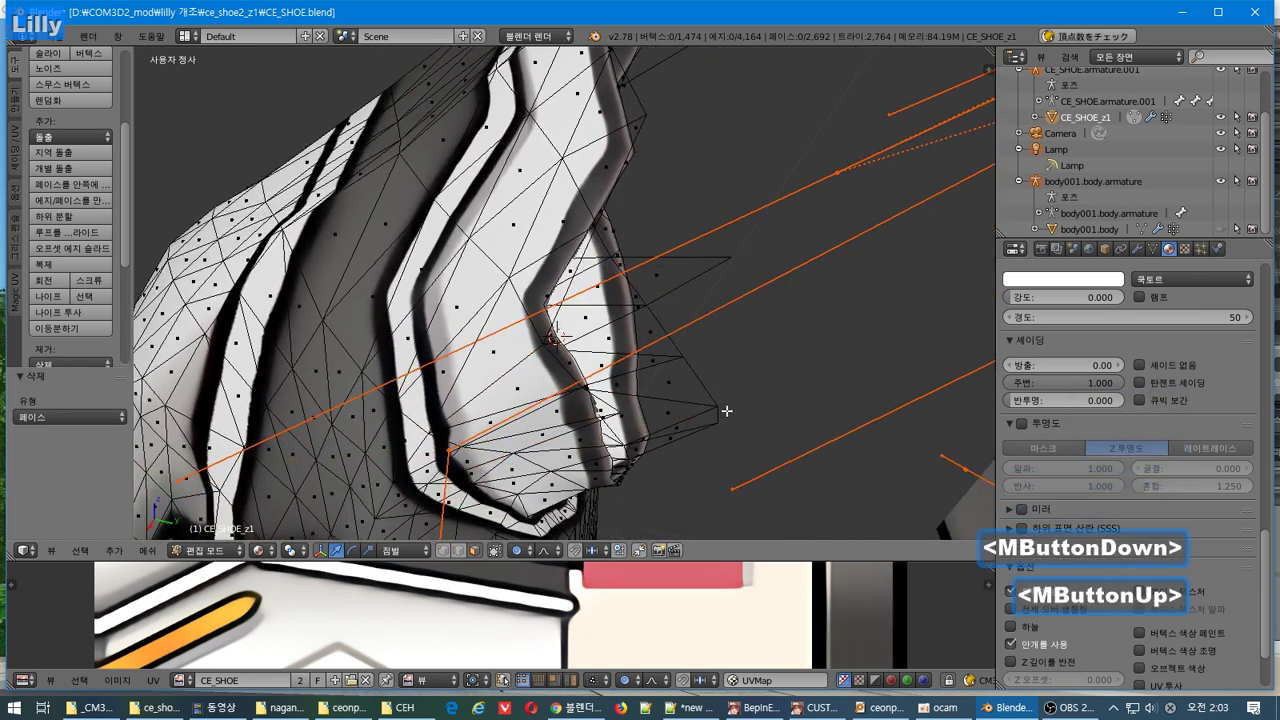
drag(709, 453, 667, 337)
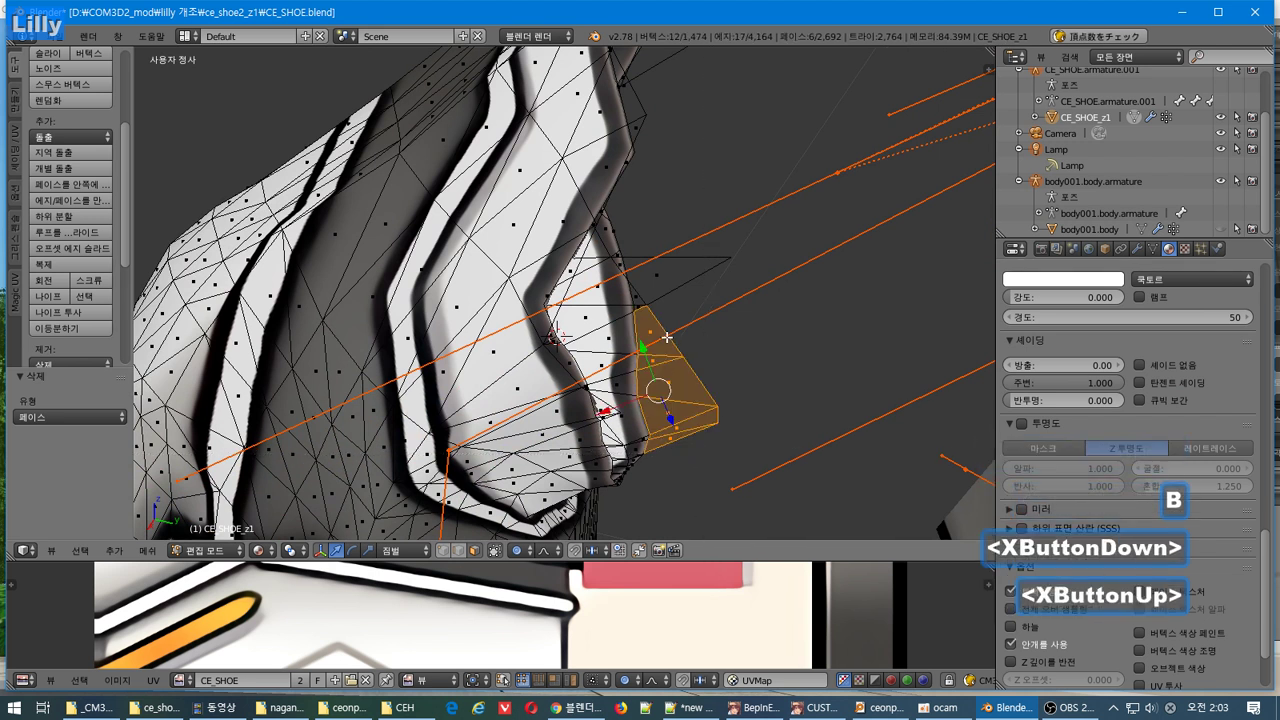
shift+right_click(659, 279)
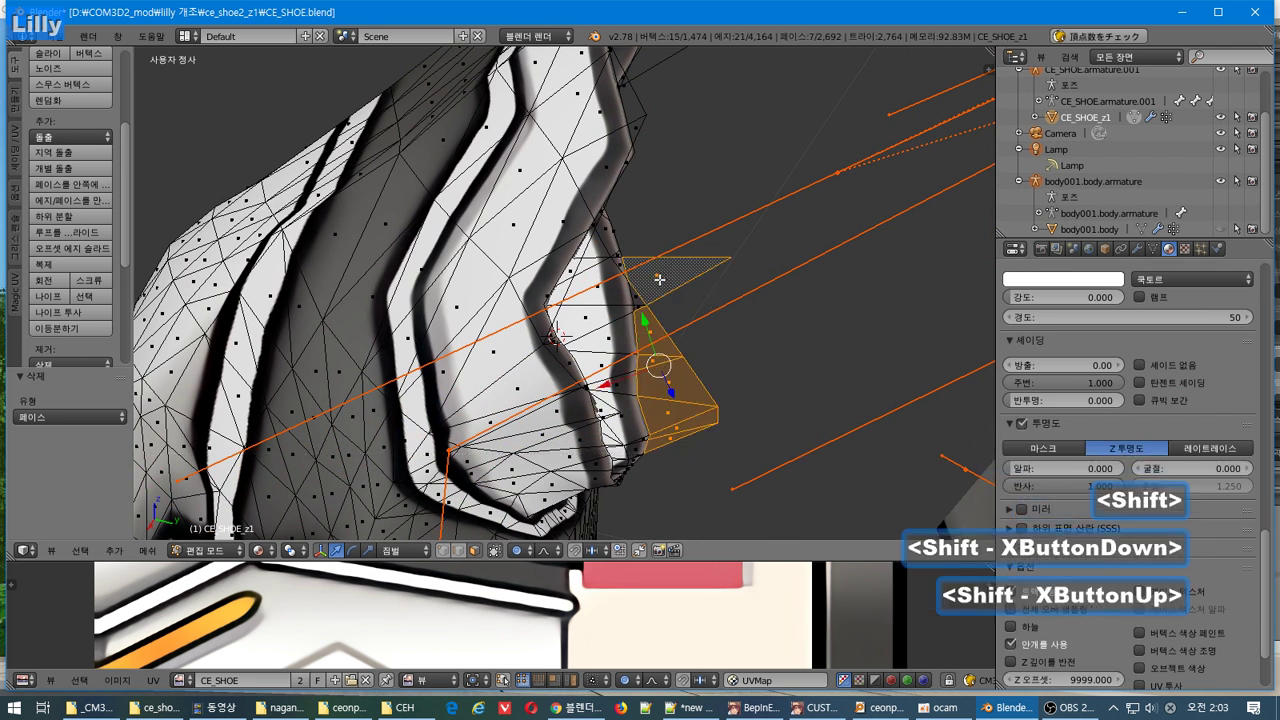
shift+right_click(636, 300)
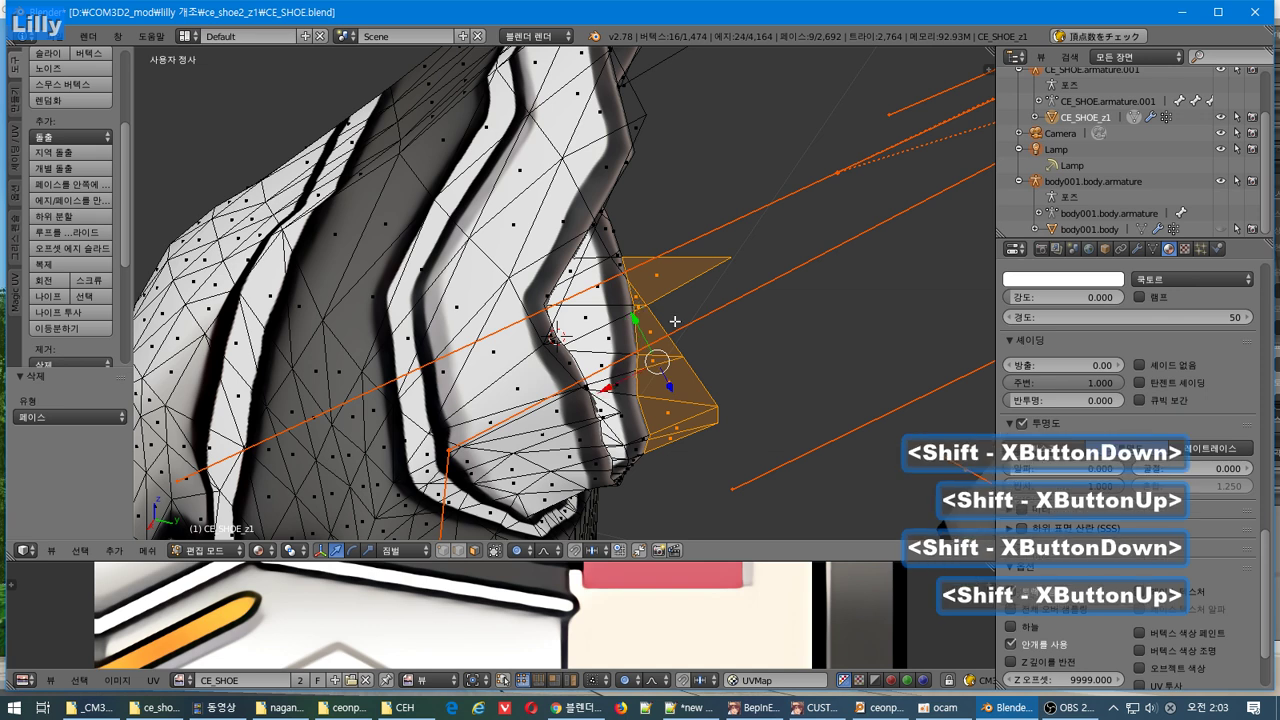
key(Delete)
click(673, 319)
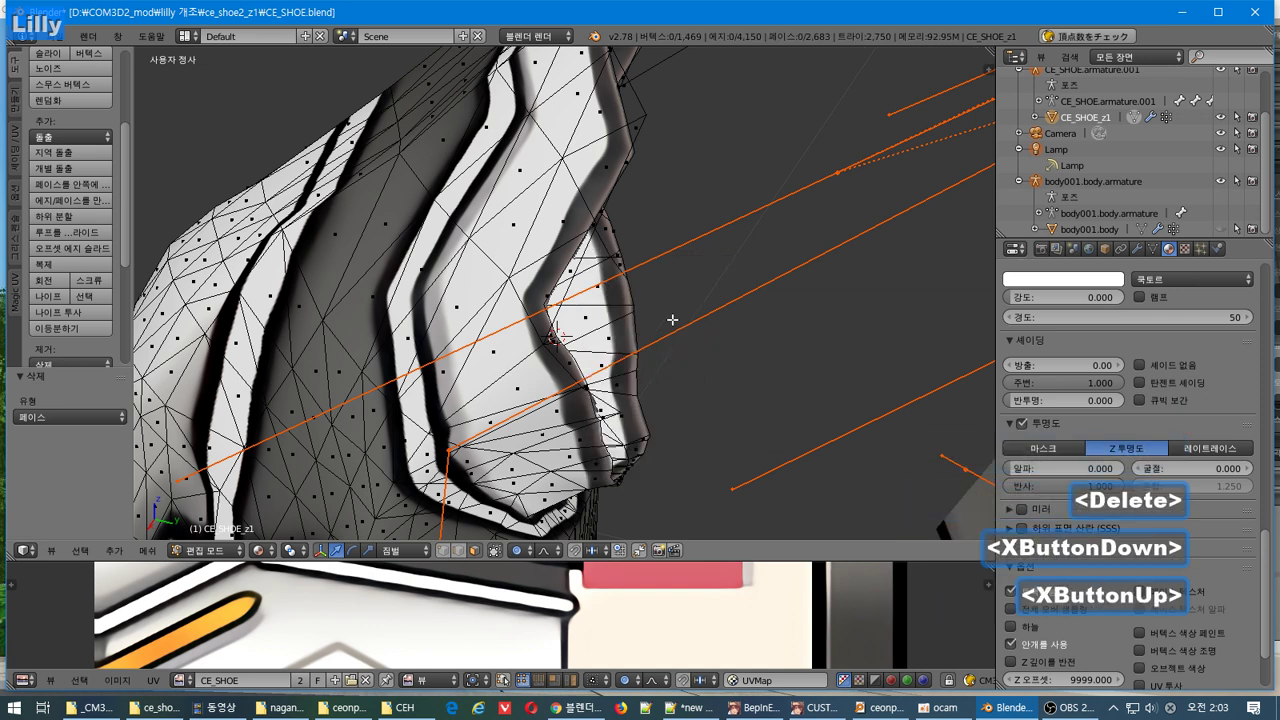
Step: Delete the two small triangular faces projecting from the flap's side edge below the 3D cursor
middle_drag(685, 299, 678, 256)
right_click(608, 292)
scroll(643, 314, up, 3)
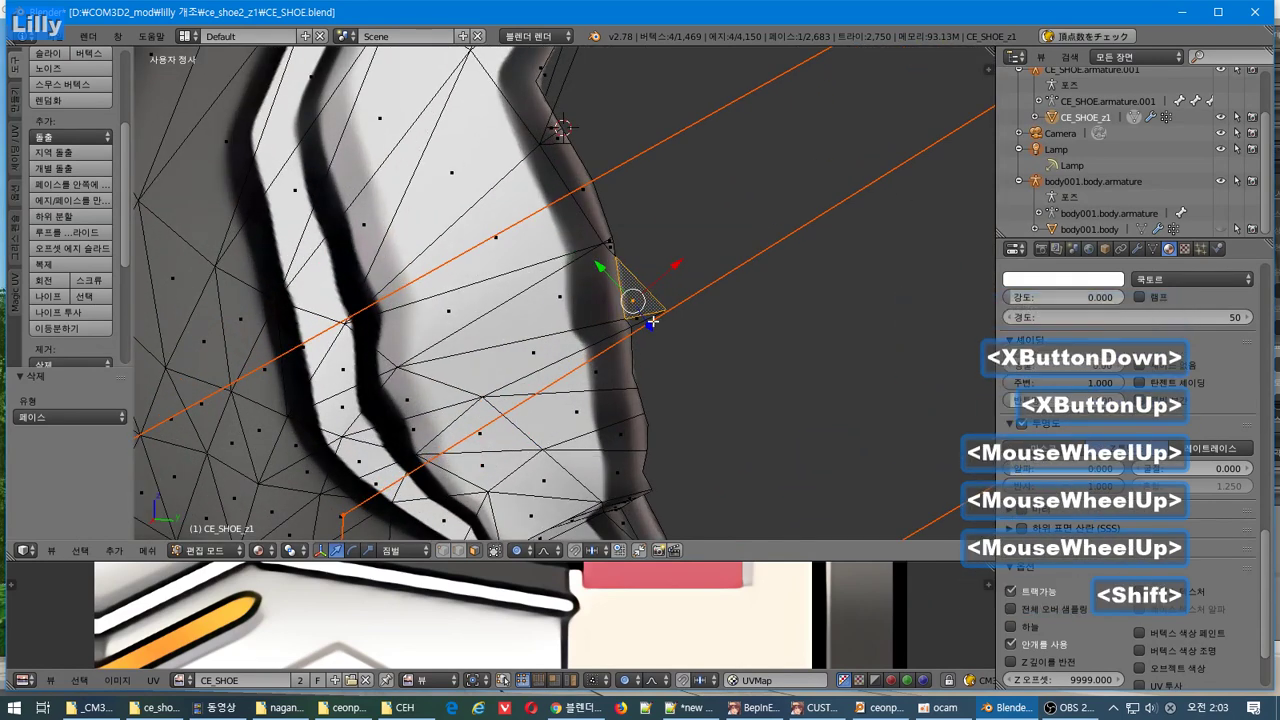
shift+right_click(652, 320)
key(Delete)
click(652, 326)
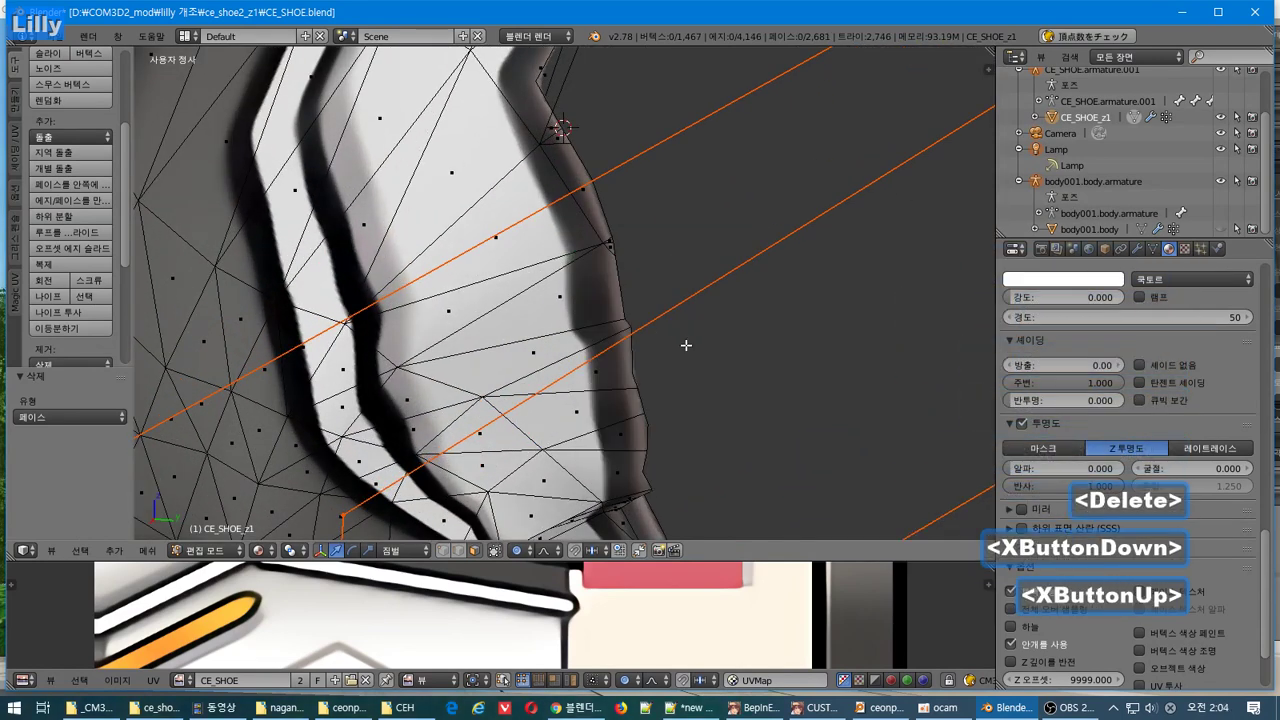
Step: Delete the sliver faces and projecting triangle outside the far side's outline above its inward notch, keeping the faces inside the outline
scroll(684, 345, down, 2)
middle_drag(684, 345, 643, 389)
scroll(661, 330, up, 2)
right_click(563, 256)
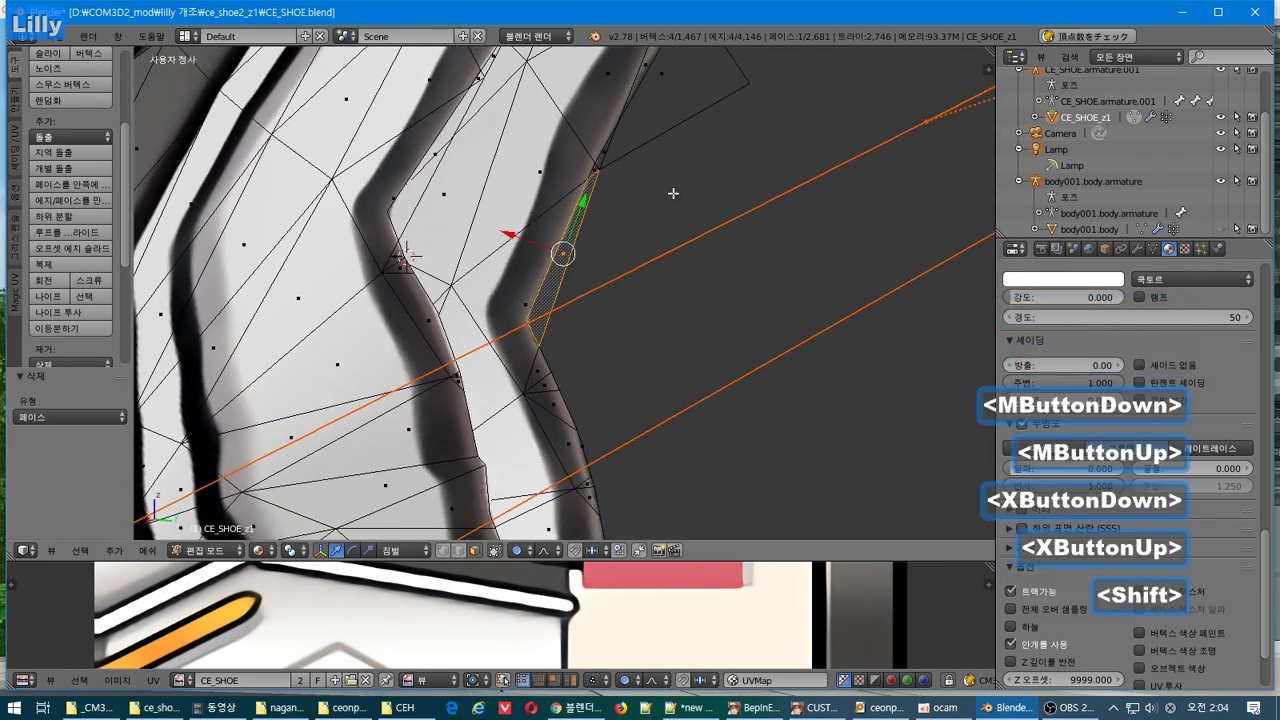
shift+middle_drag(677, 191, 589, 446)
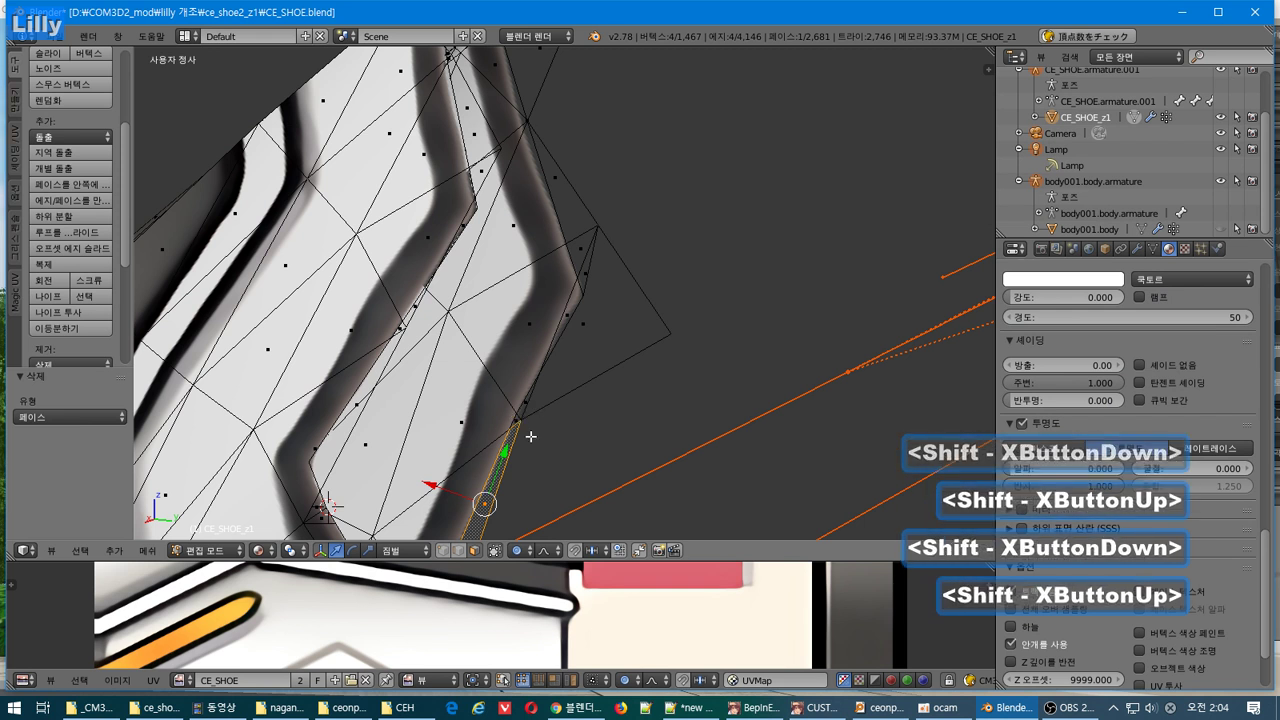
key(b)
drag(508, 443, 605, 369)
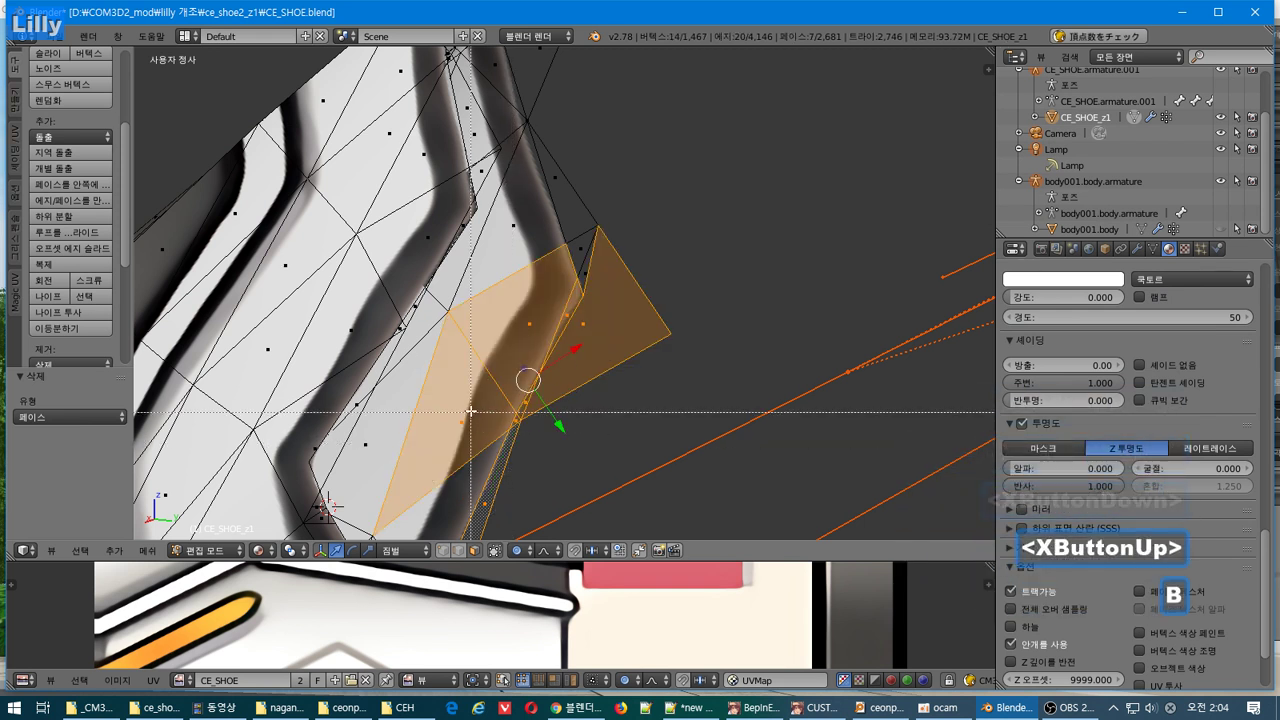
shift+drag(470, 400, 452, 436)
key(b)
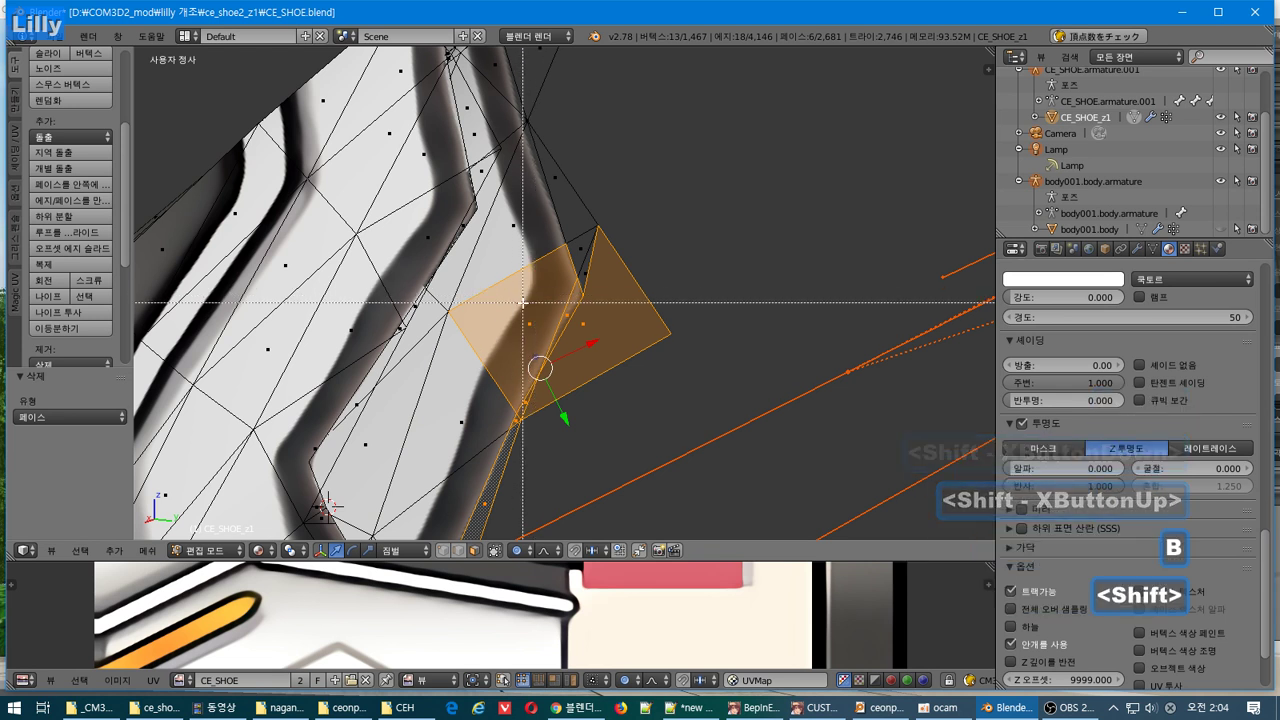
drag(534, 300, 578, 291)
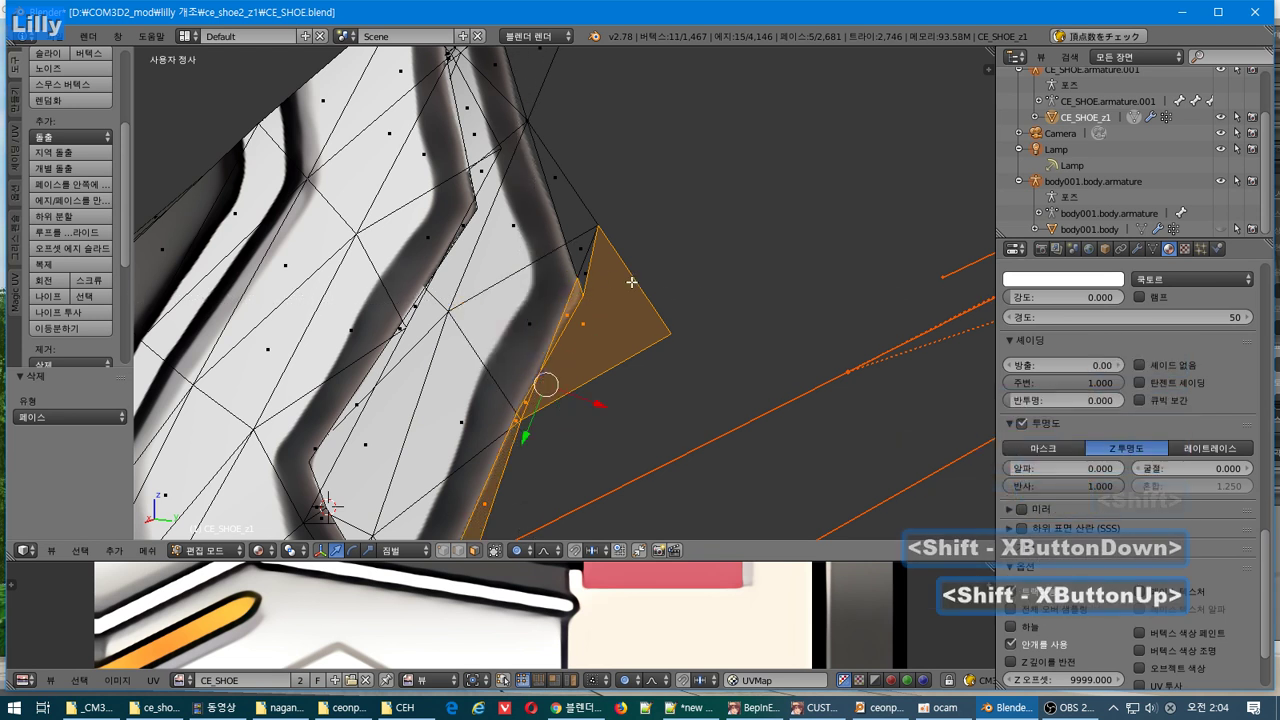
key(Delete)
key(Return)
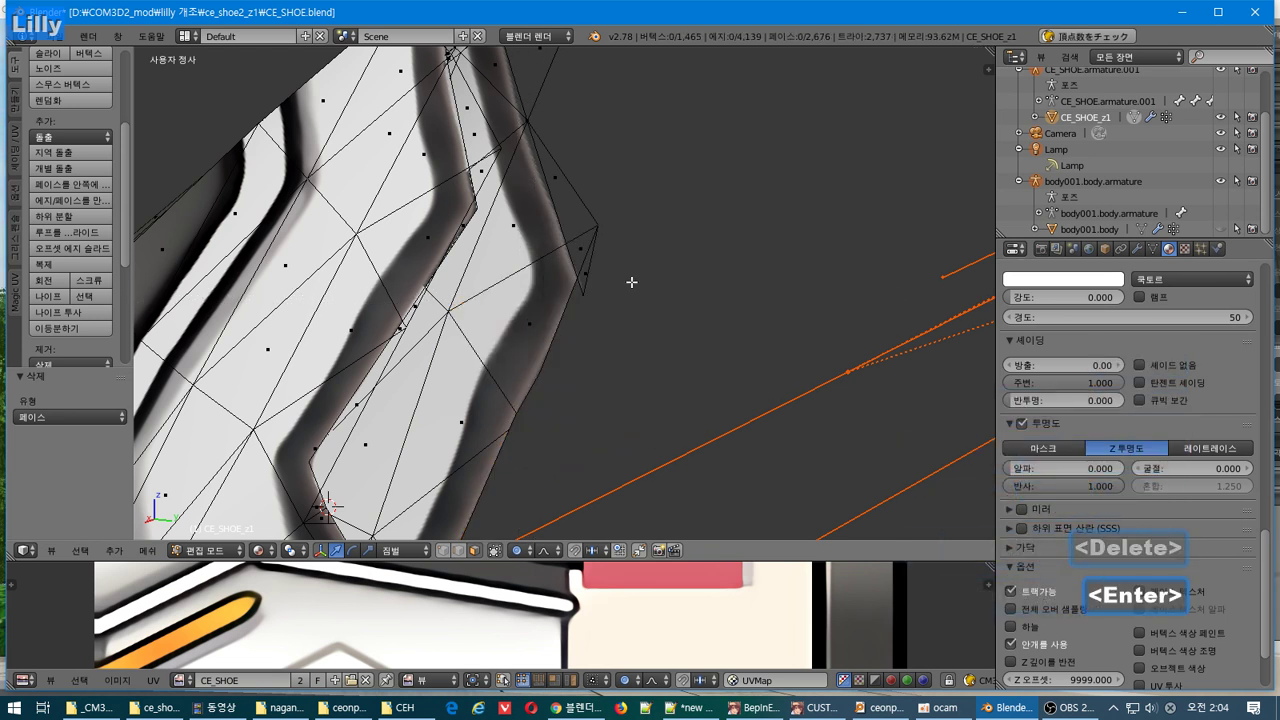
Step: Box-select the surplus faces running up the flap's far side and around its top end, and delete them
shift+middle_drag(631, 282, 606, 371)
key(b)
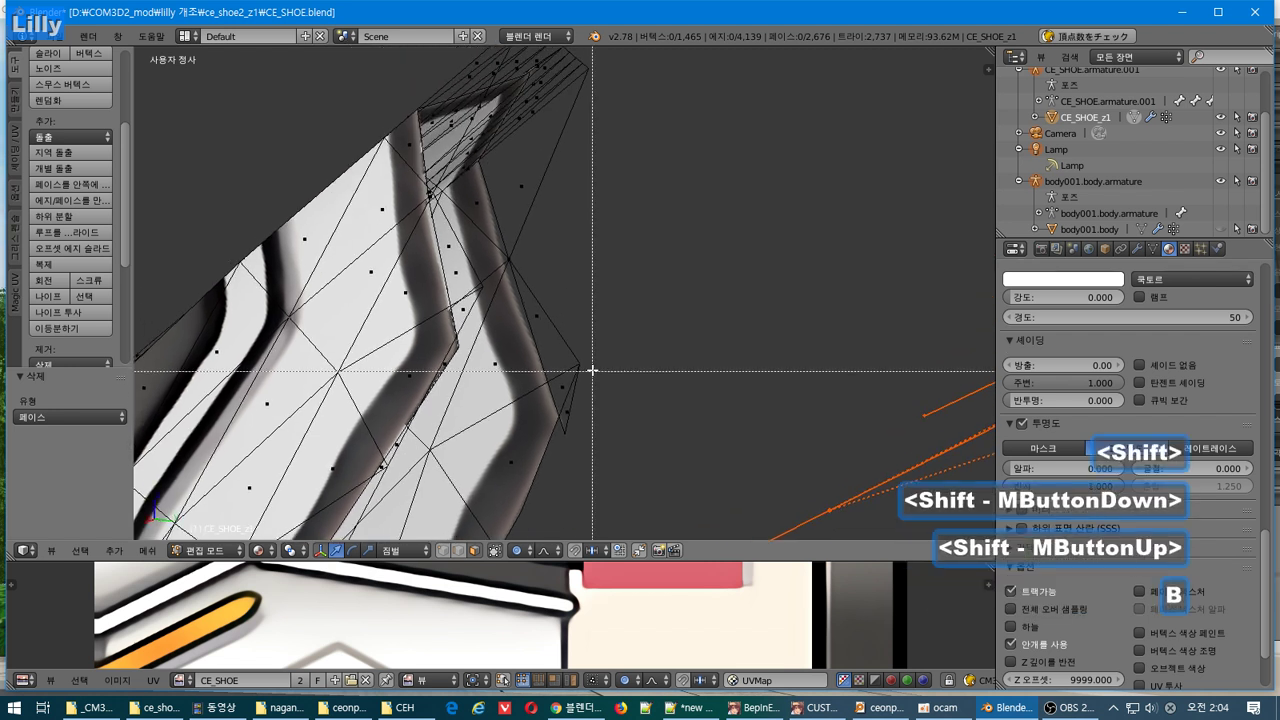
drag(591, 369, 483, 504)
shift+middle_drag(546, 228, 551, 429)
key(b)
drag(542, 438, 588, 374)
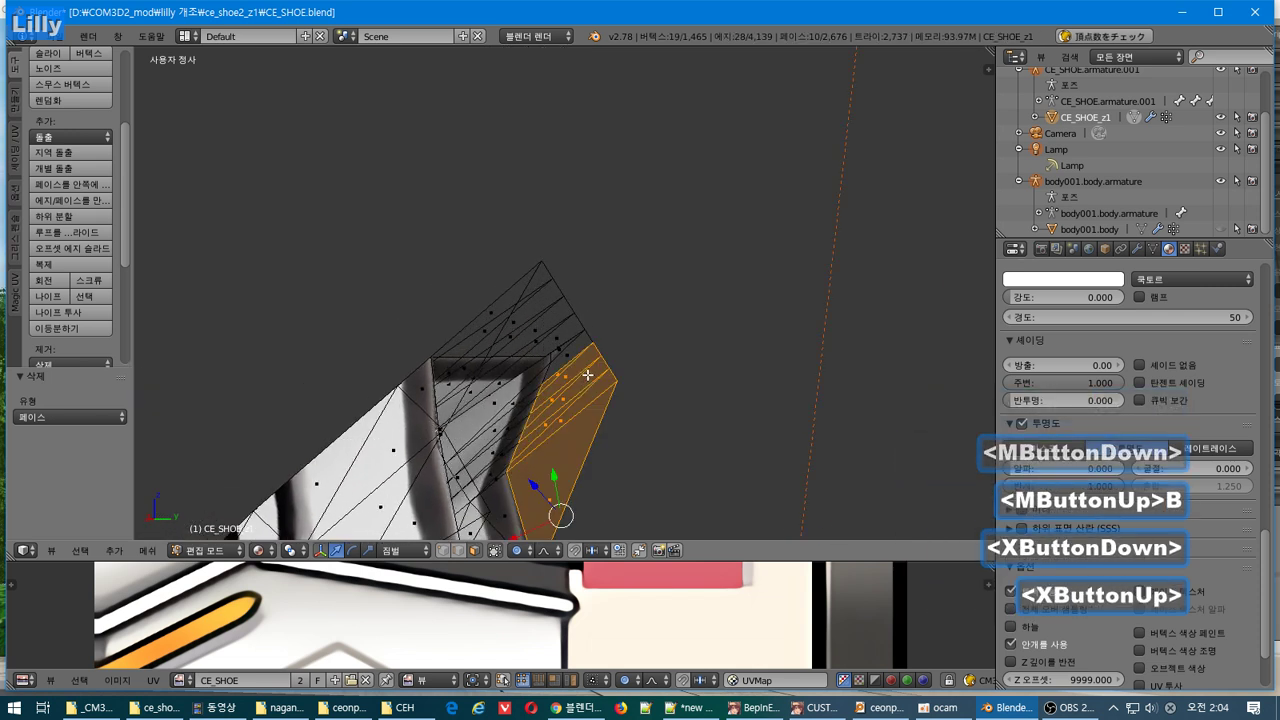
drag(540, 283, 471, 346)
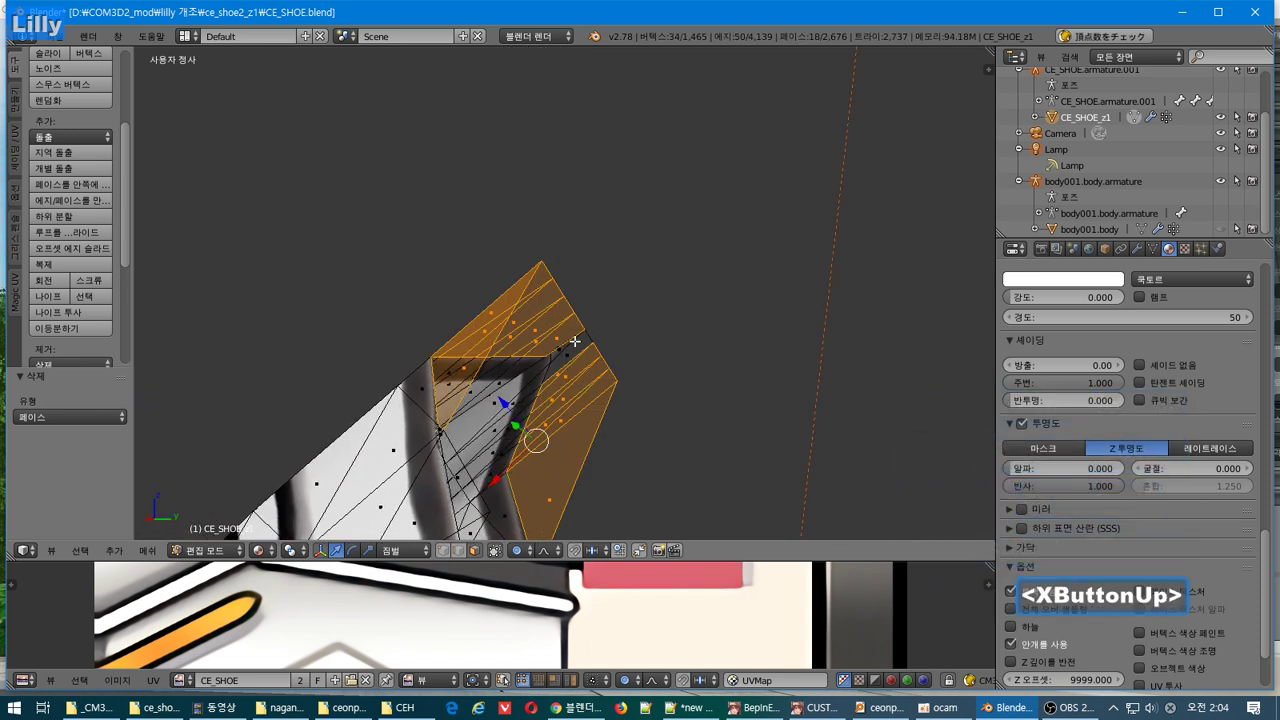
key(b)
drag(575, 341, 575, 358)
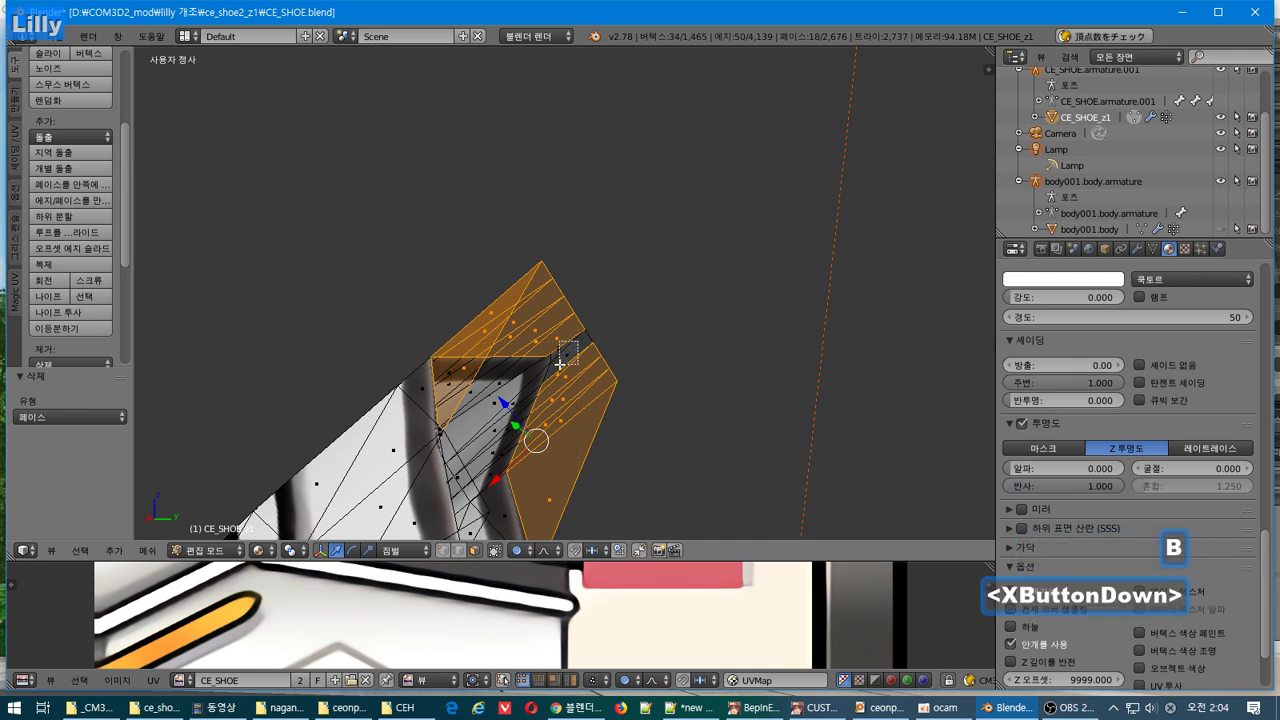
key(Delete)
click(611, 369)
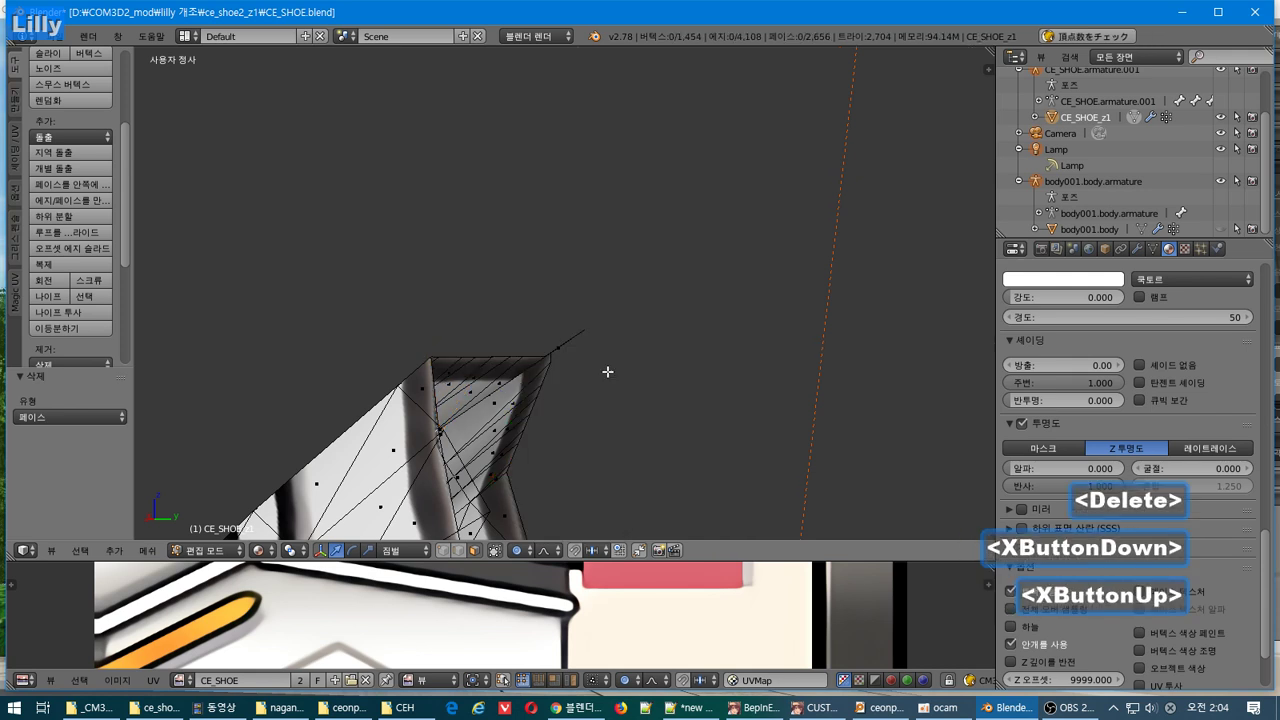
Step: Delete the leftover spike face sticking out of the flap's top tip
scroll(643, 451, down, 2)
middle_drag(643, 451, 509, 263)
scroll(509, 263, up, 3)
middle_drag(429, 231, 429, 237)
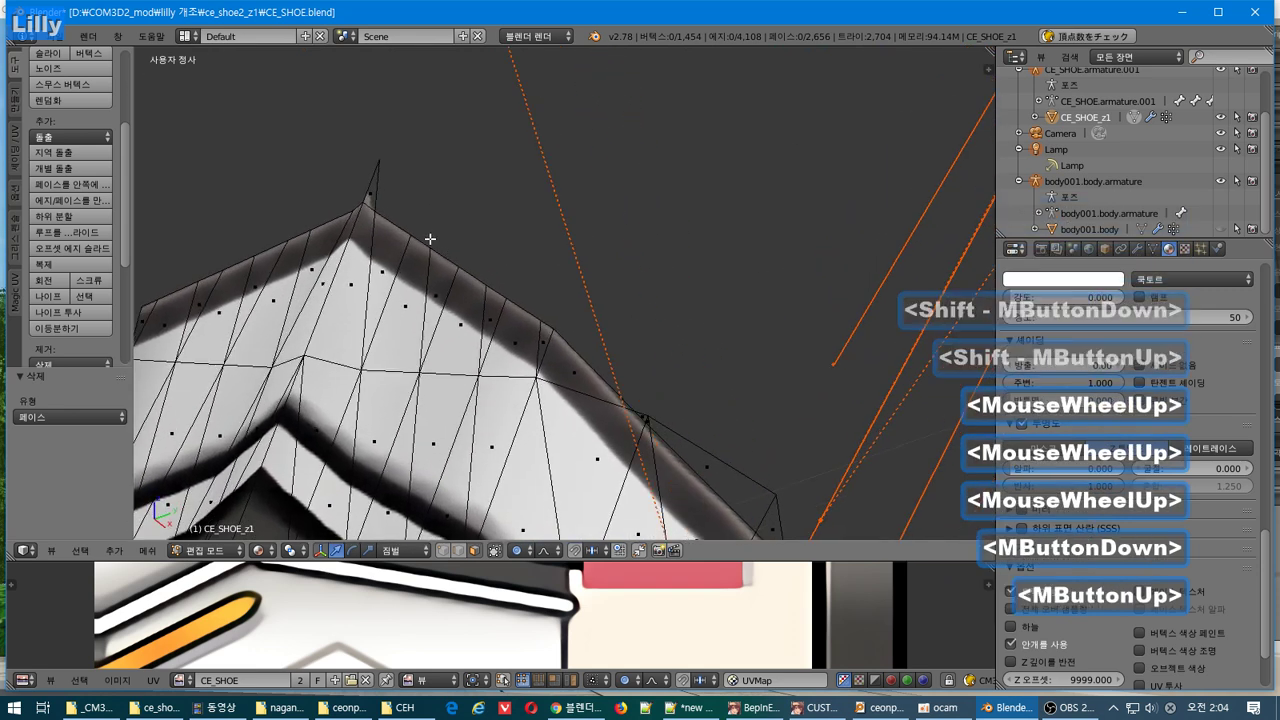
key(b)
drag(371, 197, 363, 190)
key(Delete)
click(395, 195)
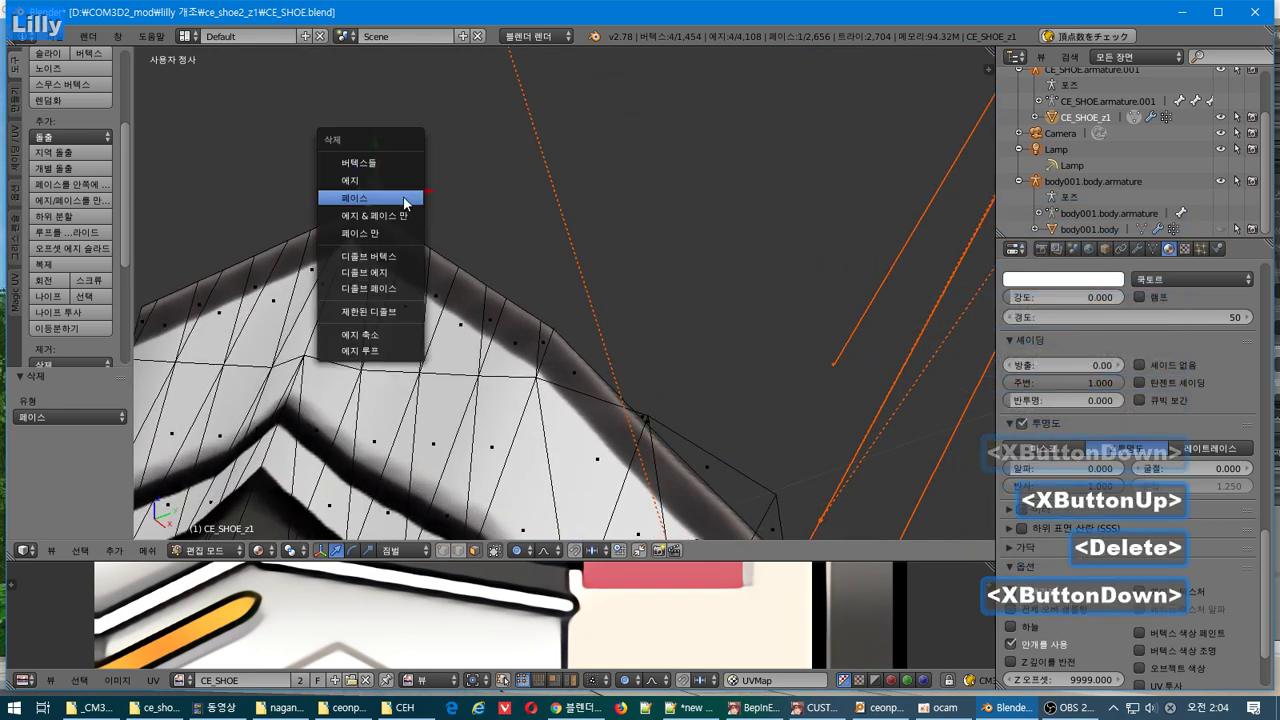
Step: Select the leftover triangles and thin slivers outside the dark outline along the flap's side above the 3D cursor, and delete them
scroll(680, 420, down, 6)
middle_drag(680, 420, 554, 266)
scroll(641, 427, up, 4)
shift+scroll(550, 276, up, 1)
scroll(546, 287, up, 1)
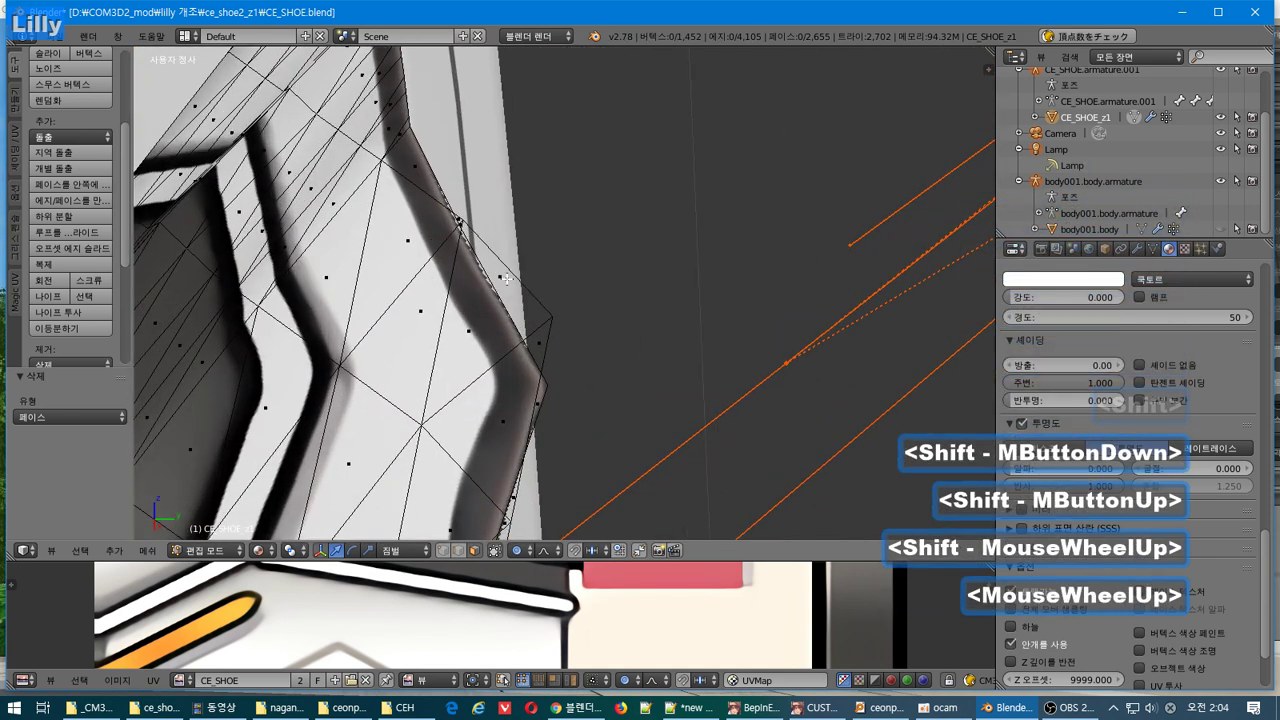
right_click(540, 318)
shift+right_click(463, 228)
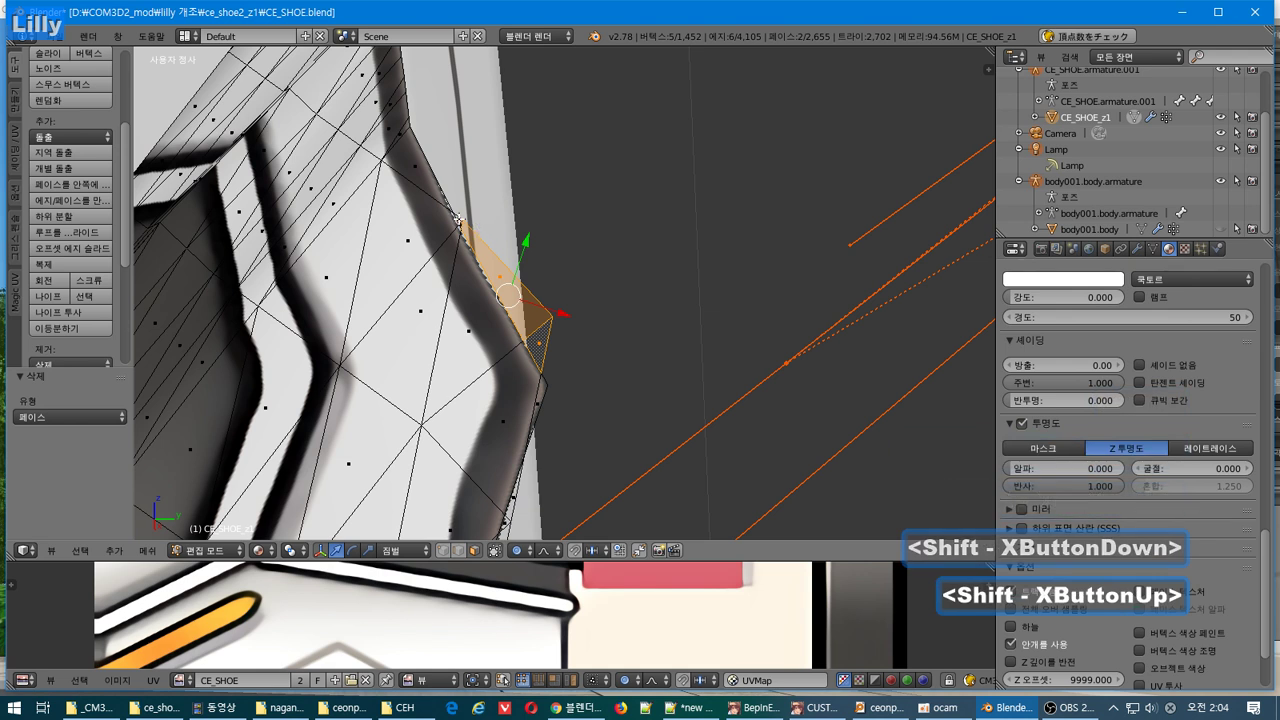
scroll(460, 220, down, 2)
shift+middle_drag(539, 456, 551, 282)
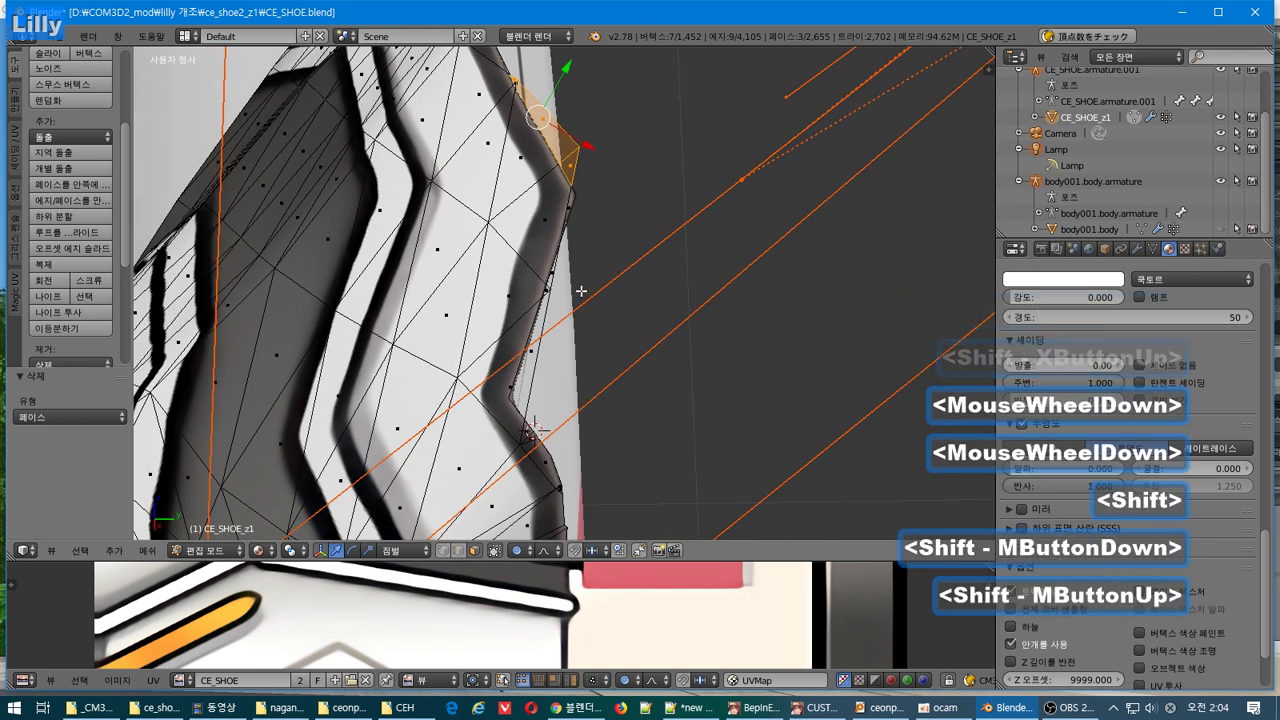
shift+right_click(552, 279)
shift+right_click(548, 291)
shift+right_click(542, 323)
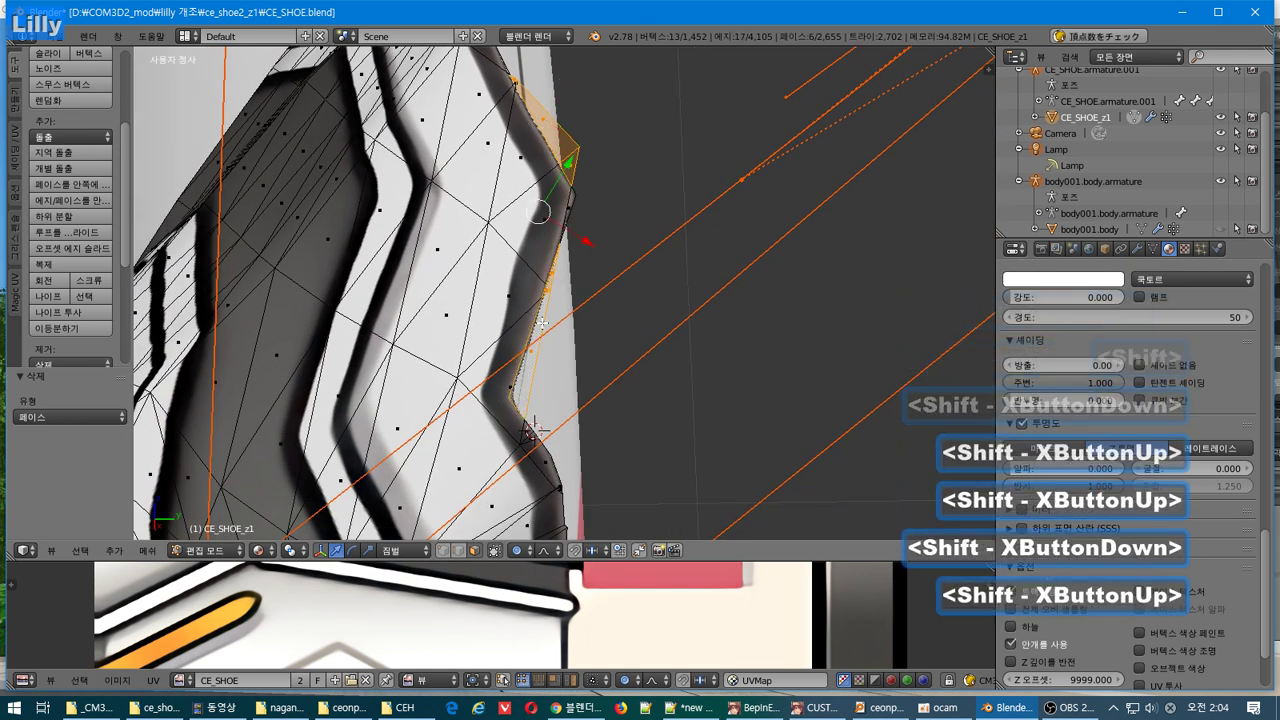
key(Delete)
click(549, 351)
Step: Select the remaining sliver faces outside the dark outline near the flap's lower tip and delete them
scroll(549, 351, down, 4)
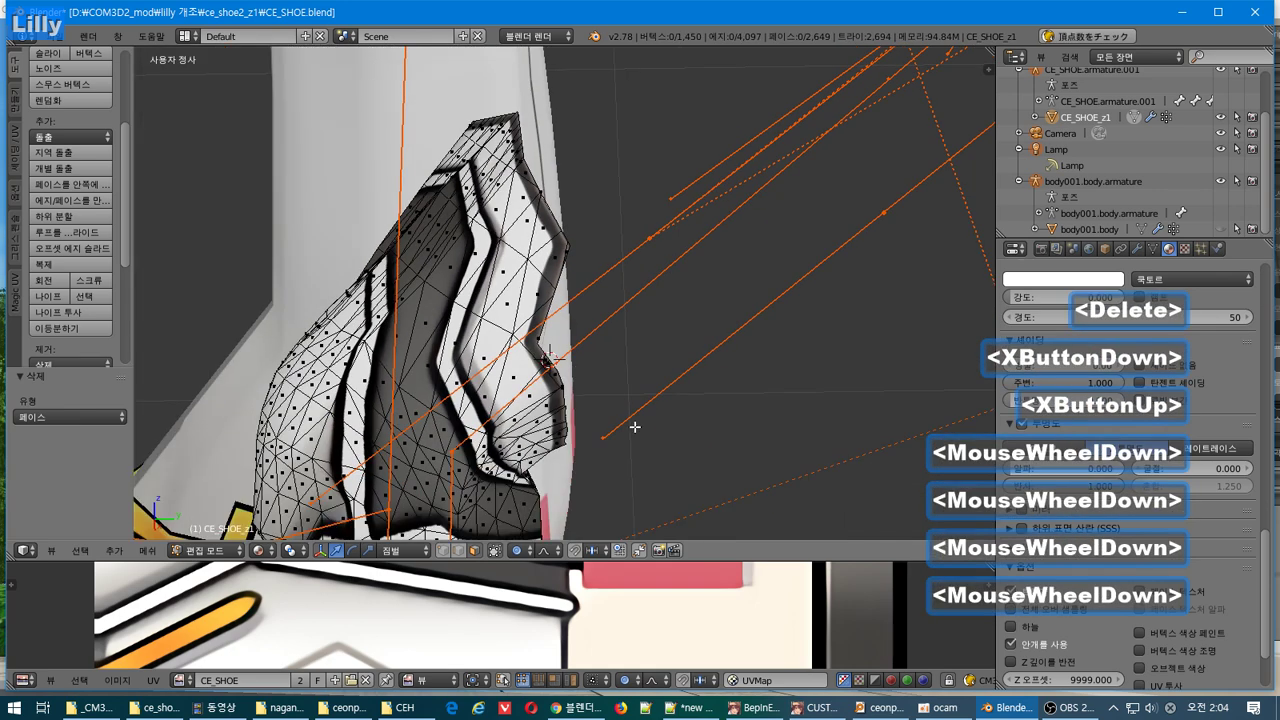
middle_drag(549, 351, 540, 393)
shift+middle_drag(629, 399, 506, 150)
scroll(671, 366, up, 7)
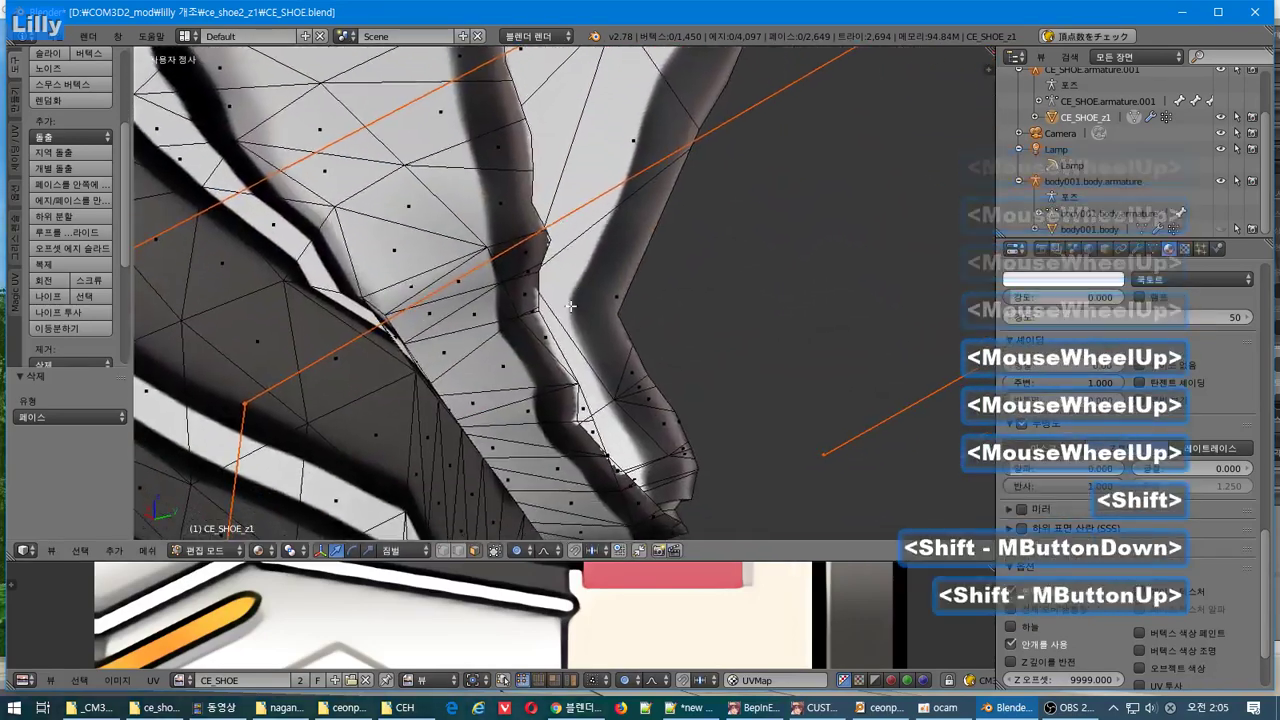
right_click(590, 381)
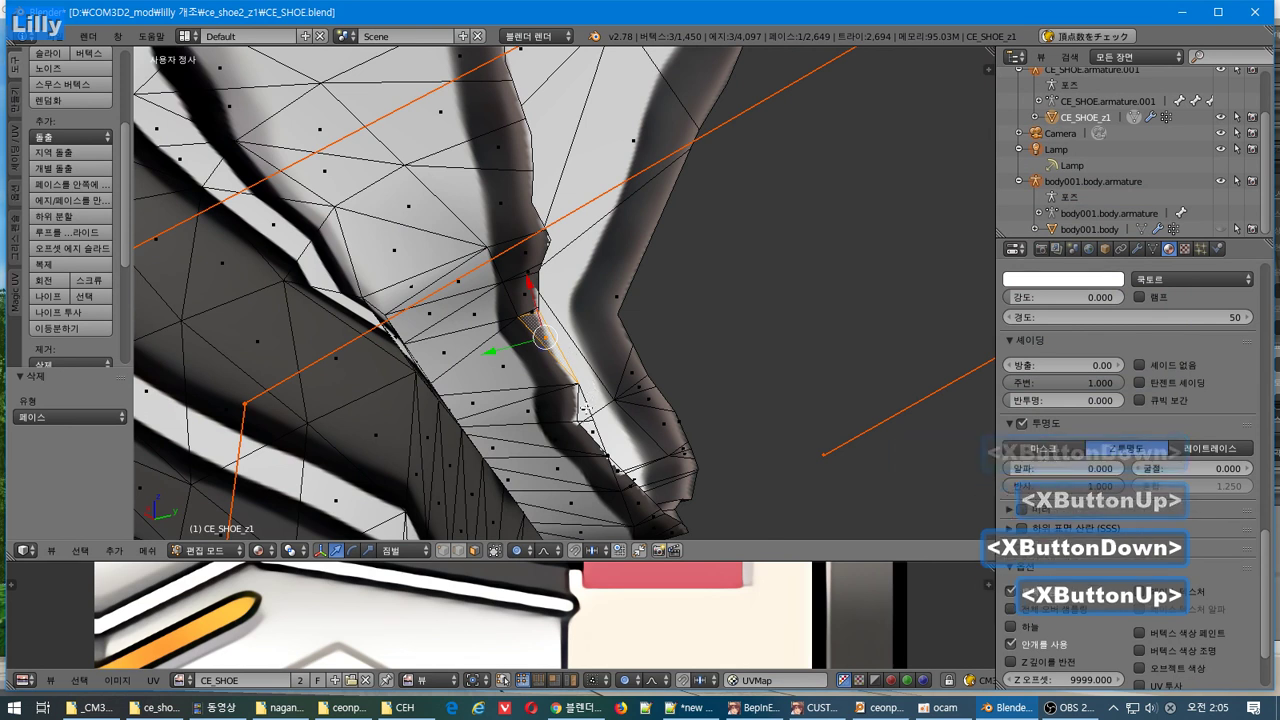
shift+right_click(592, 430)
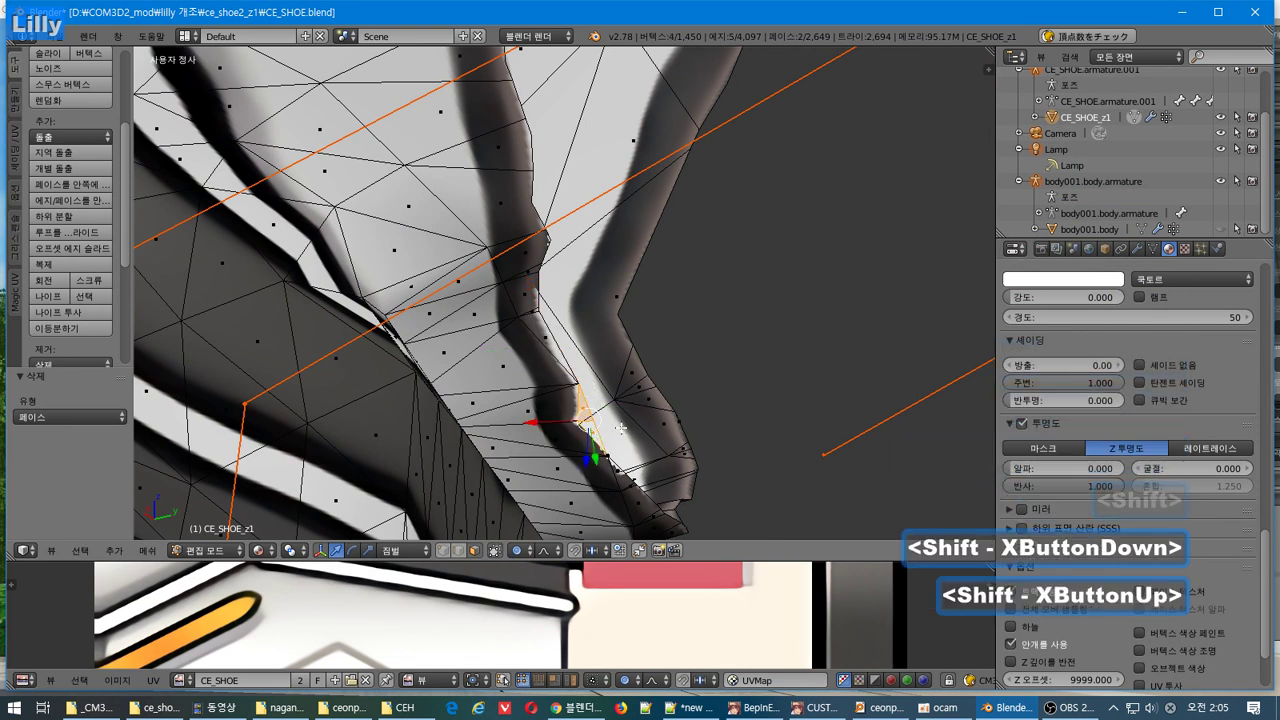
key(Delete)
click(620, 425)
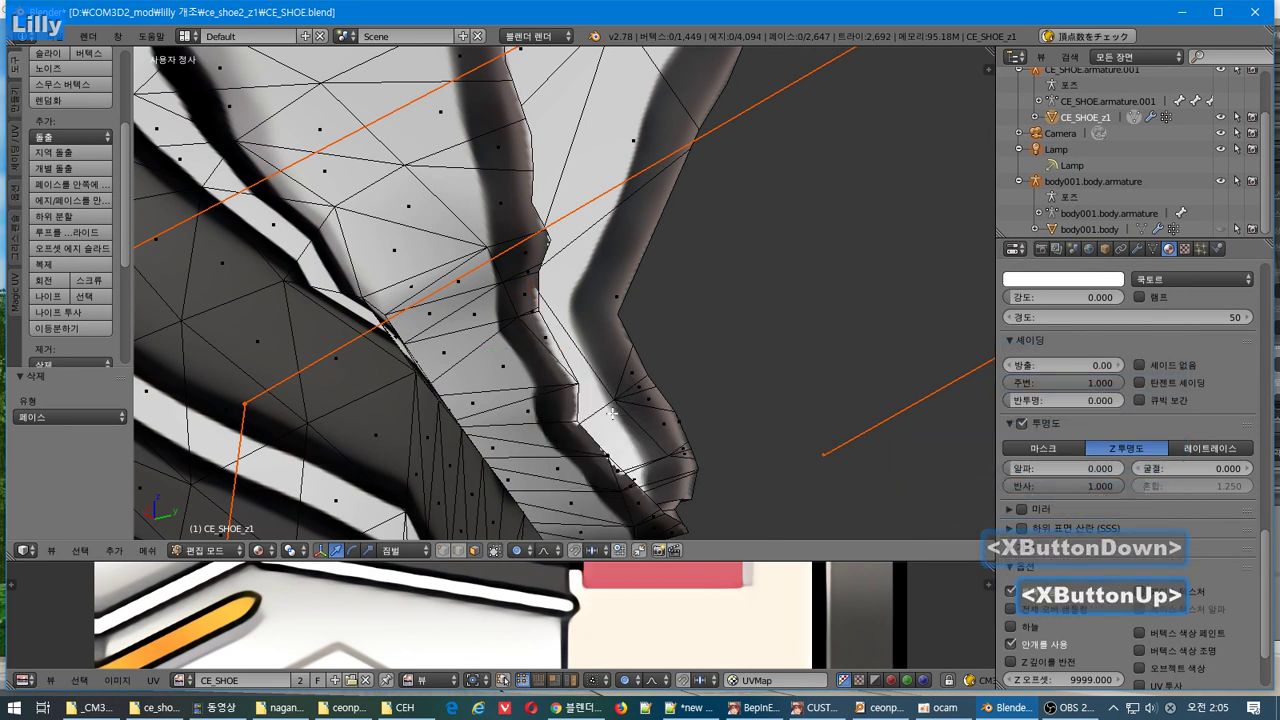
Step: Return the shoe mesh to Object Mode and save it over the existing CE_SHOE.blend file
middle_drag(612, 412, 714, 314)
scroll(620, 430, down, 4)
scroll(620, 430, up, 1)
scroll(620, 430, down, 2)
scroll(646, 390, down, 1)
scroll(646, 390, down, 1)
scroll(646, 390, up, 1)
scroll(646, 390, down, 1)
scroll(740, 357, down, 9)
key(Tab)
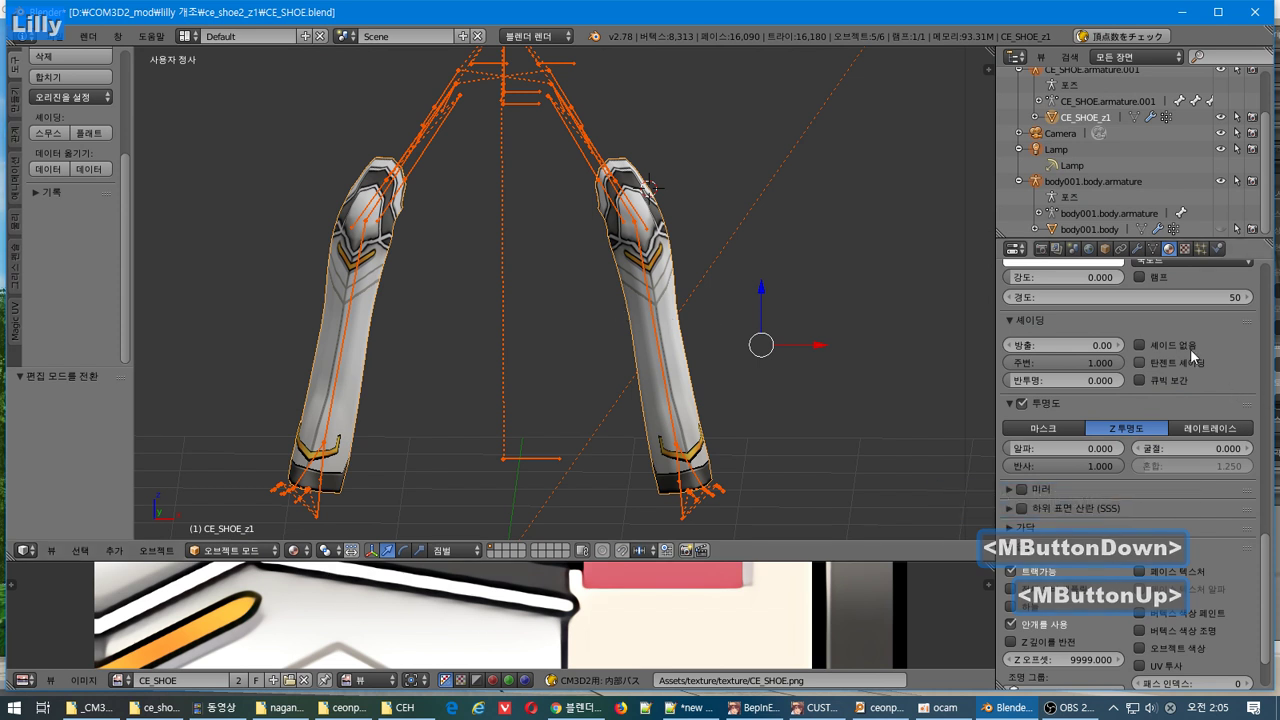
key(ctrl+s)
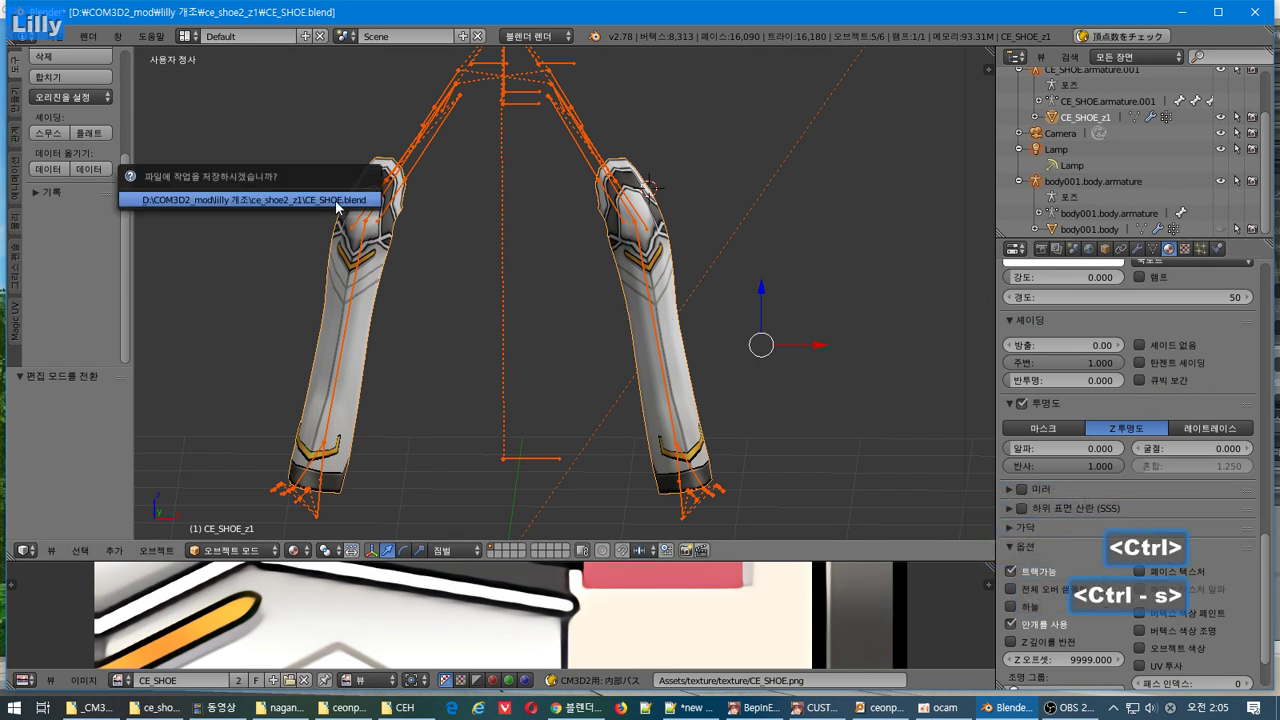
click(332, 202)
Step: Force-apply the Armature and Mirror modifiers of CE_SHOE_z1 with the CM3D2 forced modifier application
click(1105, 249)
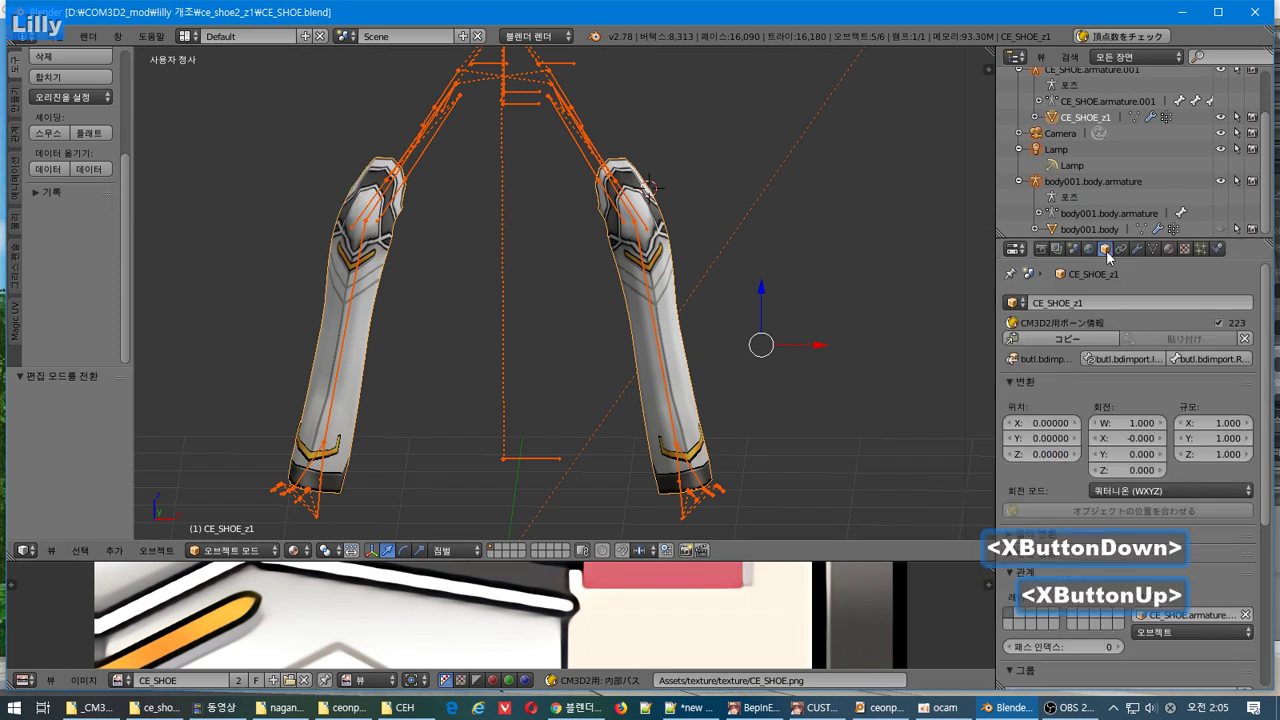
mouse_move(1264, 404)
mouse_down()
mouse_move(1264, 443)
mouse_move(1264, 404)
mouse_up()
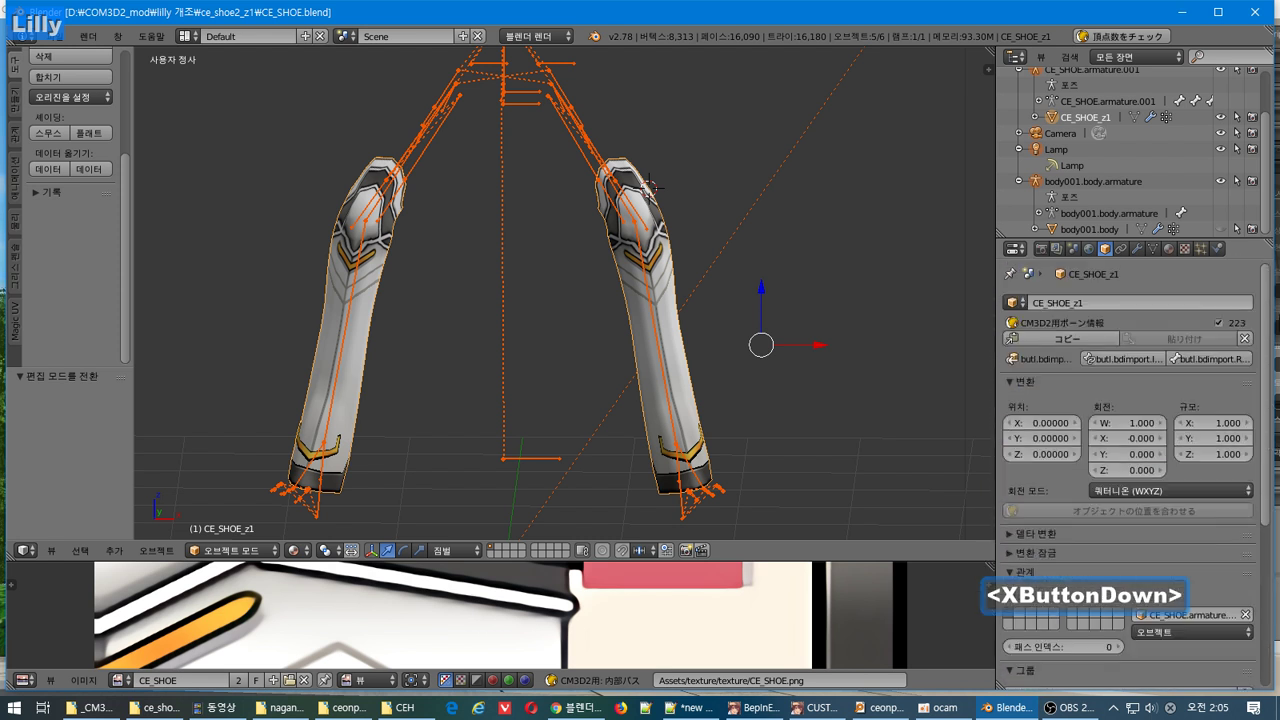
click(1136, 249)
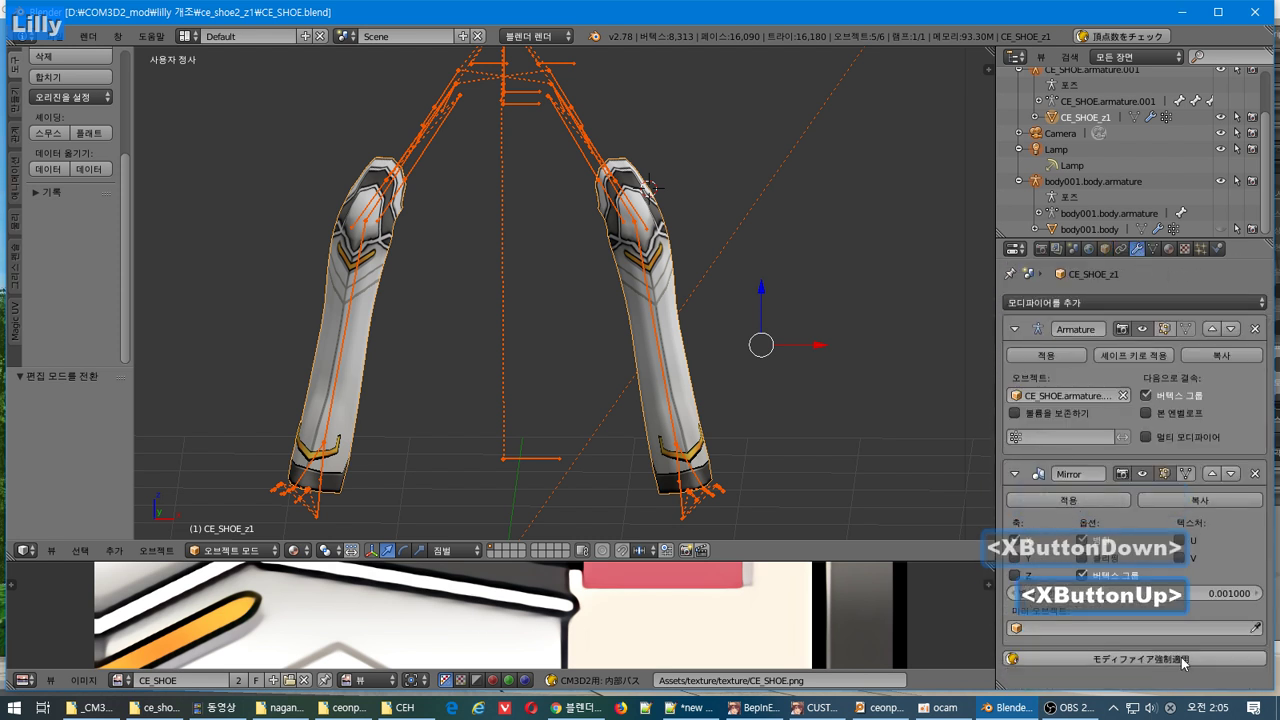
click(1153, 249)
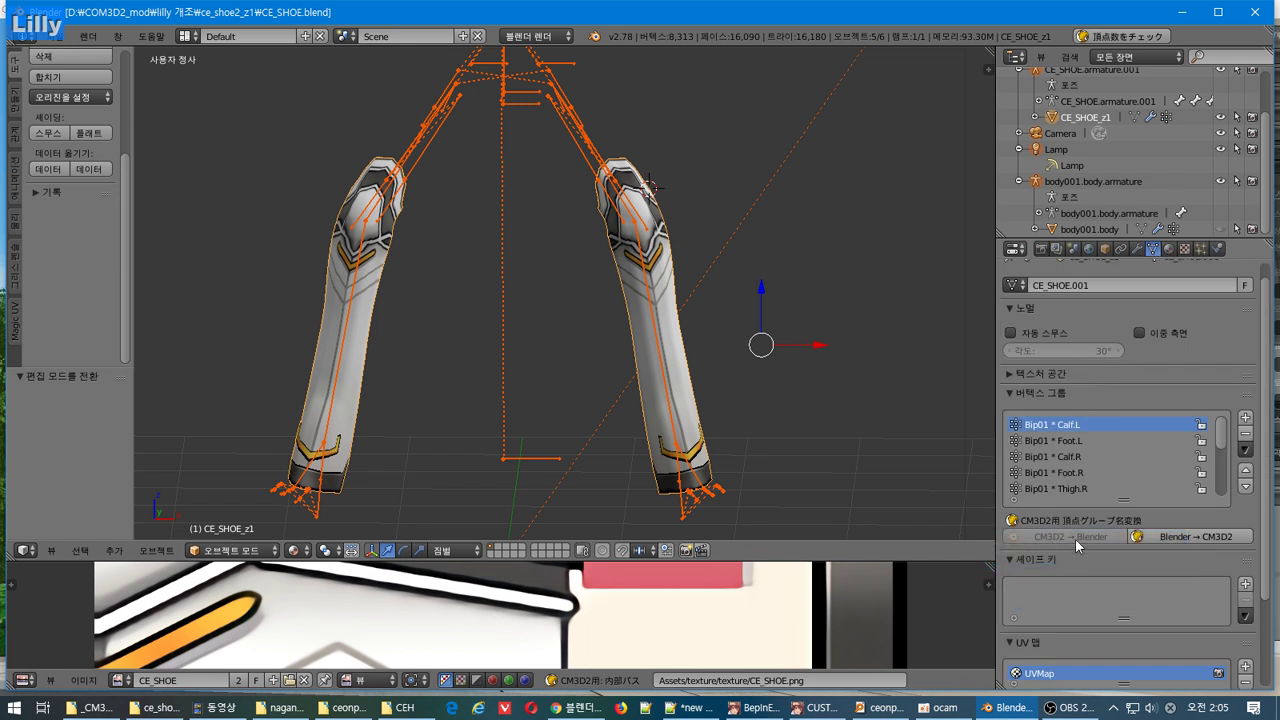
click(1121, 249)
click(1109, 249)
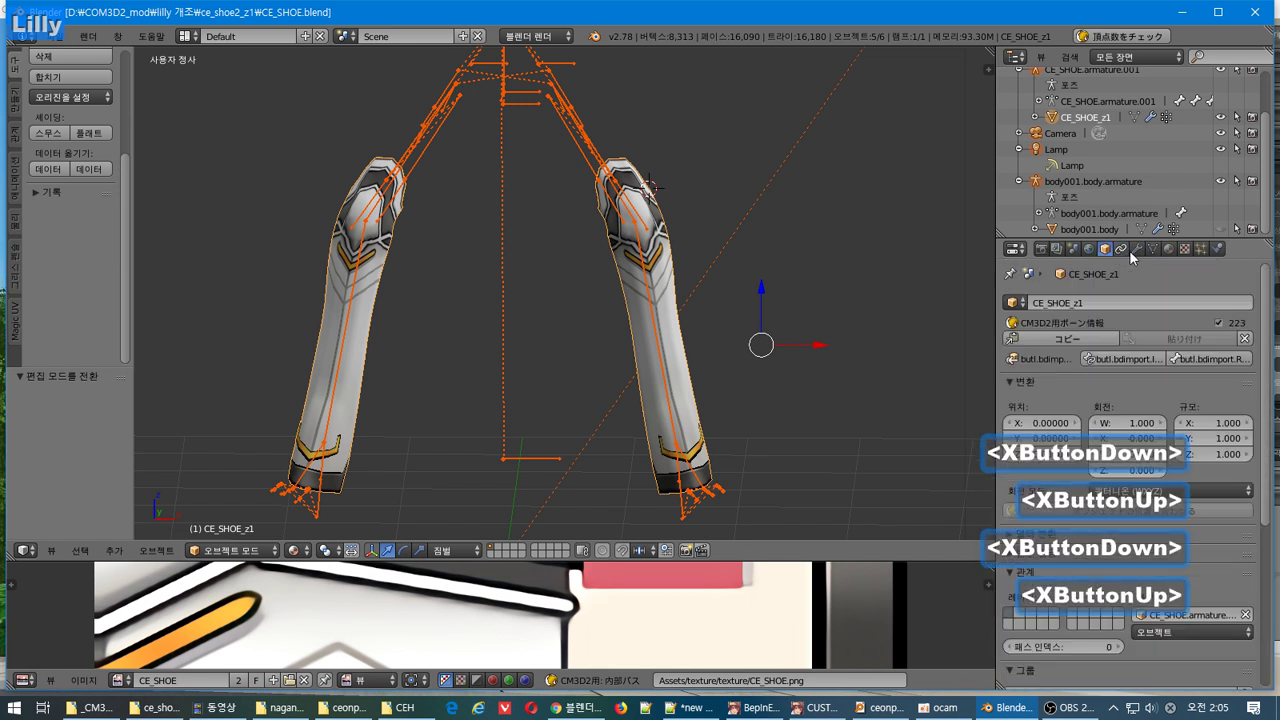
click(1136, 249)
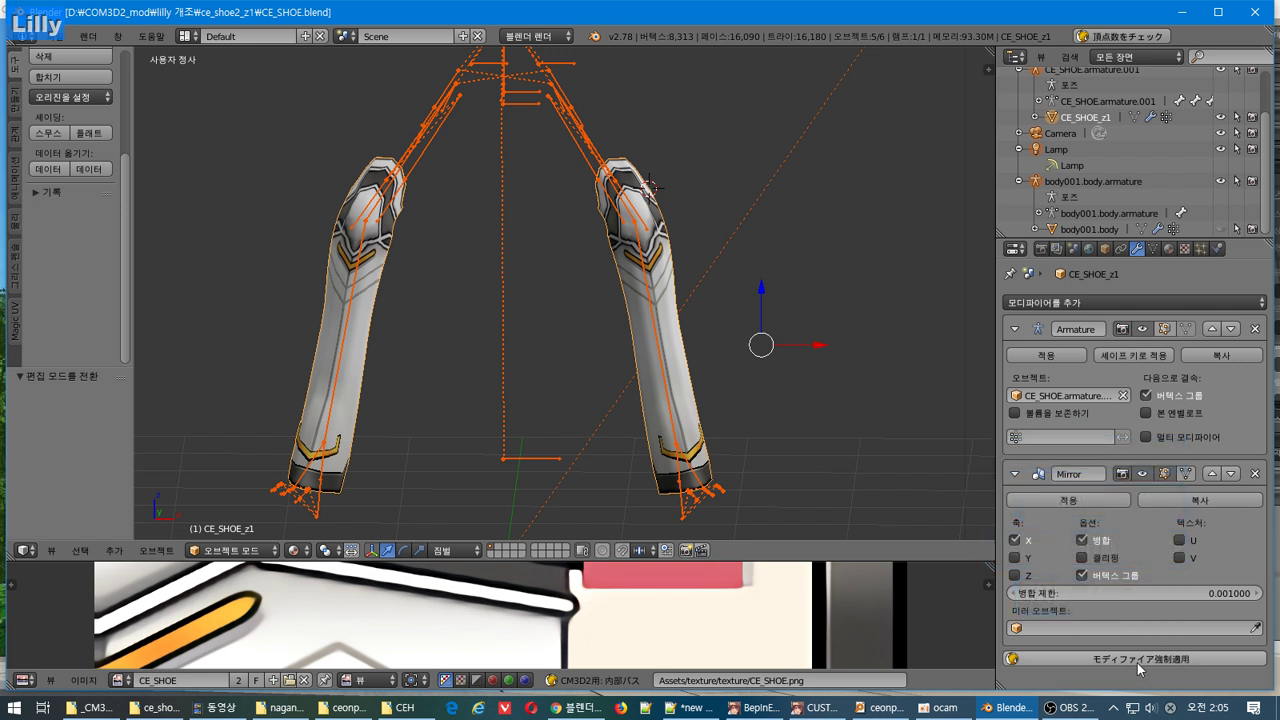
click(1044, 656)
click(1040, 672)
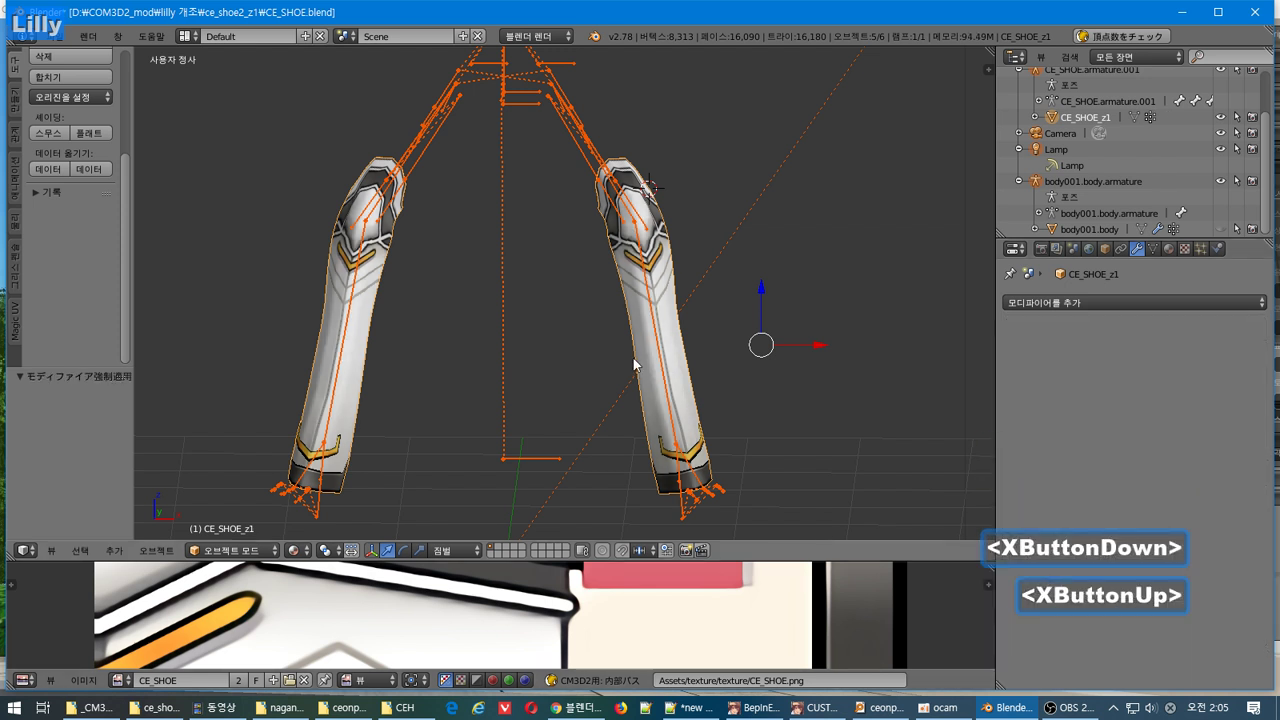
Step: Try to export the shoe mesh as the CM3D2 model file CE_SHOE_z1.model
click(67, 37)
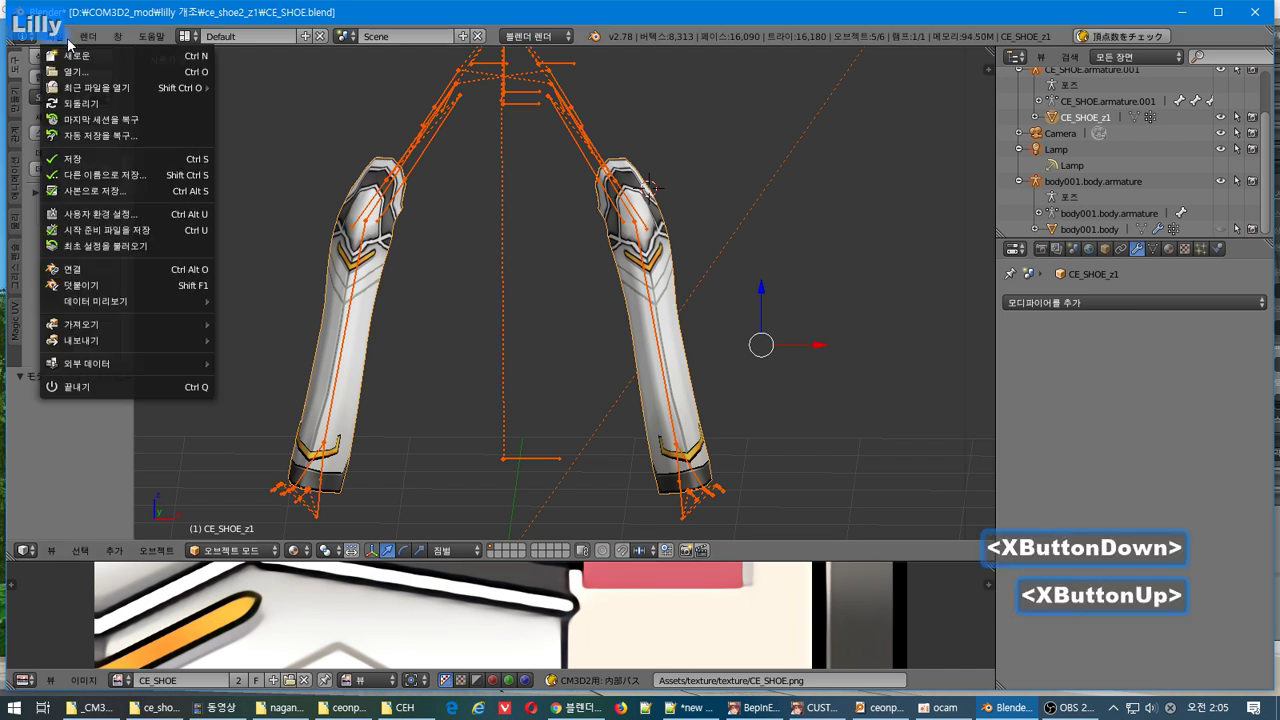
mouse_move(196, 365)
mouse_move(173, 342)
click(338, 487)
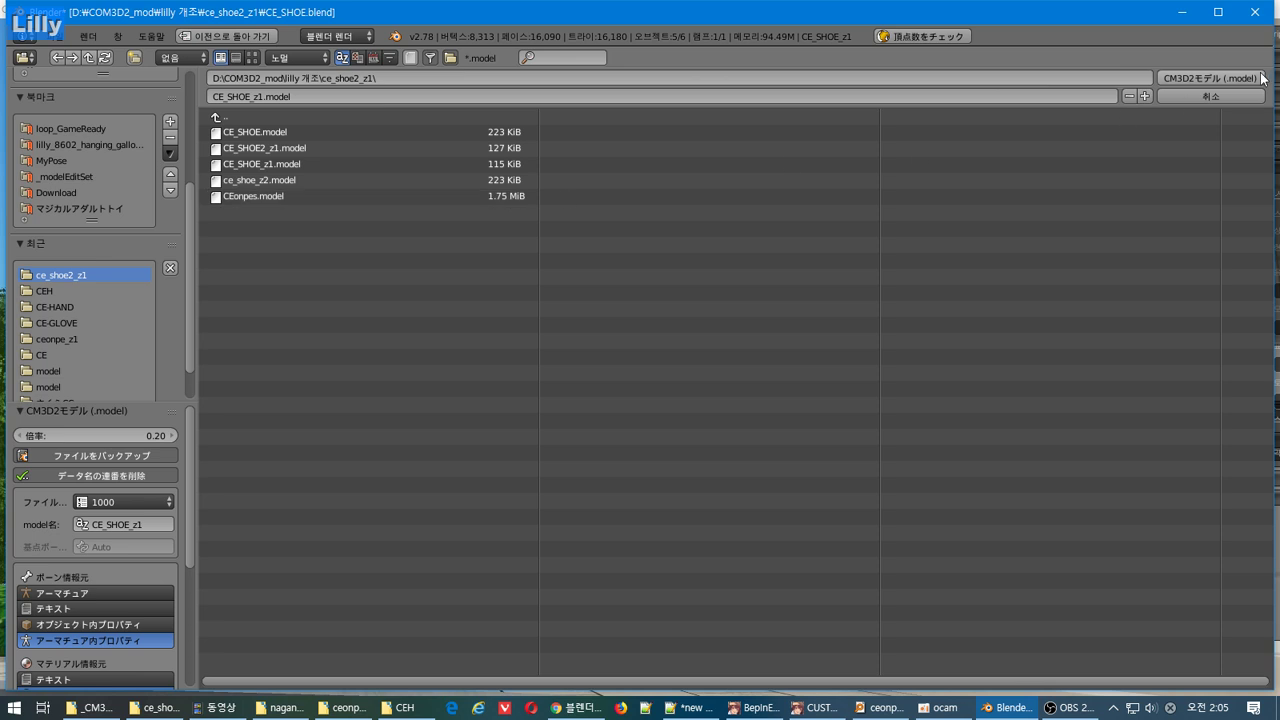
click(1231, 80)
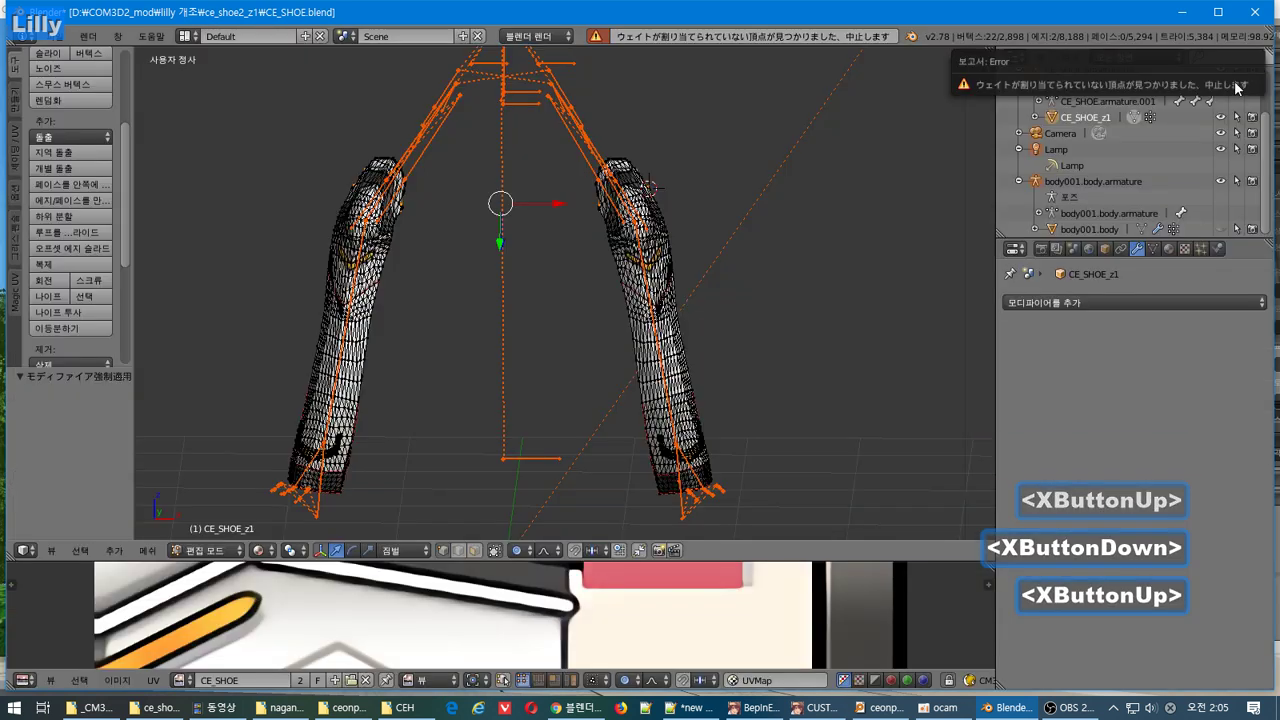
Step: Examine the selected unweighted vertices along the flap's trimmed edge and look through the mesh's material, texture and modifier properties
scroll(763, 291, down, 1)
scroll(745, 293, up, 2)
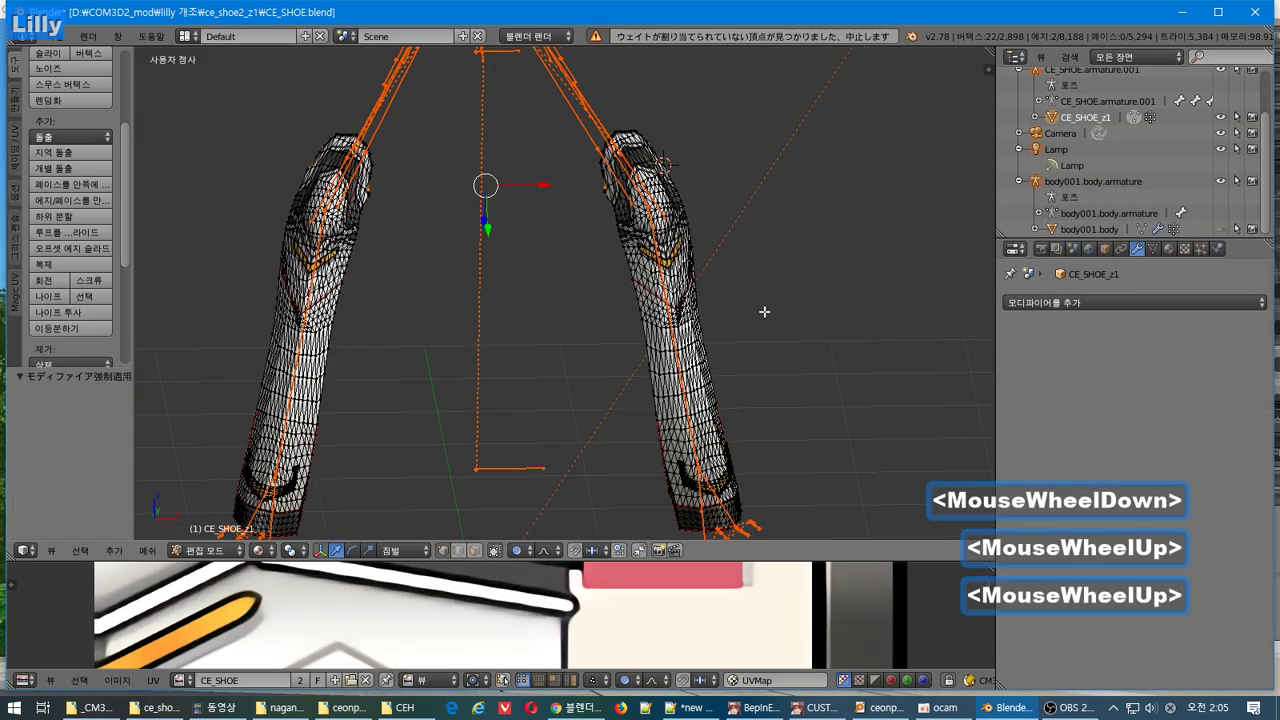
middle_drag(764, 312, 628, 332)
scroll(729, 206, up, 5)
scroll(755, 175, up, 2)
scroll(699, 324, up, 1)
click(1170, 249)
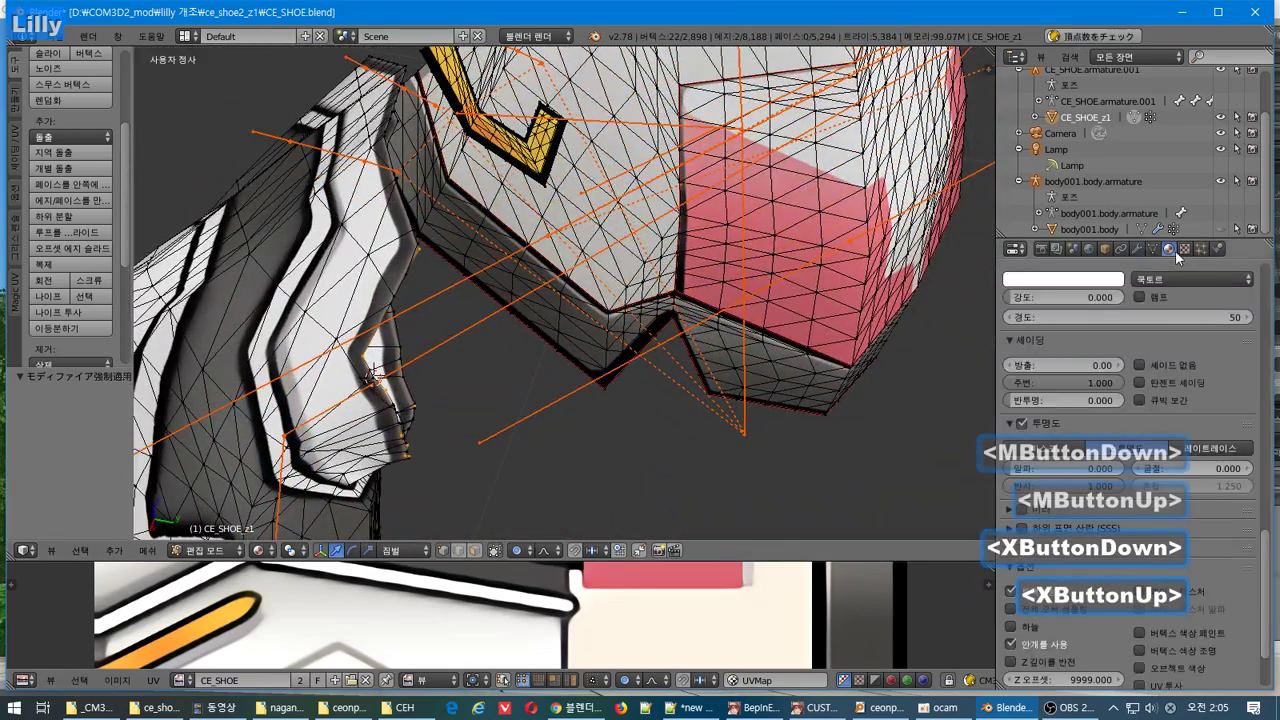
click(1186, 249)
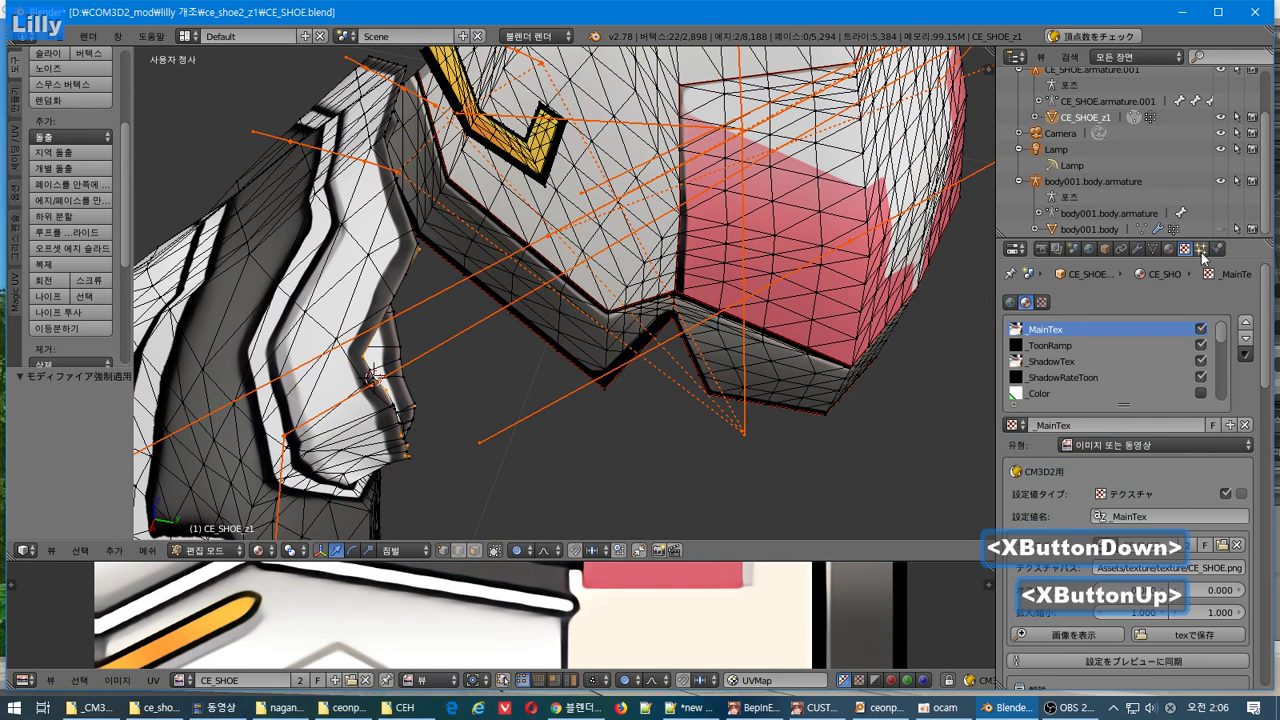
click(1201, 251)
click(1185, 250)
click(1169, 250)
click(1142, 251)
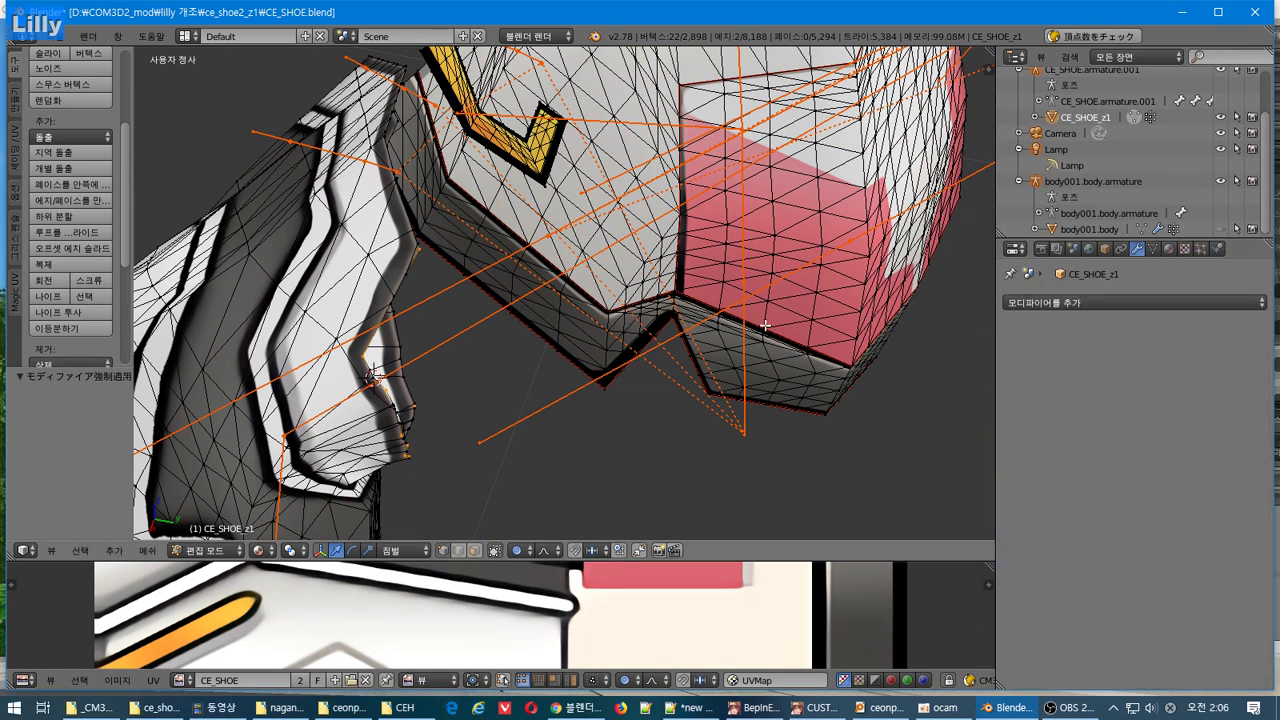
Step: Subdivide the selected edges along the flap's cut outline with one cut
scroll(720, 323, up, 3)
mouse_move(380, 263)
middle_down()
mouse_move(383, 237)
mouse_move(400, 277)
mouse_move(400, 261)
middle_up()
scroll(389, 261, up, 3)
scroll(389, 261, up, 2)
scroll(400, 260, down, 2)
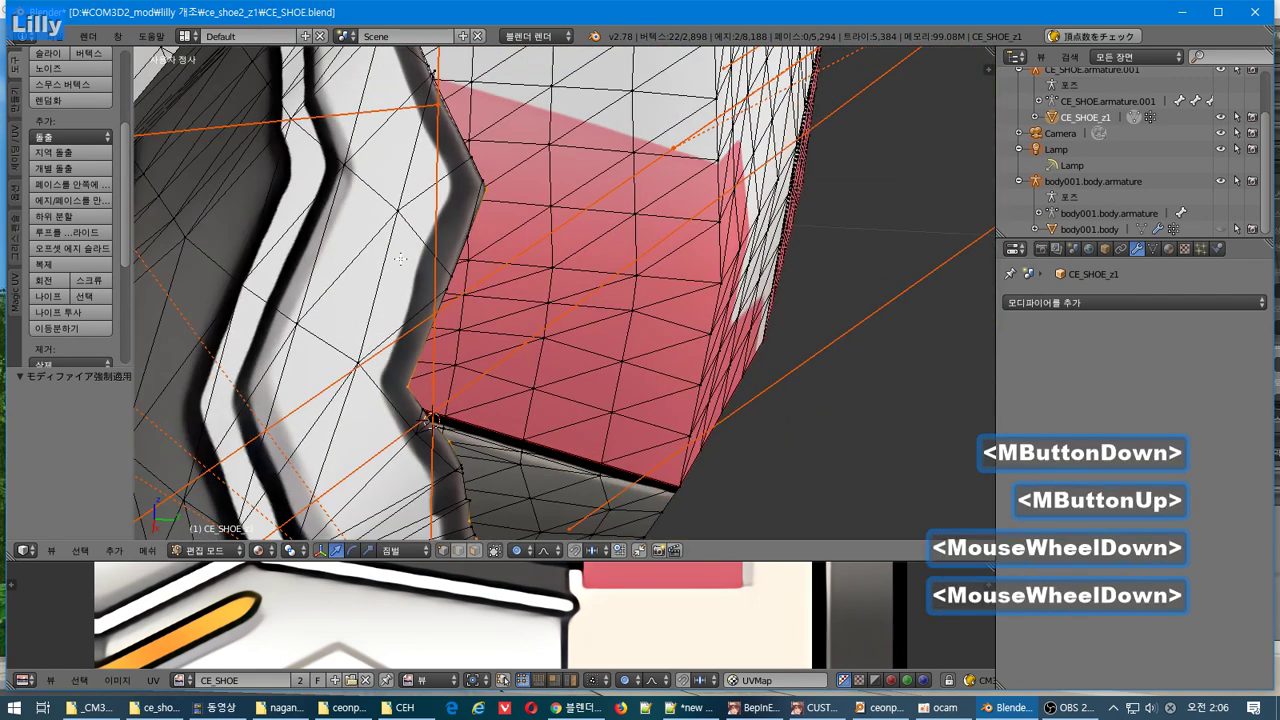
scroll(400, 259, down, 1)
scroll(400, 259, up, 2)
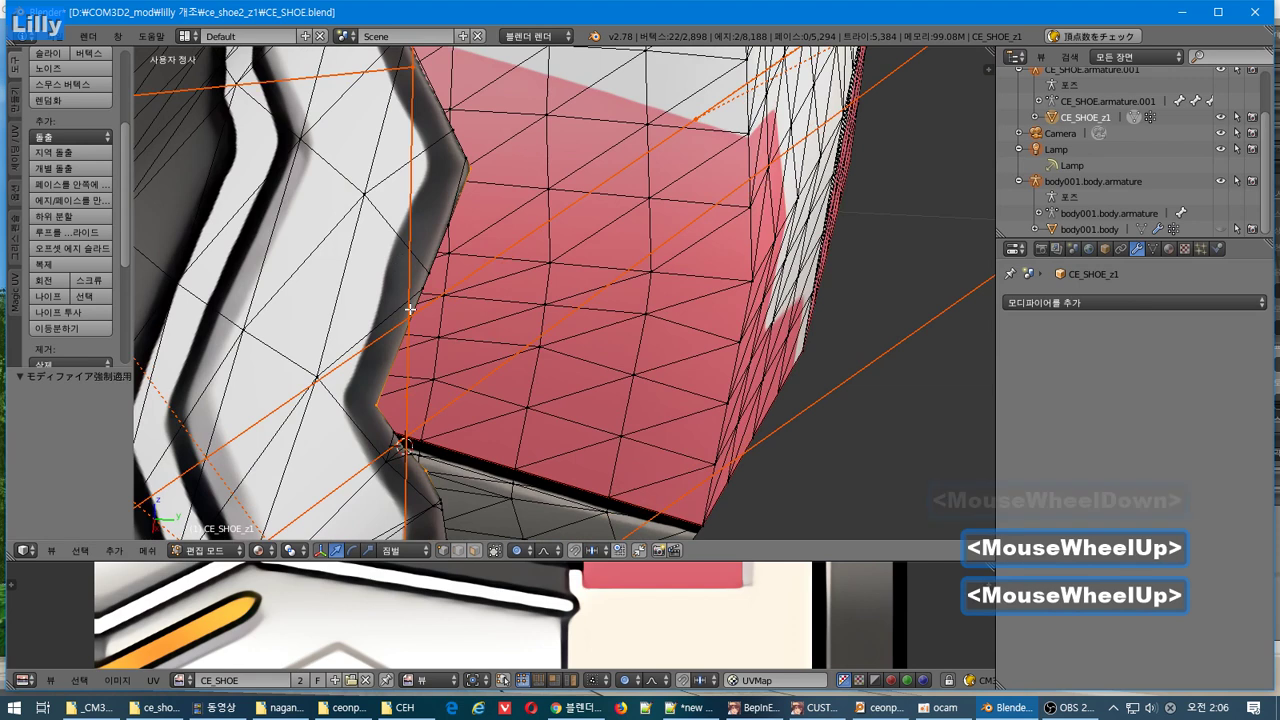
scroll(410, 310, up, 2)
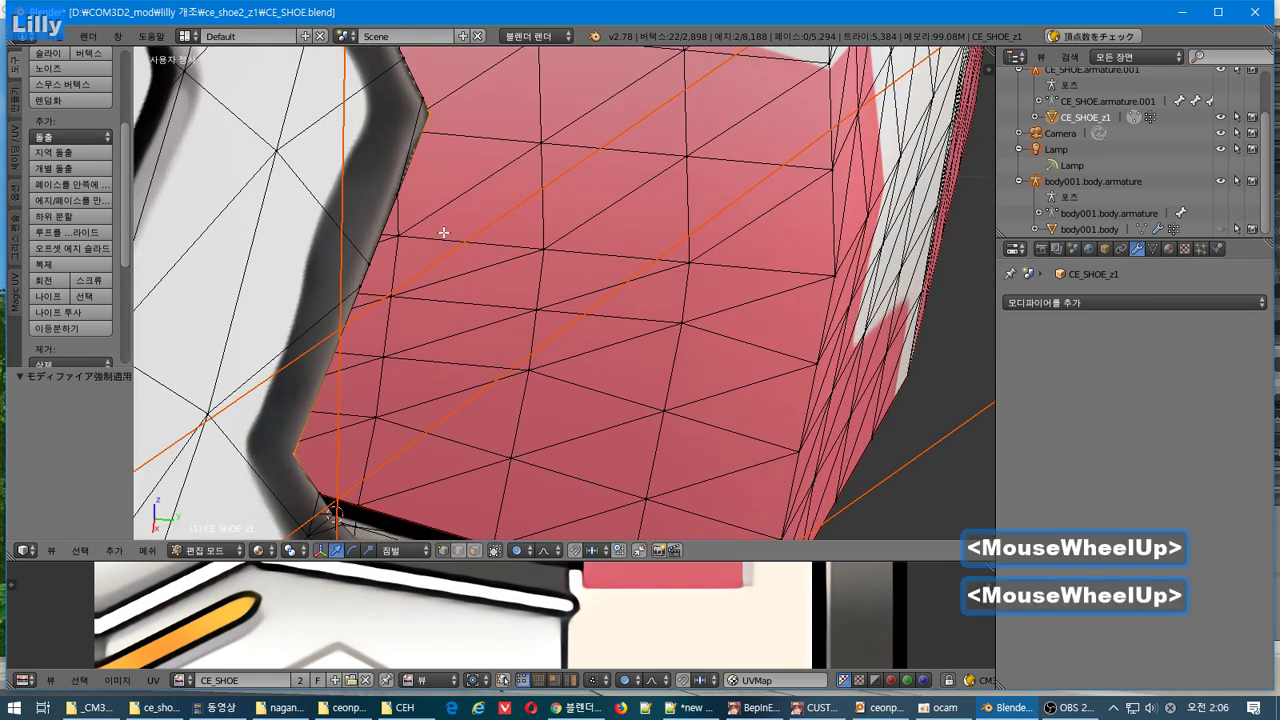
middle_drag(439, 240, 436, 322)
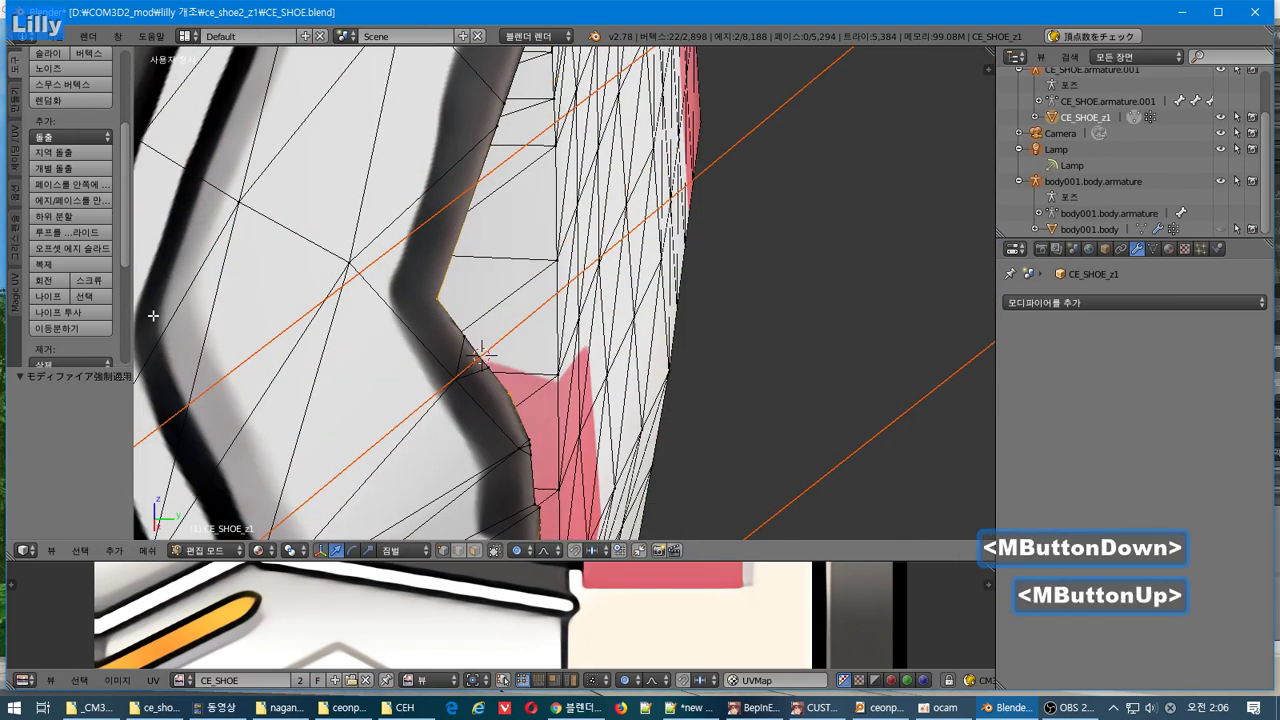
click(57, 218)
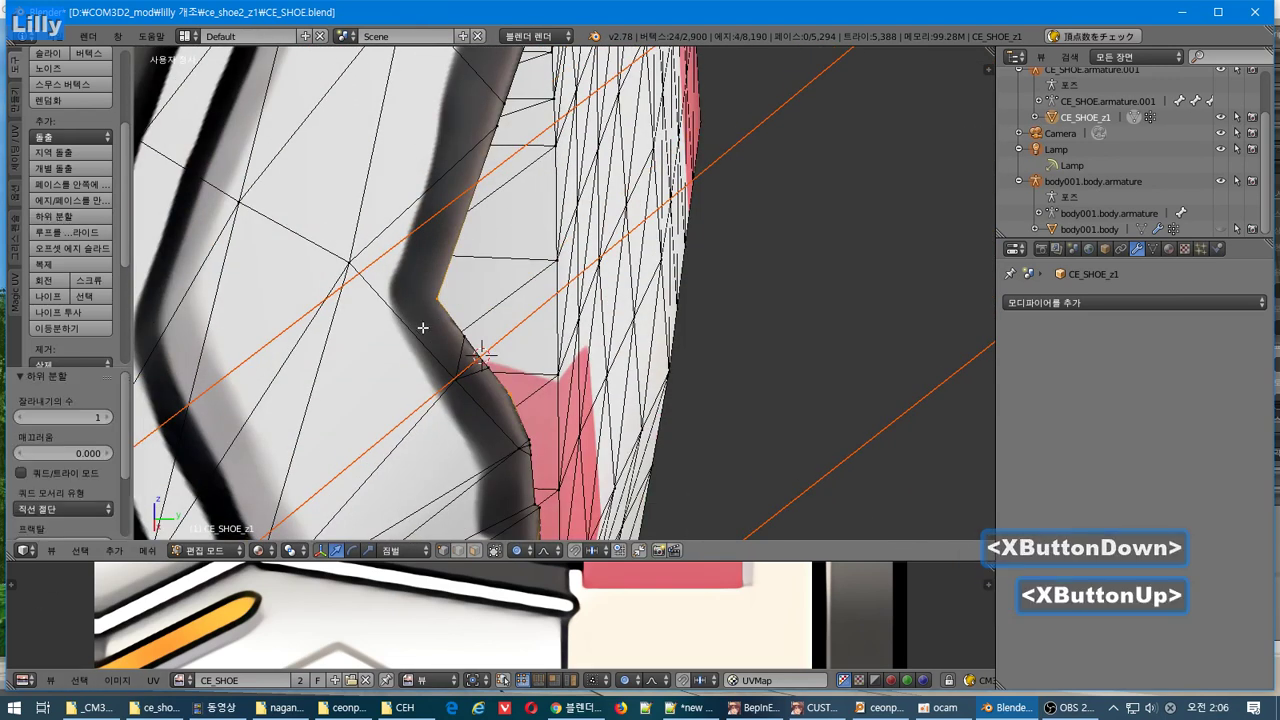
Step: Grow the selection to the faces around the flap's cut outline and triangulate them
key(ctrl+KP_Add)
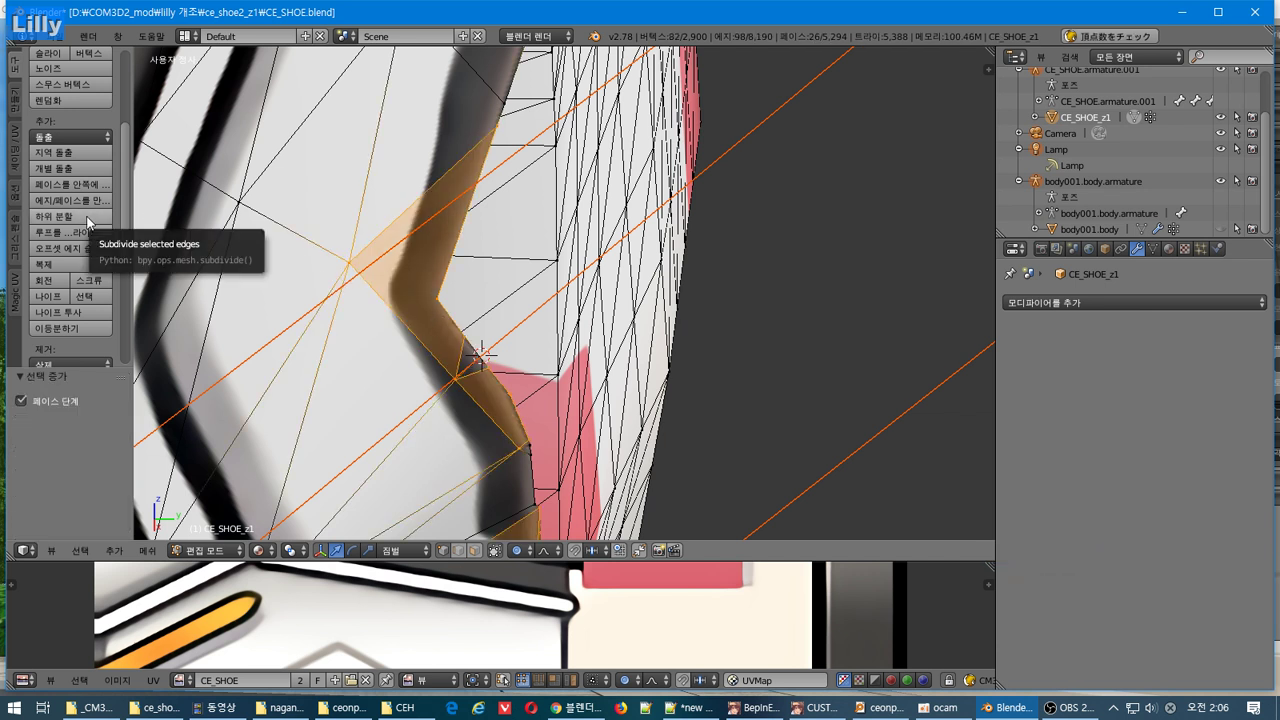
click(148, 551)
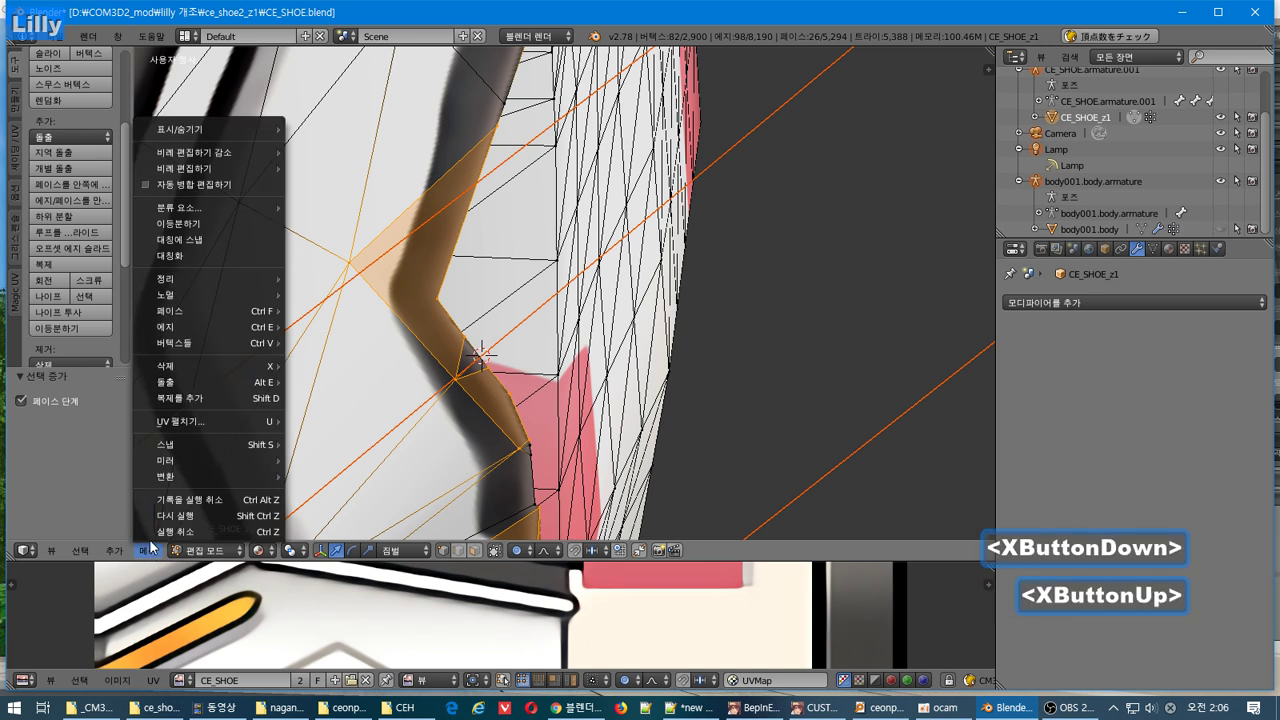
mouse_move(226, 312)
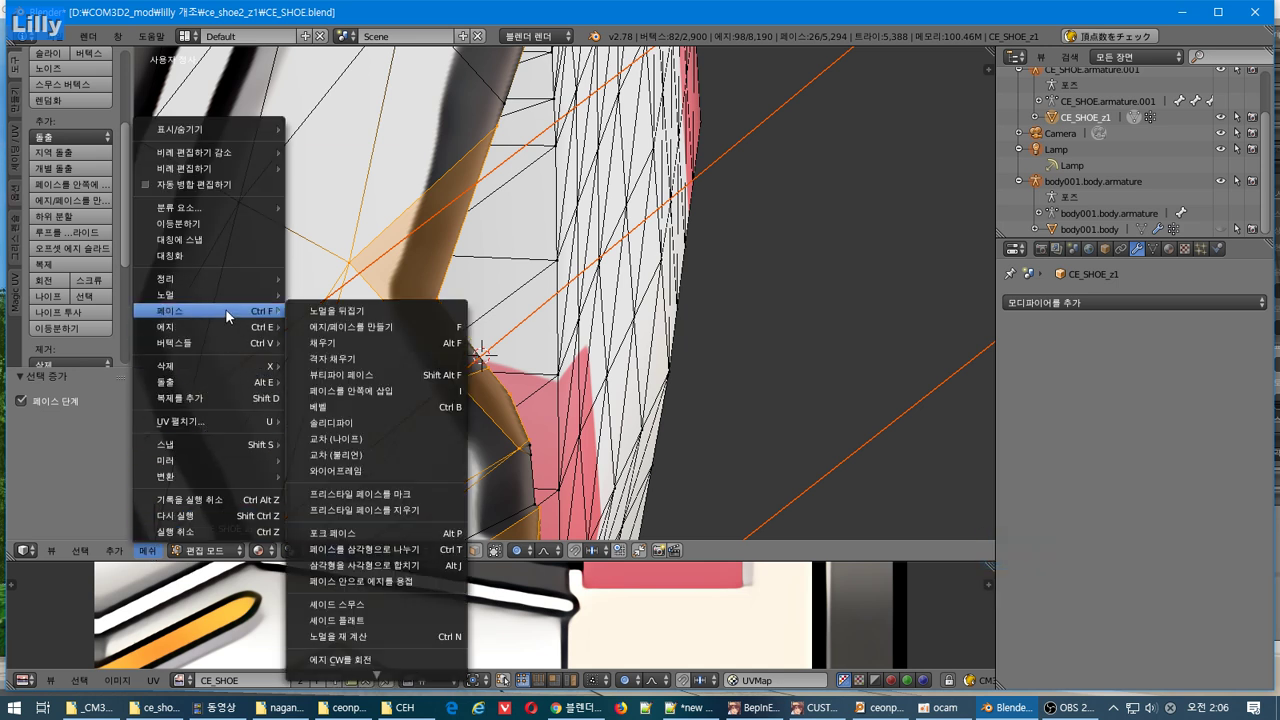
click(419, 551)
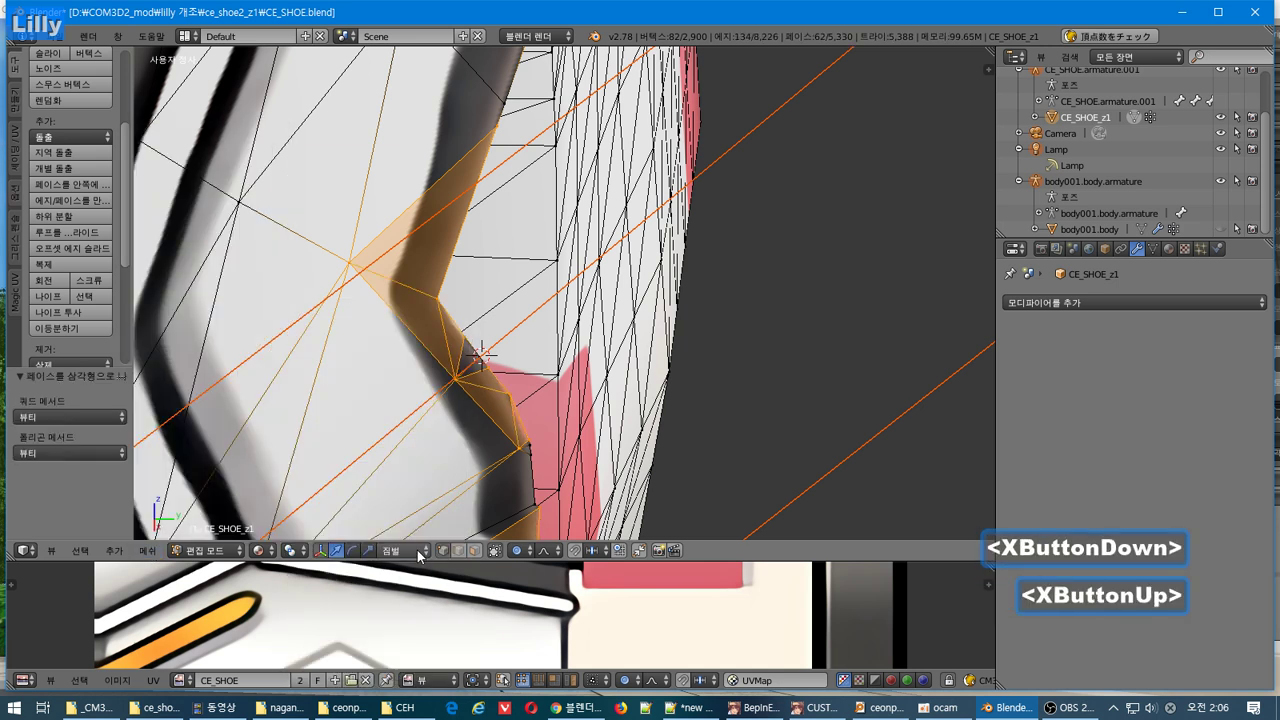
Step: Try the CM3D2 model export again with the triangulated flap faces
scroll(551, 411, down, 4)
mouse_move(551, 410)
middle_down()
mouse_move(543, 395)
mouse_move(554, 434)
mouse_move(541, 401)
middle_up()
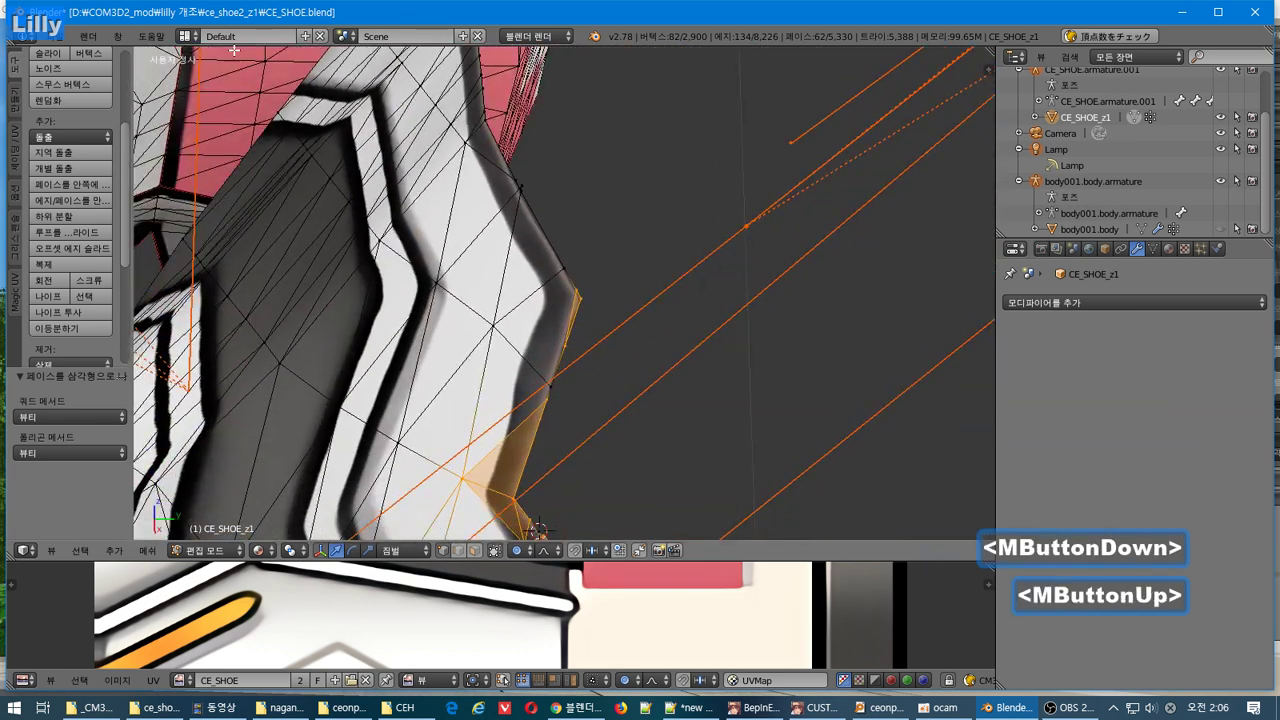
click(68, 40)
mouse_move(120, 344)
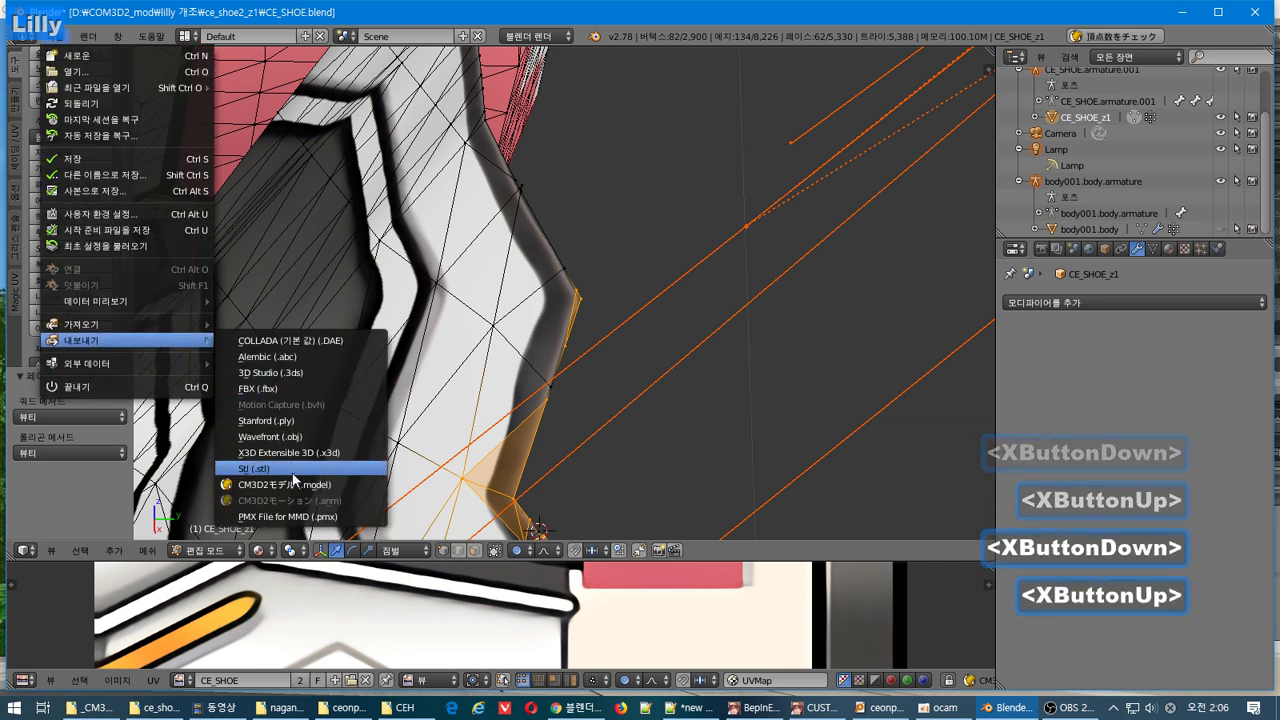
click(331, 458)
click(1240, 79)
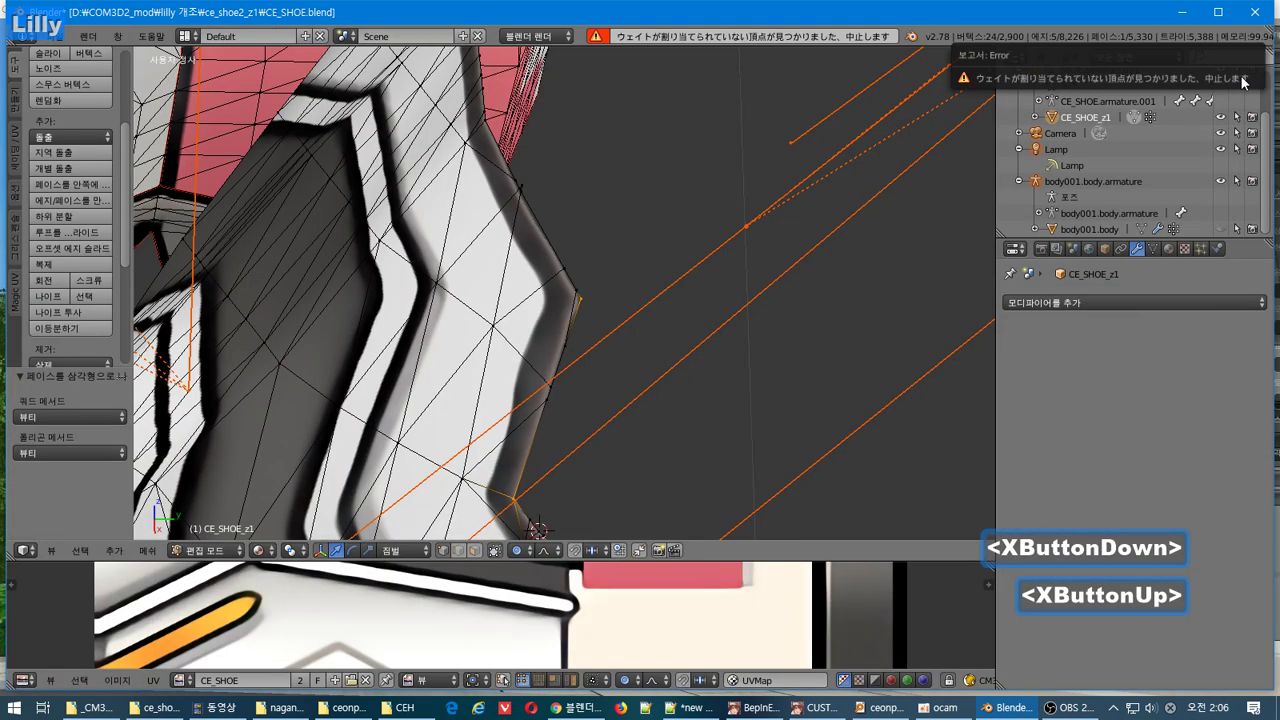
Step: Open the CE_SHOE_z1 mesh's vertex groups and display the flap's Bip01 * Calf.L weights in Weight Paint mode
middle_drag(617, 363, 563, 324)
scroll(465, 299, up, 2)
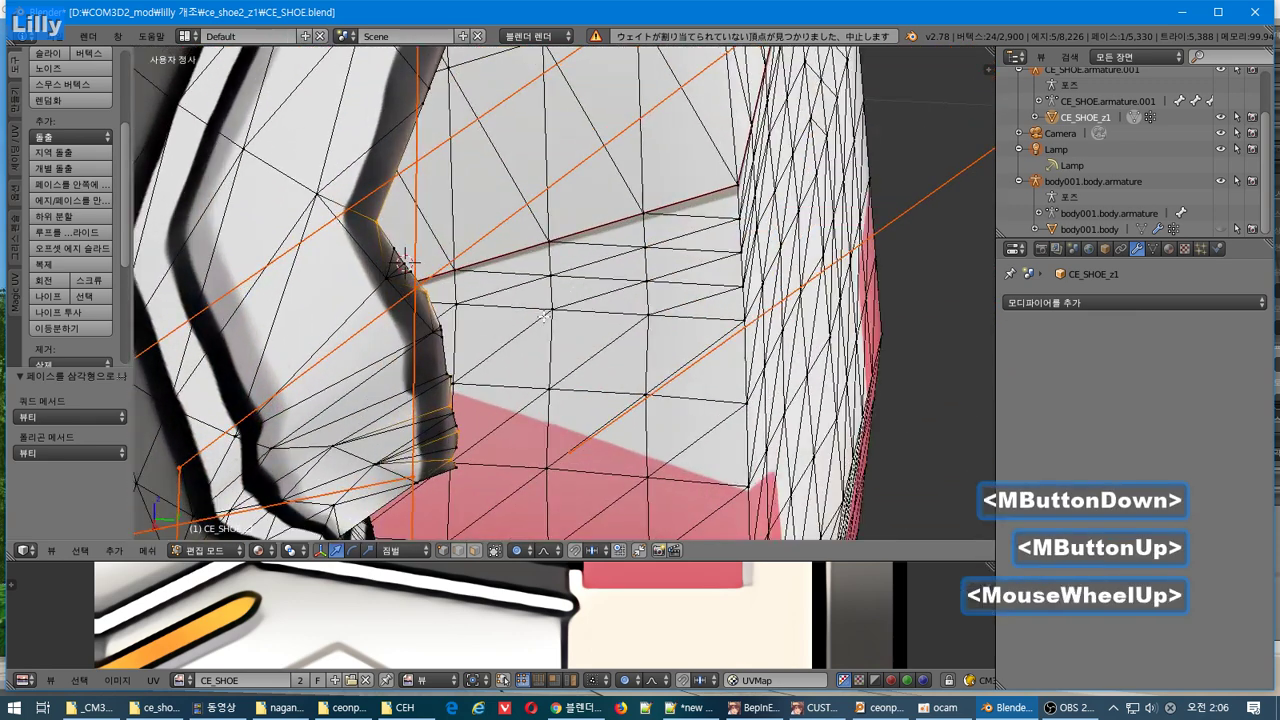
scroll(465, 299, up, 1)
scroll(465, 299, down, 3)
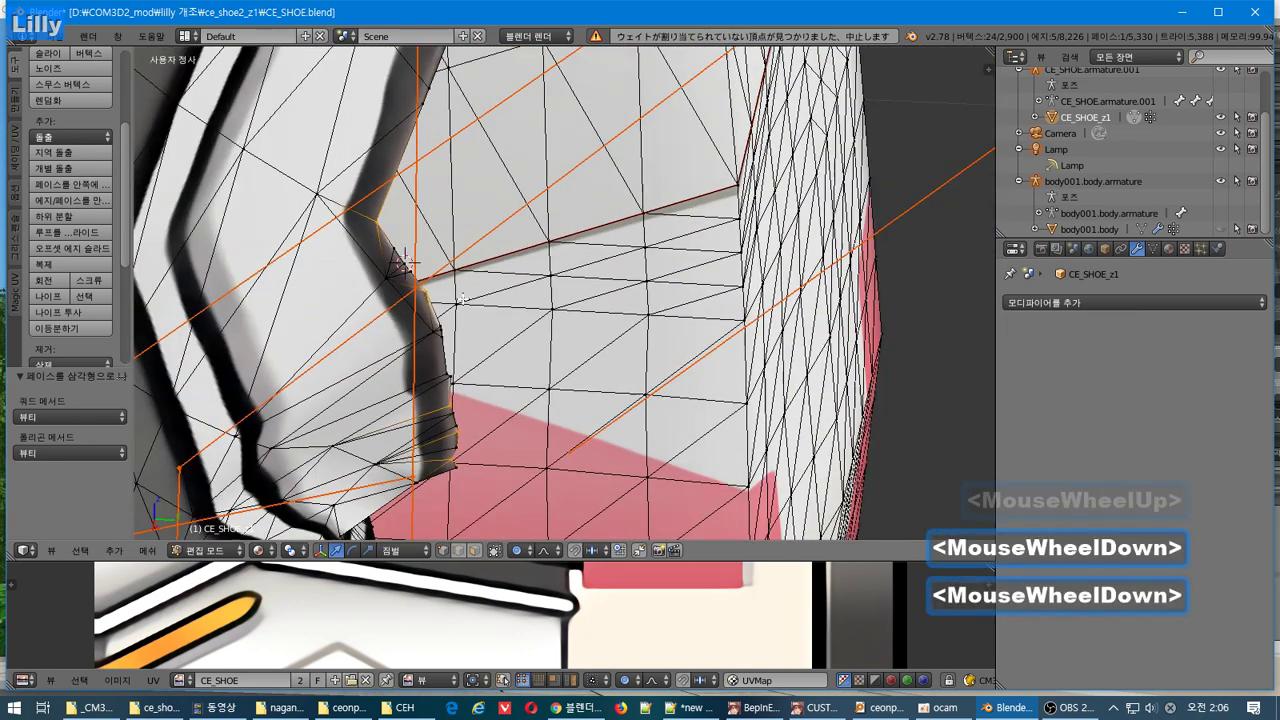
middle_drag(465, 299, 599, 270)
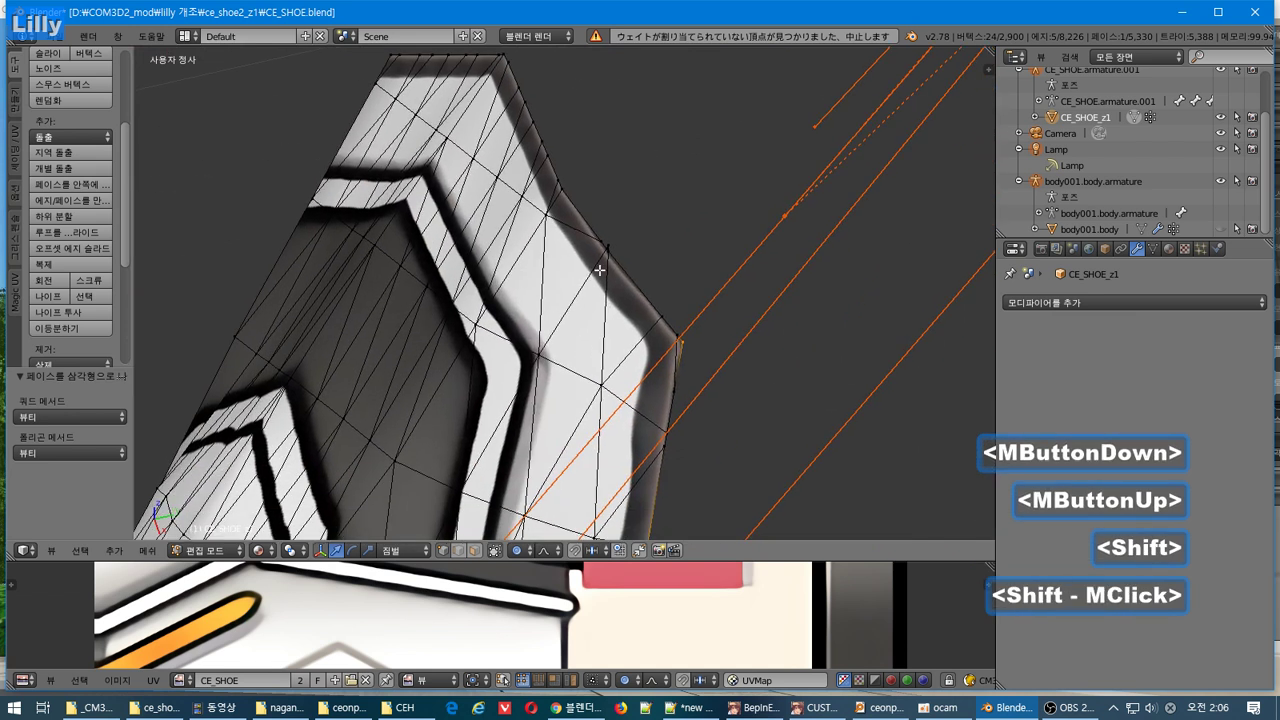
click(1153, 250)
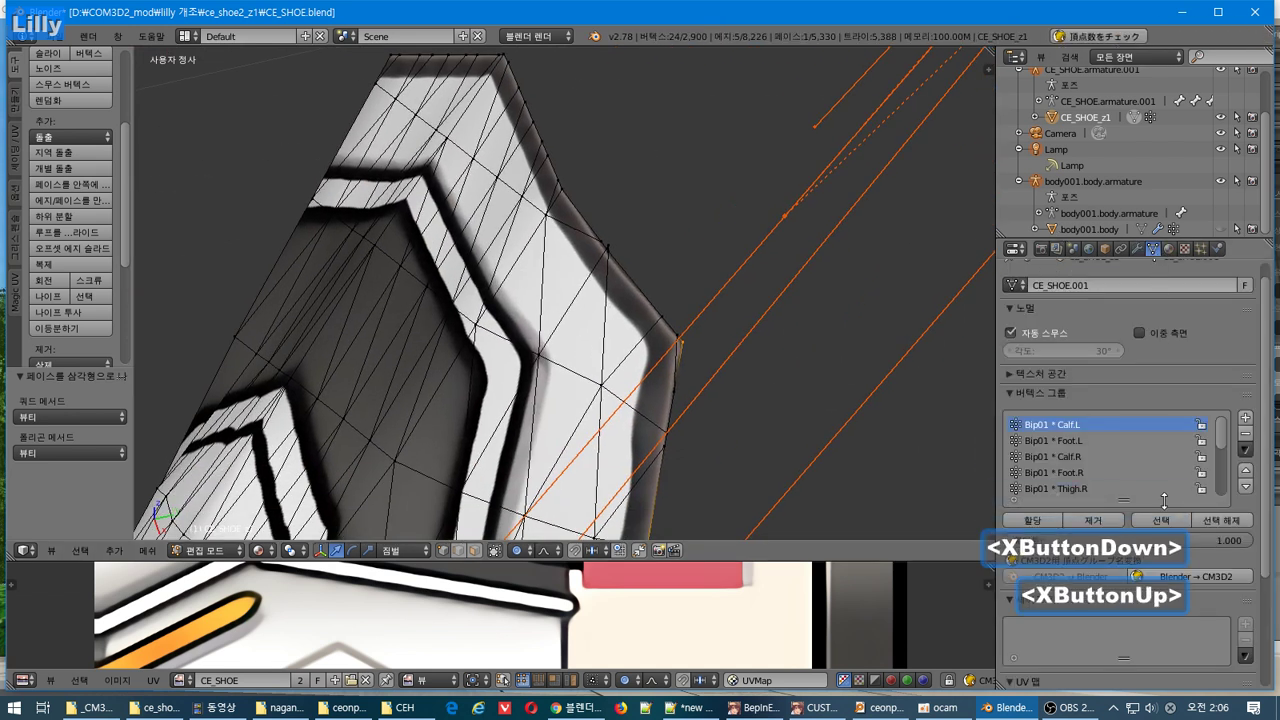
scroll(800, 361, down, 2)
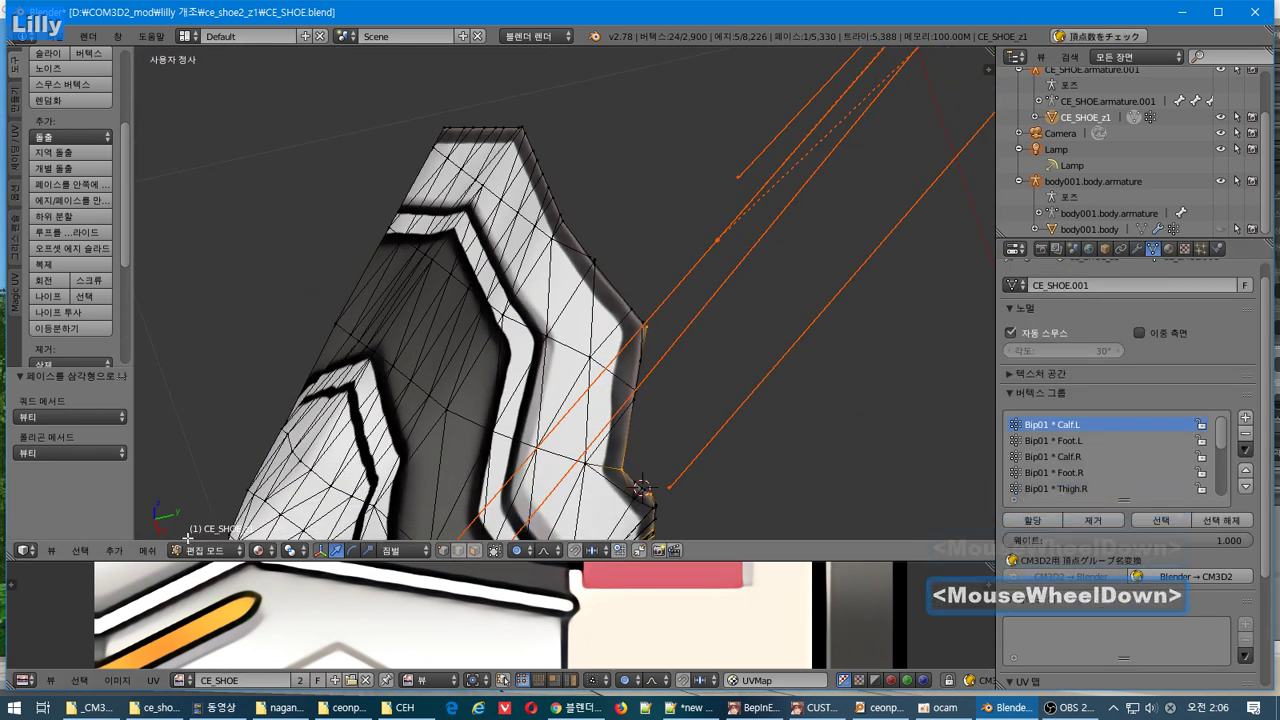
click(206, 566)
click(208, 550)
click(232, 462)
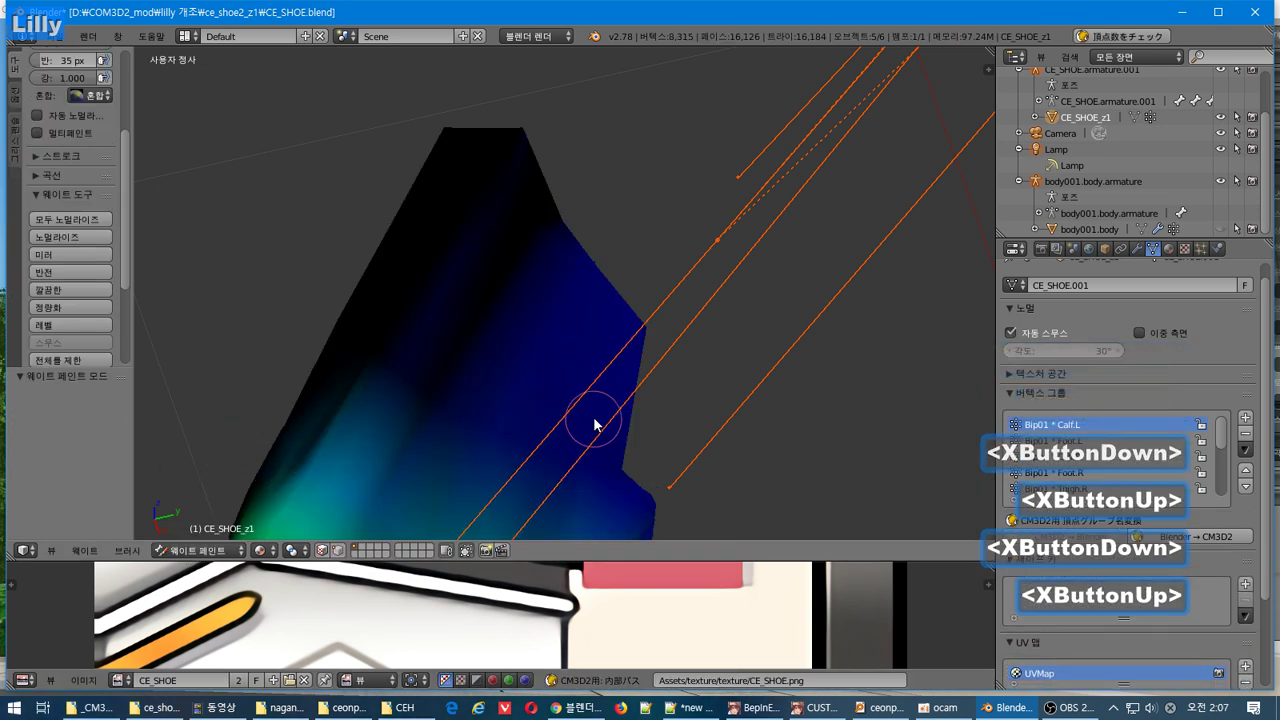
mouse_move(594, 423)
middle_down()
mouse_move(551, 374)
mouse_move(542, 402)
mouse_move(557, 414)
middle_up()
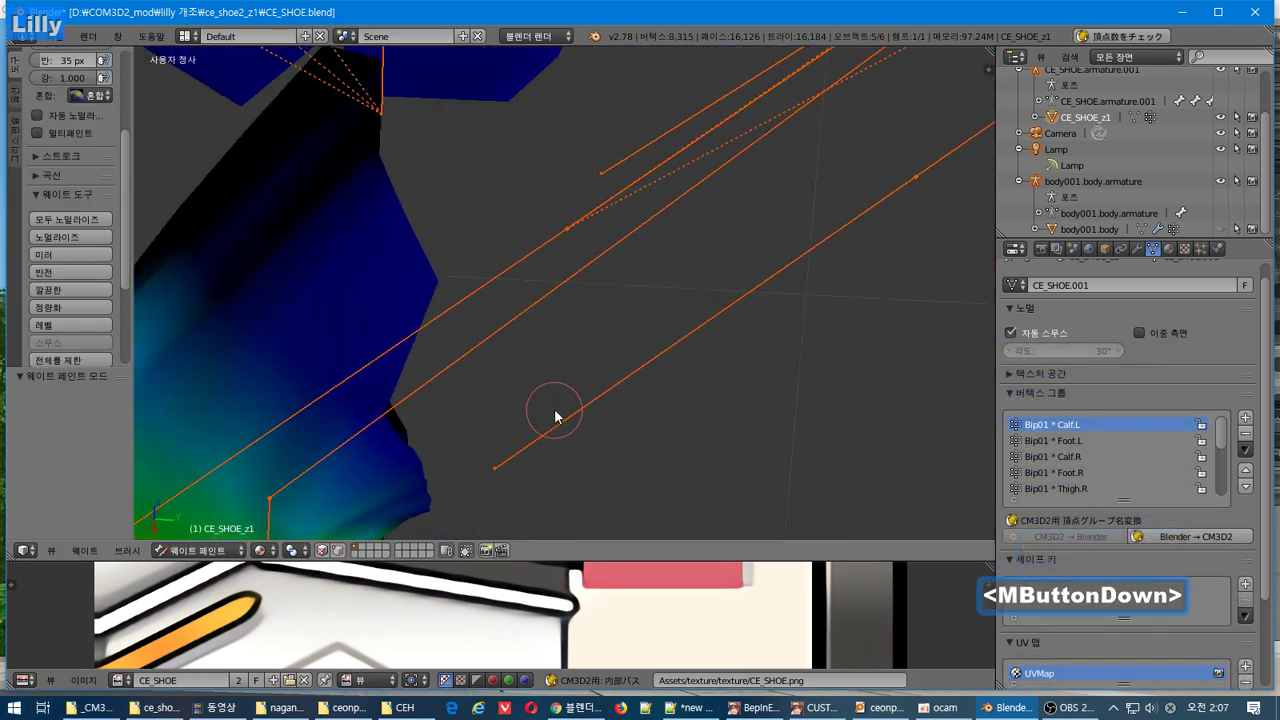
Step: Try exporting the mesh as the CM3D2 model CE_SHOE_z1.model once more from Weight Paint mode
click(70, 40)
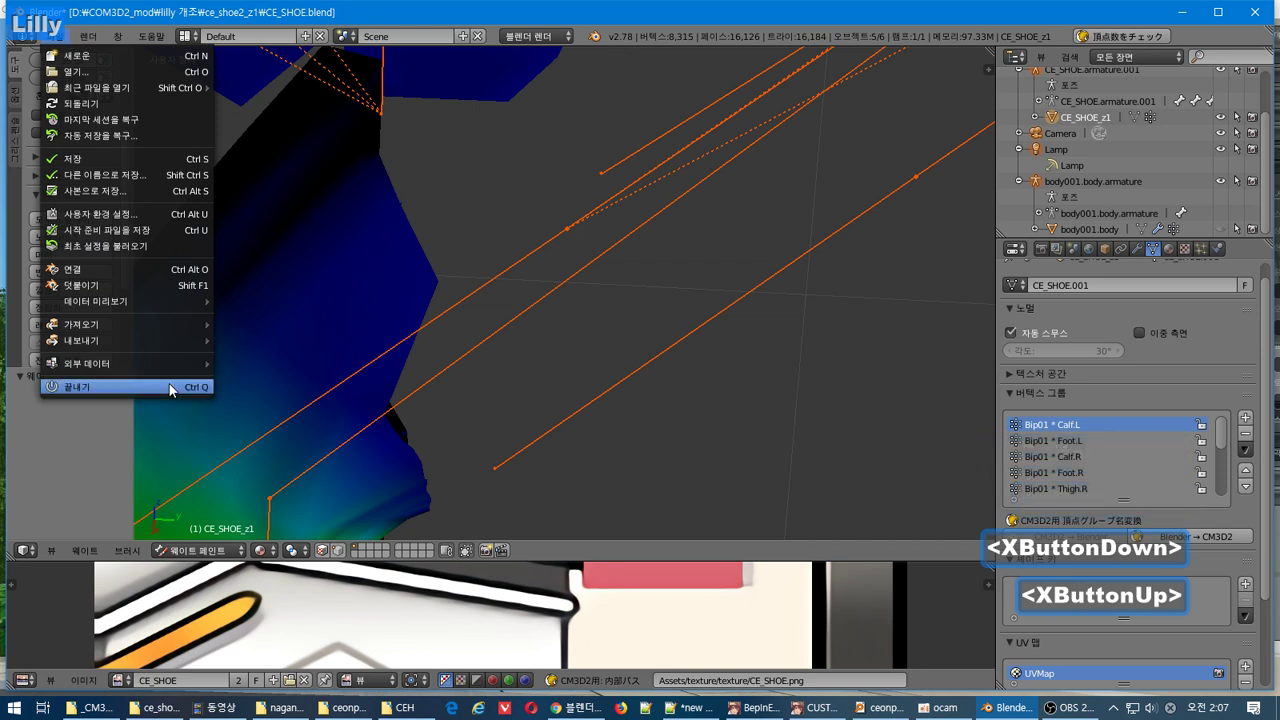
mouse_move(151, 342)
click(289, 486)
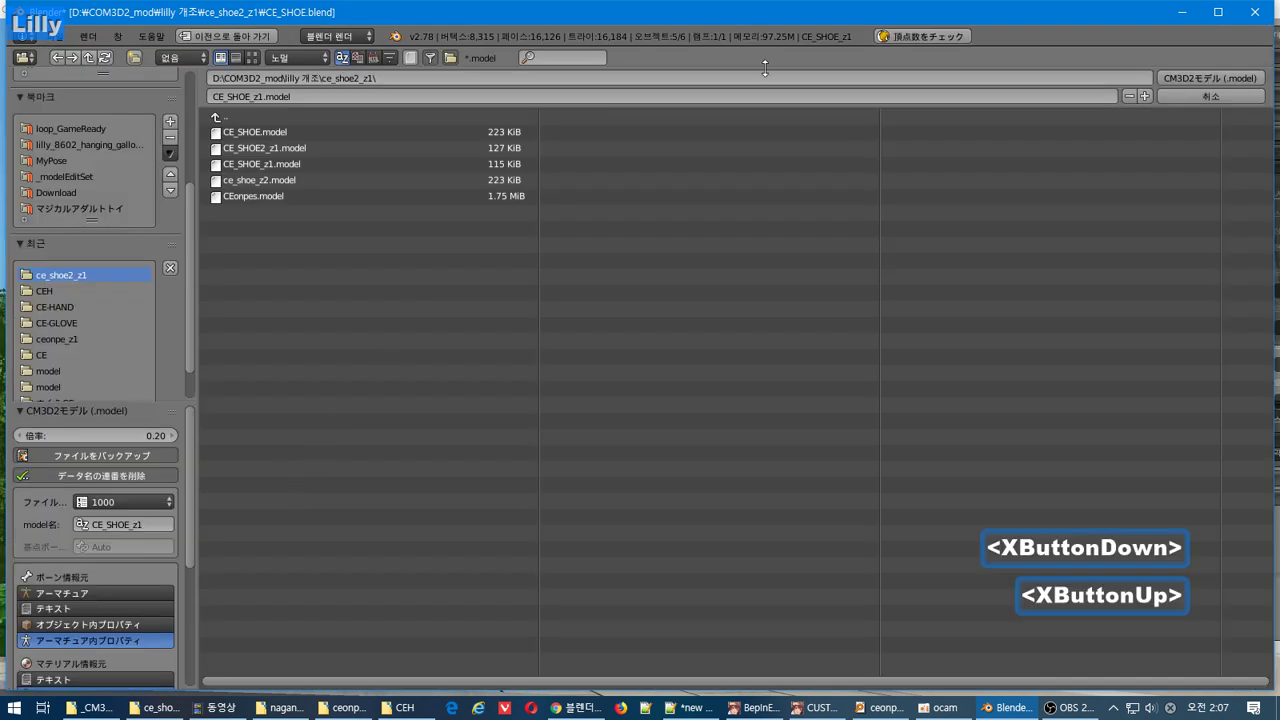
click(1184, 77)
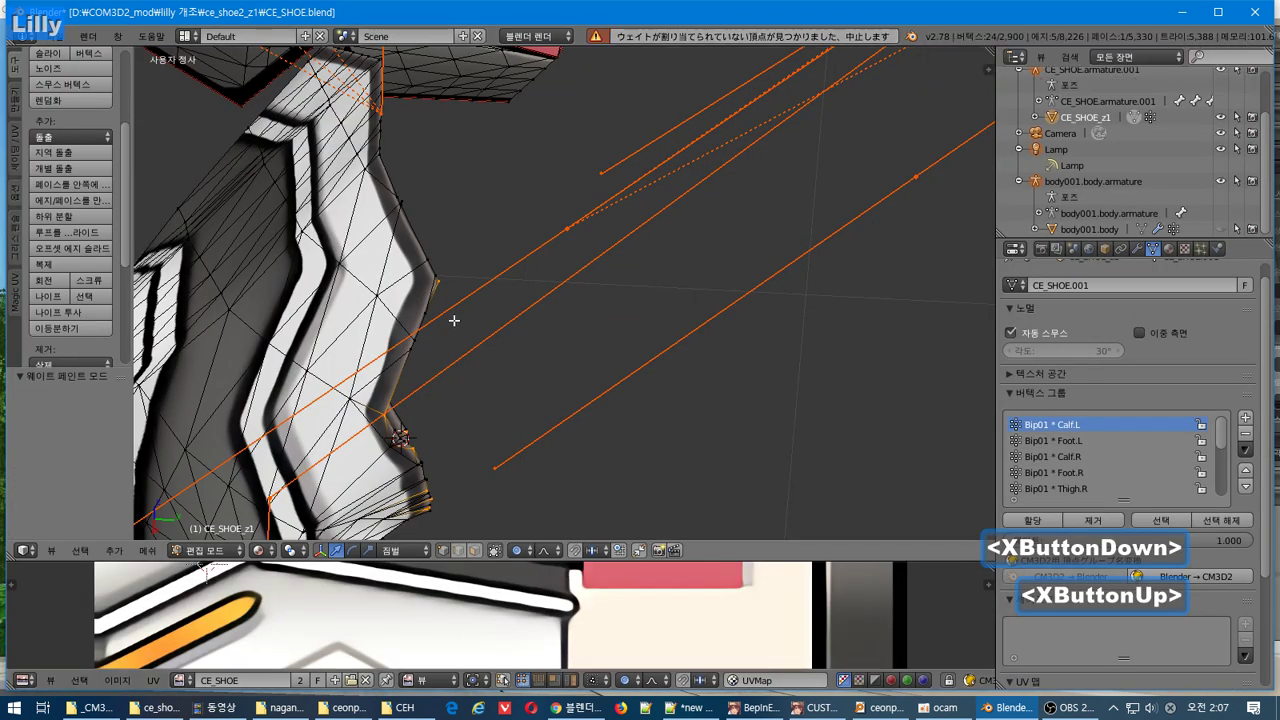
Step: Return to Weight Paint mode and examine the flap's weights in the vertex groups from Bip01 * Foot.L to momotwist2_L
click(210, 550)
click(214, 466)
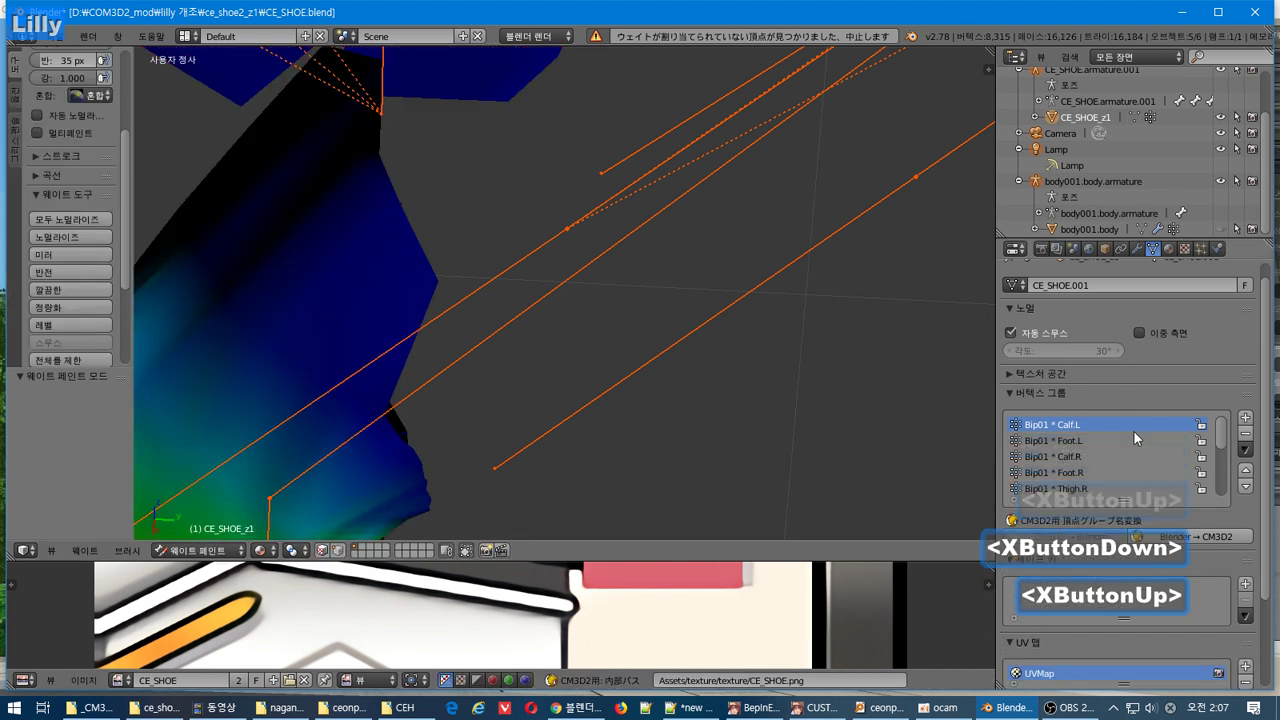
click(1095, 441)
scroll(1095, 455, up, 2)
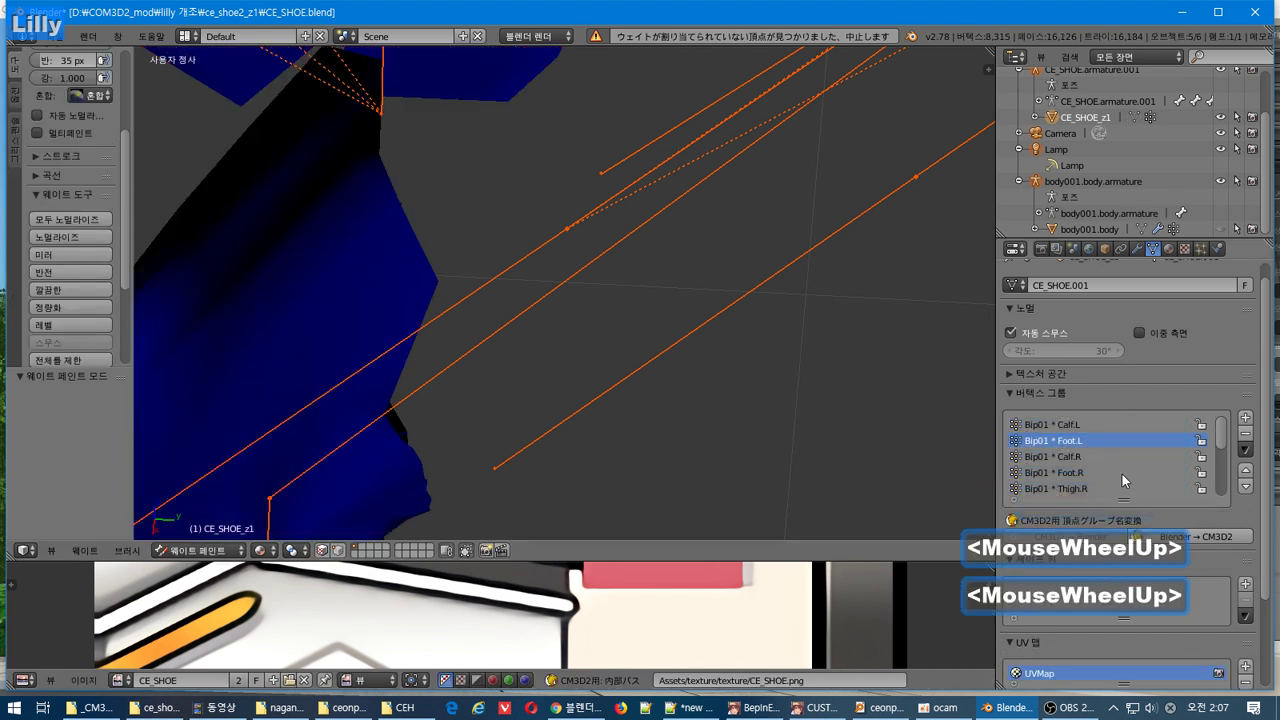
key(Down)
key(Down)
key(Down)
key(Down)
key(Down)
key(Down)
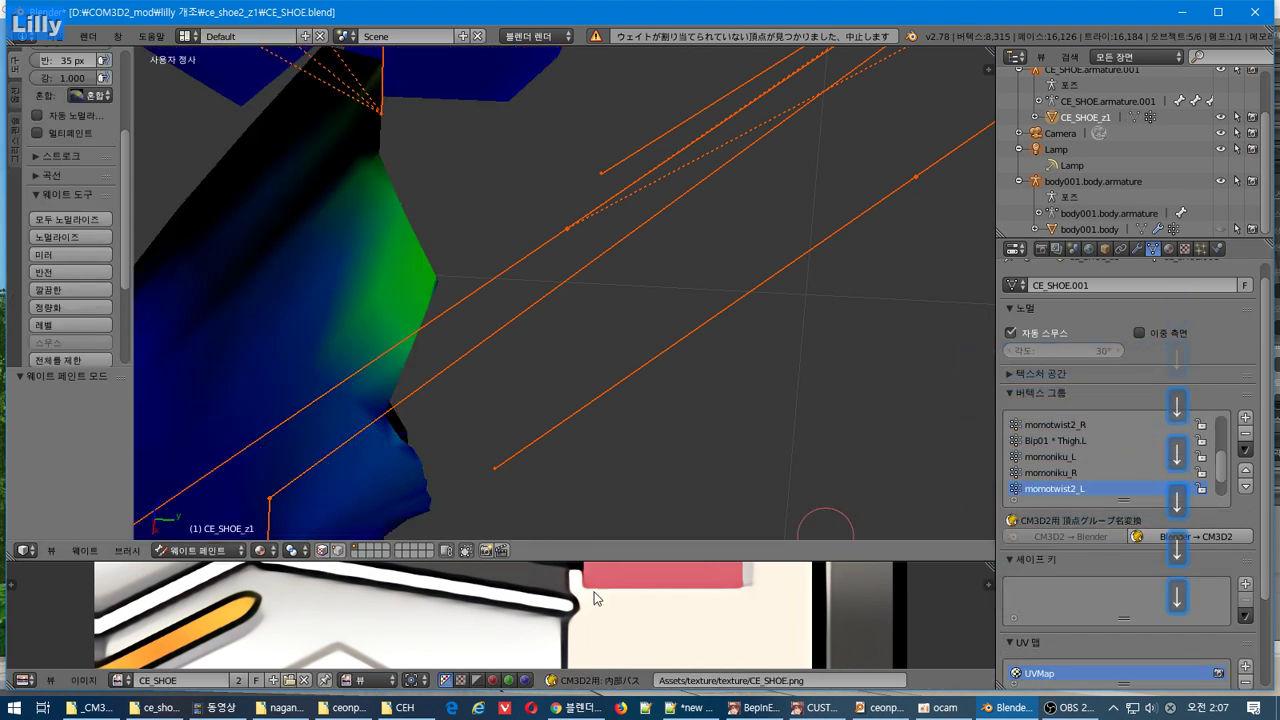
Step: Enable vertex selection masking in Weight Paint mode to show the selected vertices along the flap's unweighted edge
key(v)
scroll(523, 444, down, 2)
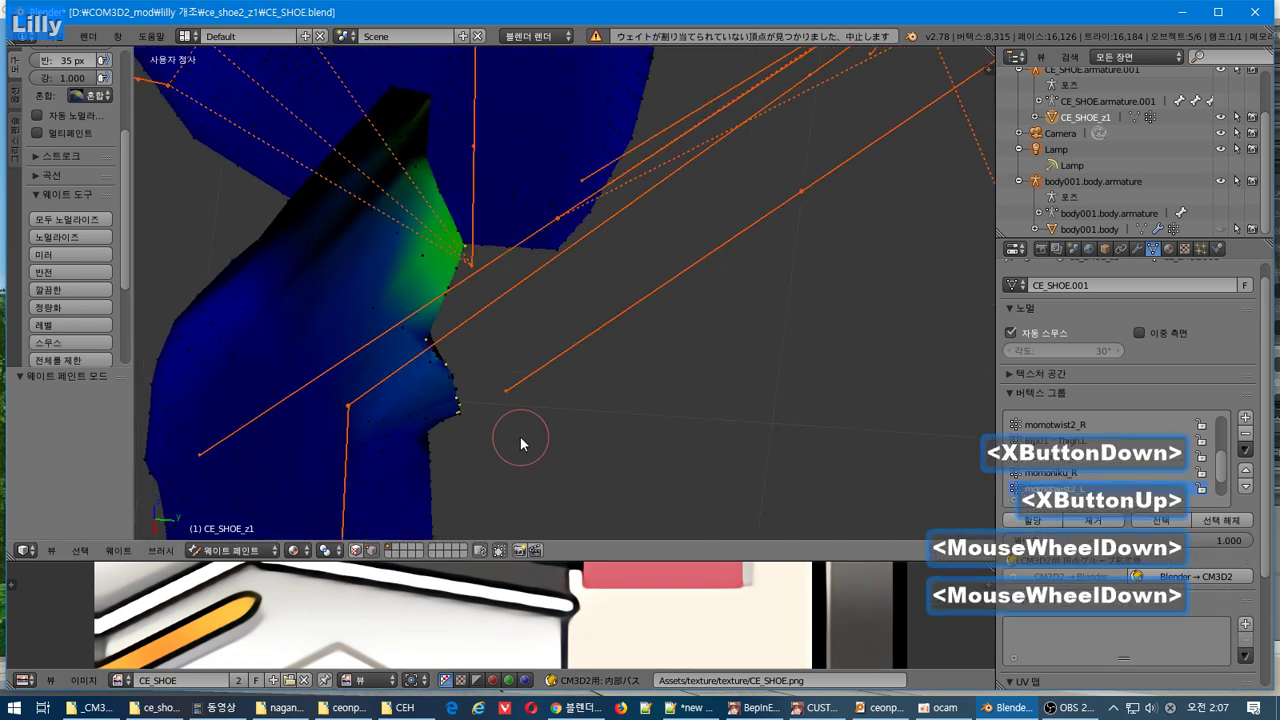
middle_drag(520, 443, 503, 437)
scroll(530, 437, up, 2)
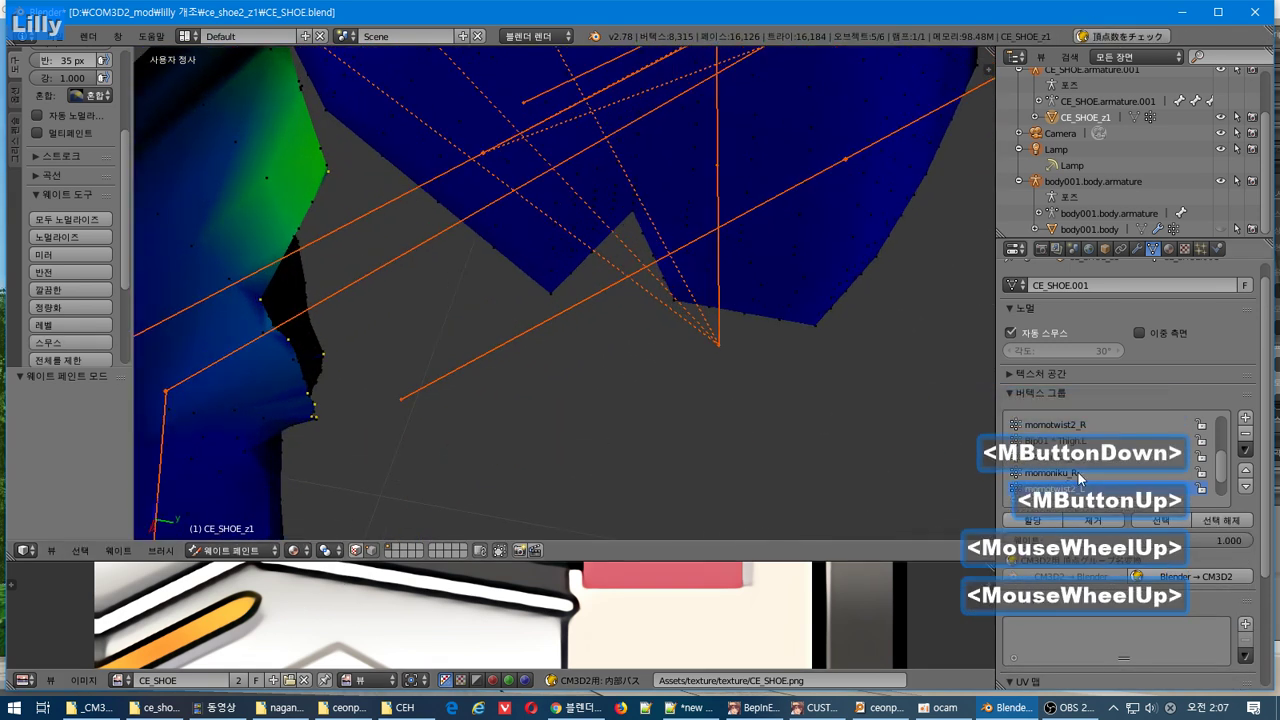
Step: Examine how the momotwist and momoniku vertex groups weight the flap's edge, ending on momotwist2_L
key(Down)
key(Down)
key(Down)
key(Down)
key(Down)
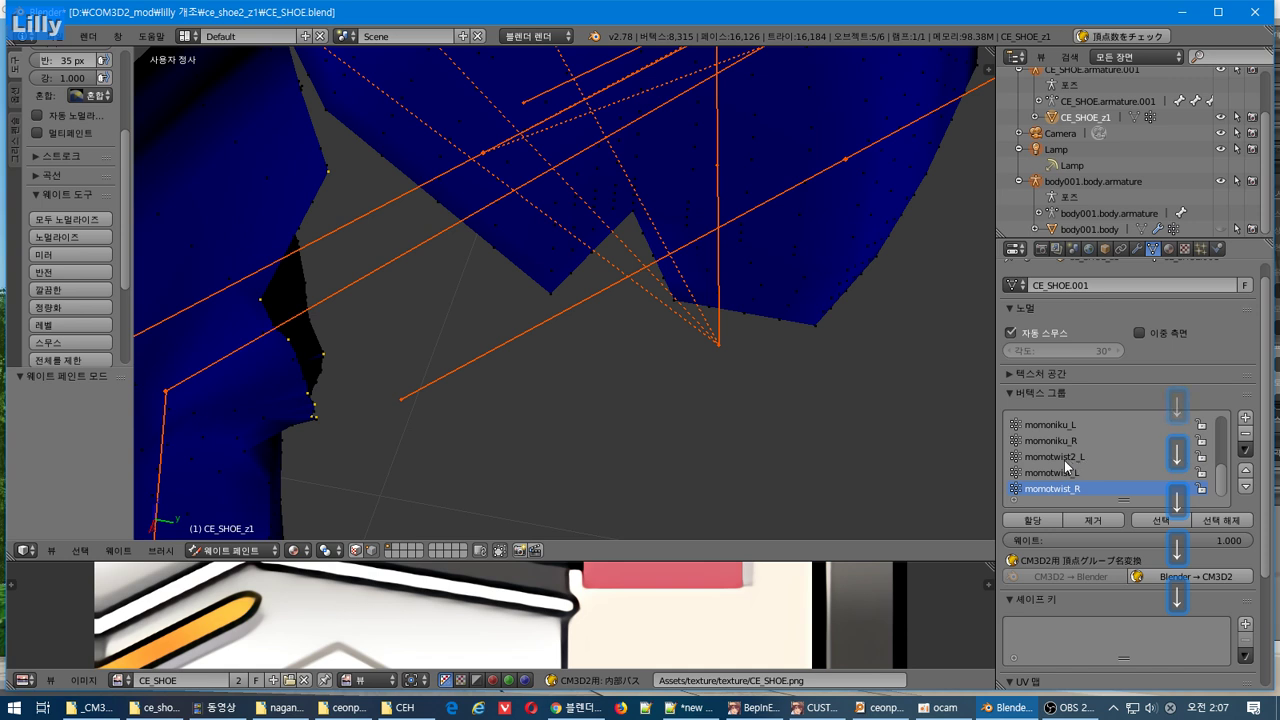
scroll(624, 329, down, 2)
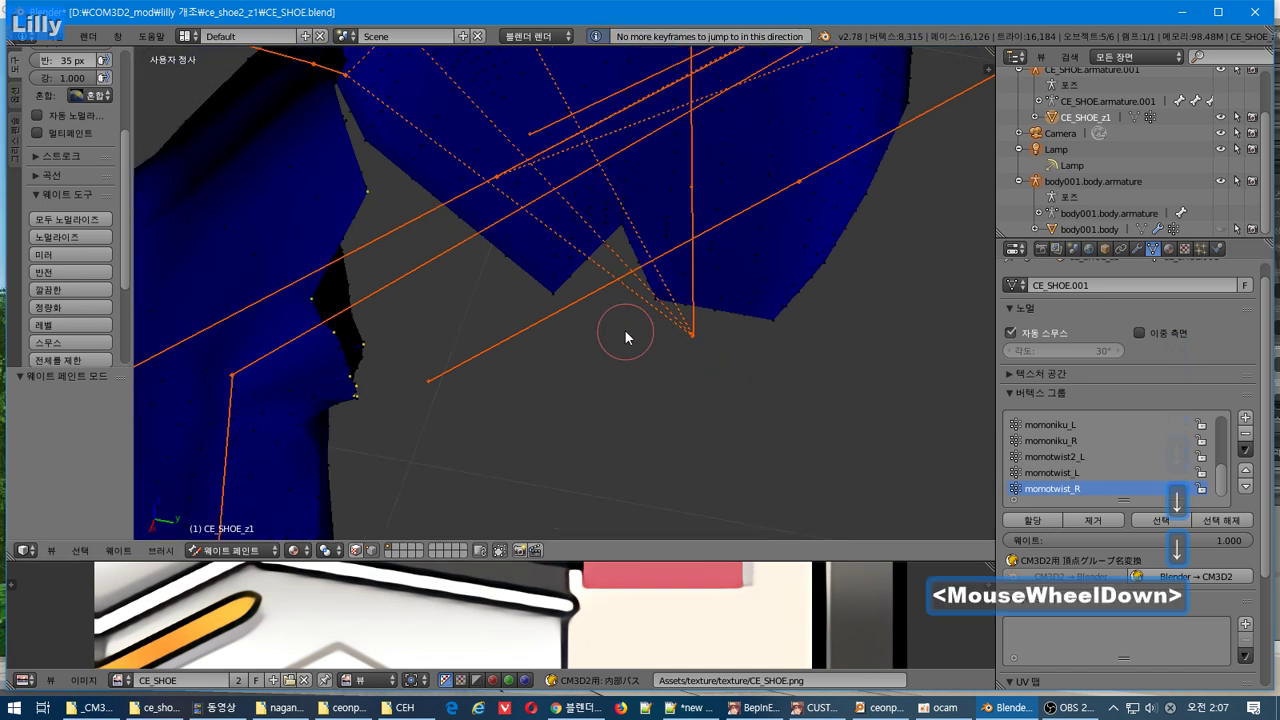
mouse_move(585, 310)
middle_down()
mouse_move(551, 291)
mouse_move(566, 301)
middle_up()
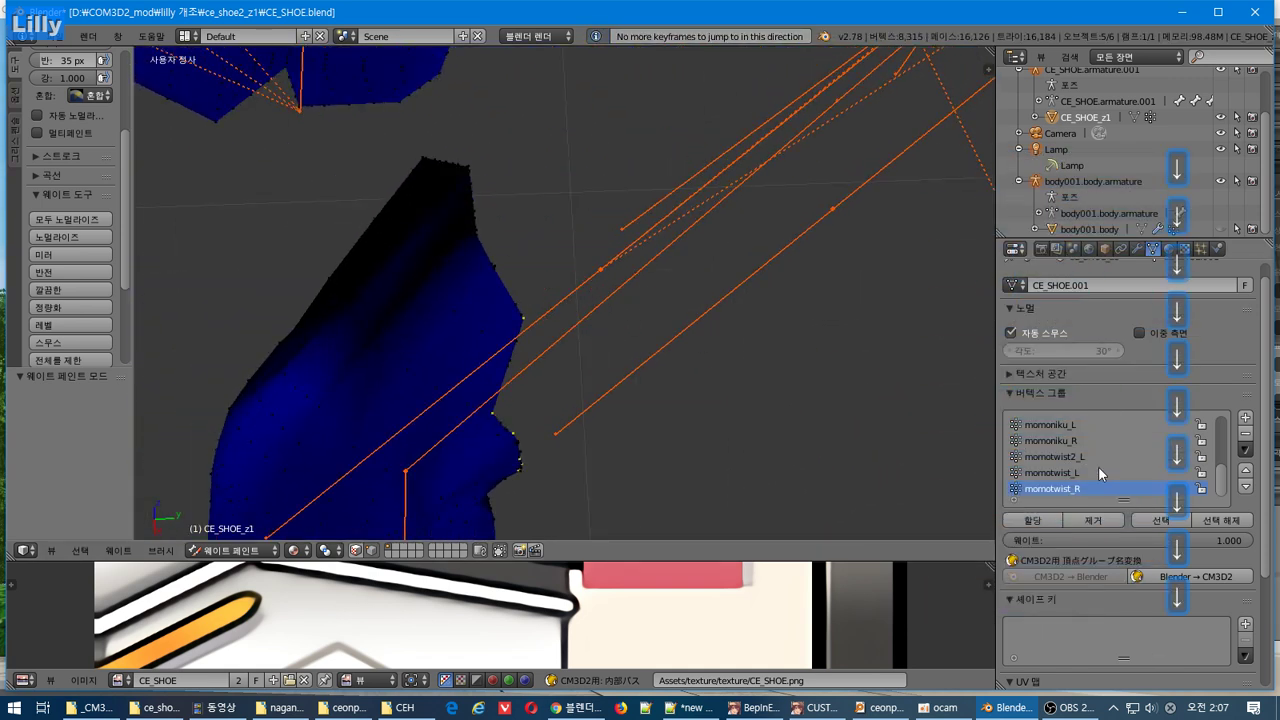
key(Up)
key(Up)
middle_drag(785, 410, 740, 310)
key(Up)
key(Up)
key(Up)
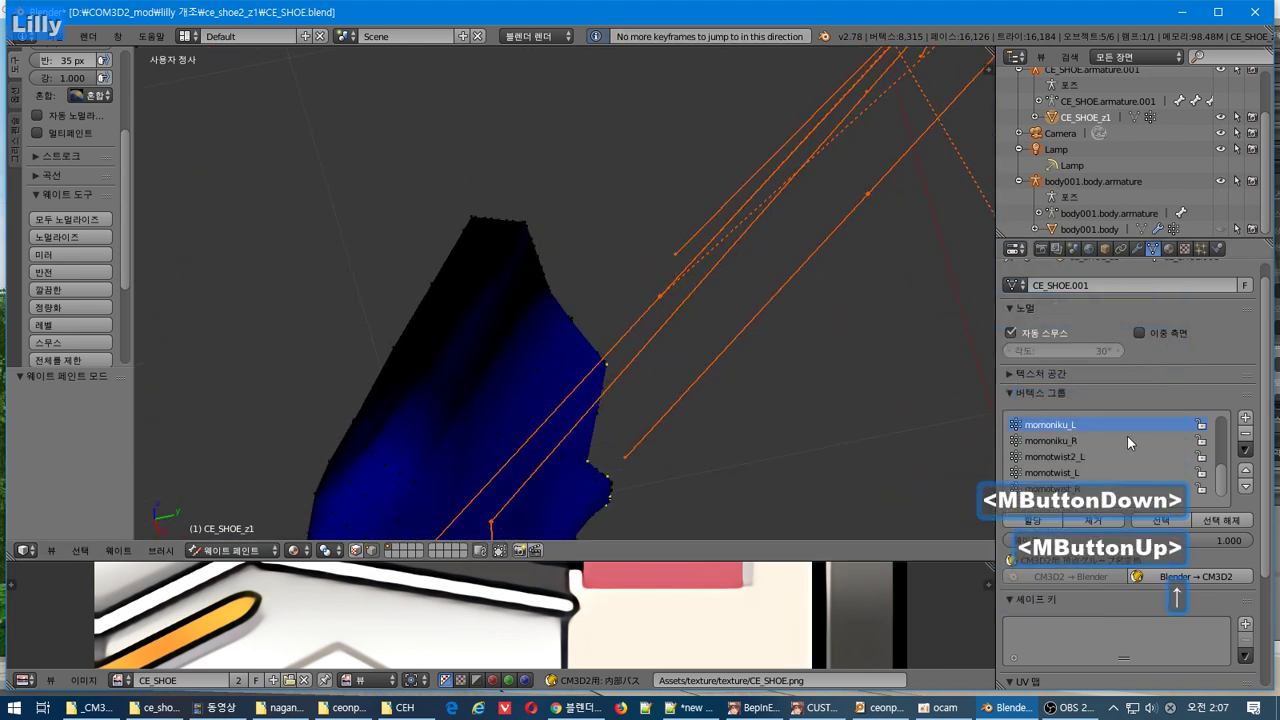
click(1128, 440)
click(1222, 494)
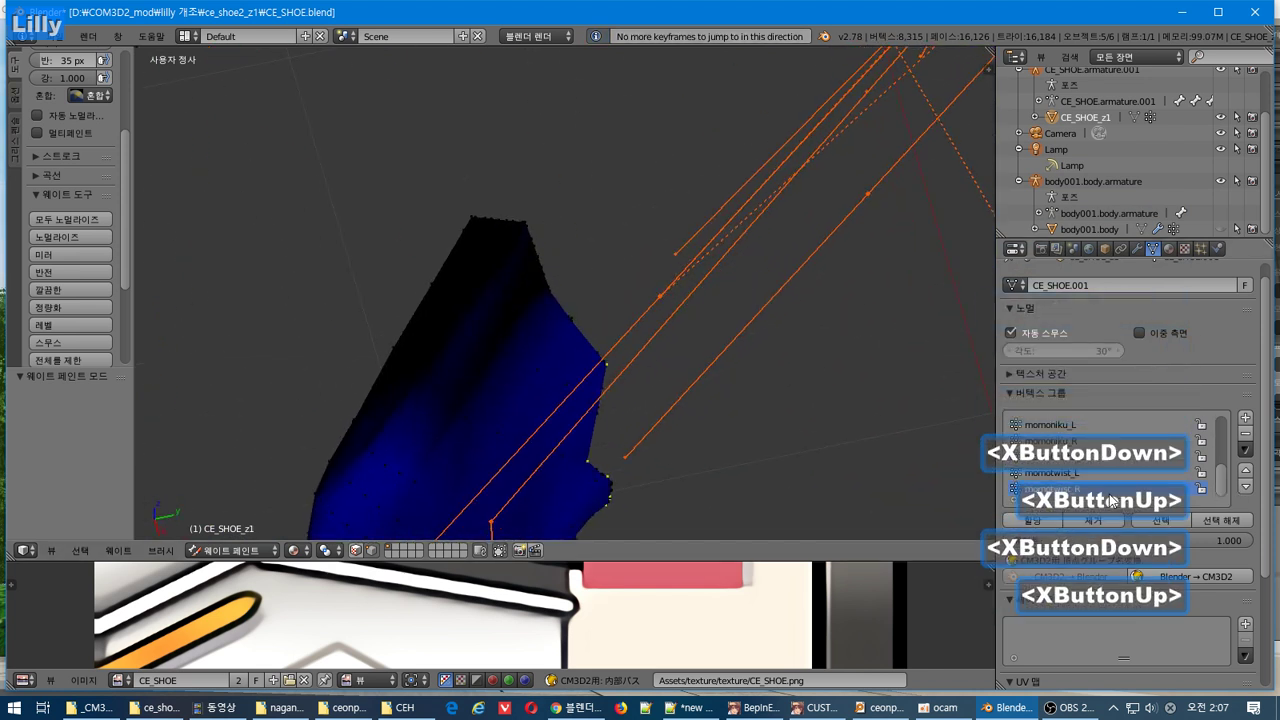
click(1100, 457)
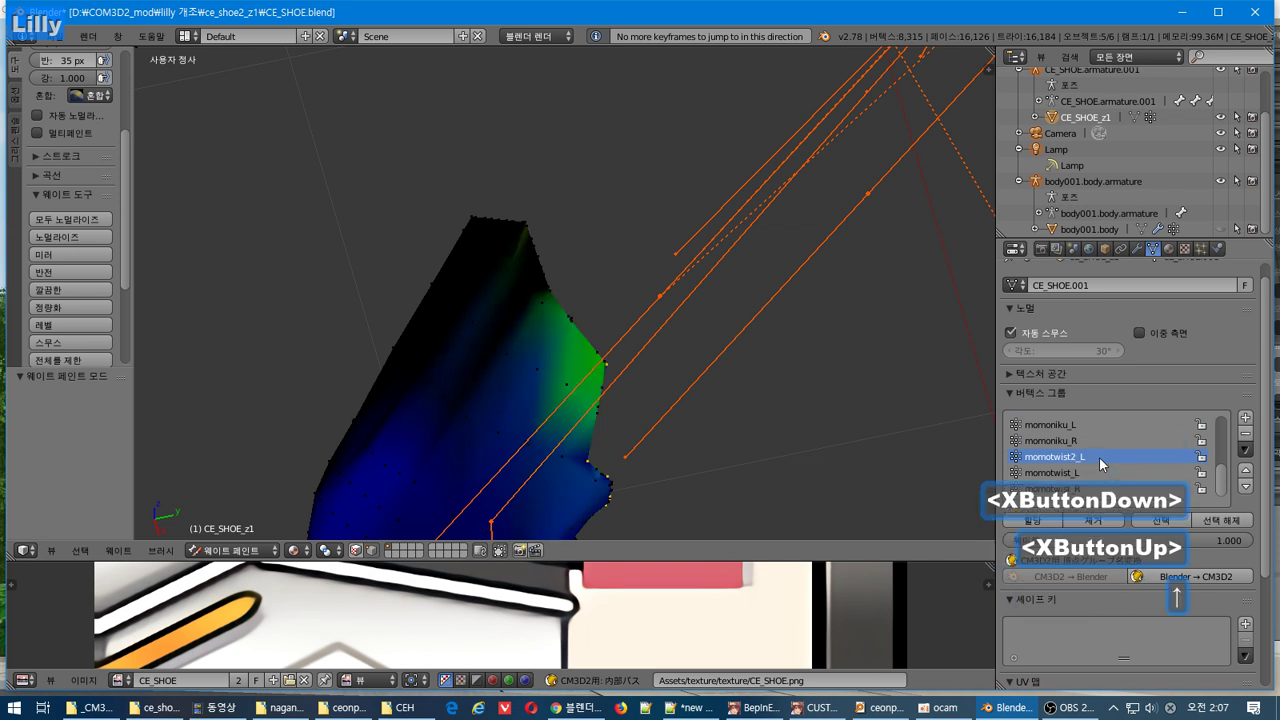
Step: Make Bip01 * Thigh.L the active vertex group
key(Up)
key(Up)
key(Up)
key(Up)
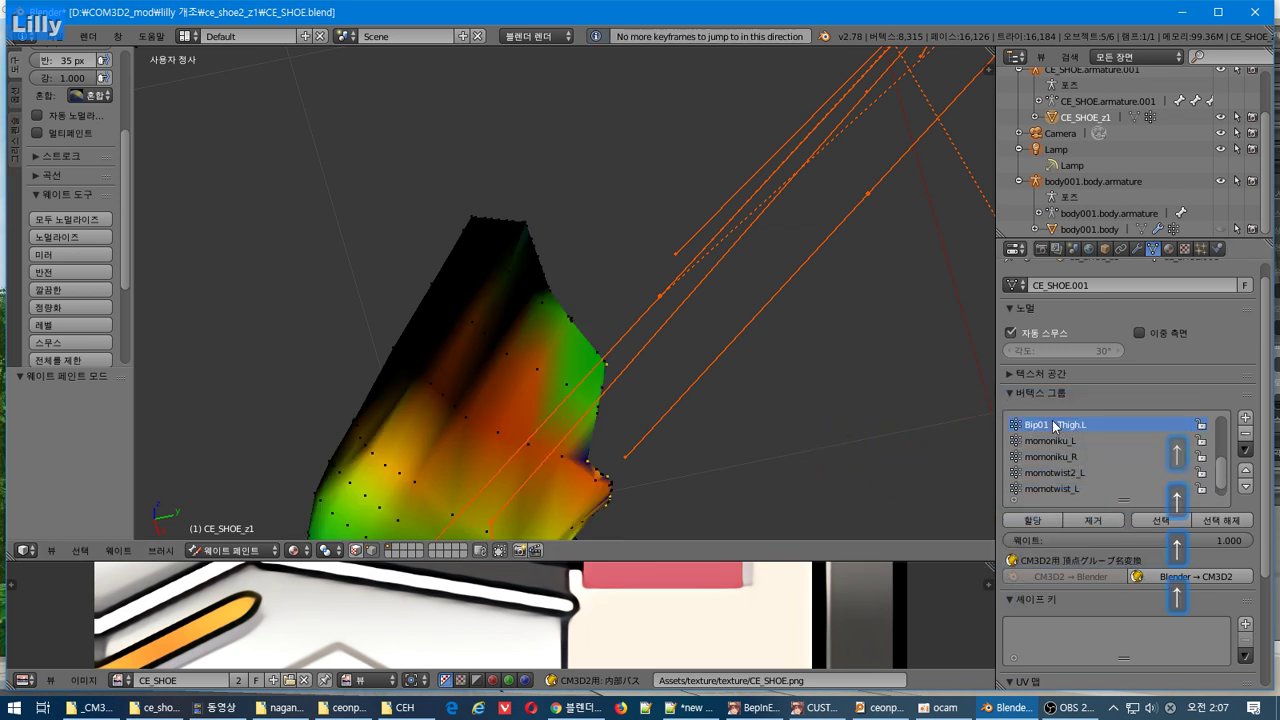
ctrl+scroll(1054, 426, up, 1)
ctrl+scroll(1054, 426, down, 1)
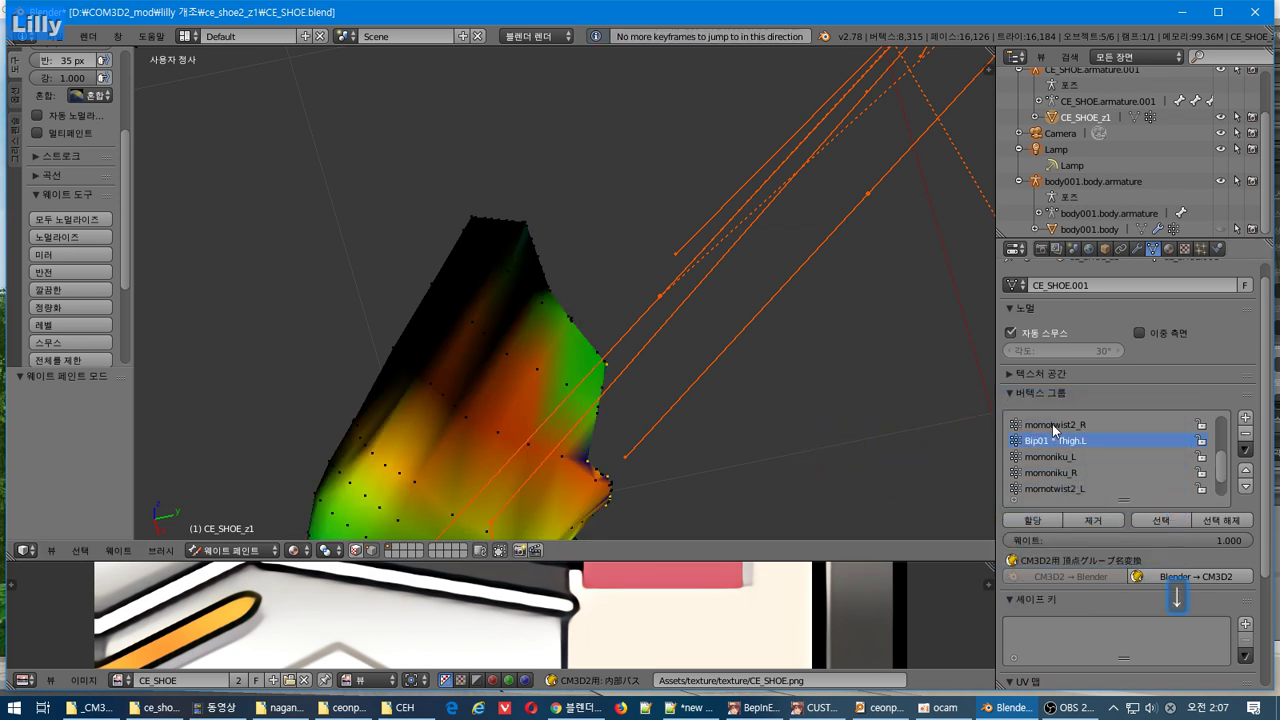
ctrl+scroll(1054, 428, up, 1)
ctrl+scroll(1054, 428, down, 1)
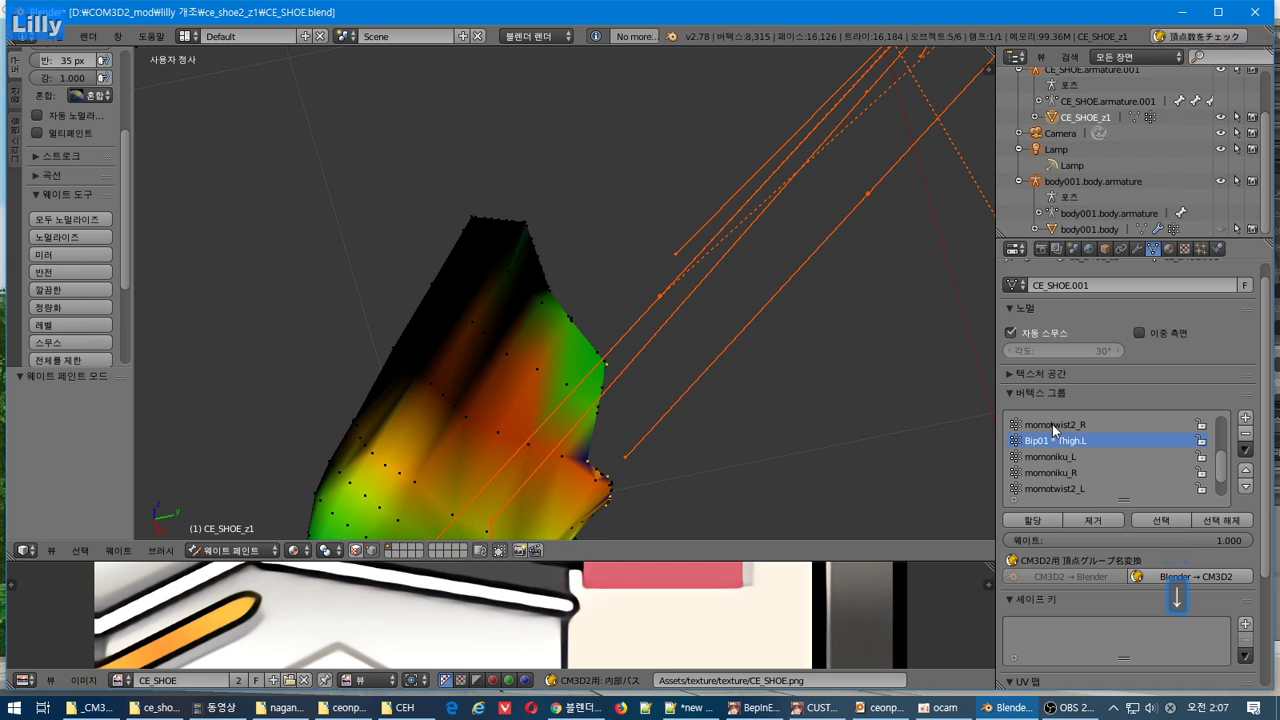
ctrl+scroll(1054, 428, up, 2)
ctrl+scroll(1052, 424, down, 5)
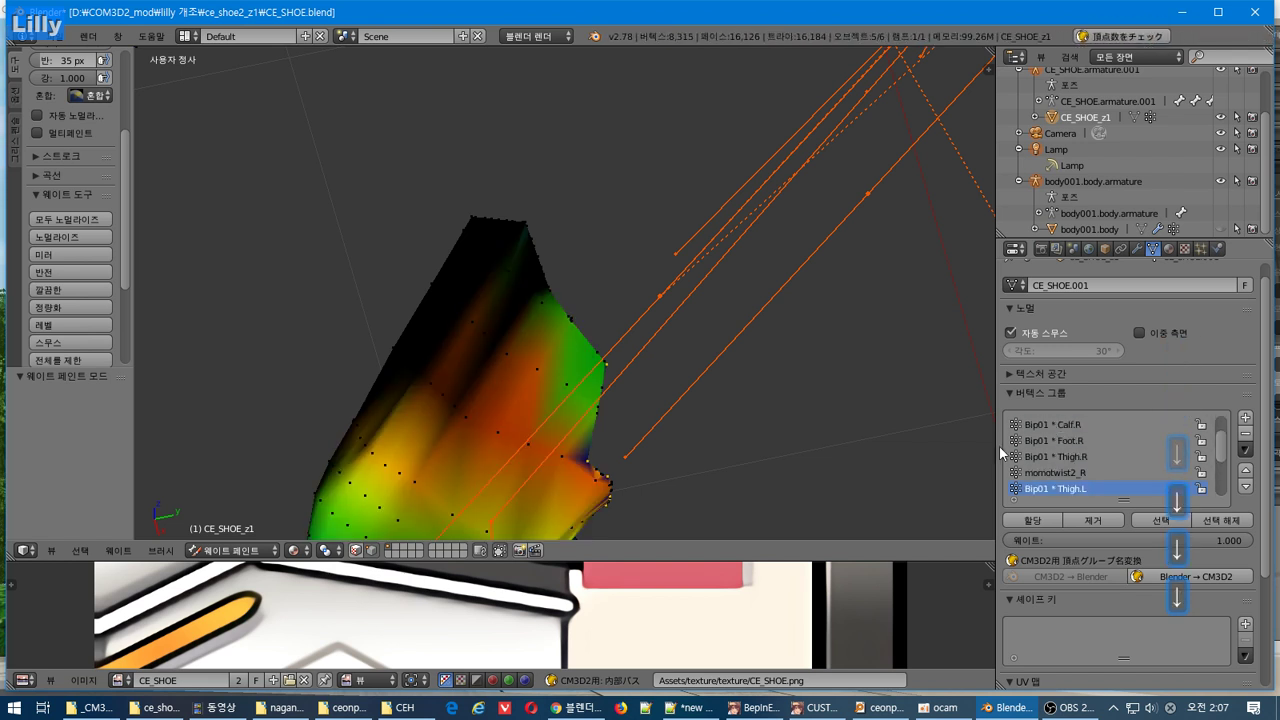
Step: Assign the selected flap edge vertices to the Bip01 * Thigh.L group with a weight of 0.5
middle_drag(820, 420, 780, 403)
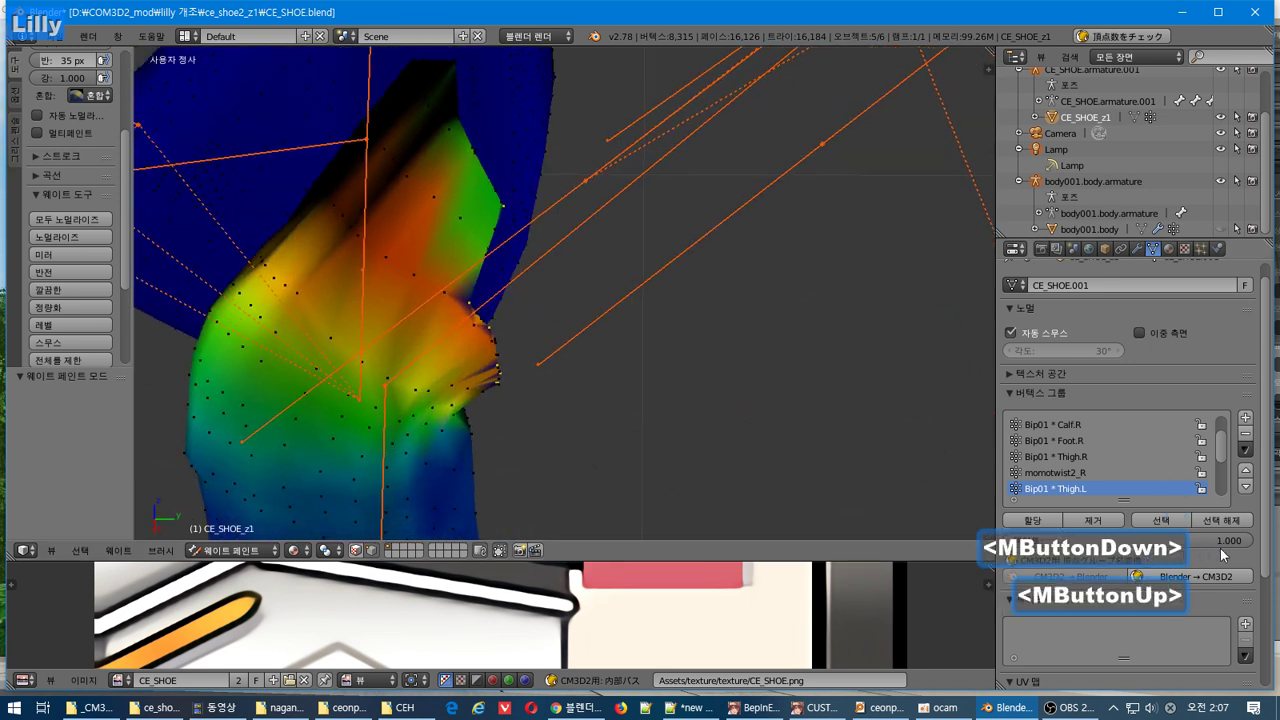
drag(1235, 541, 1143, 545)
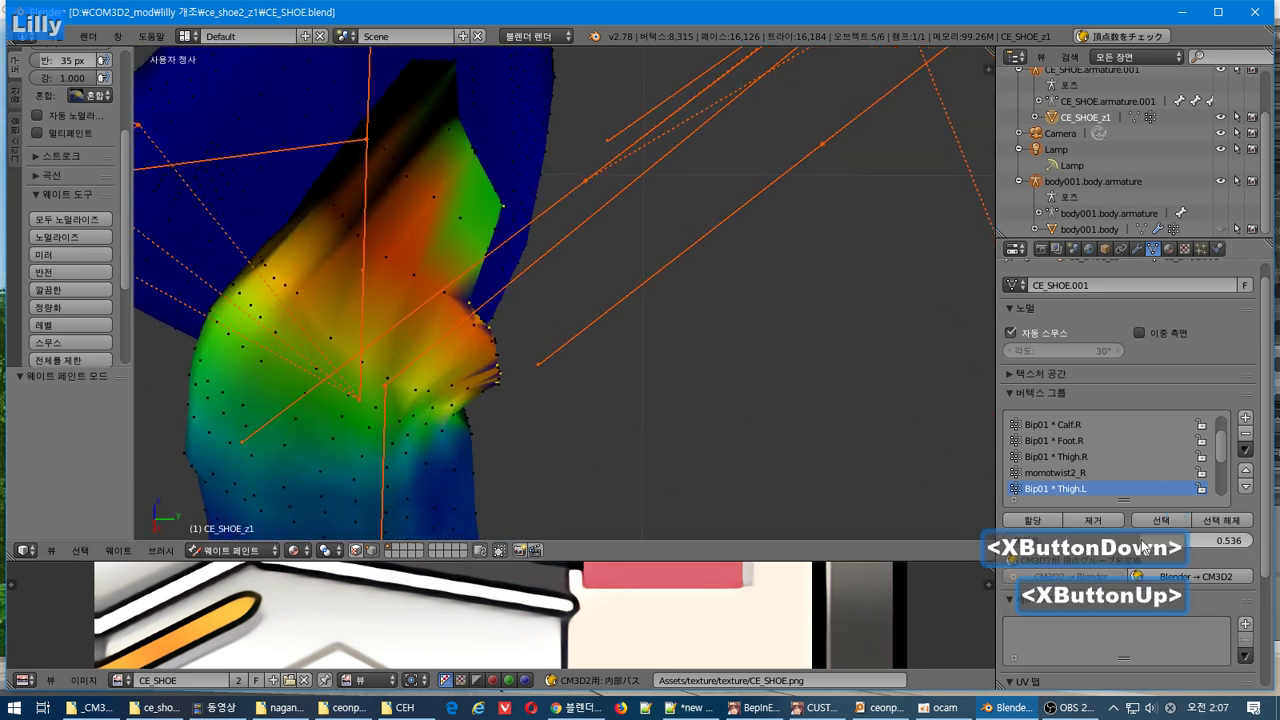
click(1143, 545)
text(.5)
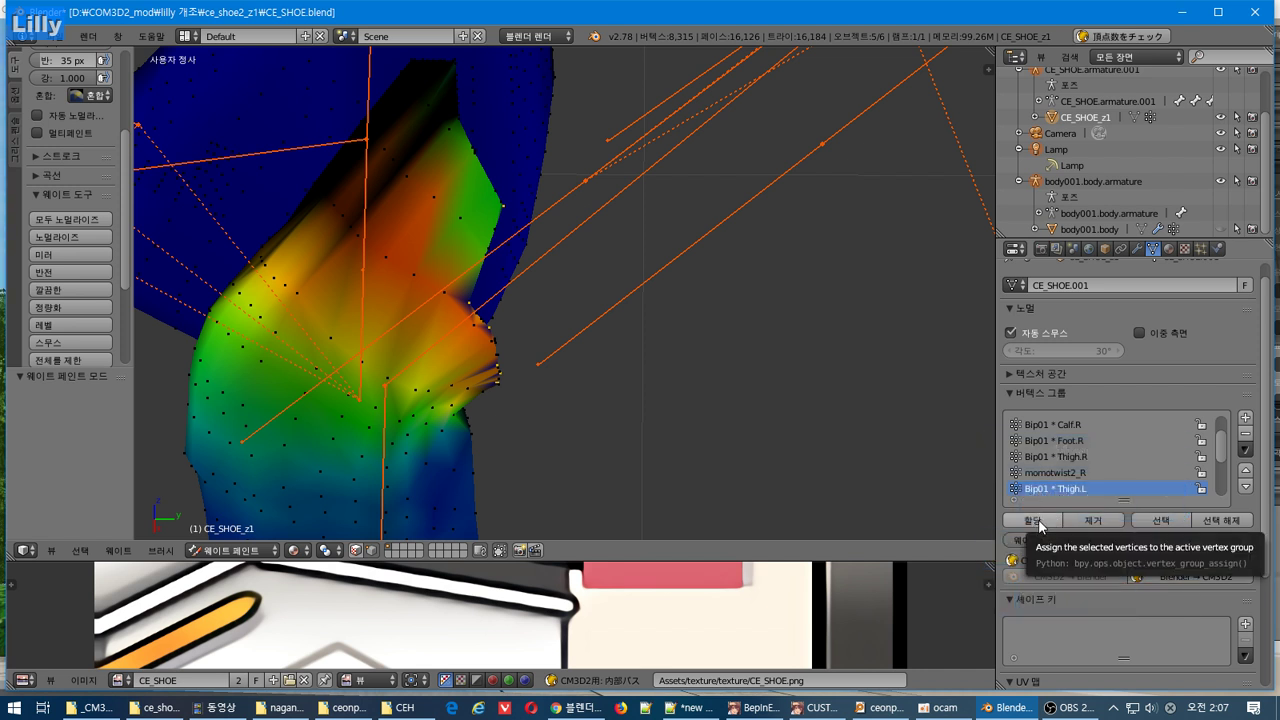
click(1039, 522)
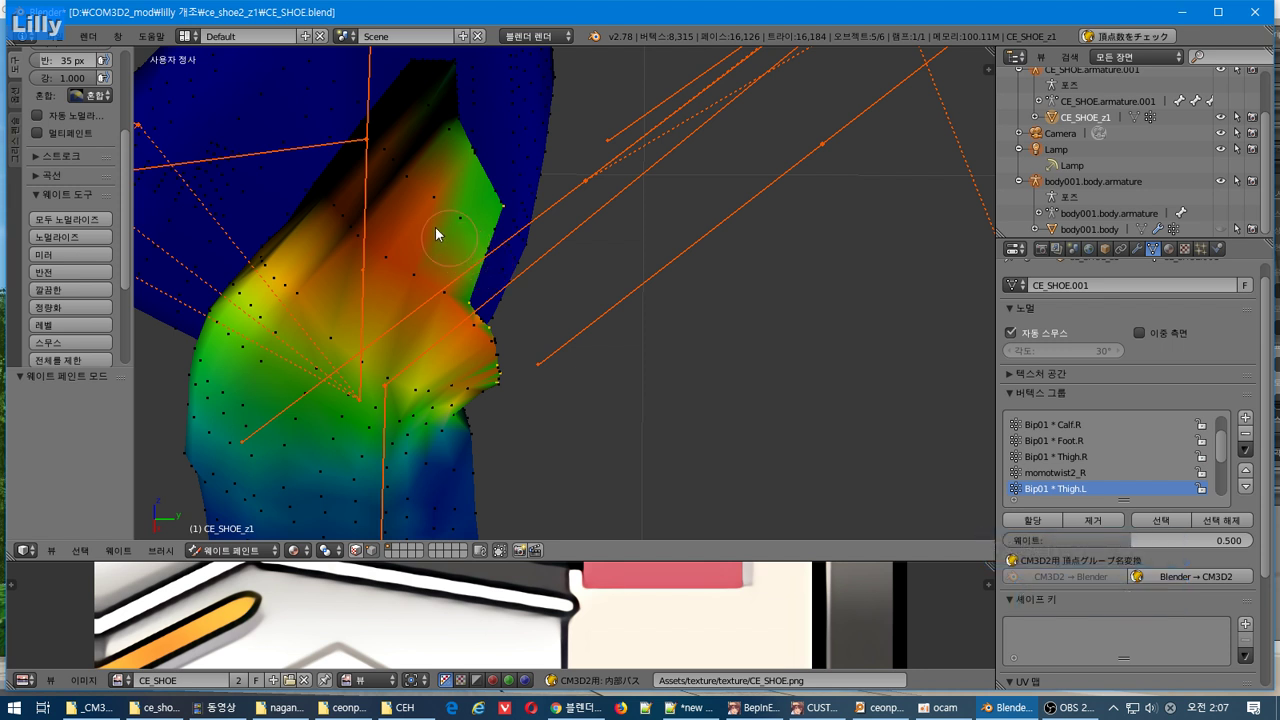
Step: Export the newly weighted mesh as the CM3D2 model CE_SHOE_z1.model in the ce_shoe2_z1 folder
click(55, 36)
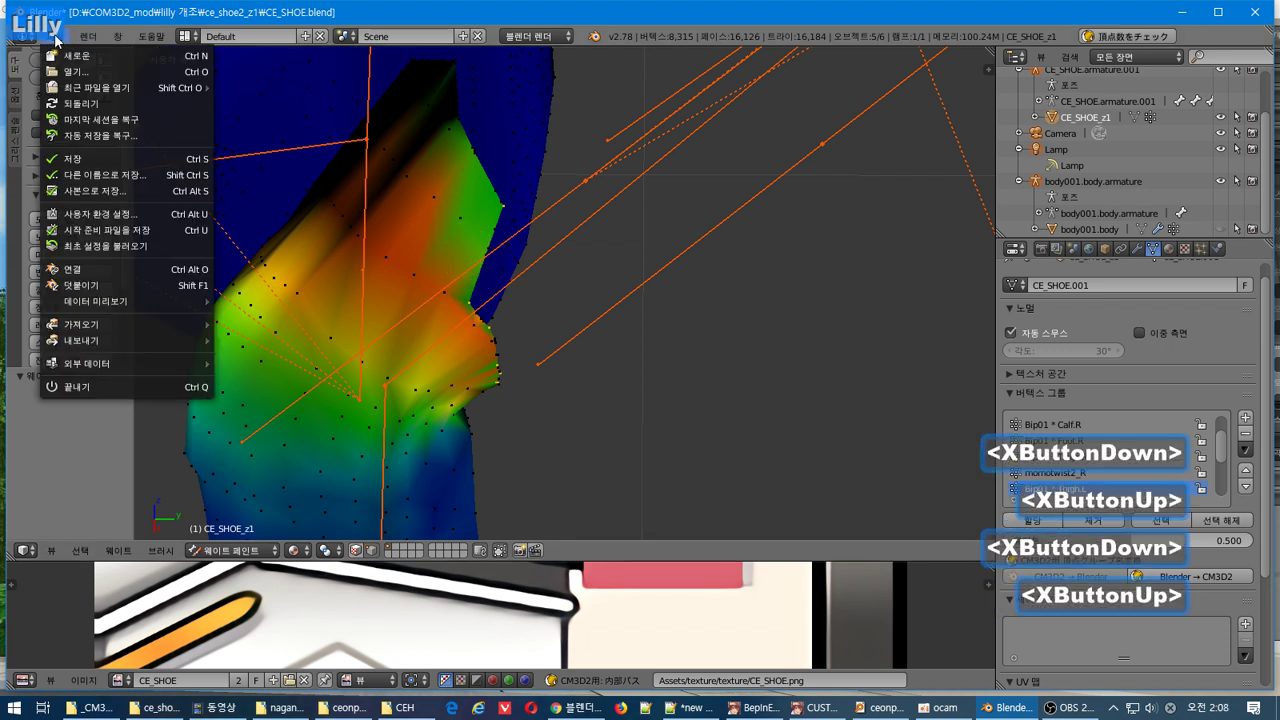
mouse_move(157, 340)
click(310, 488)
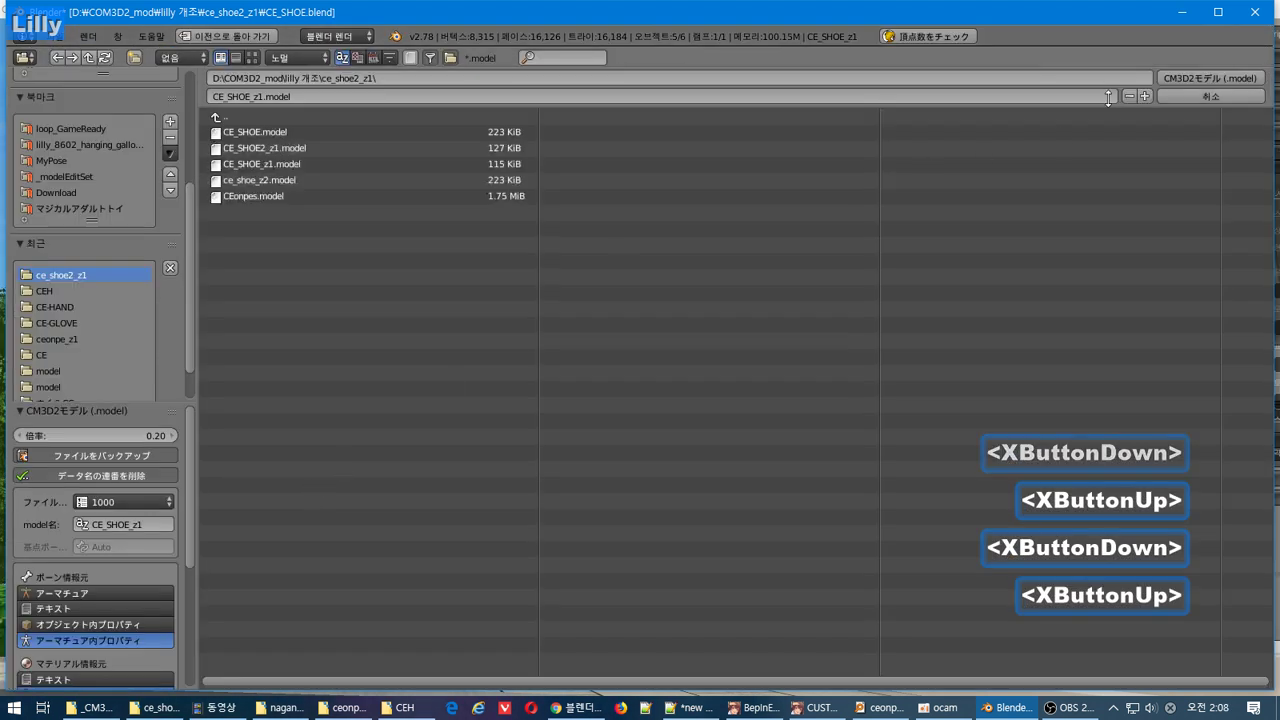
click(1188, 77)
scroll(566, 276, down, 2)
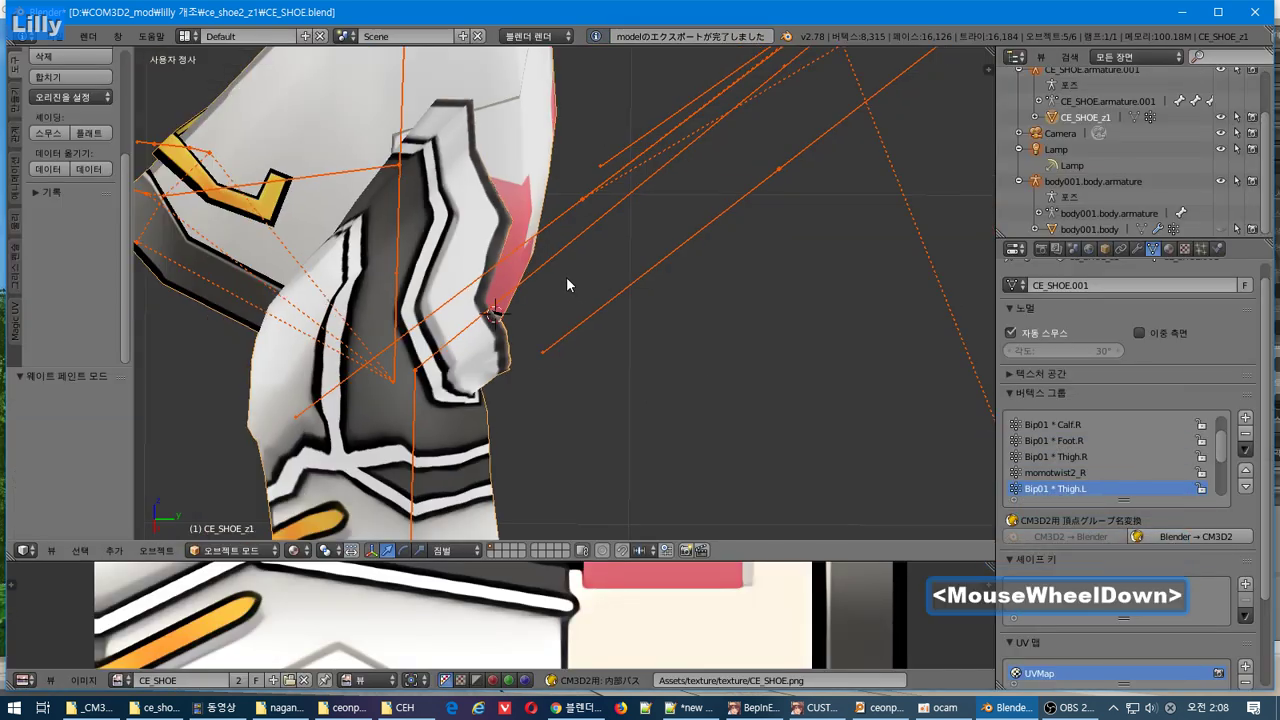
Step: Inspect the exported flap and recheck its Bip01 * Thigh.L weights in Weight Paint mode
mouse_move(561, 274)
middle_down()
mouse_move(503, 283)
mouse_move(633, 277)
mouse_move(615, 290)
mouse_move(585, 272)
middle_up()
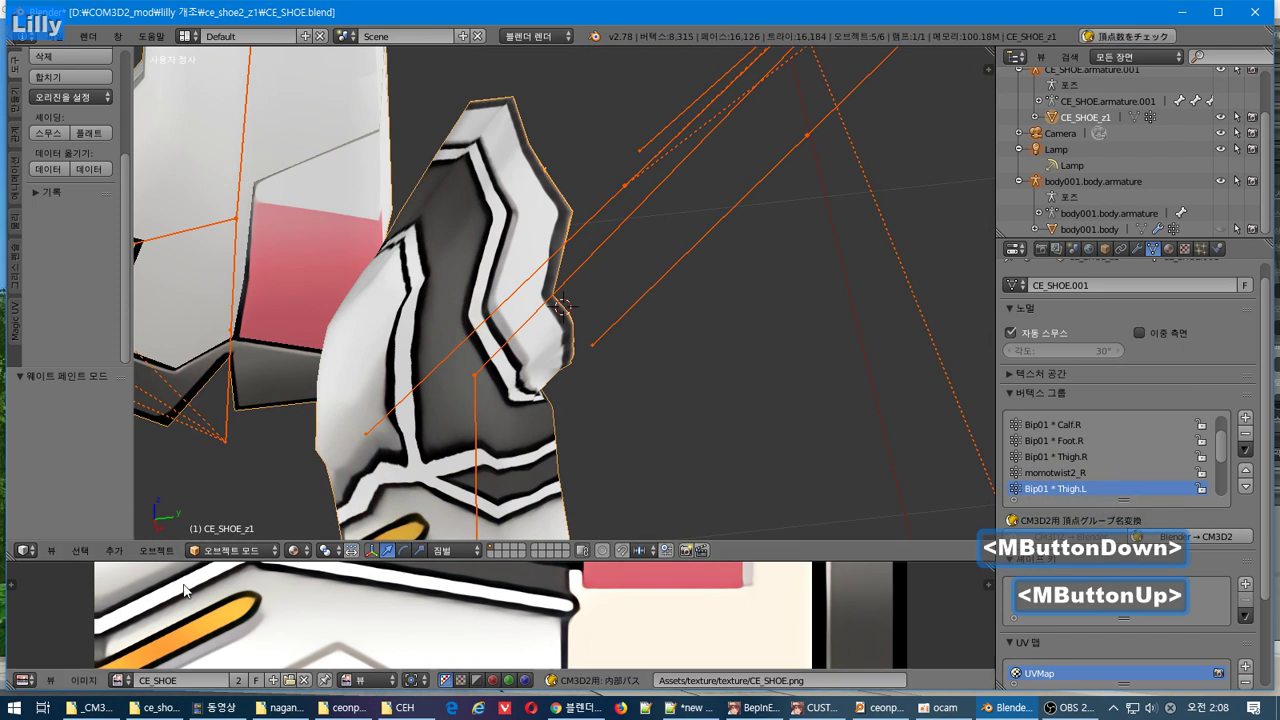
click(228, 545)
click(265, 491)
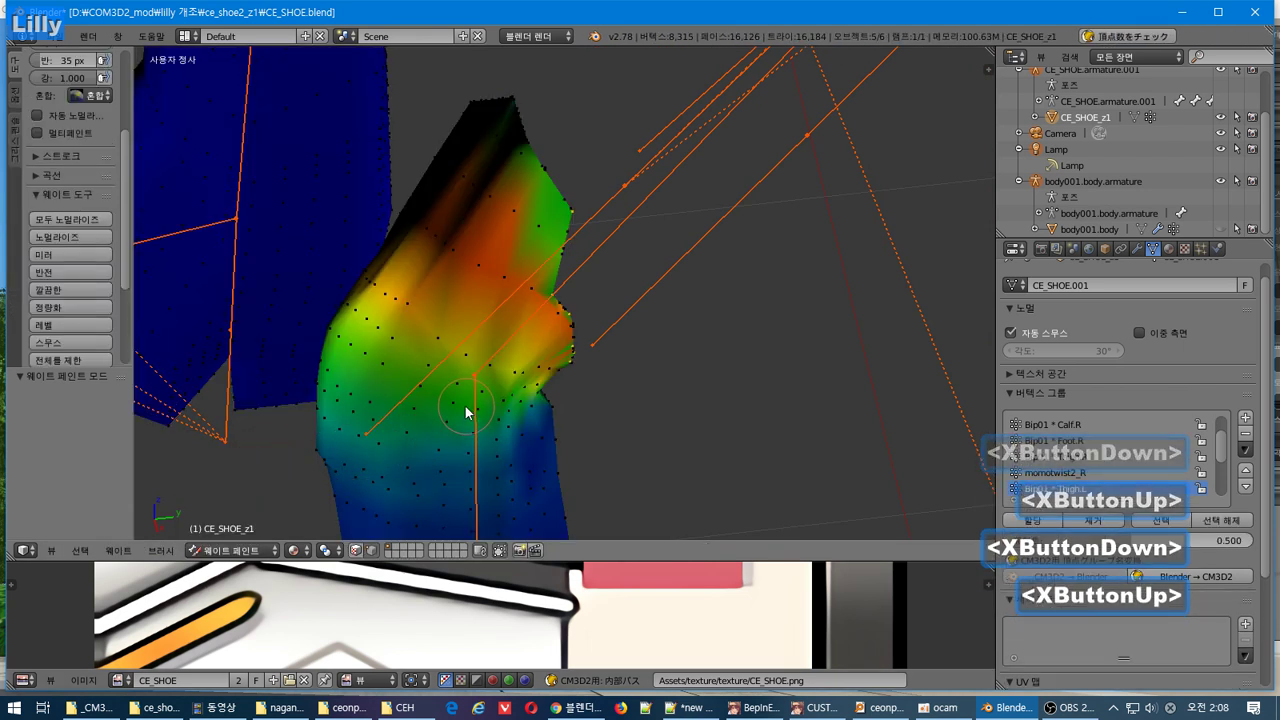
mouse_move(466, 412)
middle_down()
mouse_move(617, 434)
mouse_move(403, 357)
mouse_move(443, 406)
mouse_move(470, 415)
middle_up()
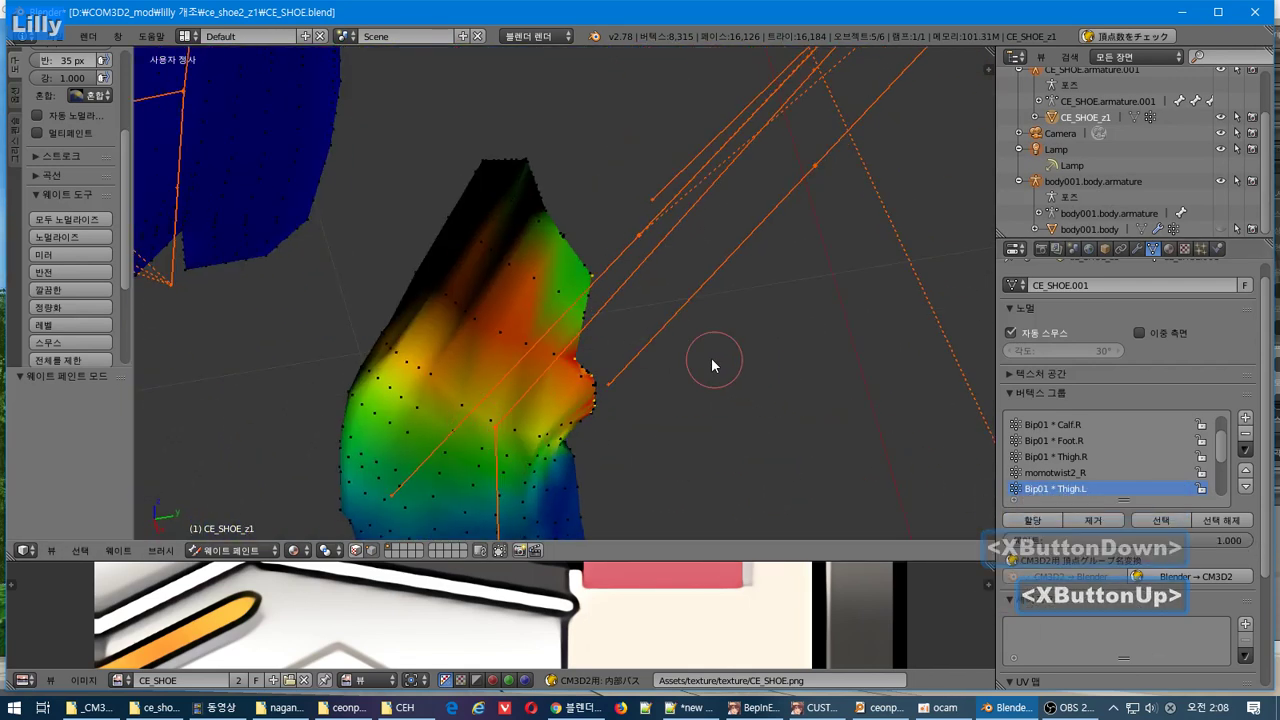
Step: Examine the Bip01 * Thigh.L weights along the shoe flap's edge from several angles in Weight Paint mode
middle_drag(712, 360, 656, 331)
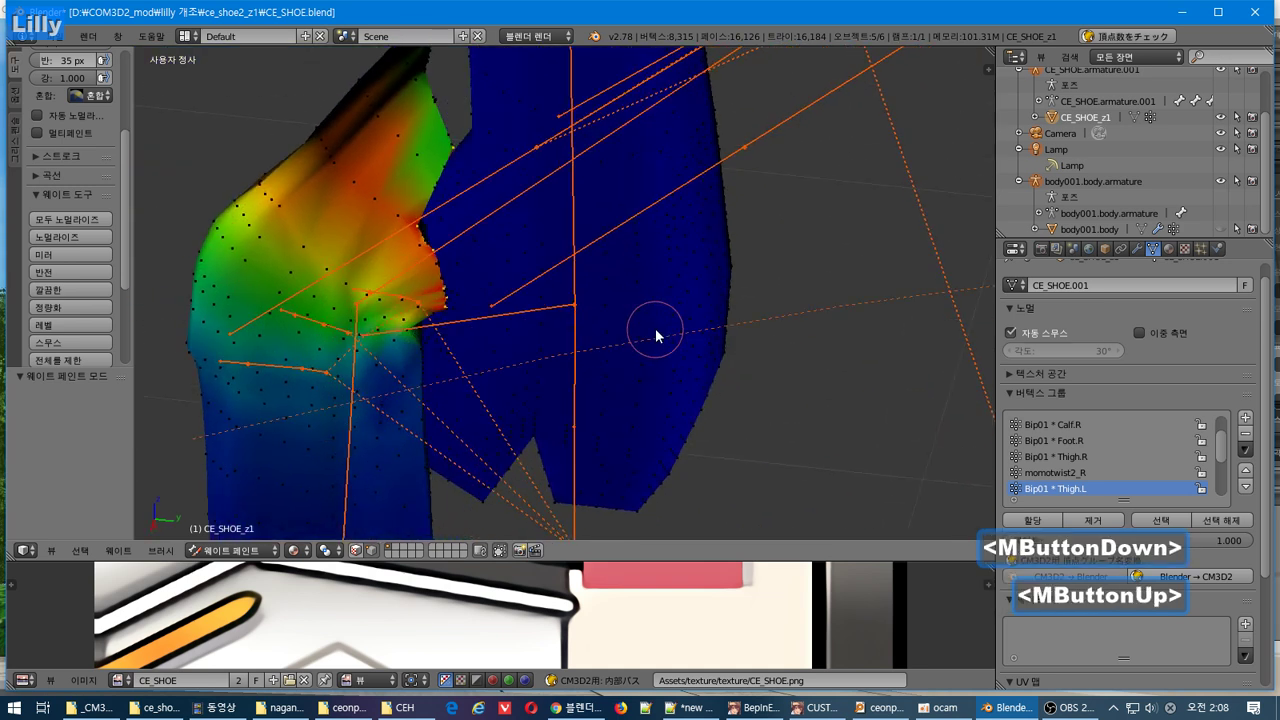
key(ctrl+z)
scroll(652, 328, up, 2)
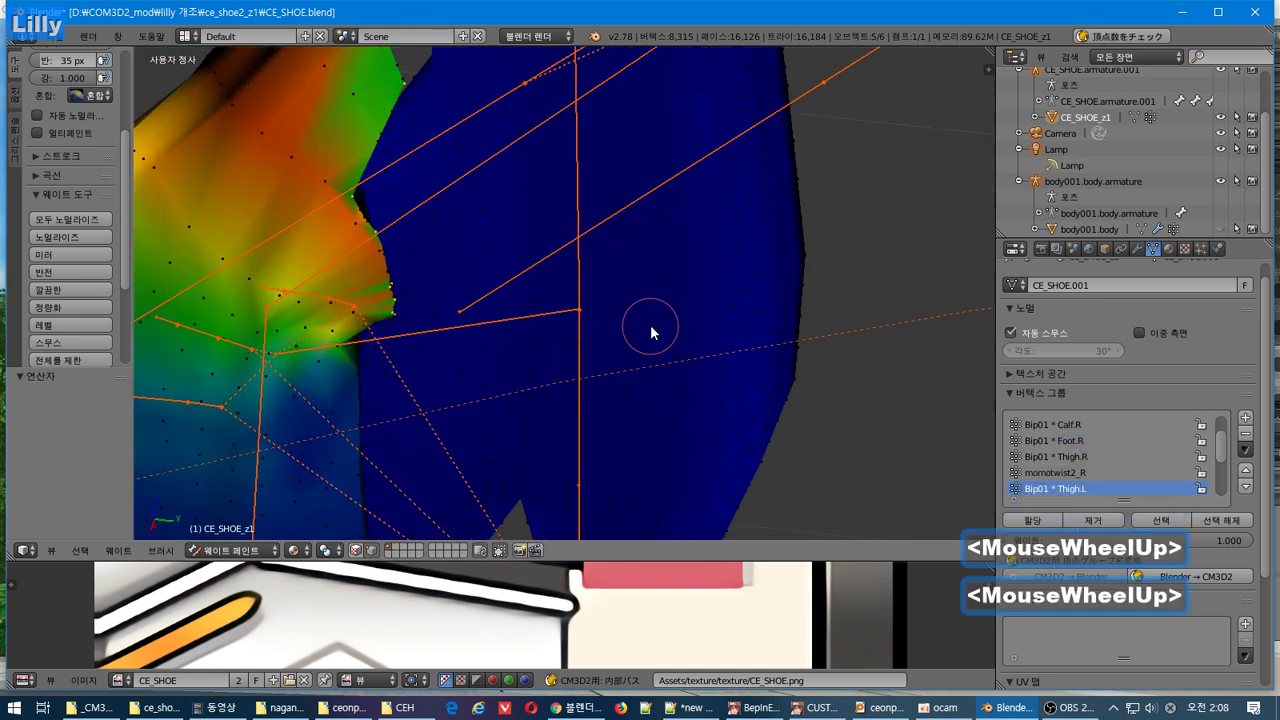
middle_drag(586, 303, 480, 254)
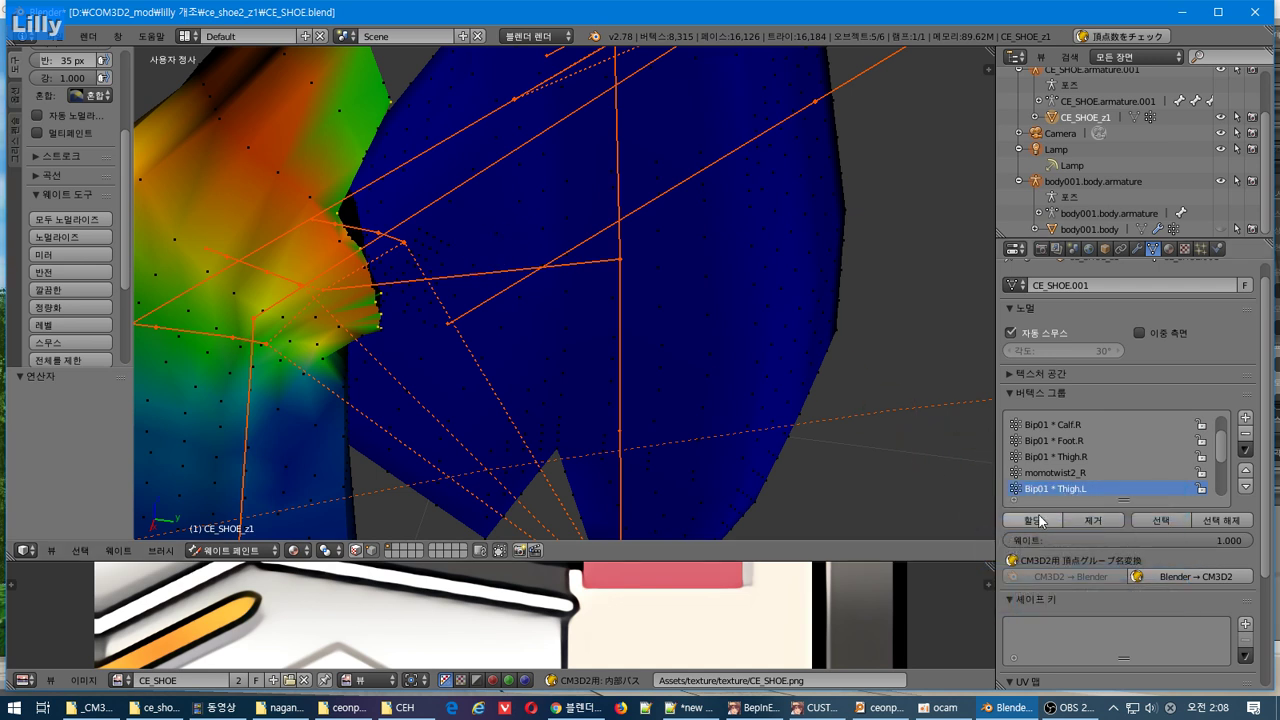
mouse_move(383, 275)
middle_down()
mouse_move(344, 225)
mouse_move(420, 280)
mouse_move(346, 220)
middle_up()
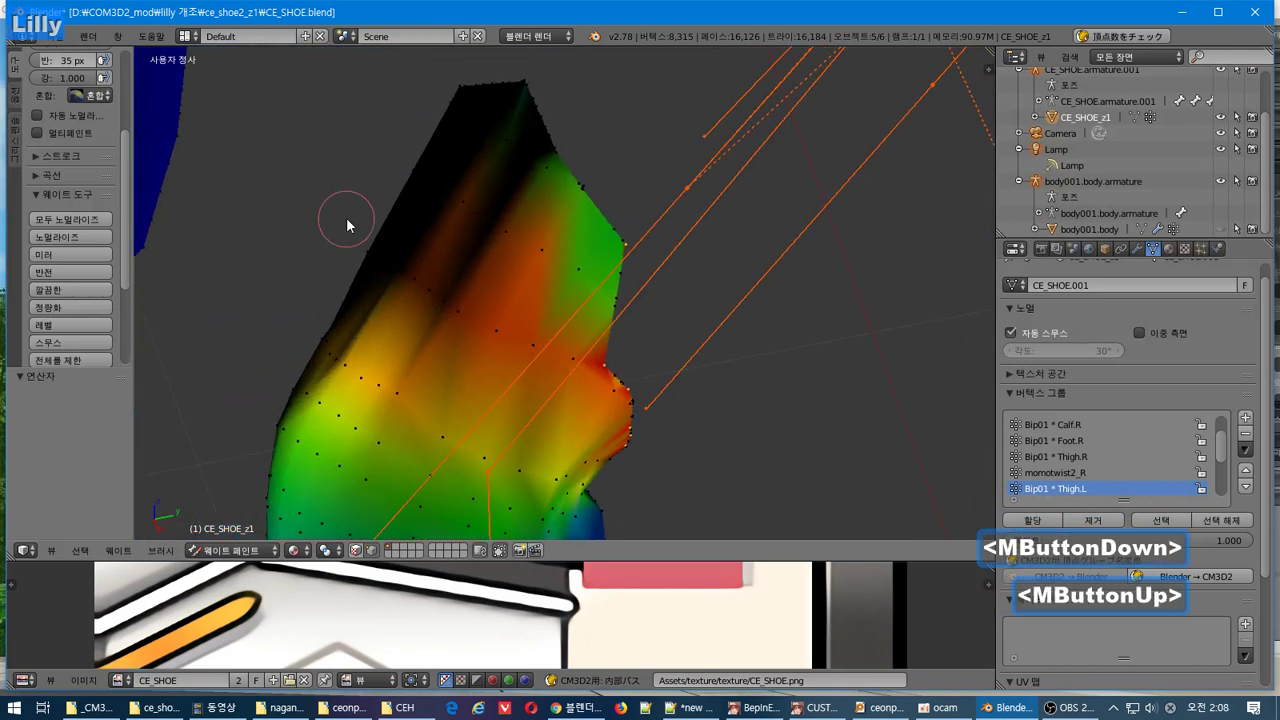
click(84, 38)
mouse_move(56, 42)
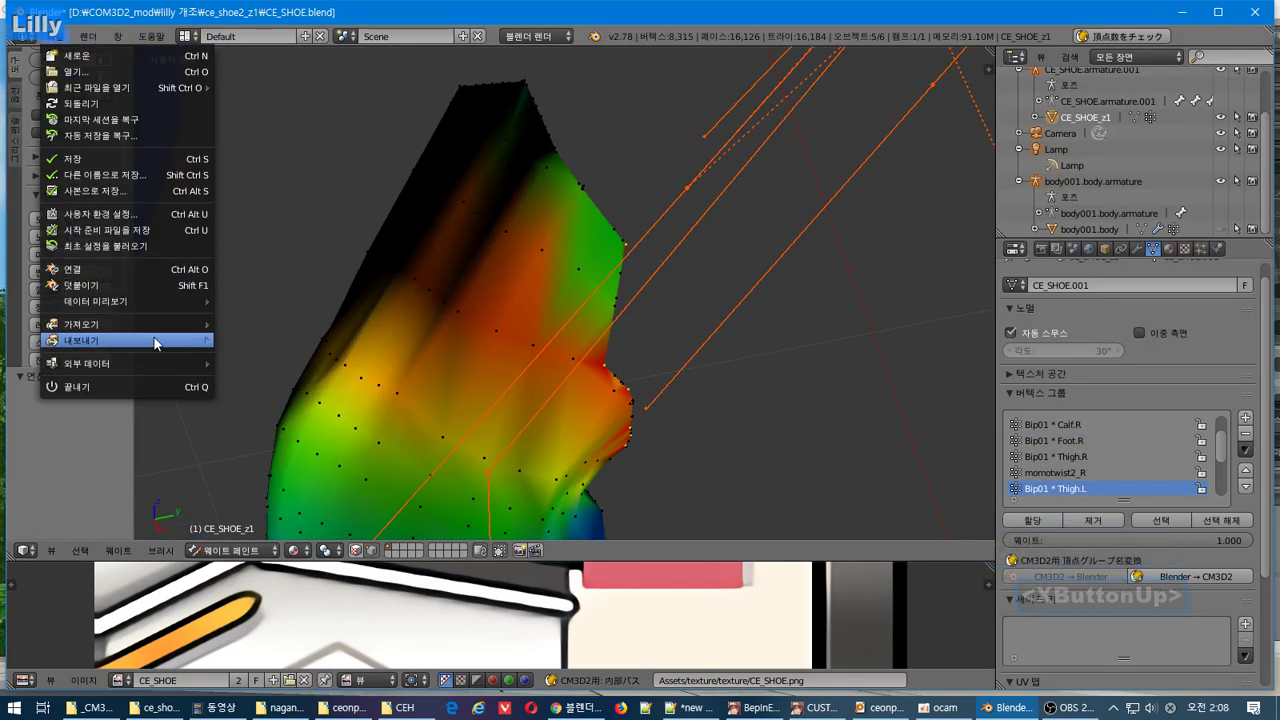
mouse_move(155, 343)
middle_drag(580, 220, 340, 468)
middle_drag(340, 468, 980, 203)
Step: Return to weight painting CE_SHOE_z1 and check the flap's weights from other angles with all its vertices selected
click(1053, 165)
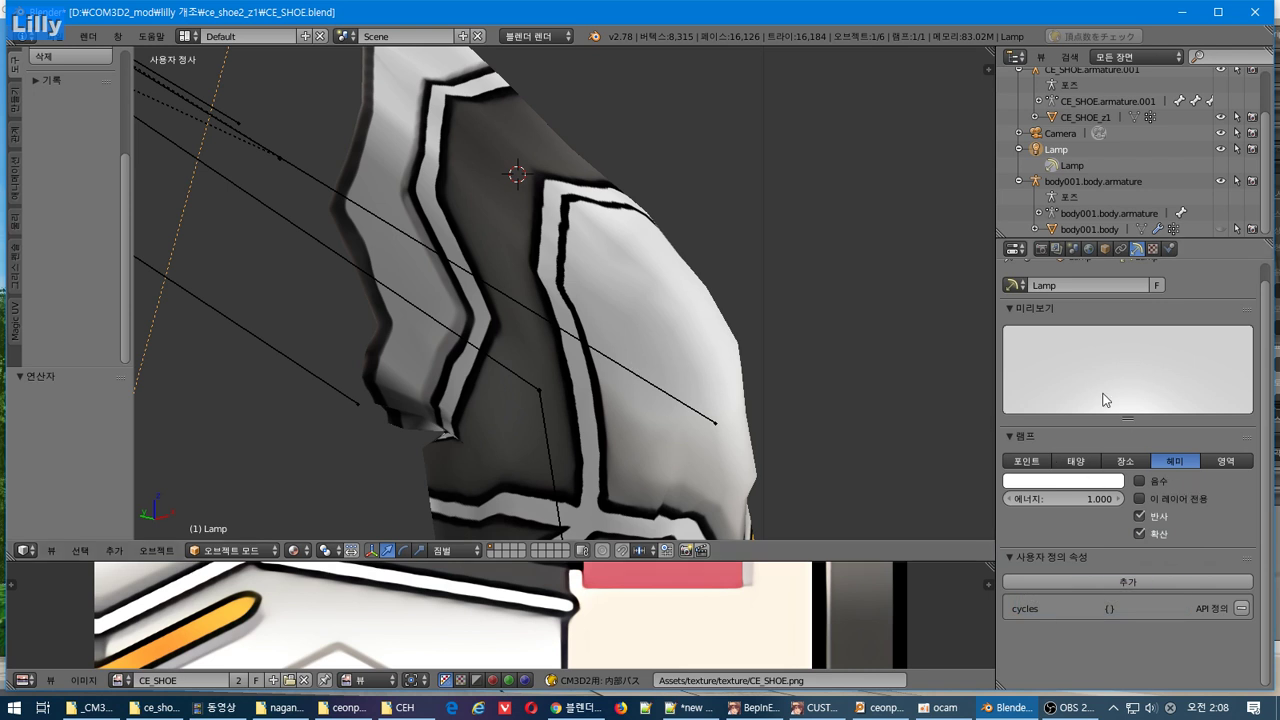
click(216, 555)
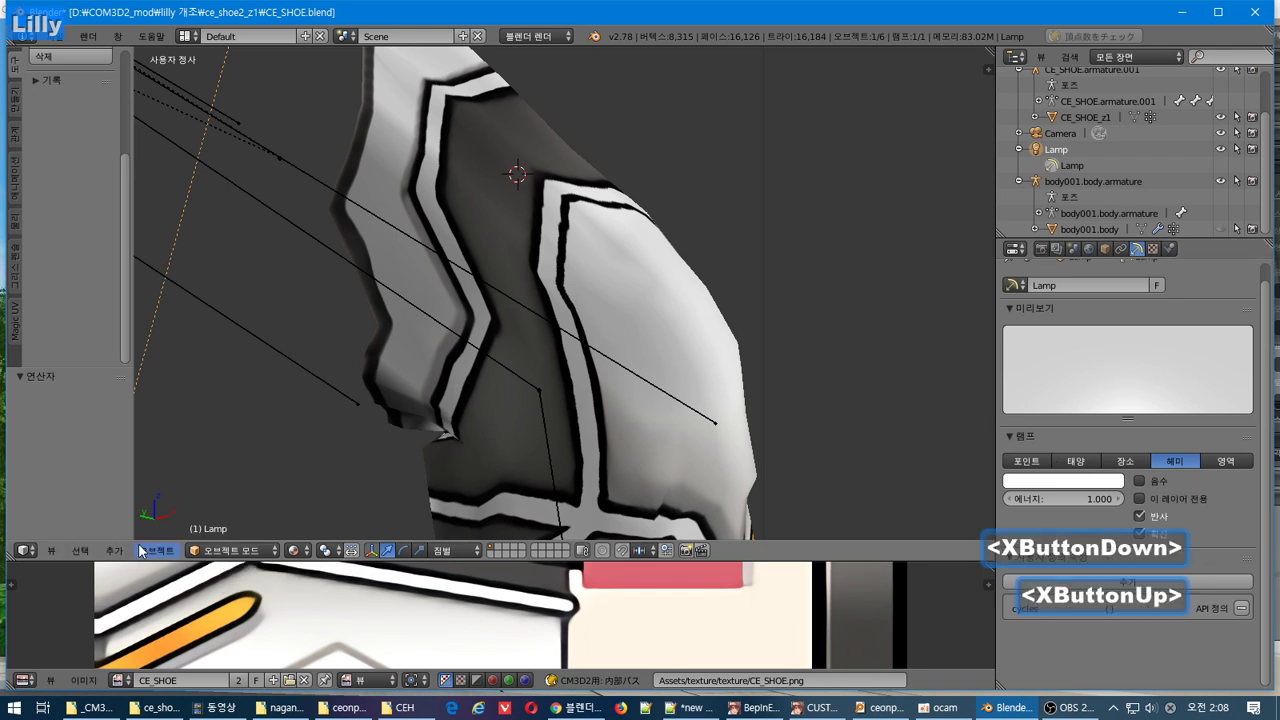
key(ctrl+shift+z)
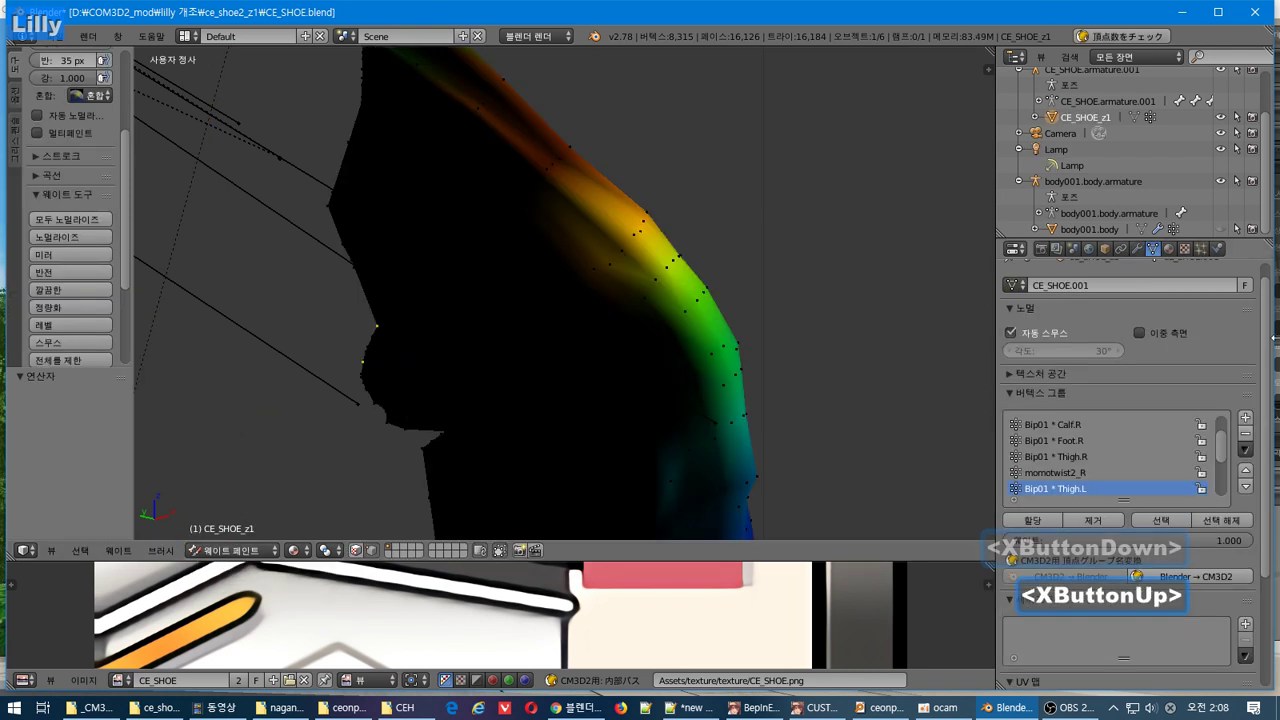
scroll(1273, 295, up, 2)
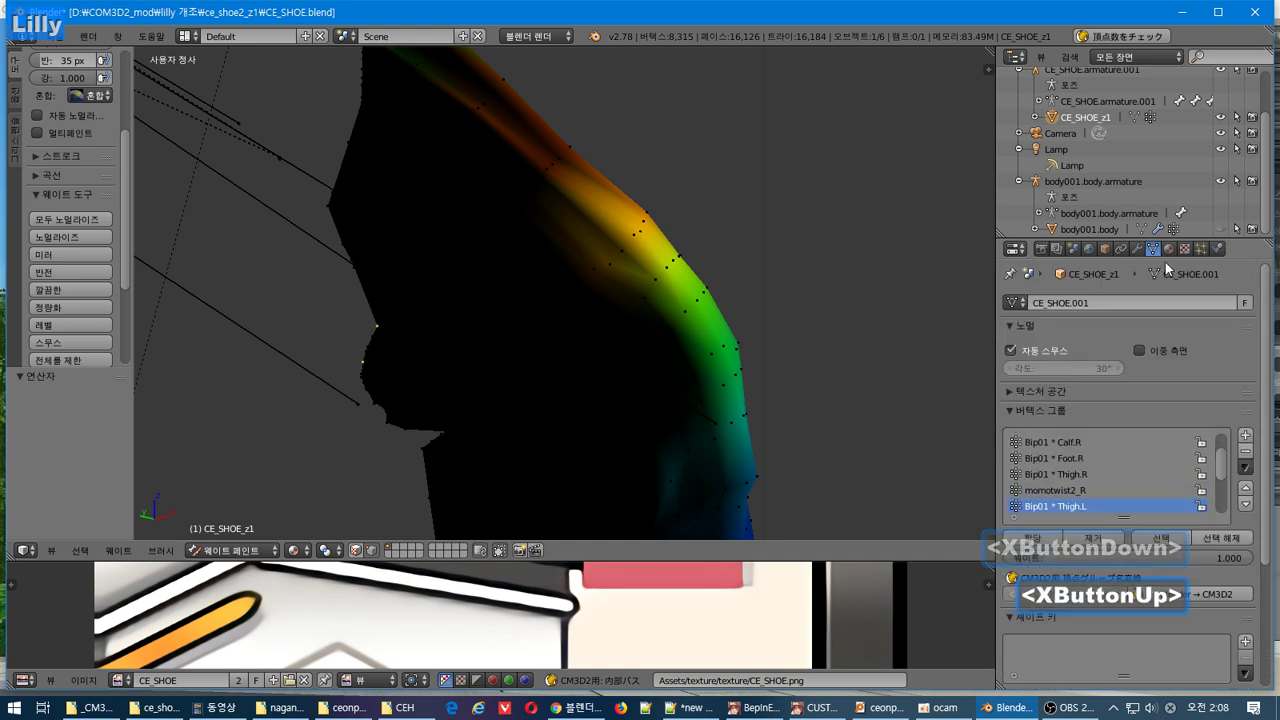
middle_drag(729, 266, 916, 252)
key(a)
key(a)
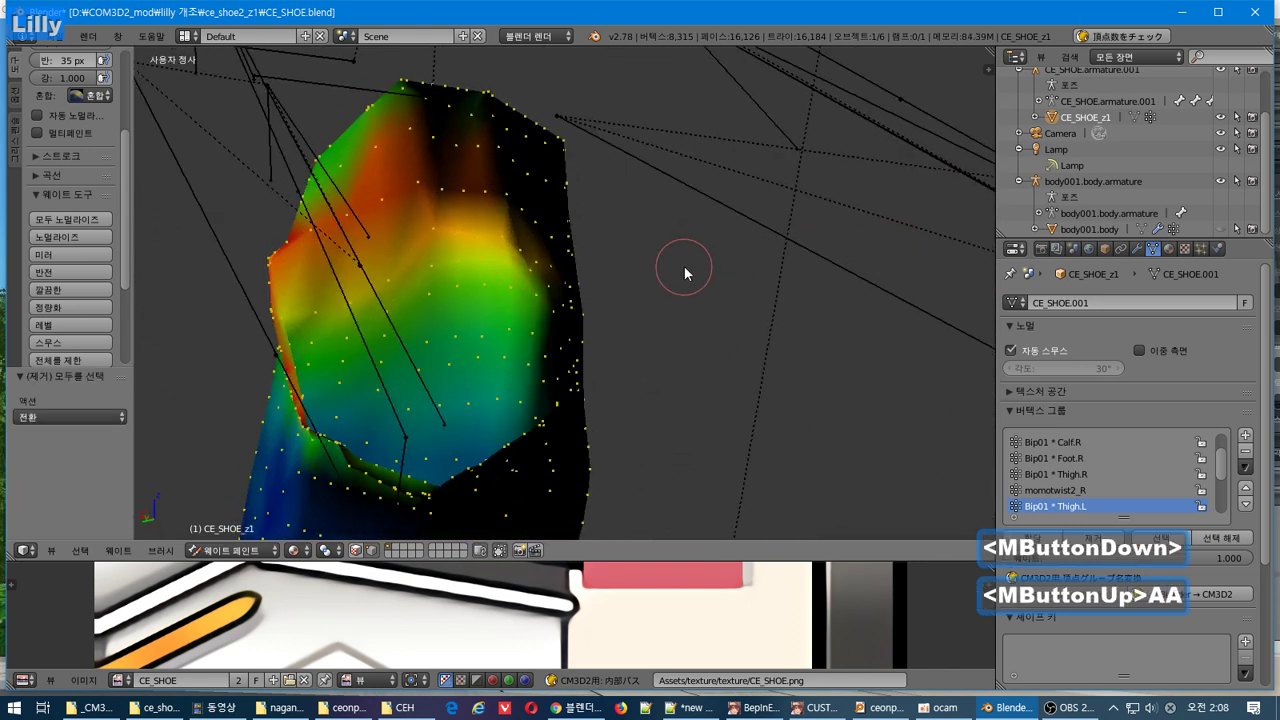
middle_drag(684, 266, 745, 299)
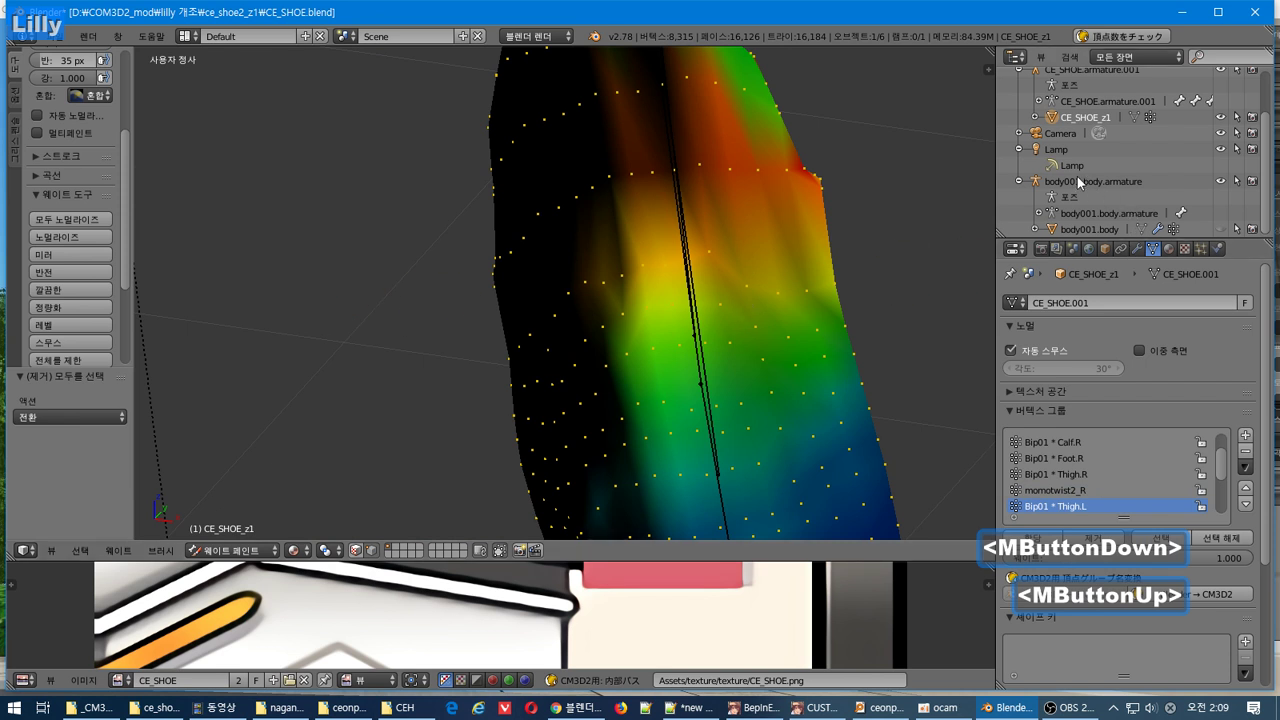
click(1058, 164)
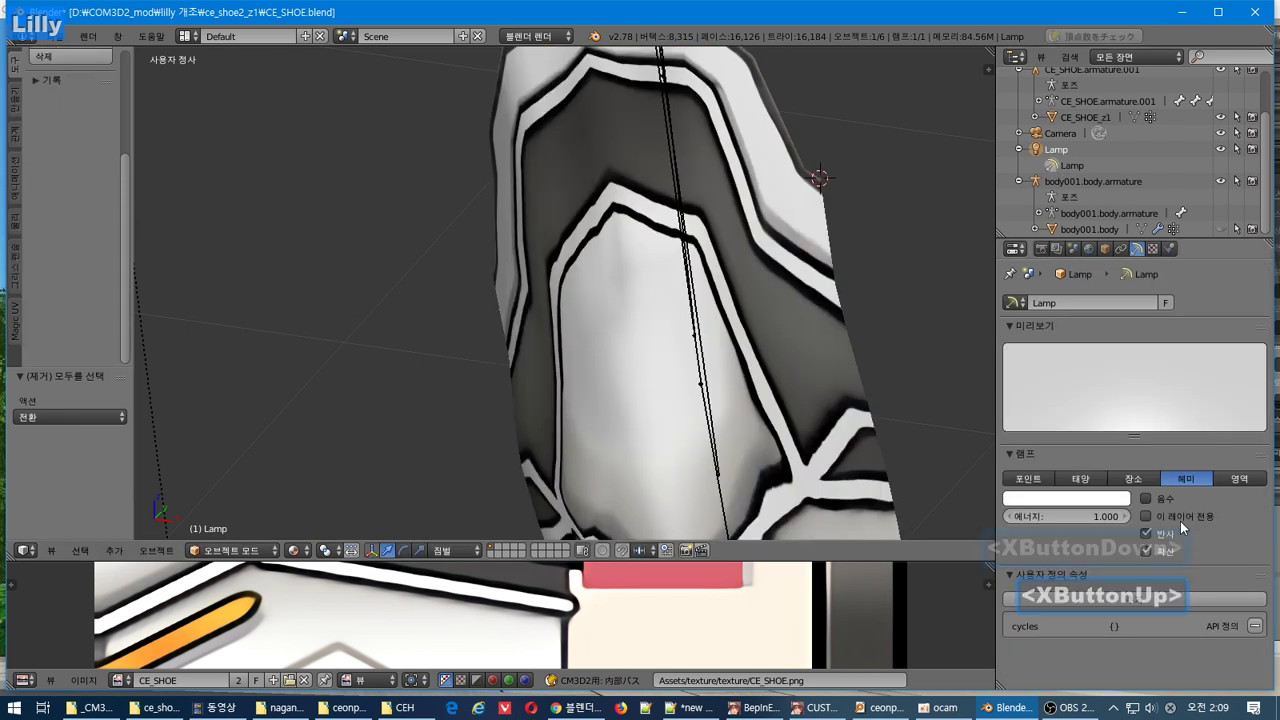
scroll(1200, 503, down, 3)
scroll(1193, 507, up, 3)
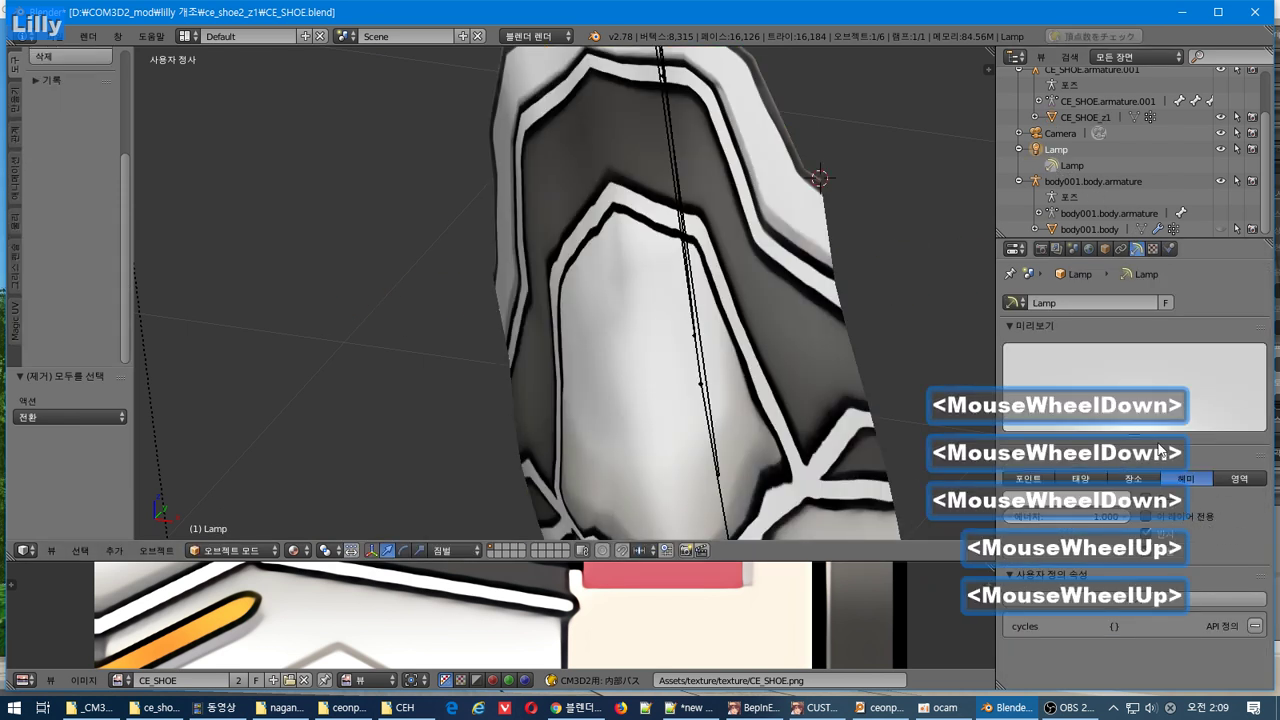
mouse_move(800, 200)
middle_down()
mouse_move(770, 190)
mouse_move(837, 171)
mouse_move(954, 194)
mouse_move(163, 200)
mouse_move(838, 211)
mouse_move(897, 182)
mouse_move(810, 202)
middle_up()
key(Tab)
key(Tab)
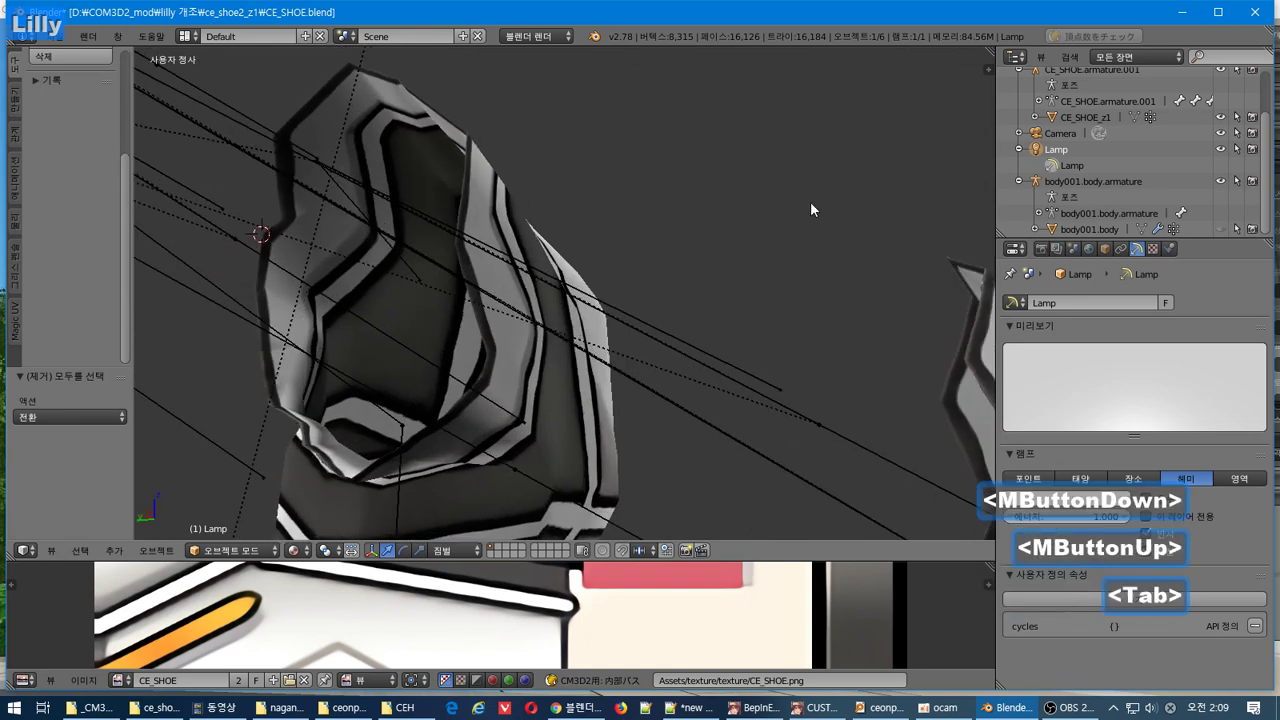
Step: Undo the recent selection and mode changes, returning to the flap edge vertices of CE_SHOE_z1 in Weight Paint mode
right_click(511, 351)
mouse_move(334, 450)
middle_down()
mouse_move(474, 366)
mouse_move(523, 371)
mouse_move(605, 410)
mouse_move(569, 357)
mouse_move(478, 364)
middle_up()
scroll(597, 380, up, 2)
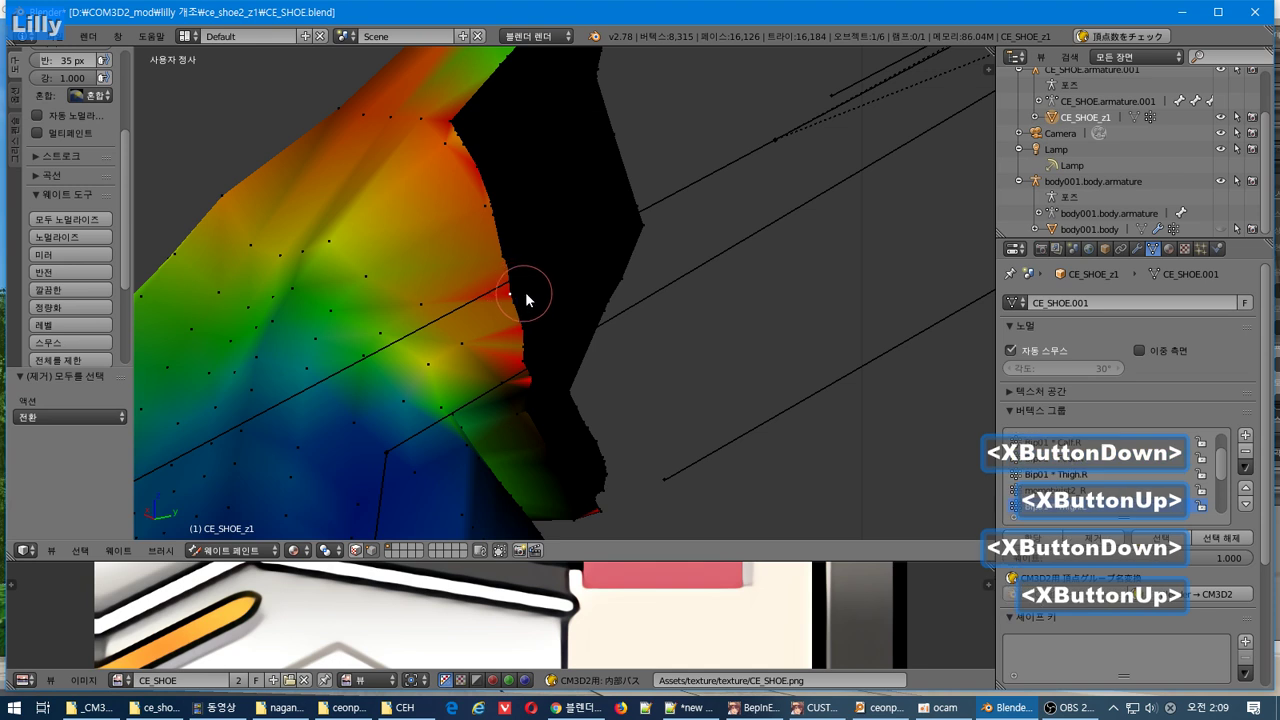
key(ctrl+z)
key(ctrl+z)
key(ctrl+z)
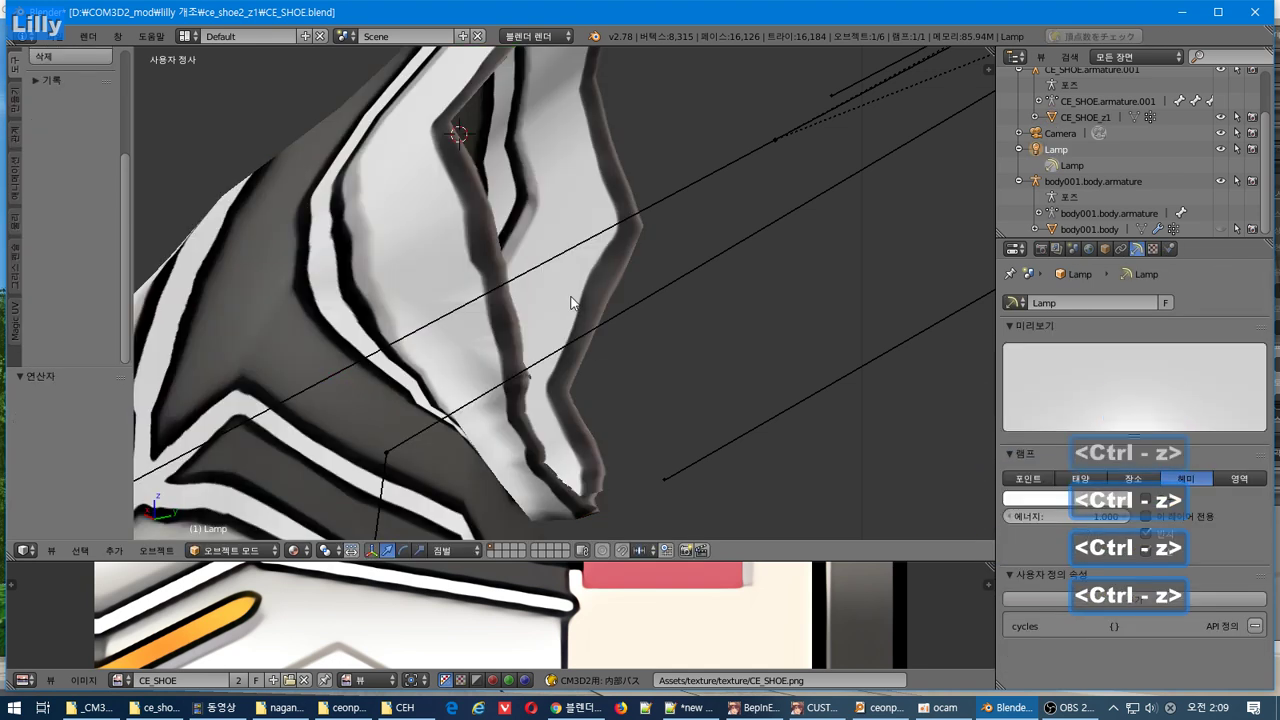
key(ctrl+z)
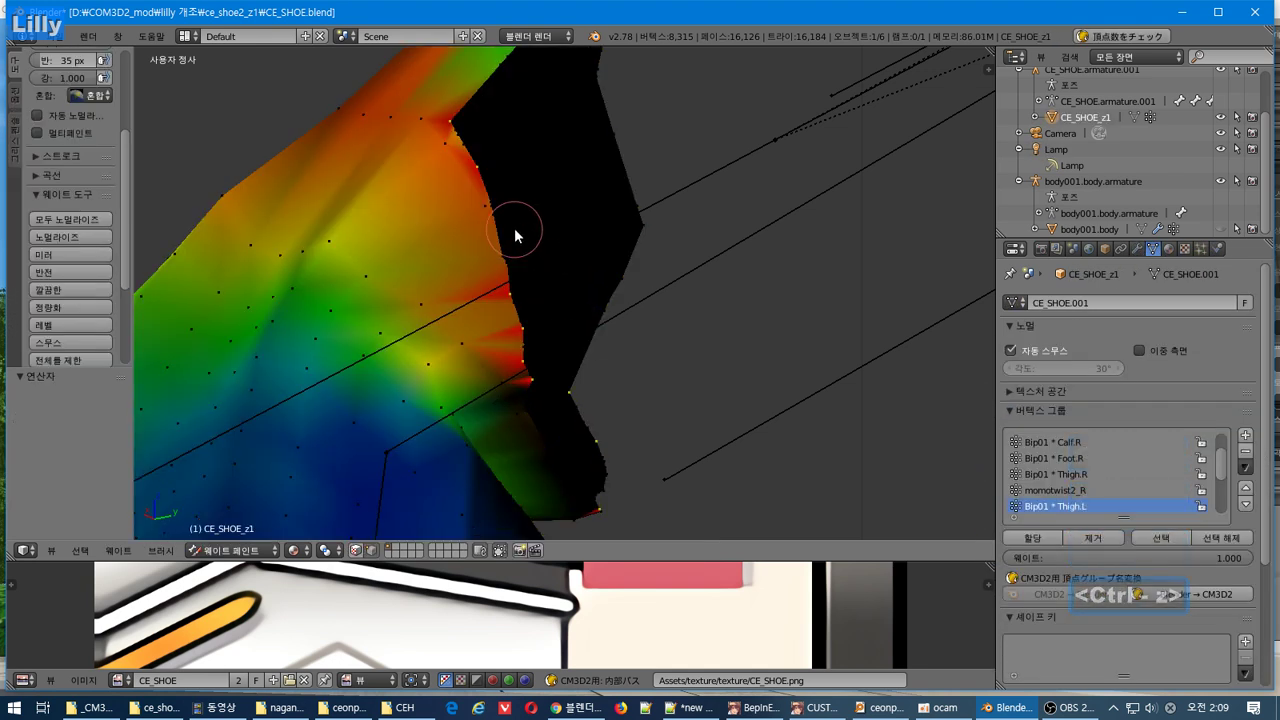
Step: Try a weight brush stroke along the flap's edge with the current brush settings
drag(514, 228, 523, 286)
key(ctrl+z)
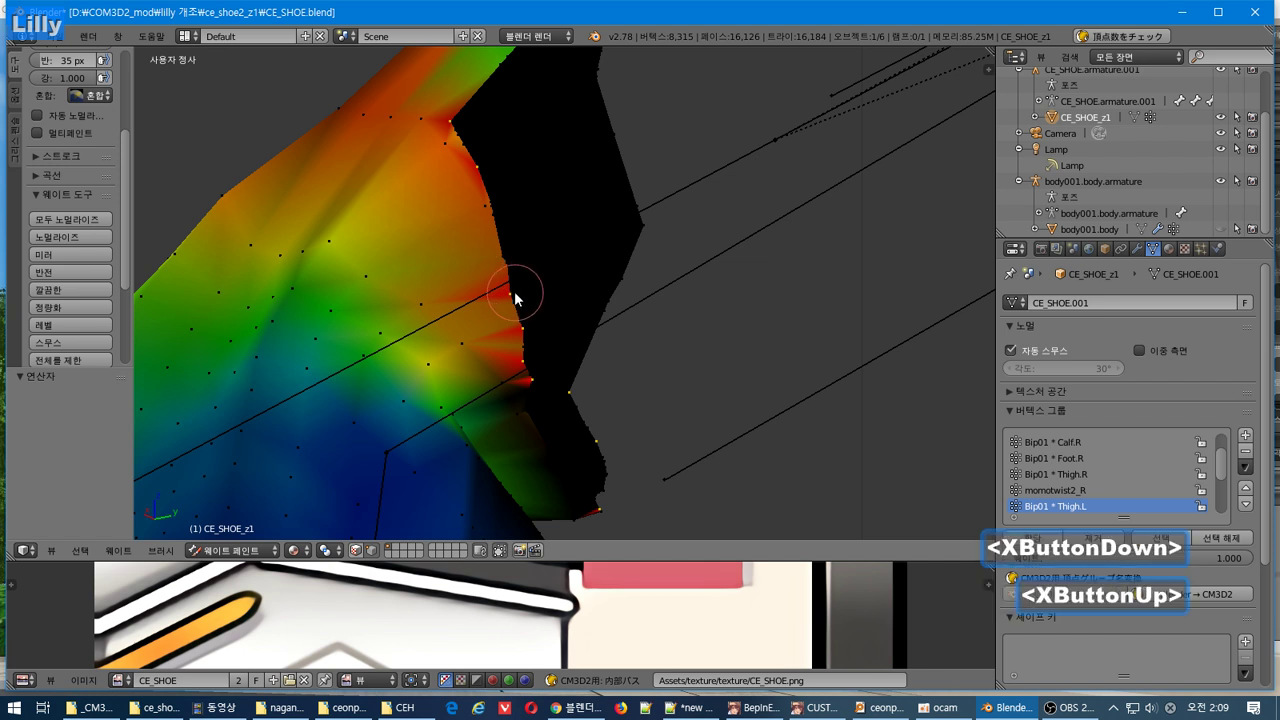
key(ctrl+z)
Step: Set the weight paint brush's weight to 0.5
scroll(125, 125, up, 5)
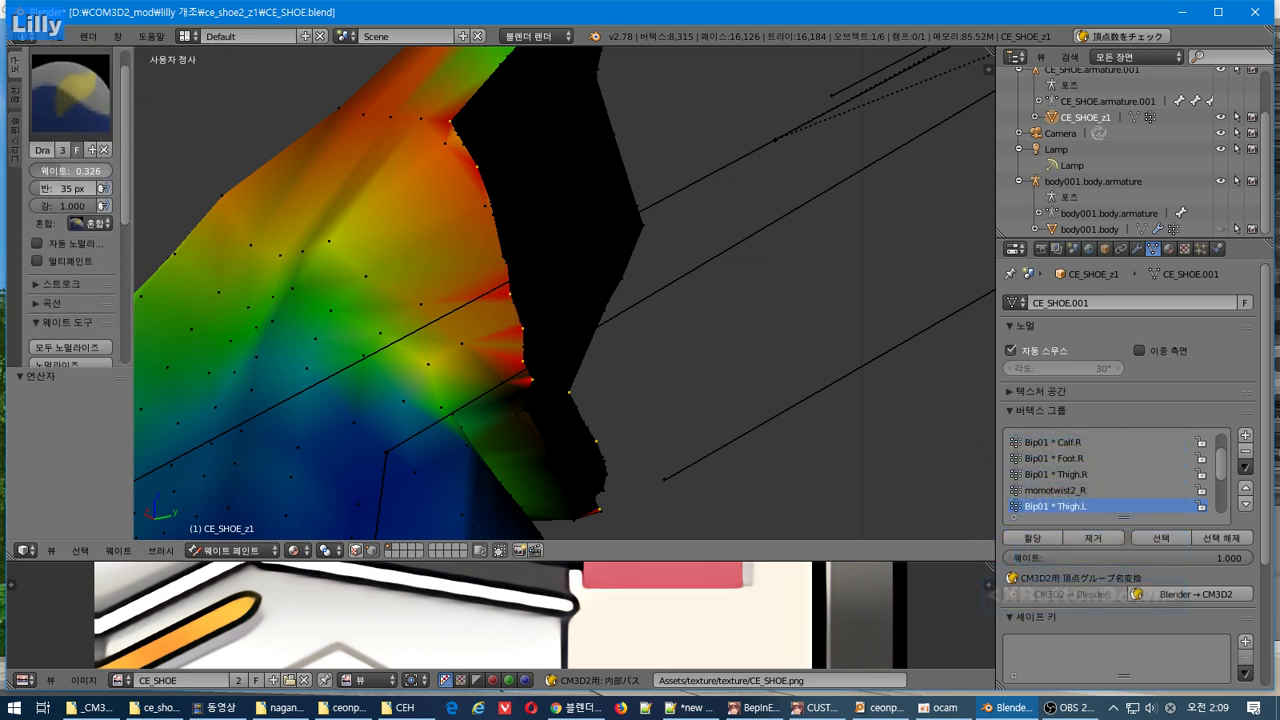
click(62, 170)
text(.5)
click(594, 281)
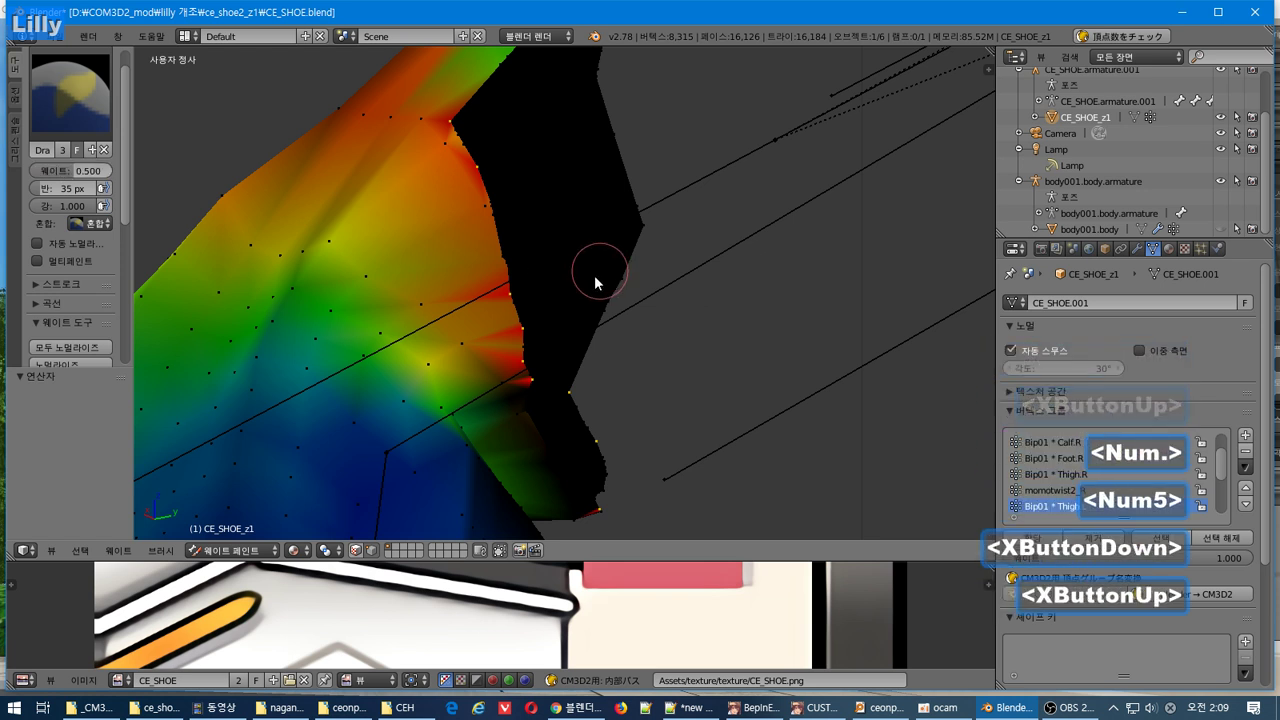
Step: Paint the Bip01 * Thigh.L weight over the fully weighted vertices along the flap's edge with the 0.5 brush
click(546, 294)
click(540, 290)
click(528, 286)
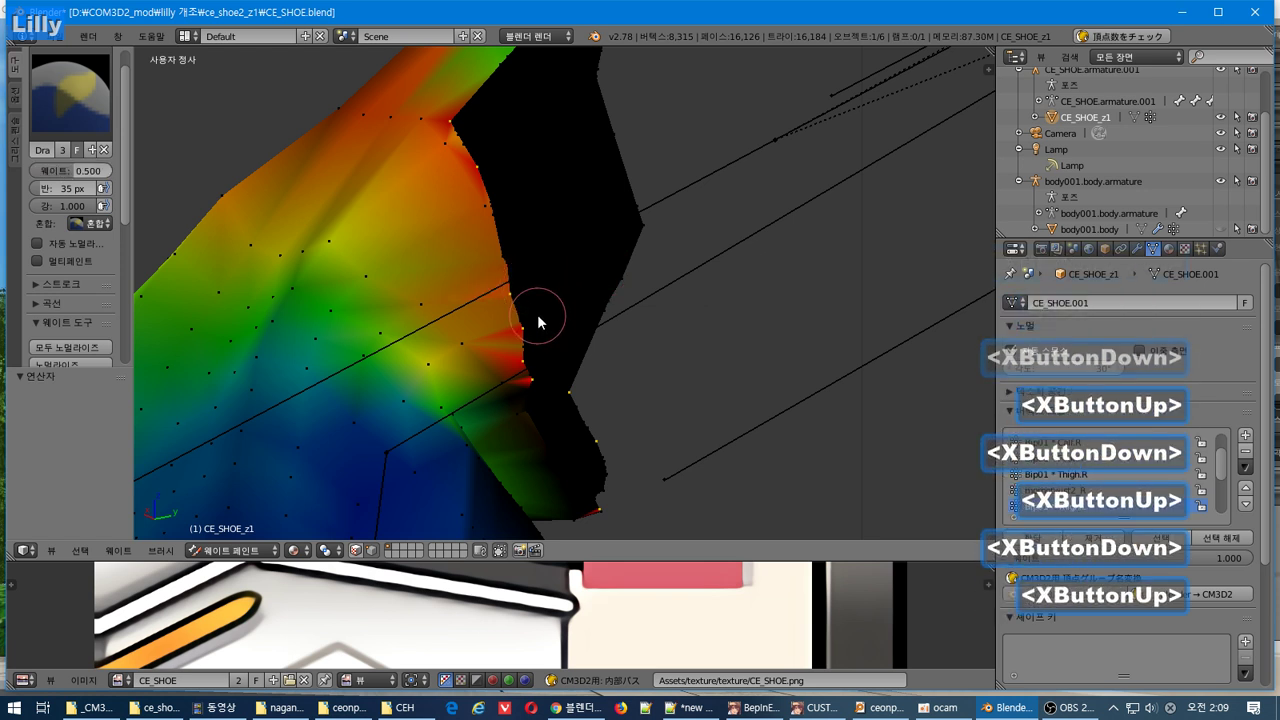
click(542, 323)
click(542, 328)
click(542, 334)
click(543, 356)
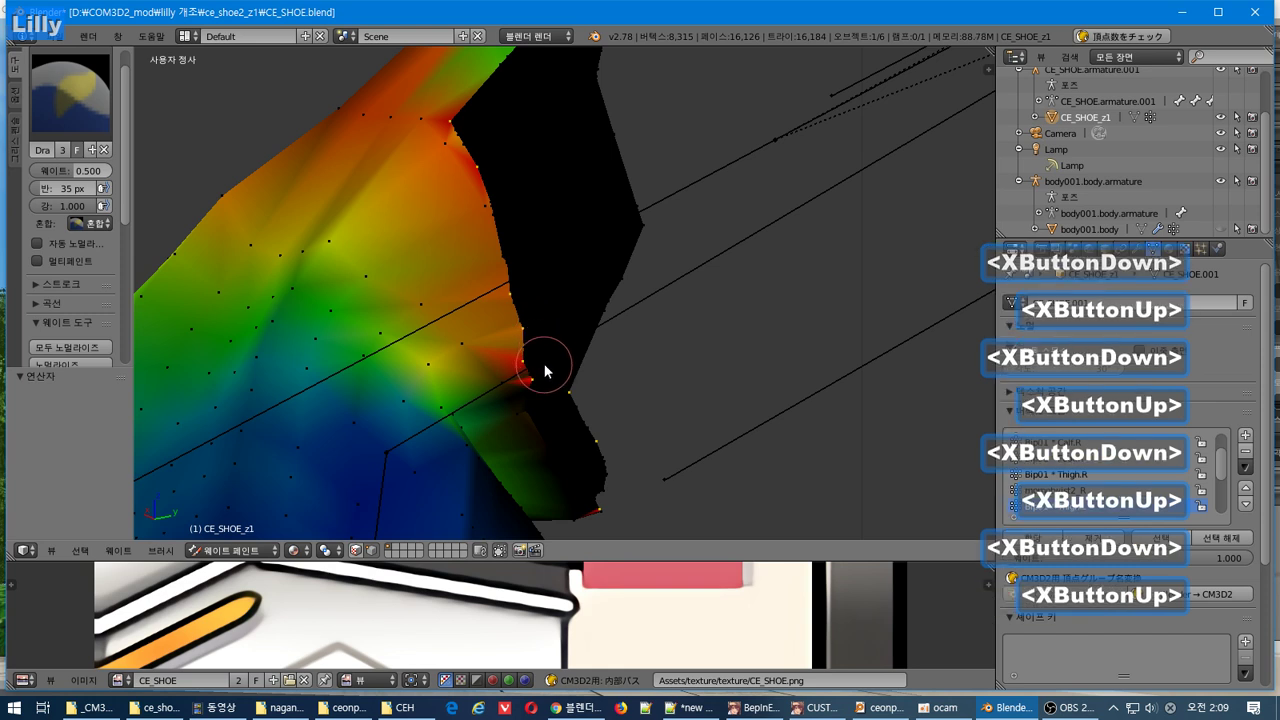
click(539, 364)
middle_drag(590, 377, 460, 309)
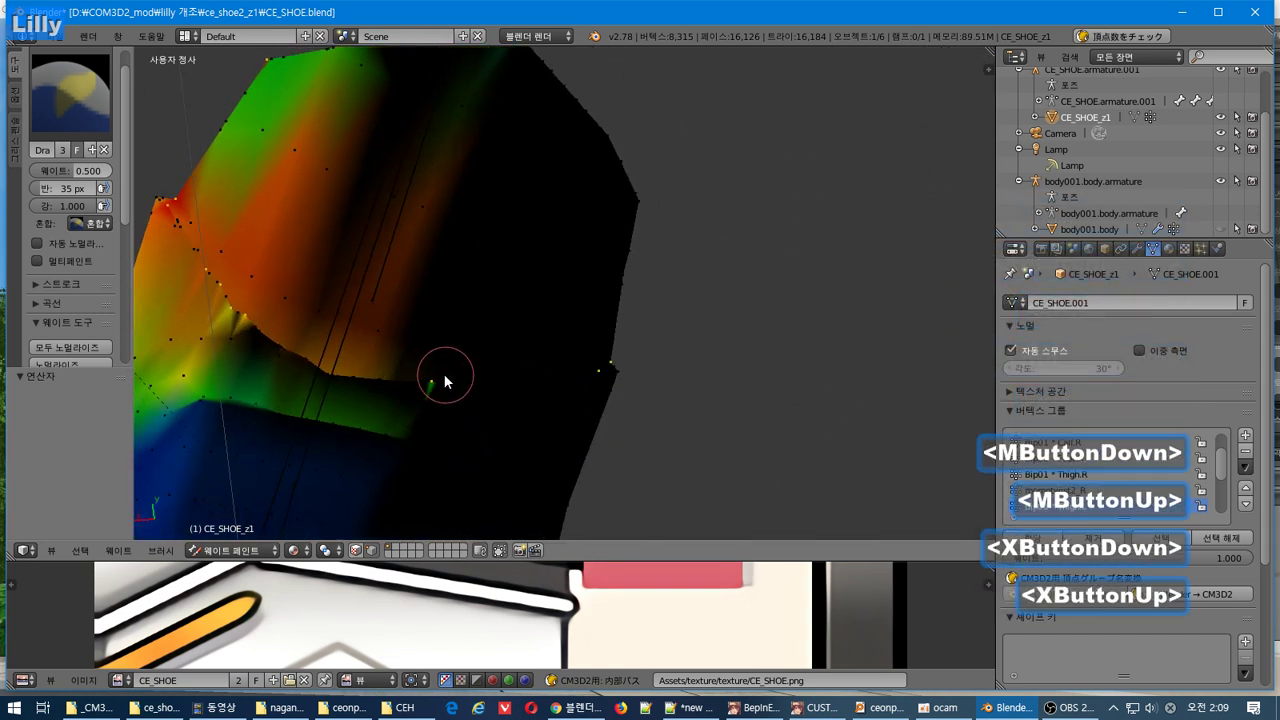
scroll(557, 349, down, 1)
mouse_move(557, 349)
middle_down()
mouse_move(391, 363)
mouse_move(329, 452)
mouse_move(396, 518)
mouse_move(500, 489)
mouse_move(633, 486)
mouse_move(686, 466)
mouse_move(638, 461)
middle_up()
key(Down)
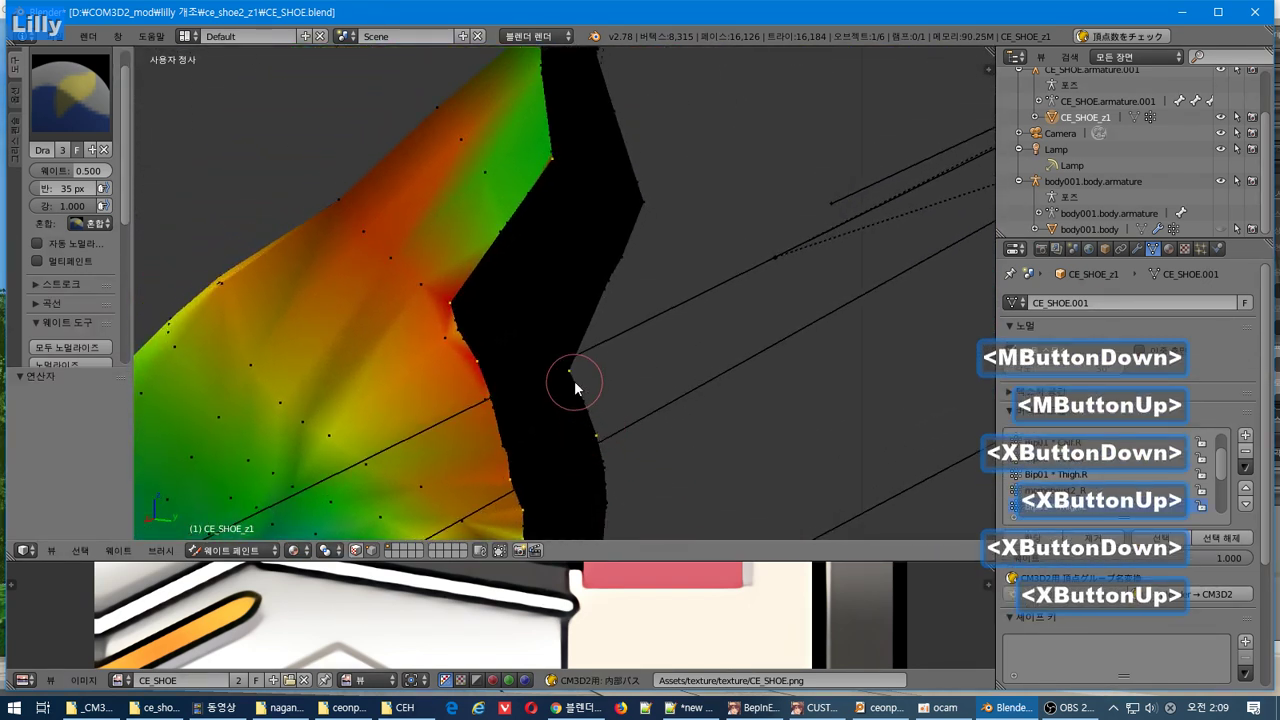
click(57, 36)
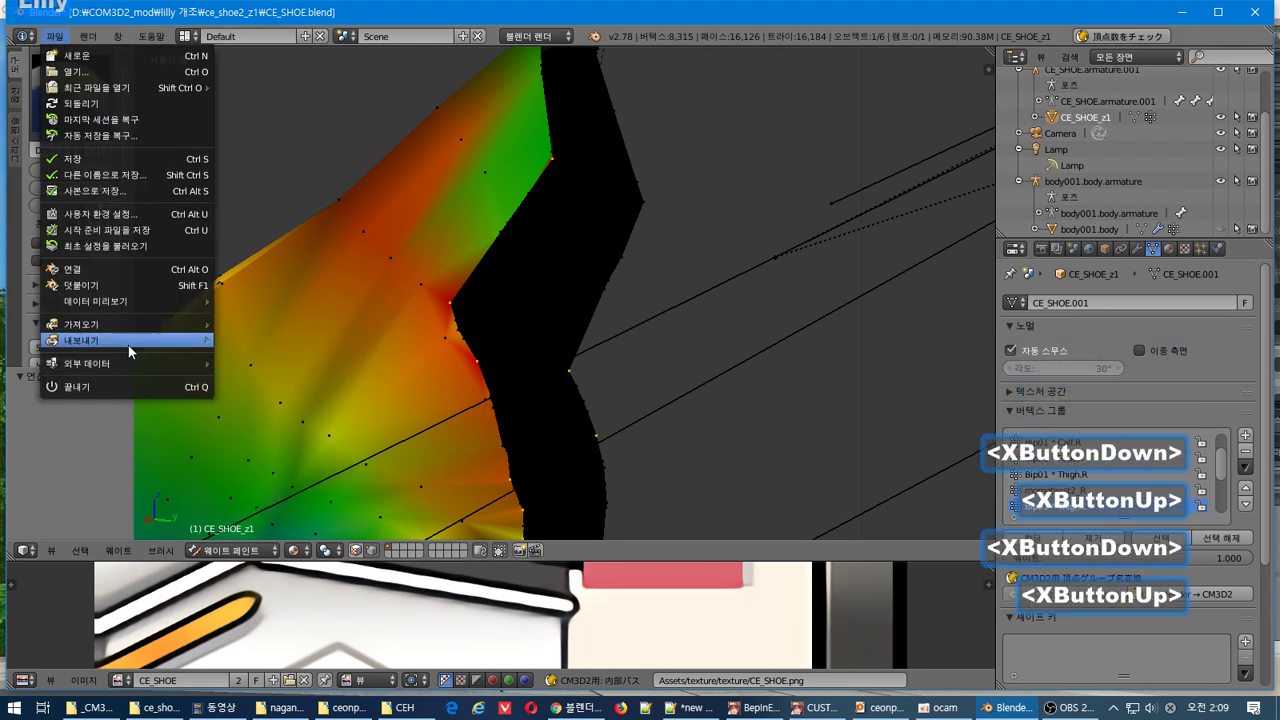
mouse_move(128, 344)
click(290, 489)
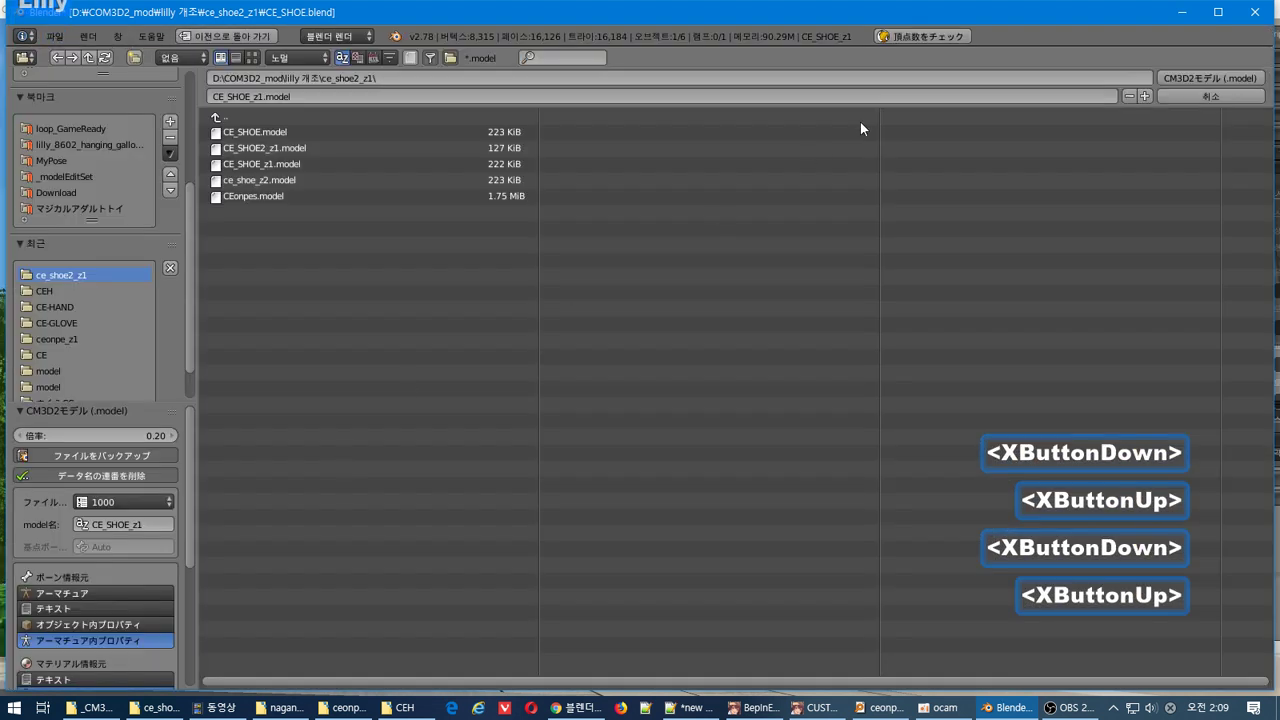
click(1190, 91)
Step: Export the repainted mesh as the CM3D2 model CE_SHOE_z1.model in the ce_shoe2_z1 folder
click(54, 36)
mouse_move(113, 342)
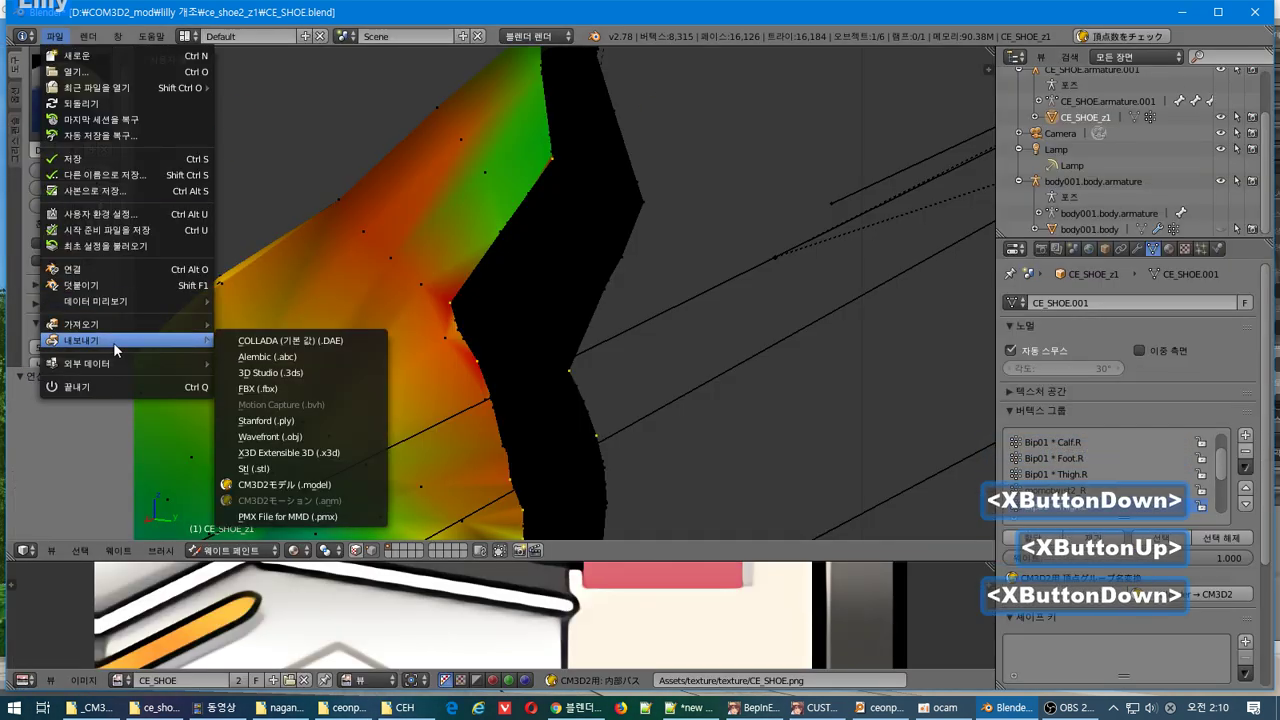
click(285, 484)
key(Return)
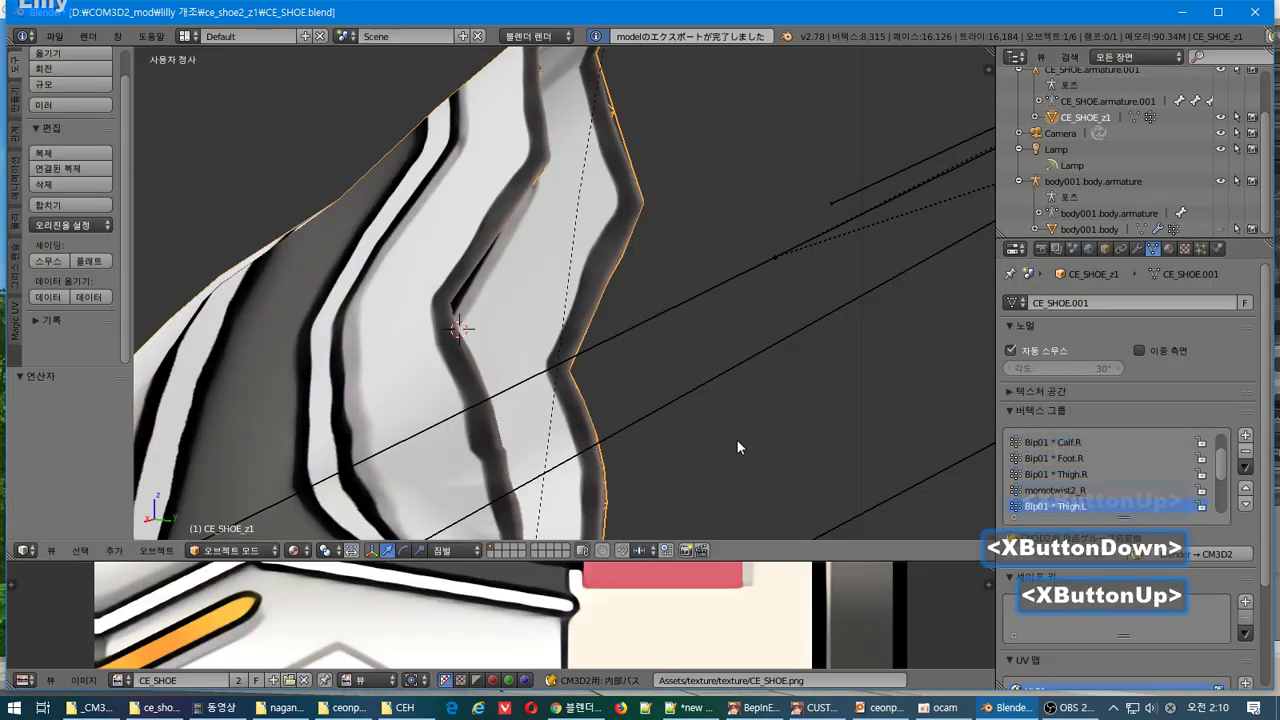